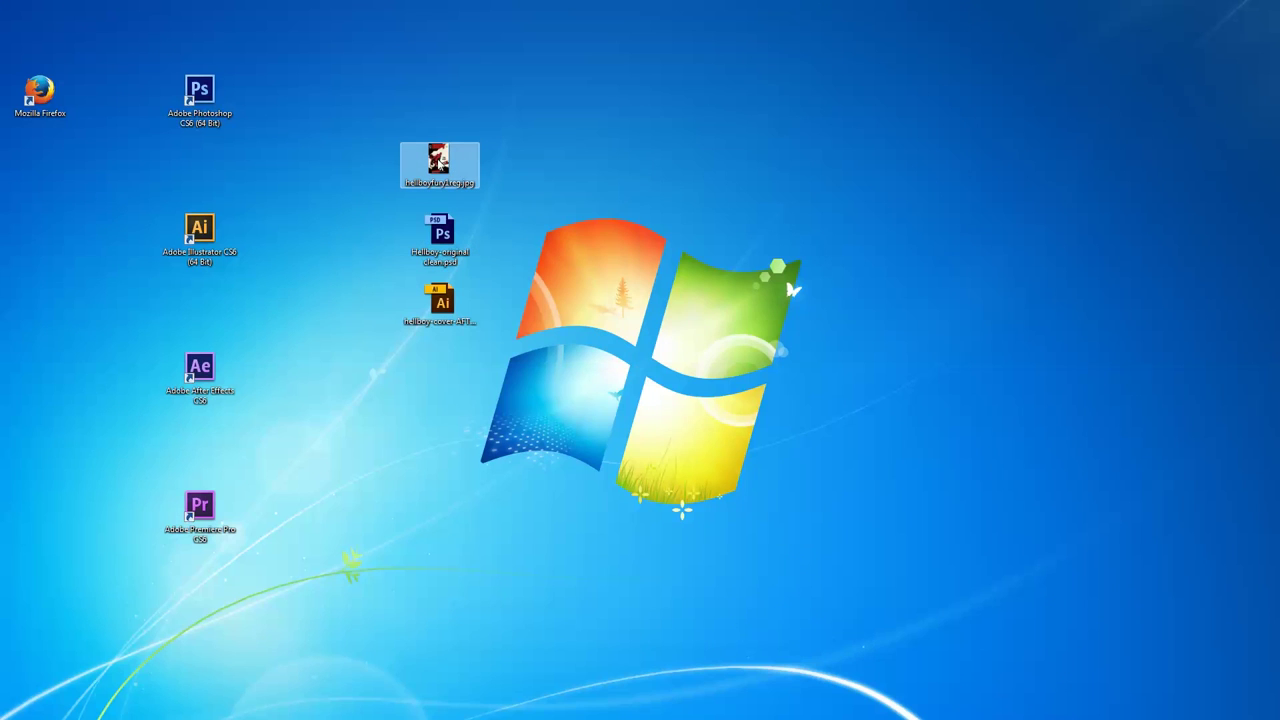
Open hellboyfury1reg.jpg from the desktop in Windows Photo Viewer.
key("Return")
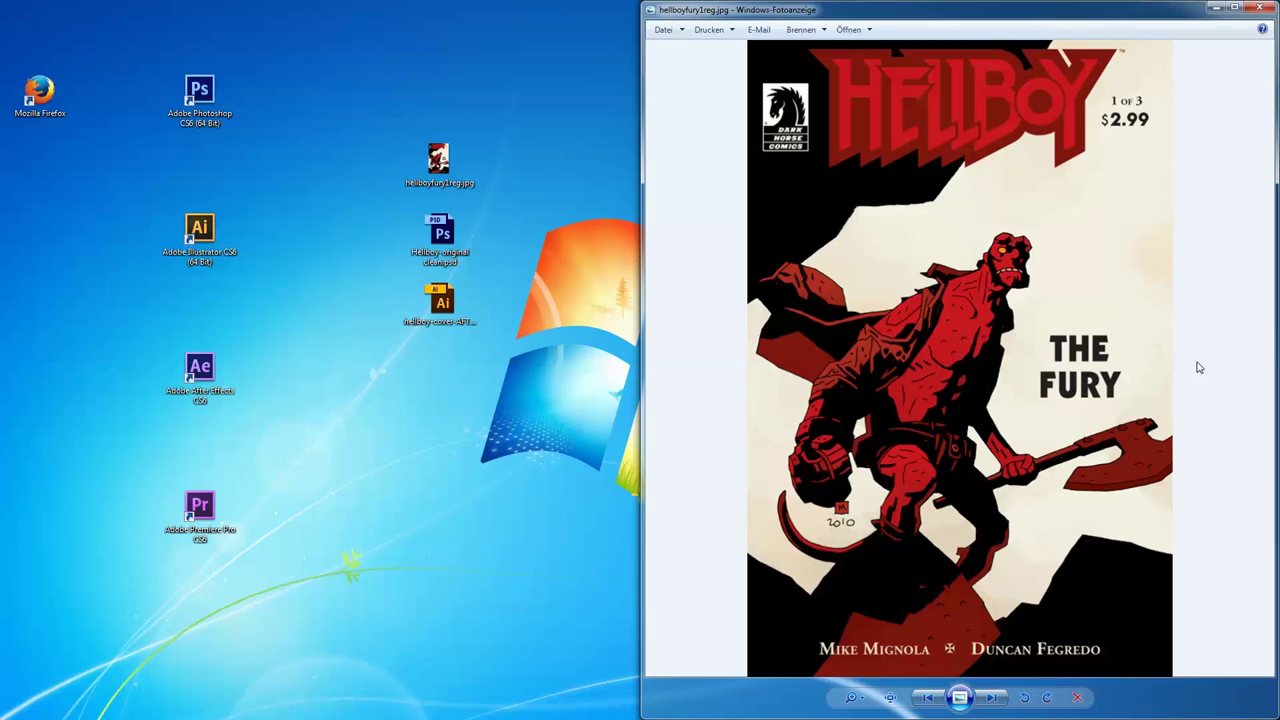
Close the Windows Photo Viewer window showing the Hellboy cover.
left_click(1262, 8)
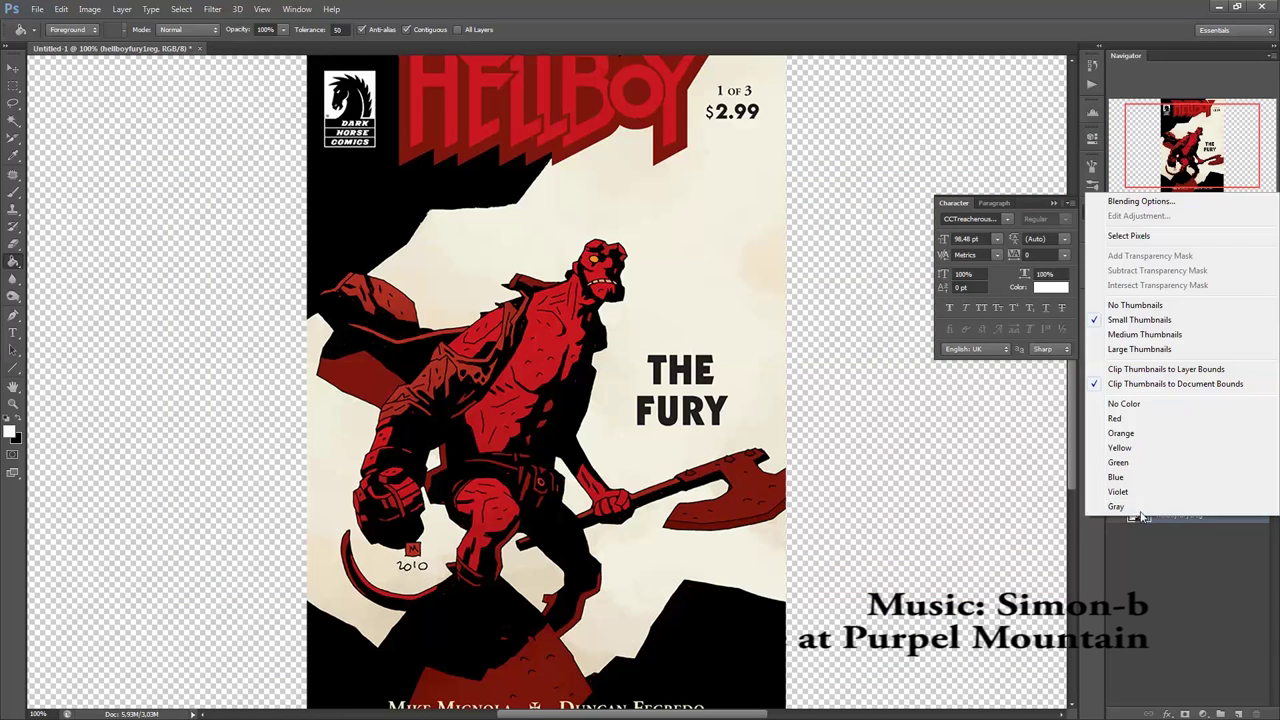
Rasterize the cover layer so it can be painted on.
left_click(1172, 514)
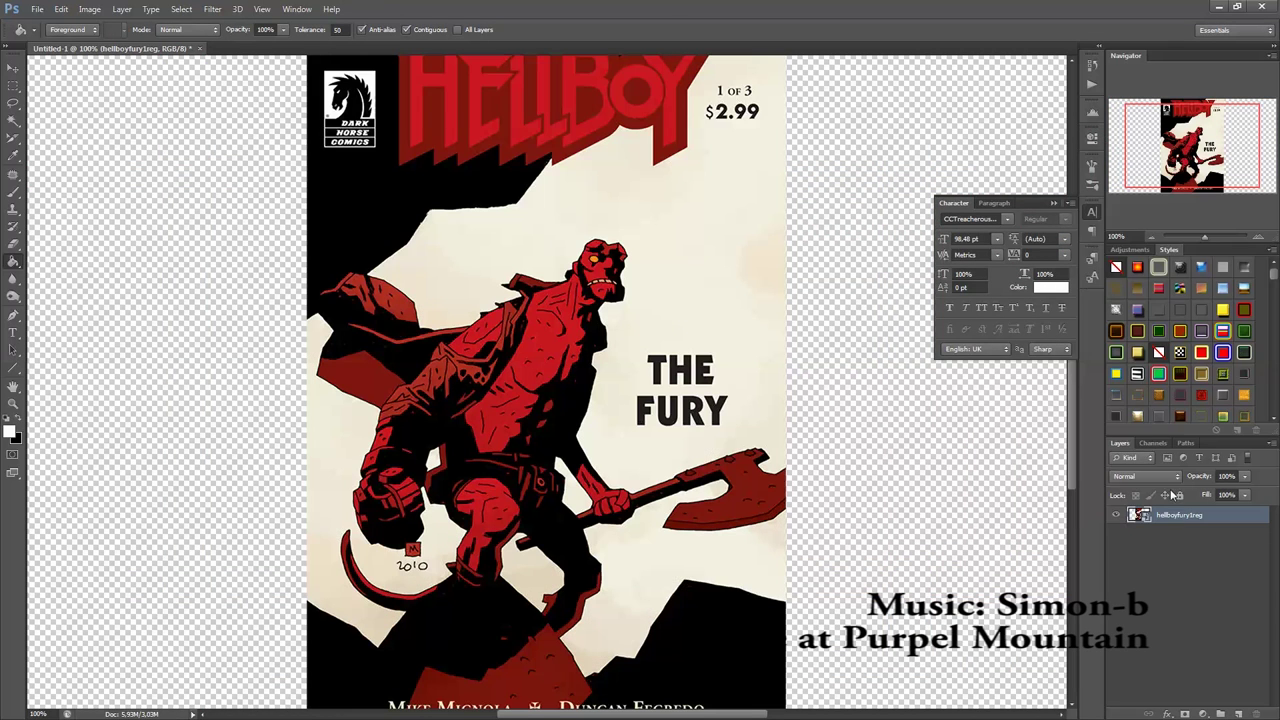
right_click(1172, 514)
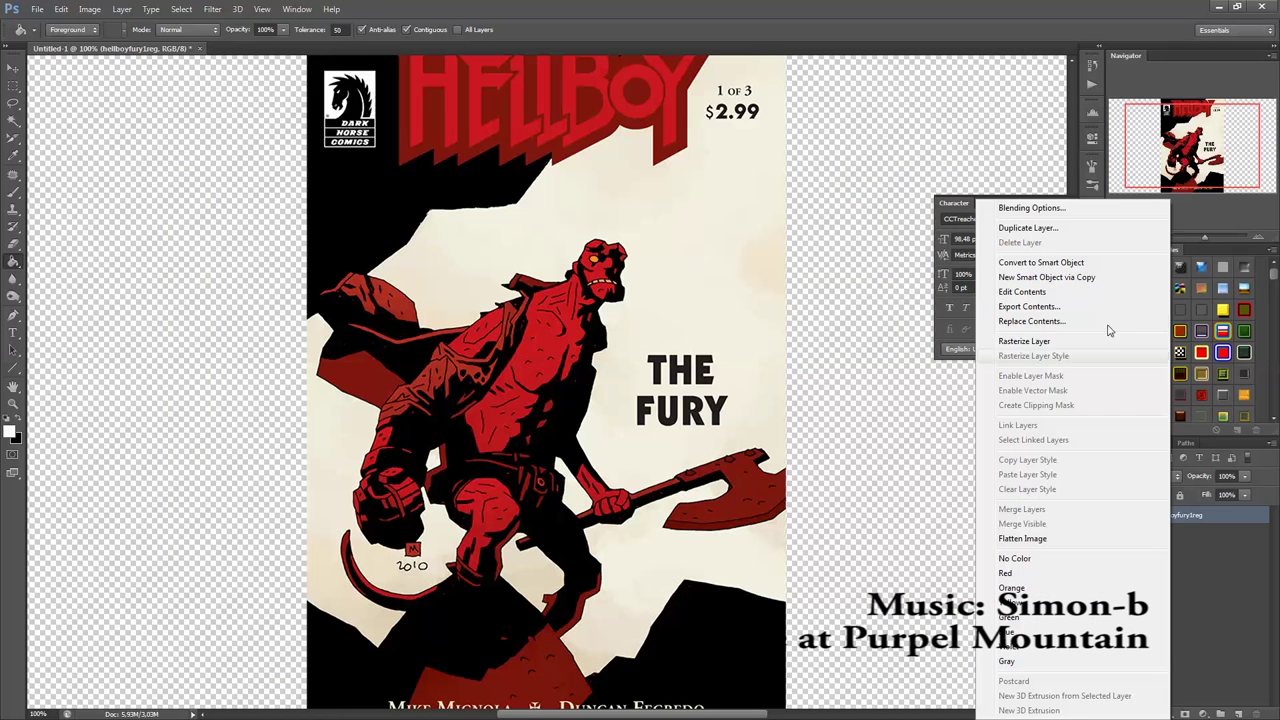
left_click(1038, 343)
Brush out the title, price, publisher logo and credits, then start Save As.
key("b")
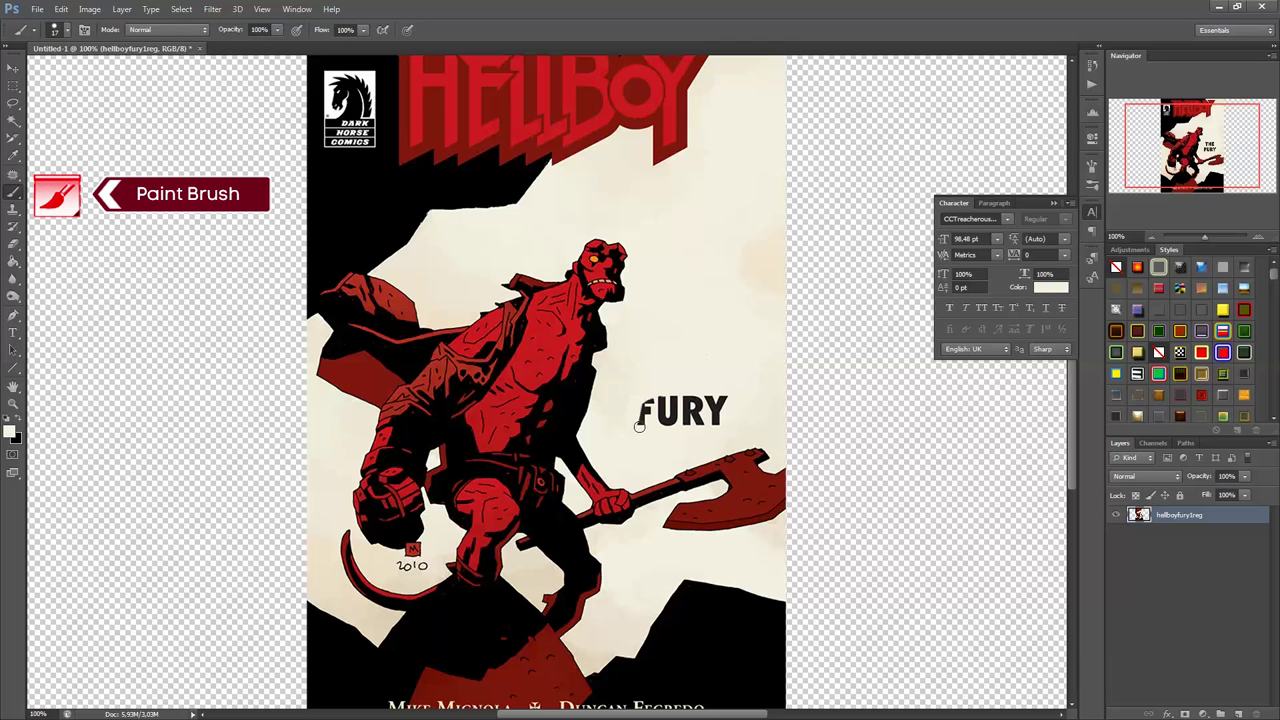
key("d")
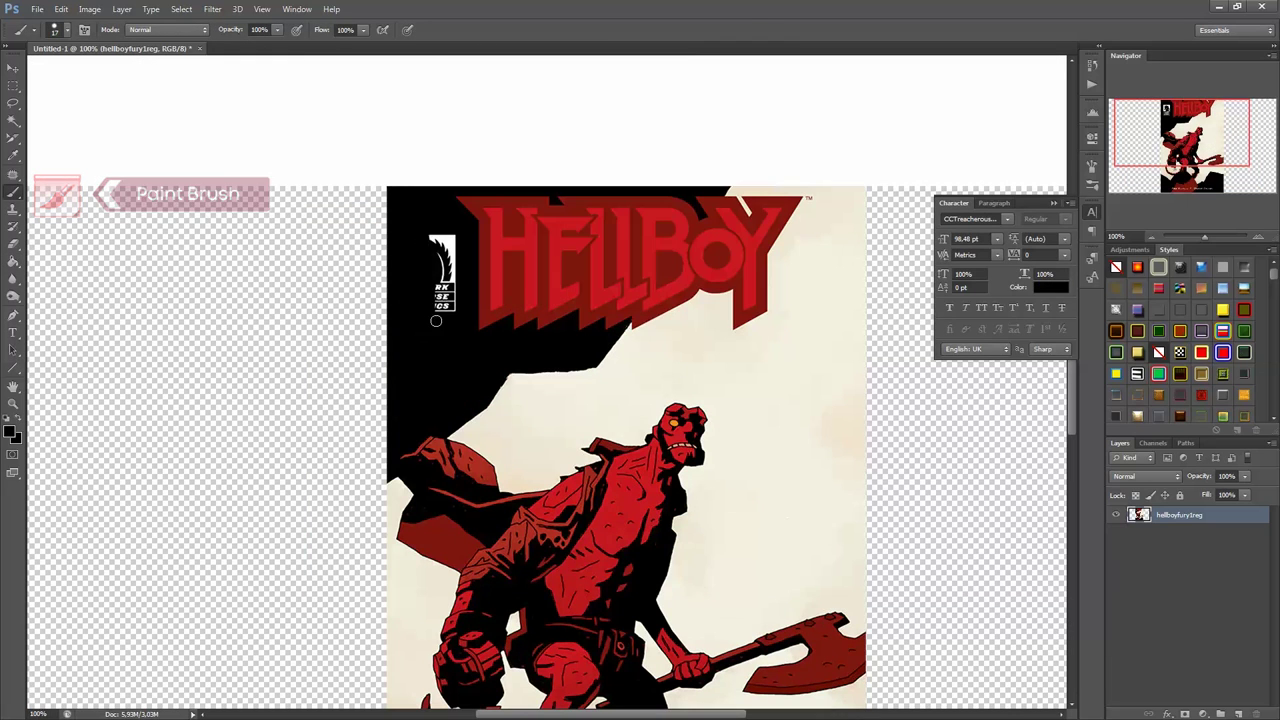
scroll(455, 505, "down", 5)
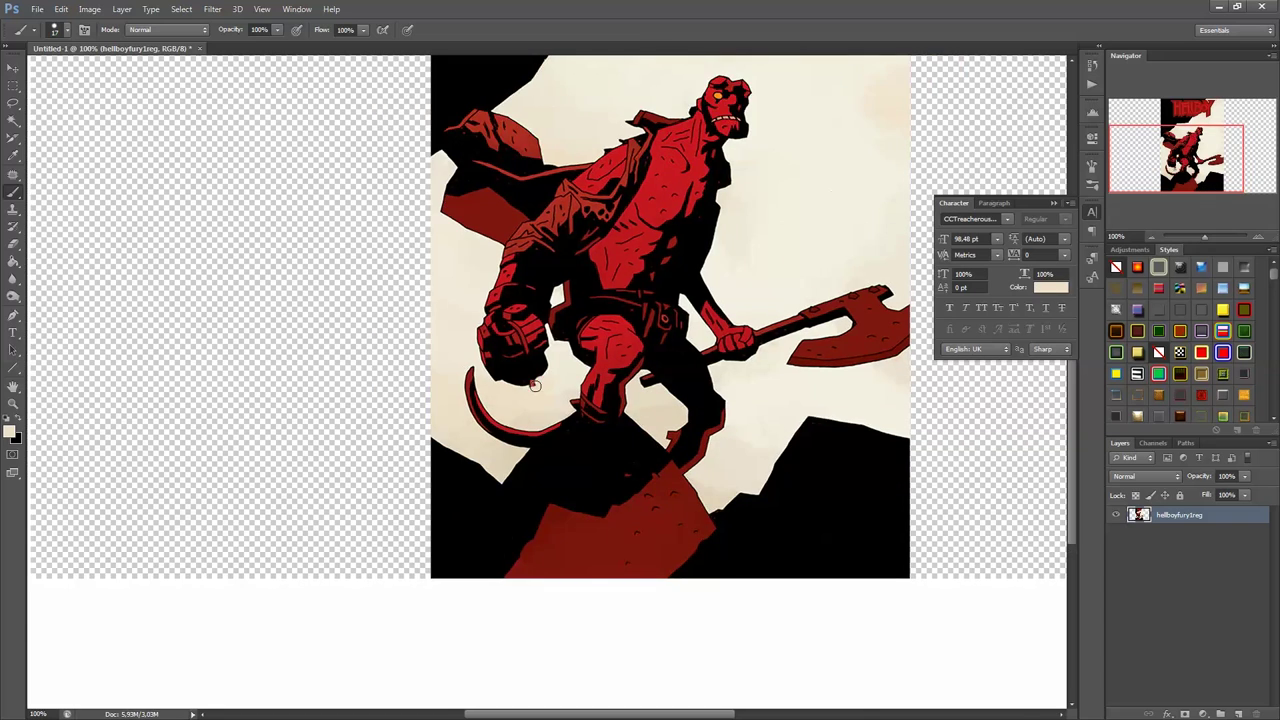
scroll(724, 407, "up", 5)
key("ctrl+minus")
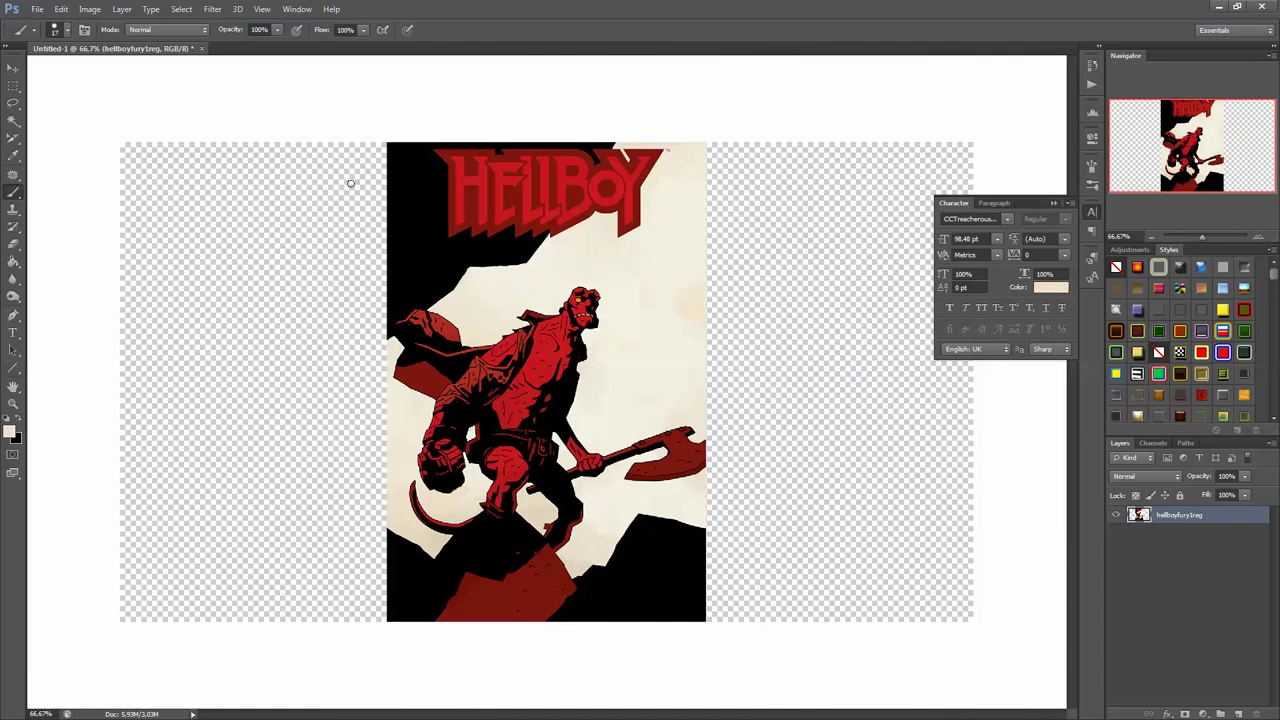
key("ctrl+shift+s")
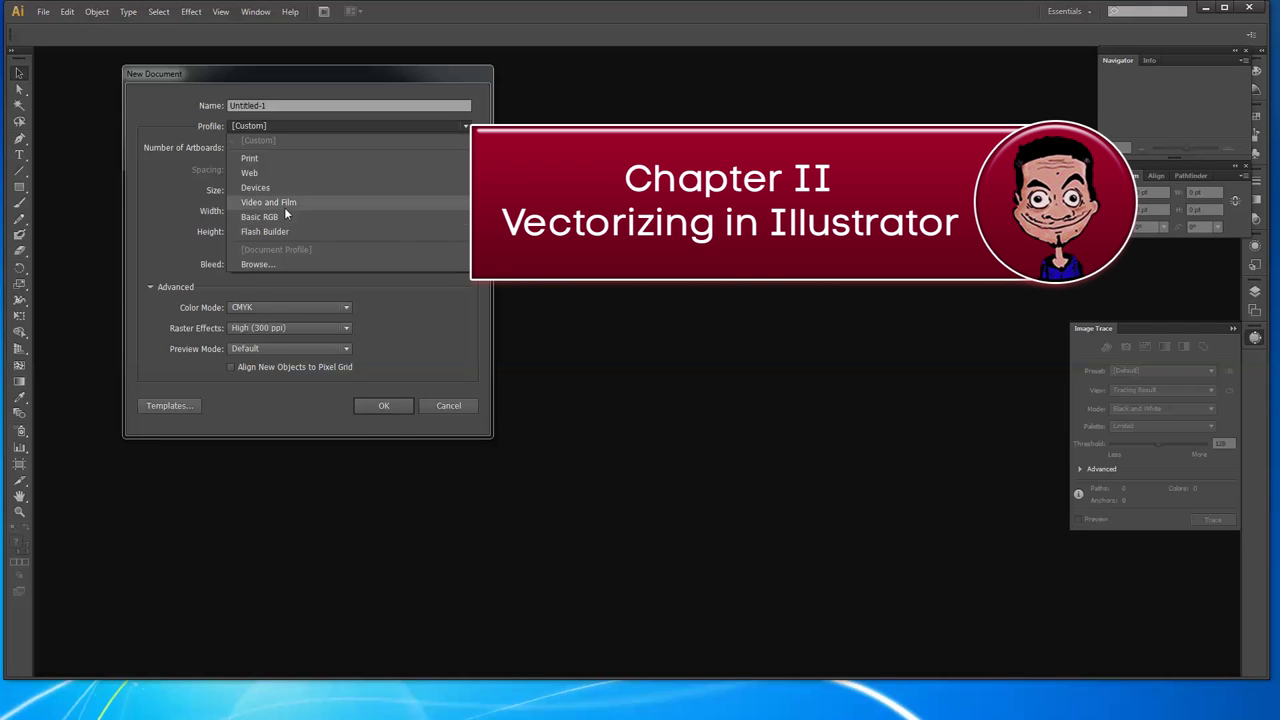
Create a Video and Film HDTV 1080 (1920×1080) document named hellboy-cover-illu.
left_click(268, 202)
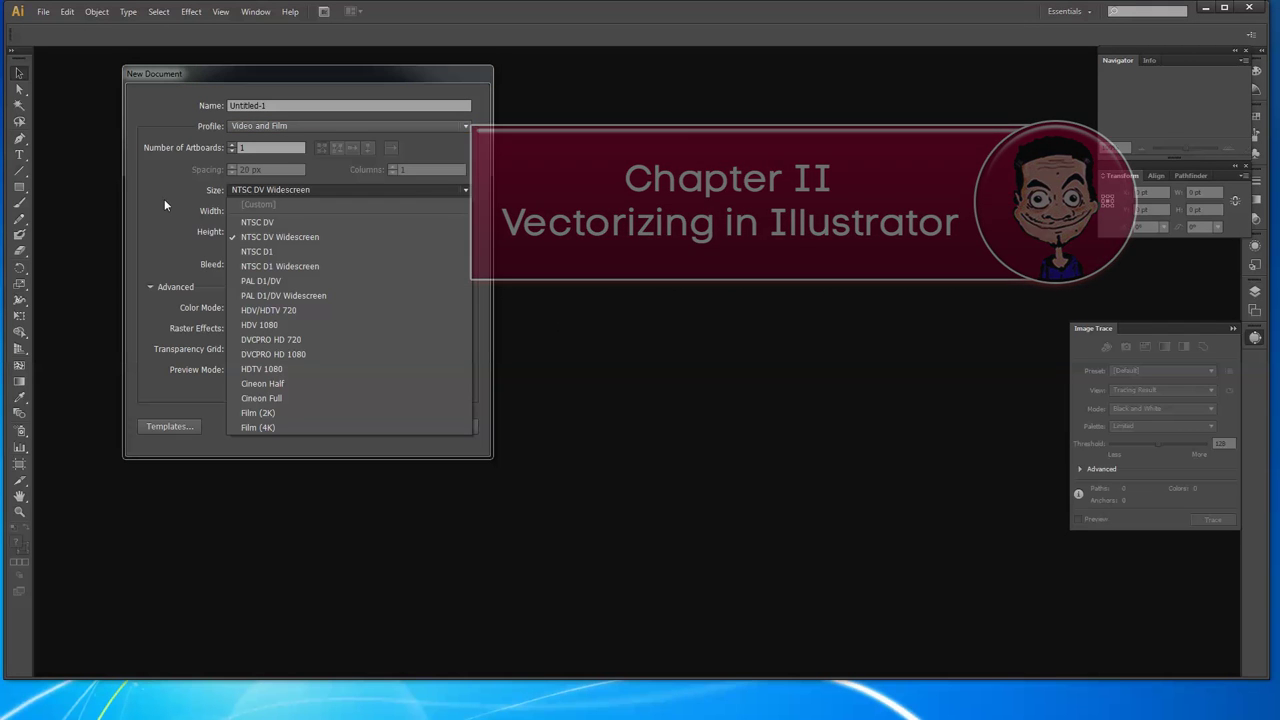
left_click(313, 370)
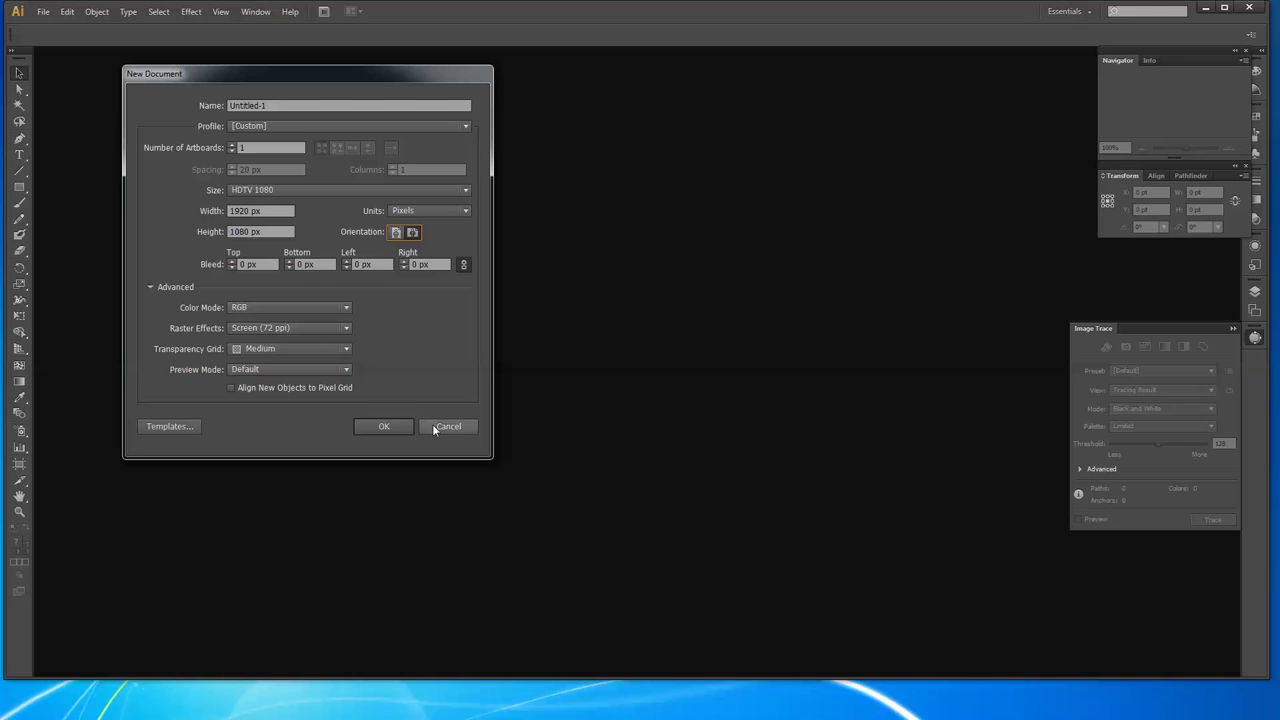
double_click(250, 105)
type("helboy-cover-illu")
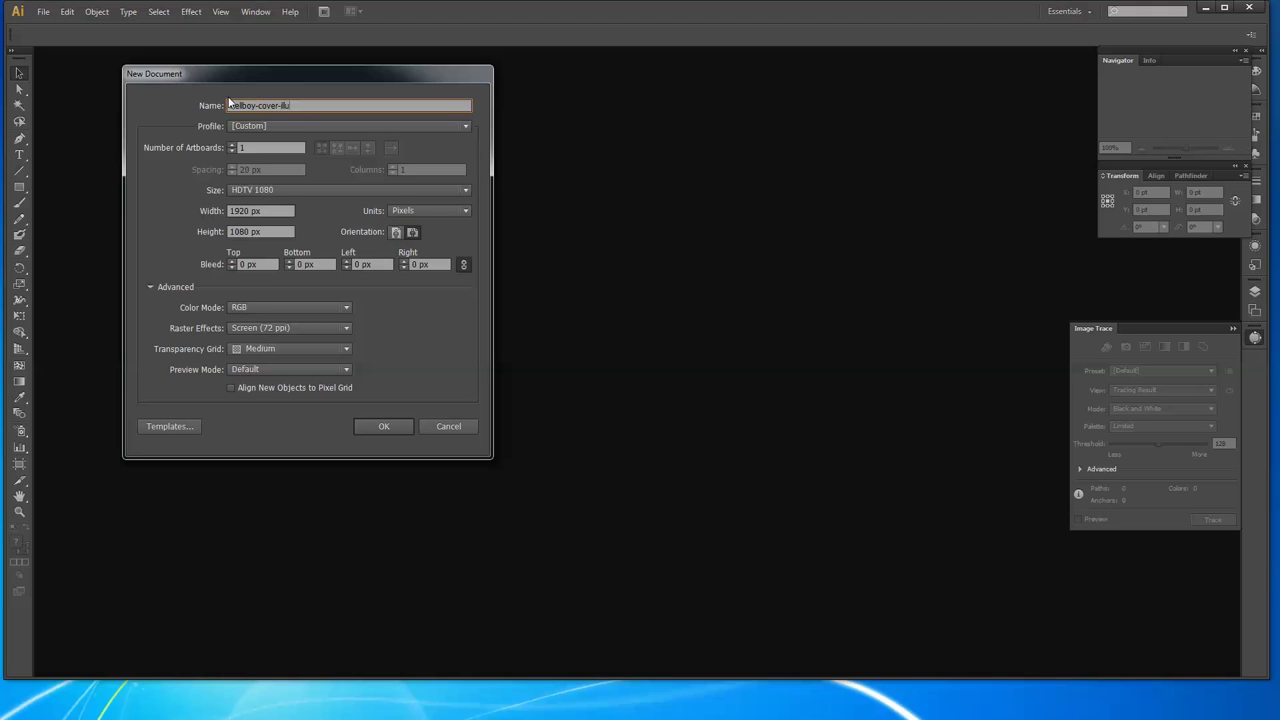
key("Return")
Use File > Place to bring in the edited cover PSD.
left_click(43, 12)
left_click(92, 228)
scroll(370, 205, "down", 10)
scroll(370, 205, "up", 5)
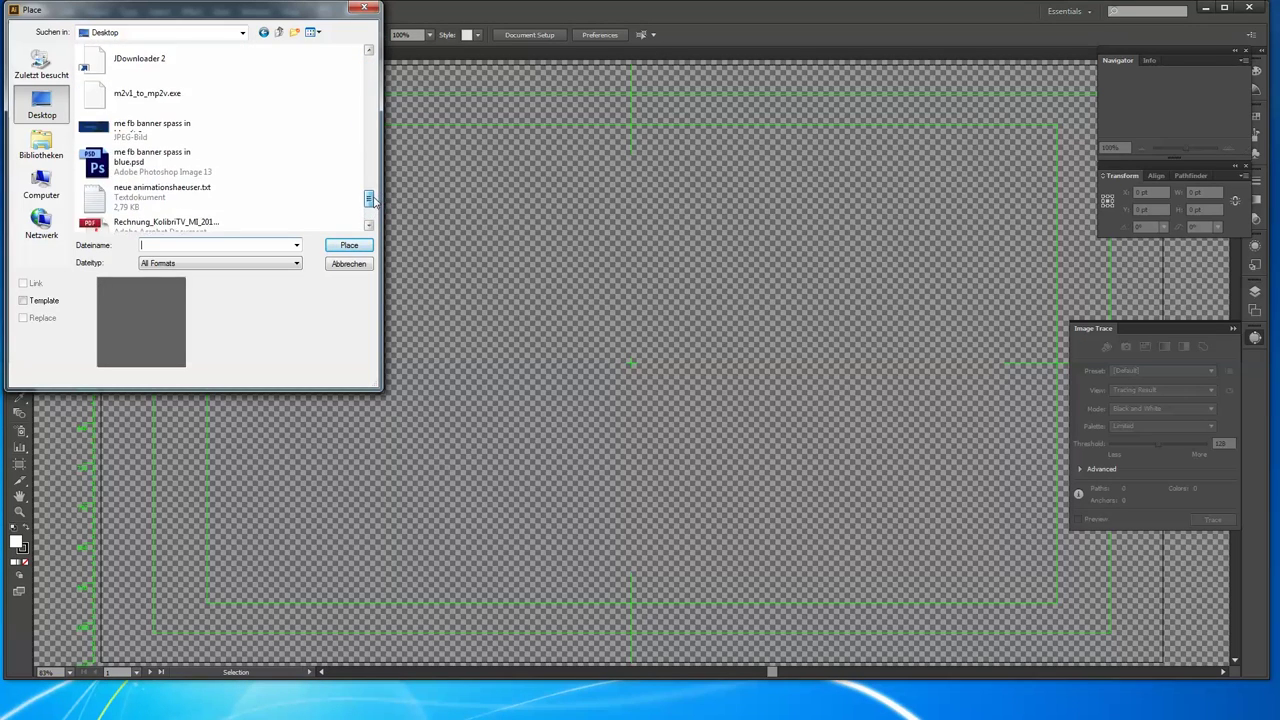
key("Escape")
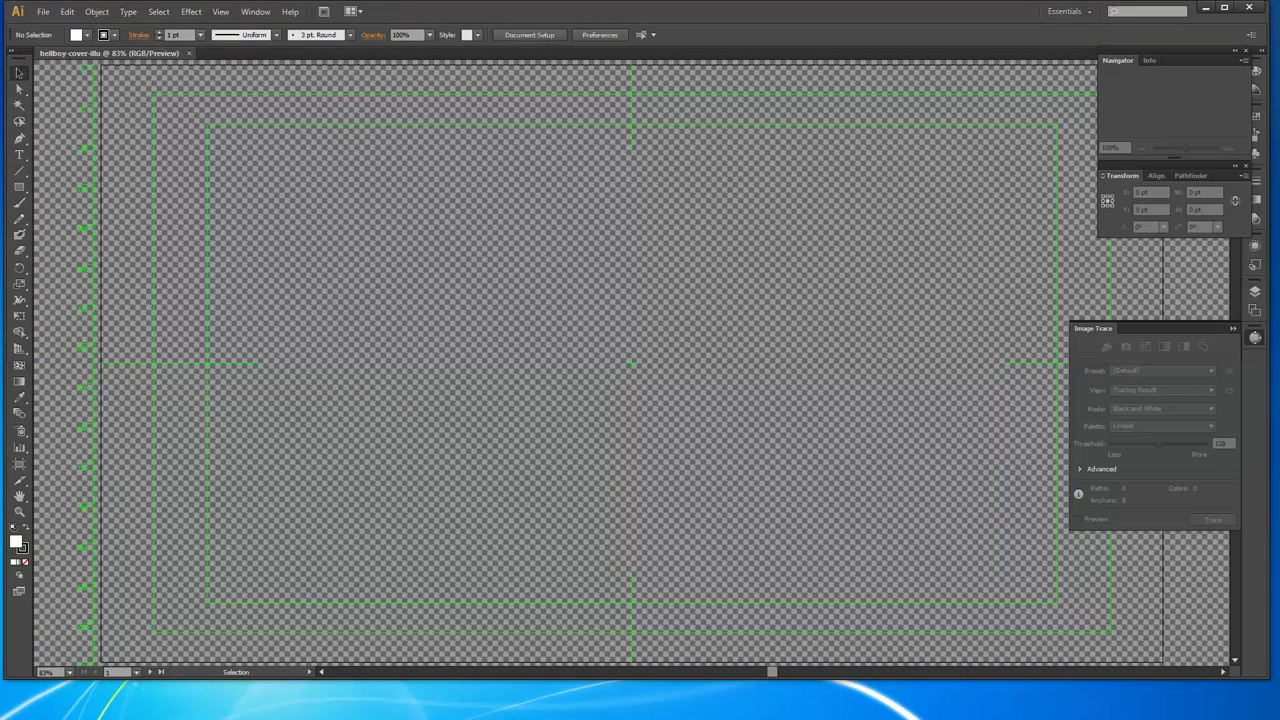
Place the edited cover and image-trace it with the 'my color batman' preset.
left_click_drag(177, 130, 271, 144)
left_click(314, 472)
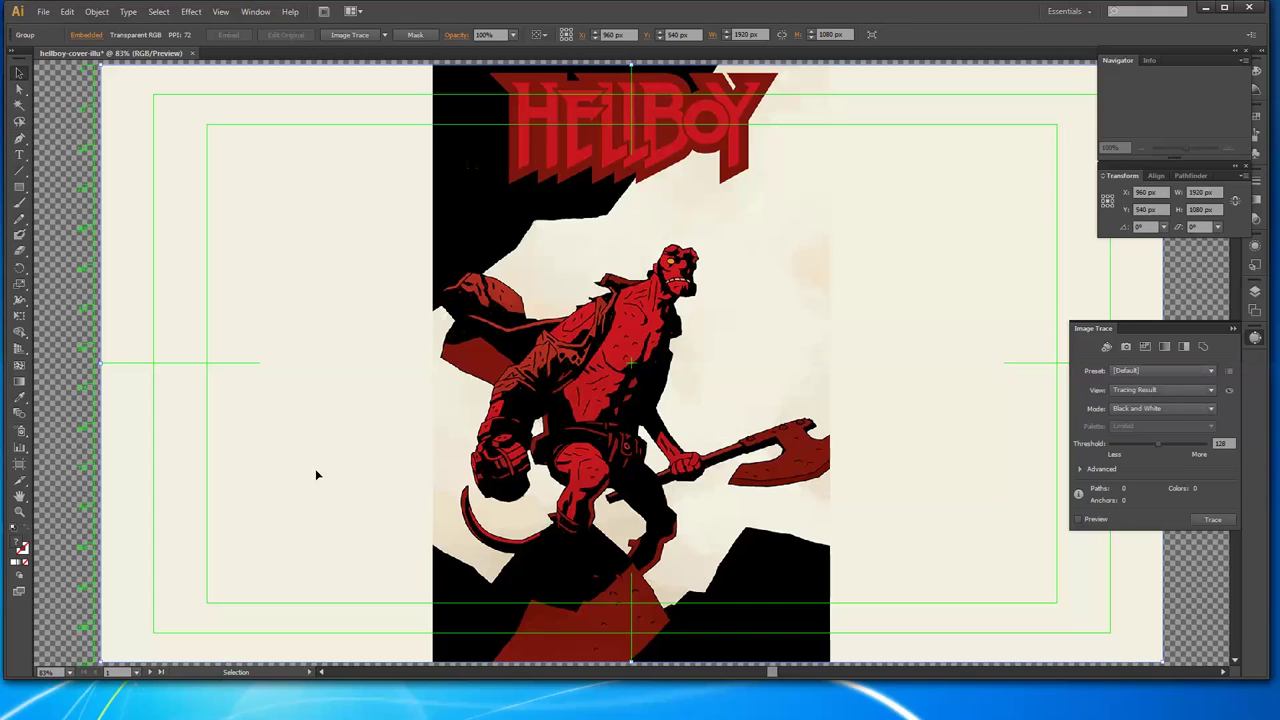
left_click(1150, 372)
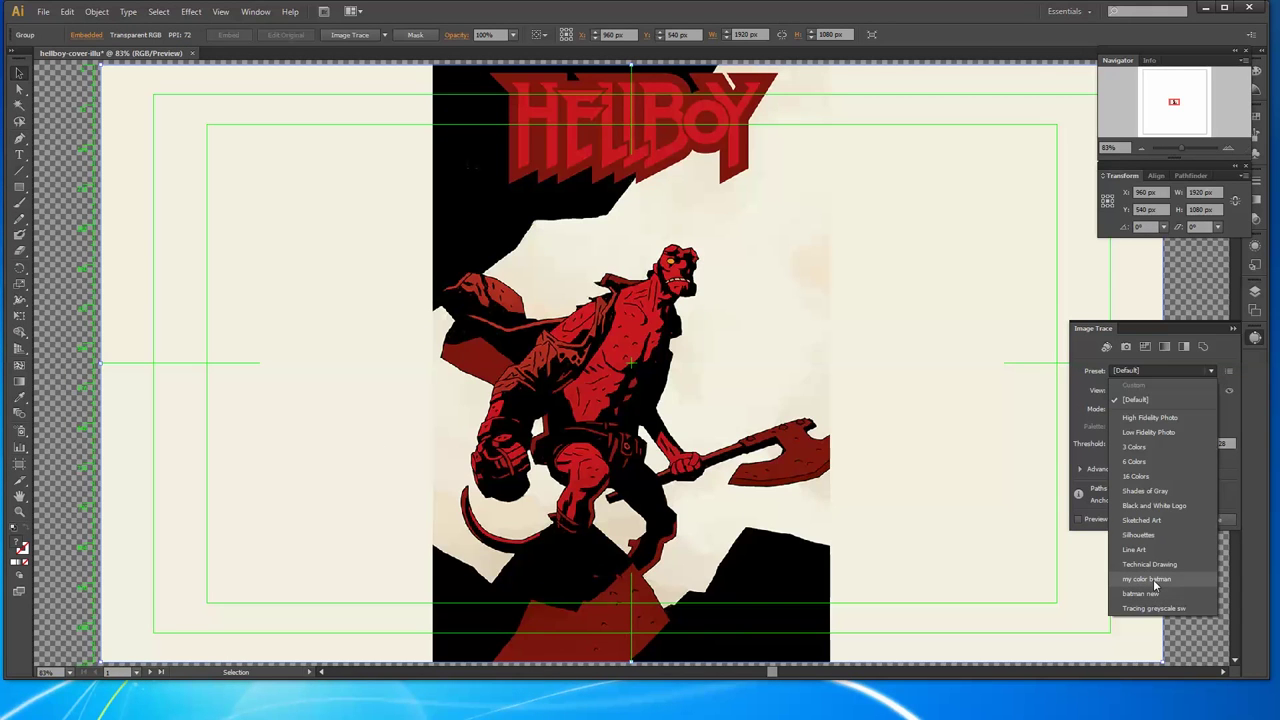
left_click(1155, 583)
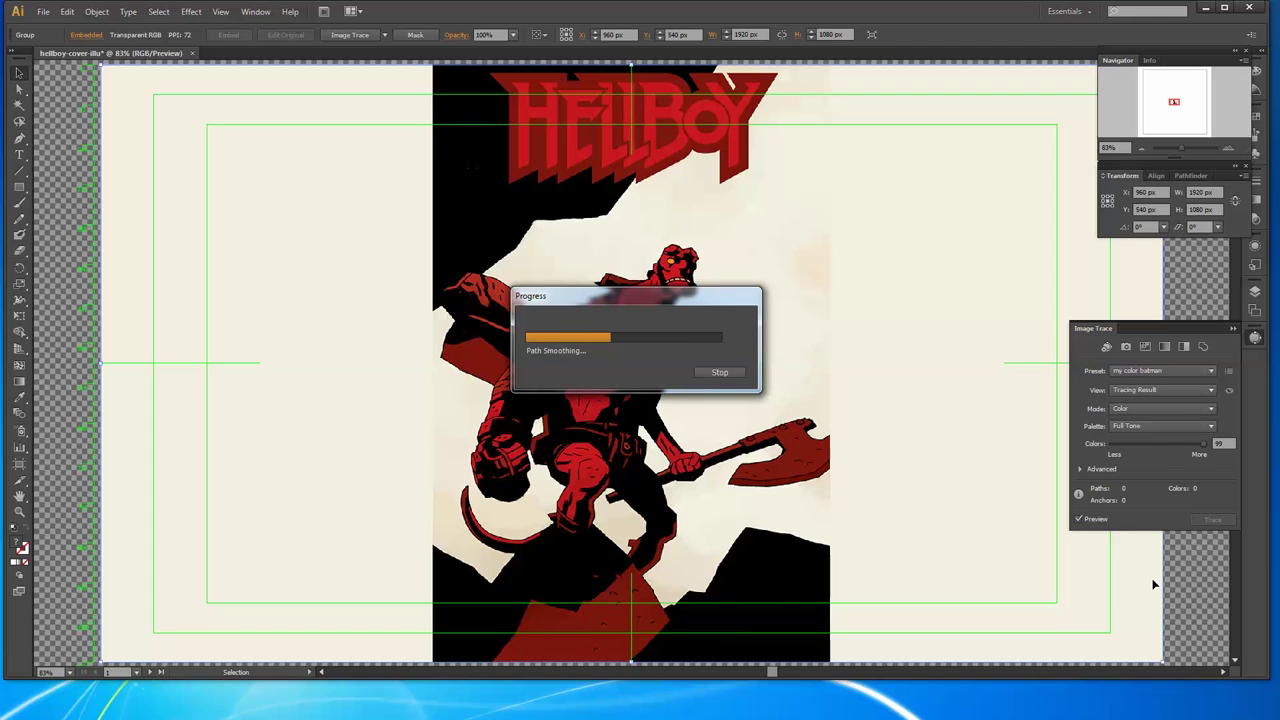
Save the traced artwork as hellboy-cover-illu.ai.
left_click(43, 11)
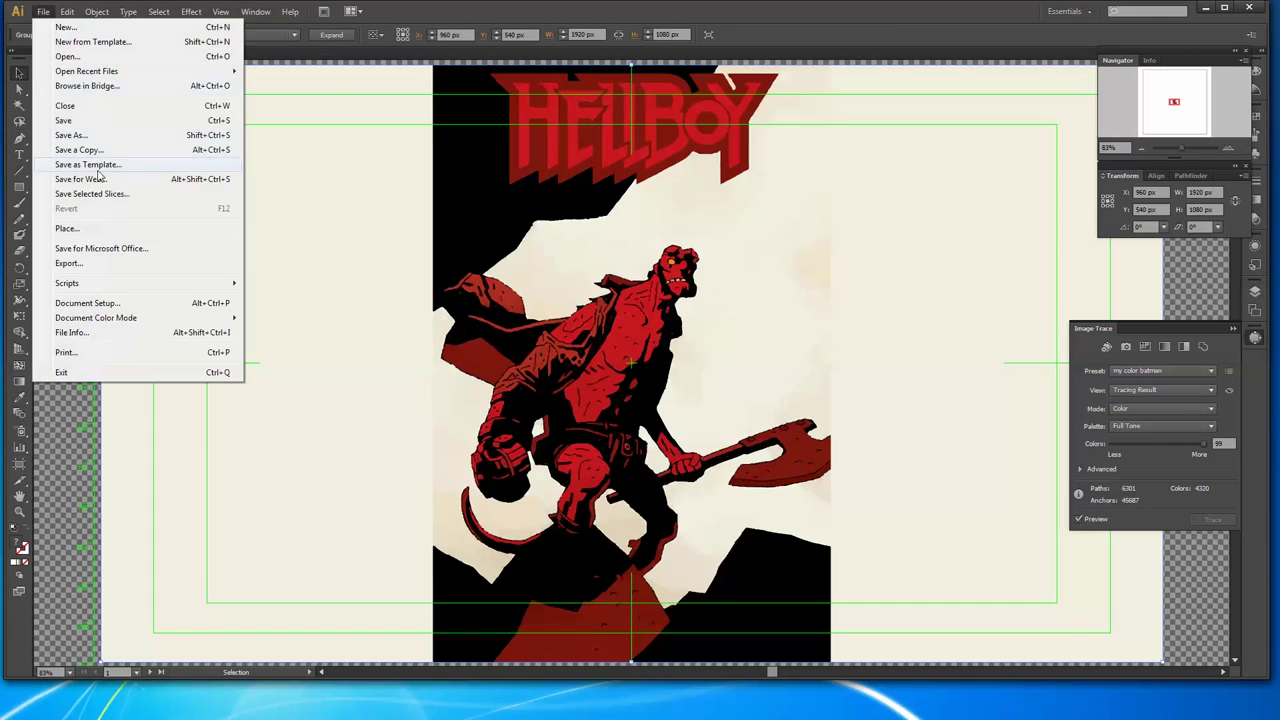
key("shift+ctrl+s")
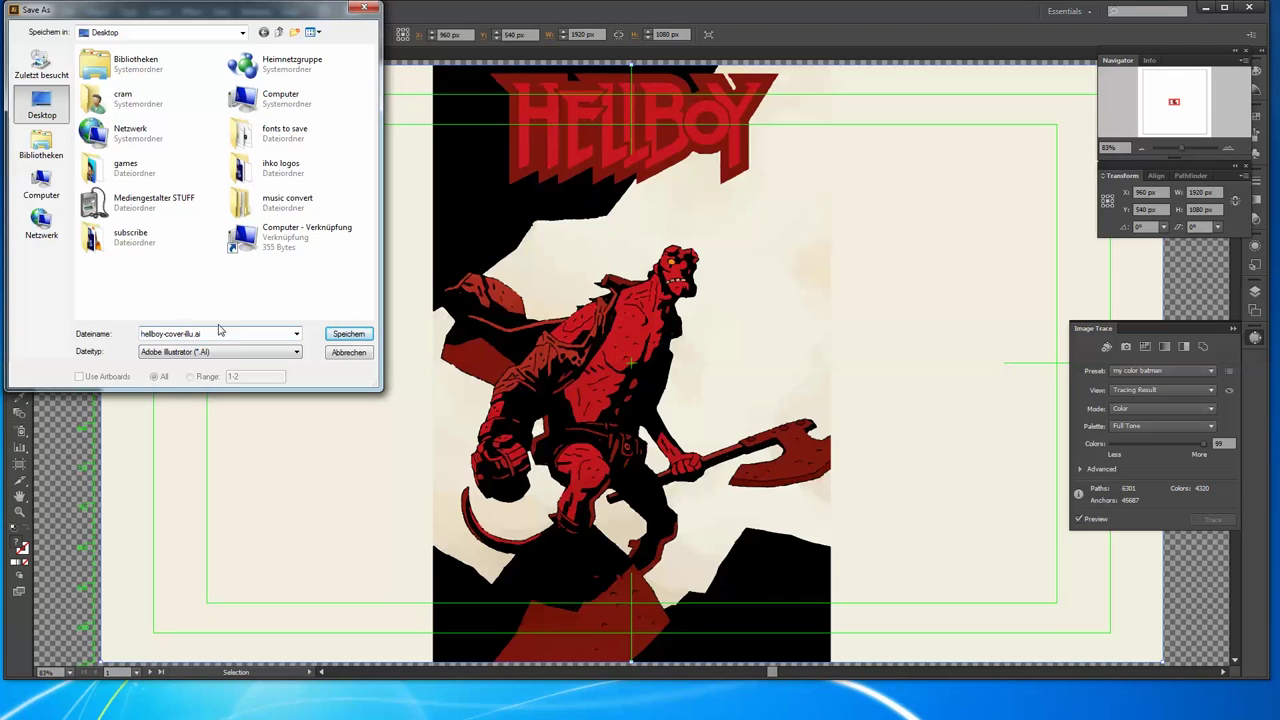
key("Return")
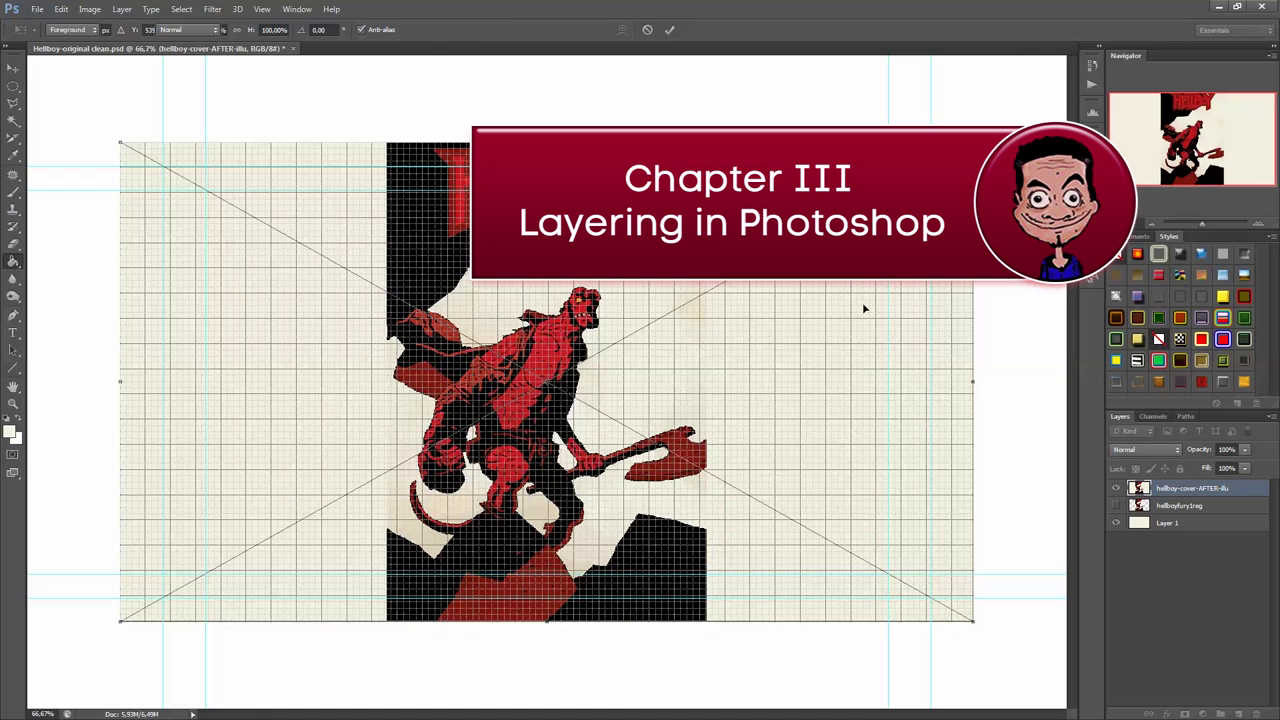
Commit the placed cover, duplicate the hellboy-cover-AFTER-illu layer, and enlarge and reposition the copy.
key("Return")
left_click_drag(1190, 488, 1212, 572)
left_click_drag(1243, 710, 1239, 712)
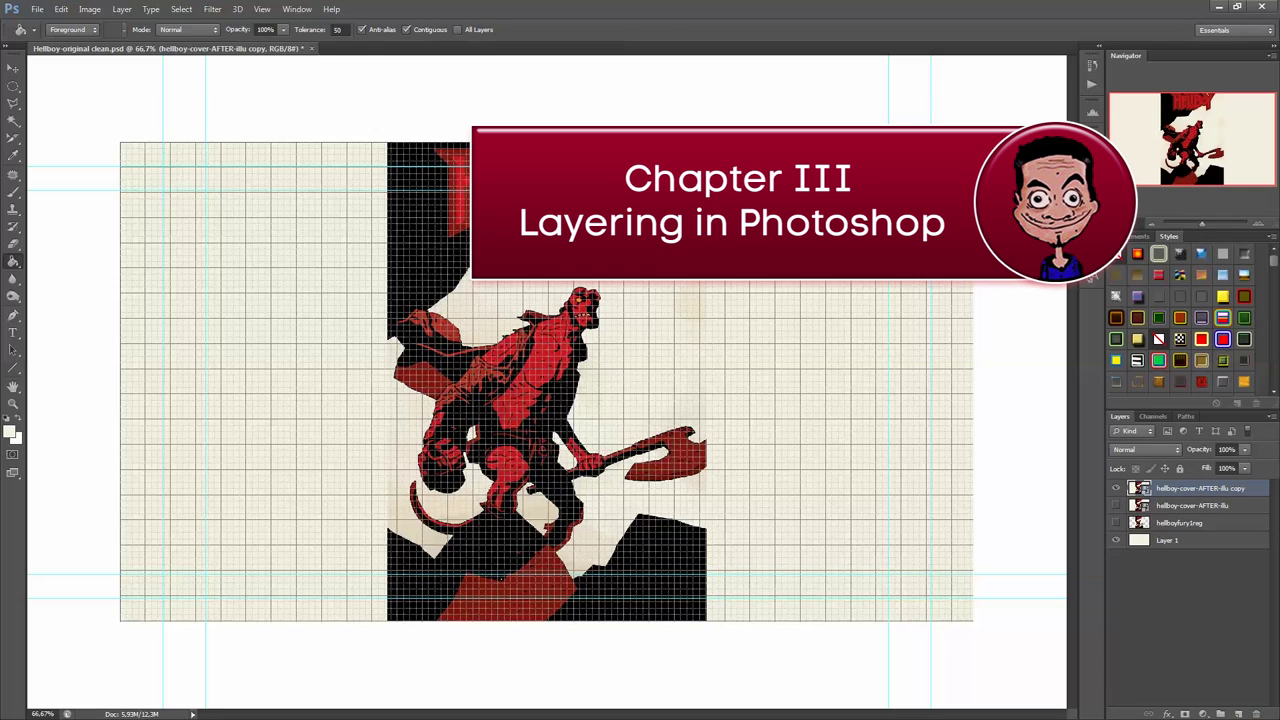
key("ctrl+t")
key("ctrl+minus")
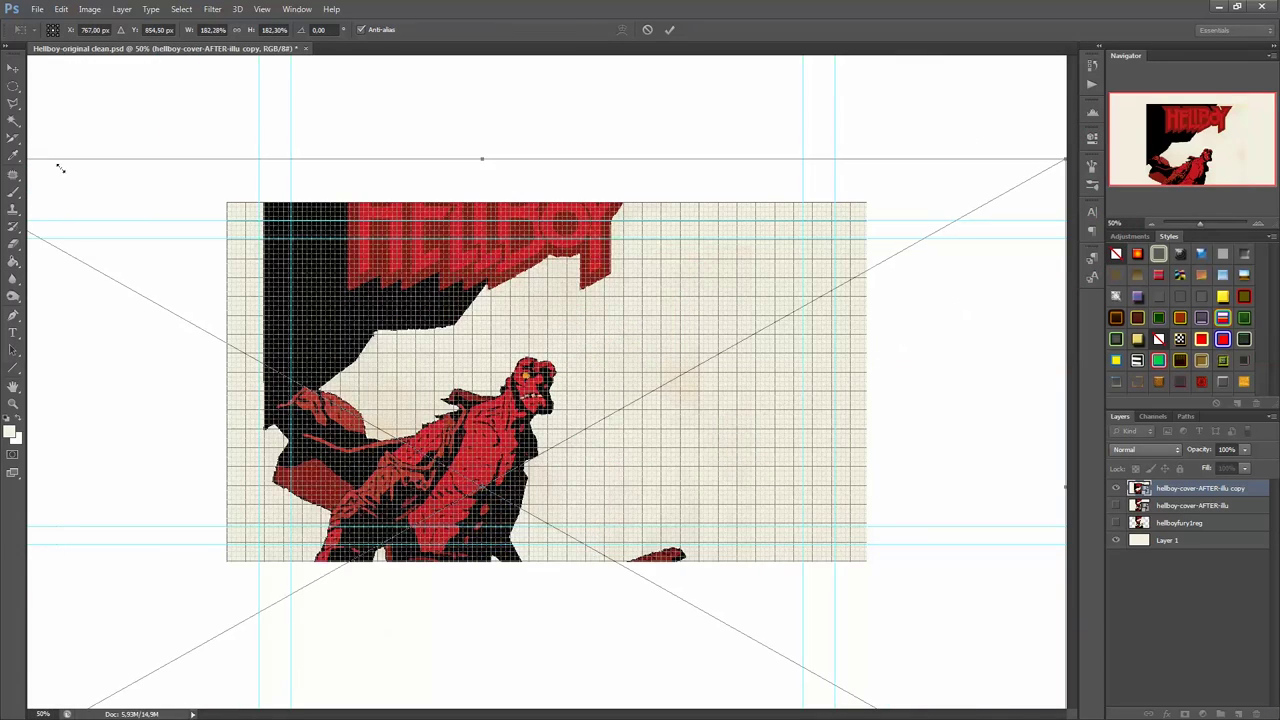
left_click_drag(514, 288, 565, 337)
key("Return")
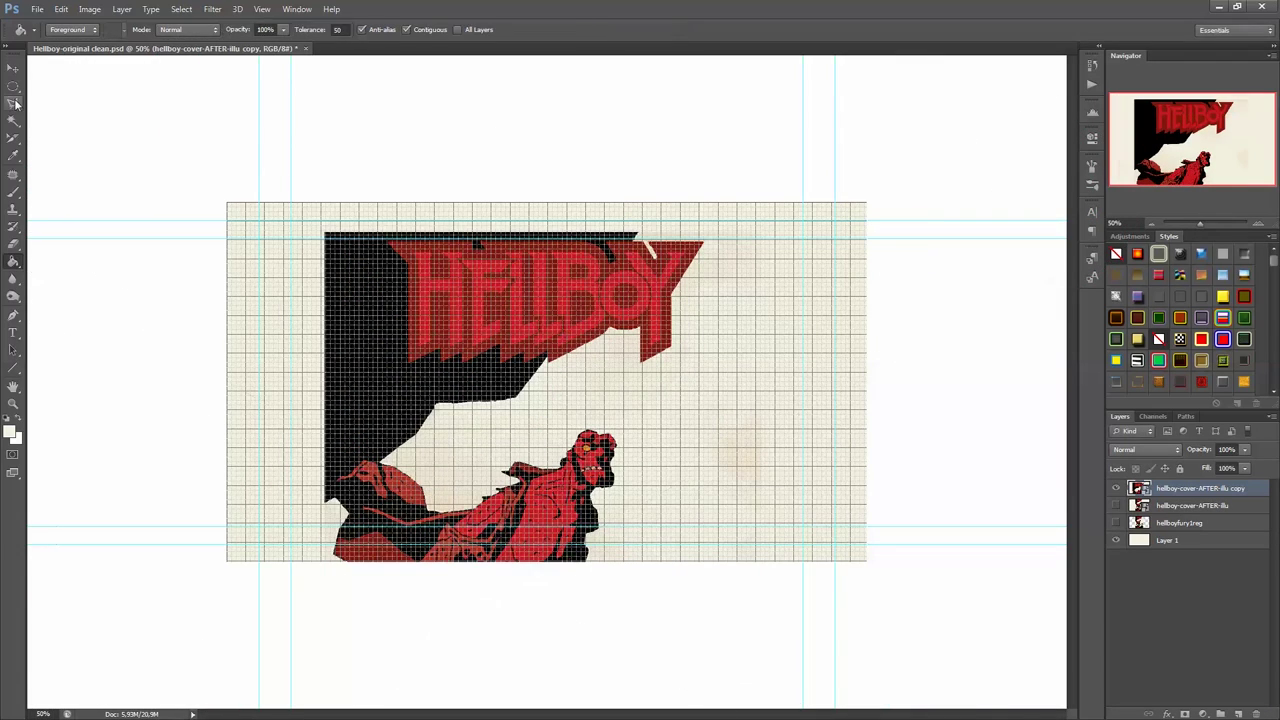
Lasso the HELLBOY logo and copy it onto its own layer.
key("l")
left_click_drag(430, 220, 740, 275)
right_click(740, 275)
left_click(612, 385)
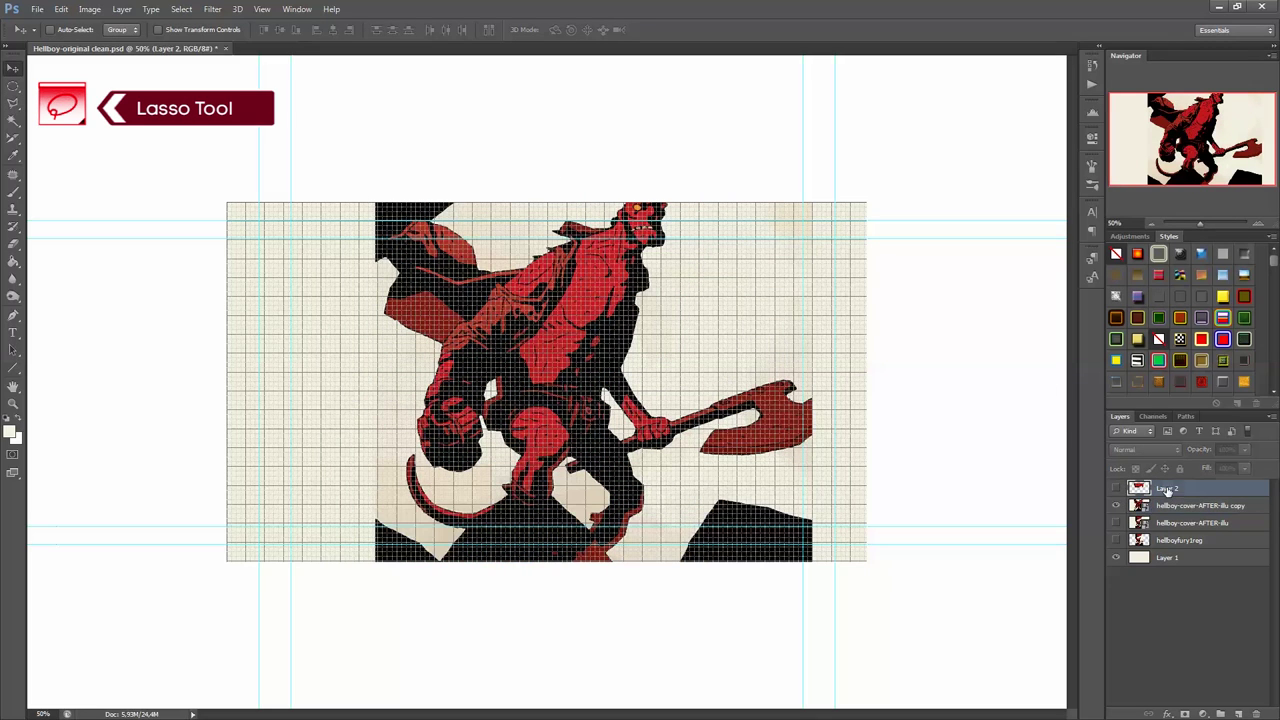
Reposition the artwork on the hellboy-cover-AFTER-illu copy layer.
left_click(1191, 508)
key("ctrl+t")
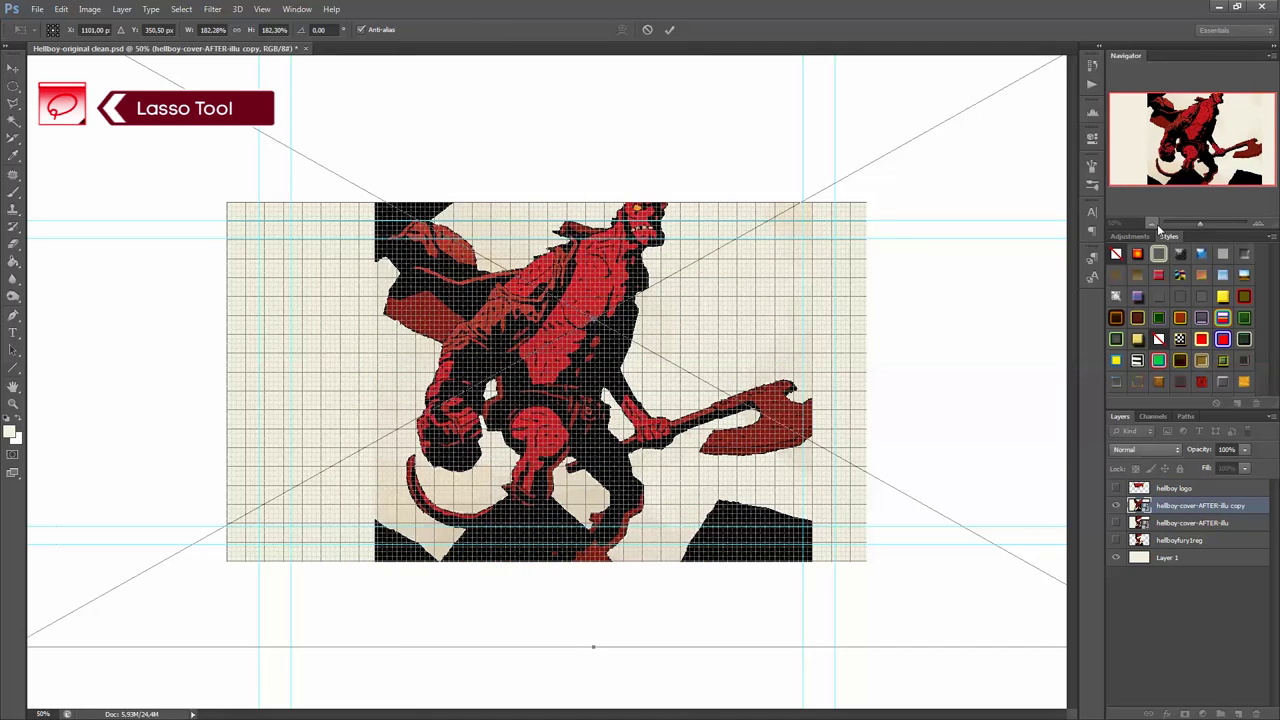
left_click(1157, 224)
left_click_drag(630, 300, 644, 344)
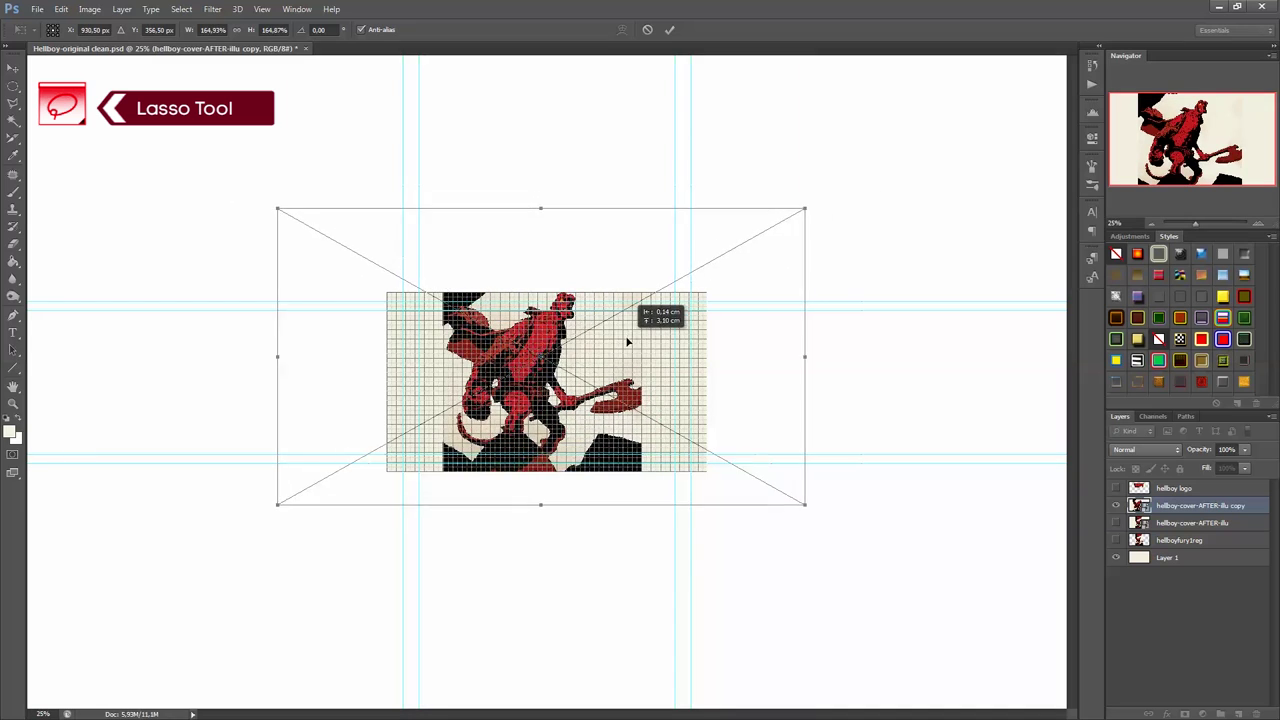
key("Return")
Lasso Hellboy's figure into a new layer named hellboy.
key("l")
left_click_drag(465, 455, 457, 300)
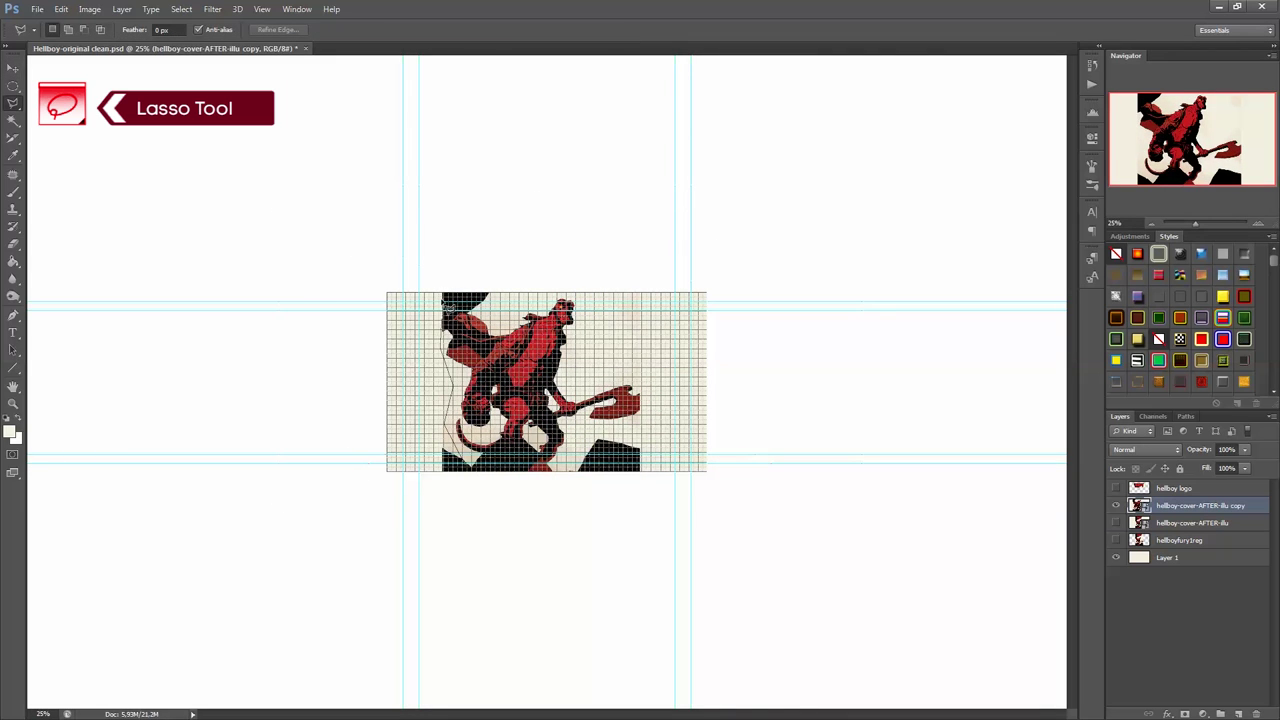
left_click_drag(530, 480, 525, 470)
right_click(520, 370)
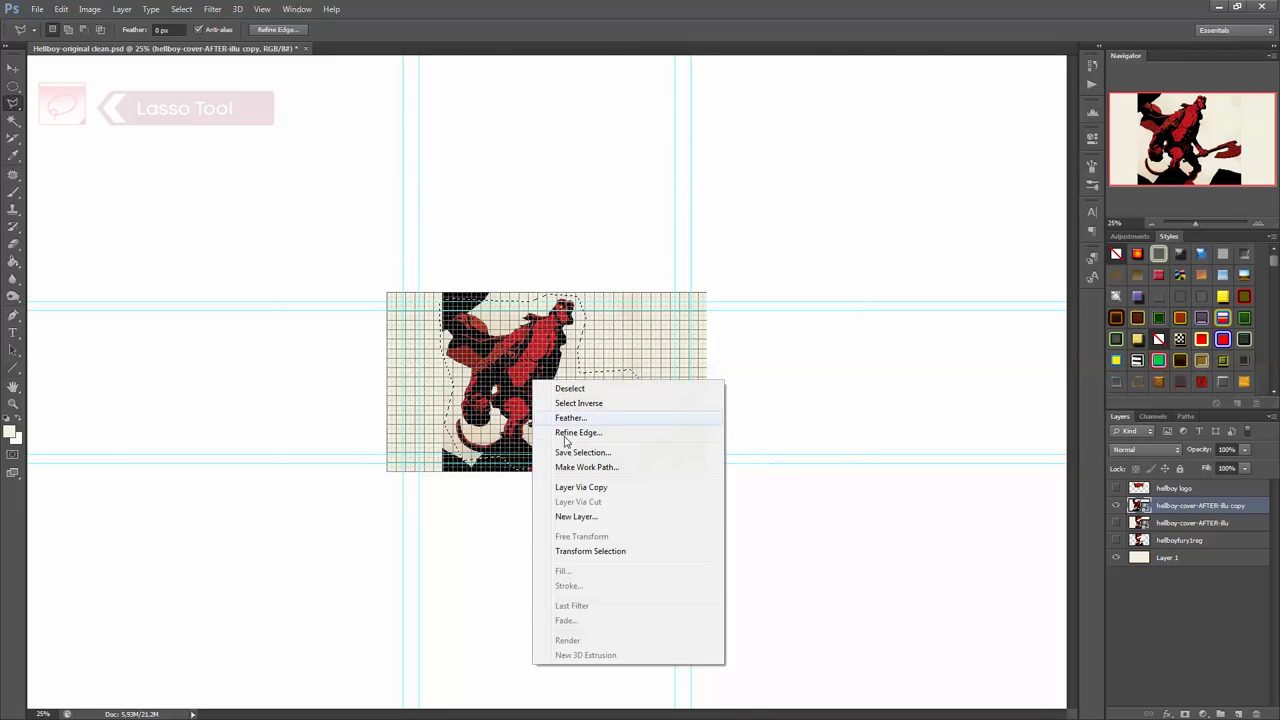
left_click(585, 489)
type("ellboy")
key("Return")
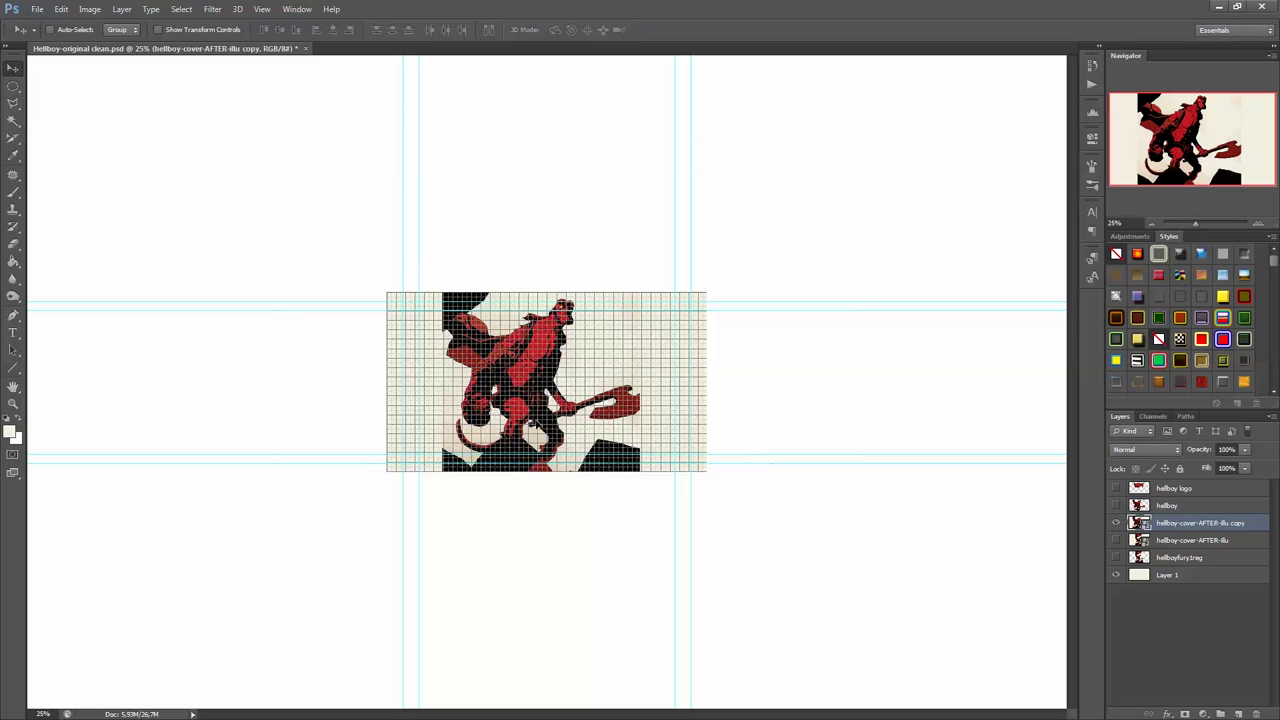
Outline the upper cave area and copy it to a new hoehle oben layer.
left_click_drag(535, 355, 565, 440)
left_click(451, 280)
right_click(536, 340)
left_click(586, 449)
type("hoehle oben")
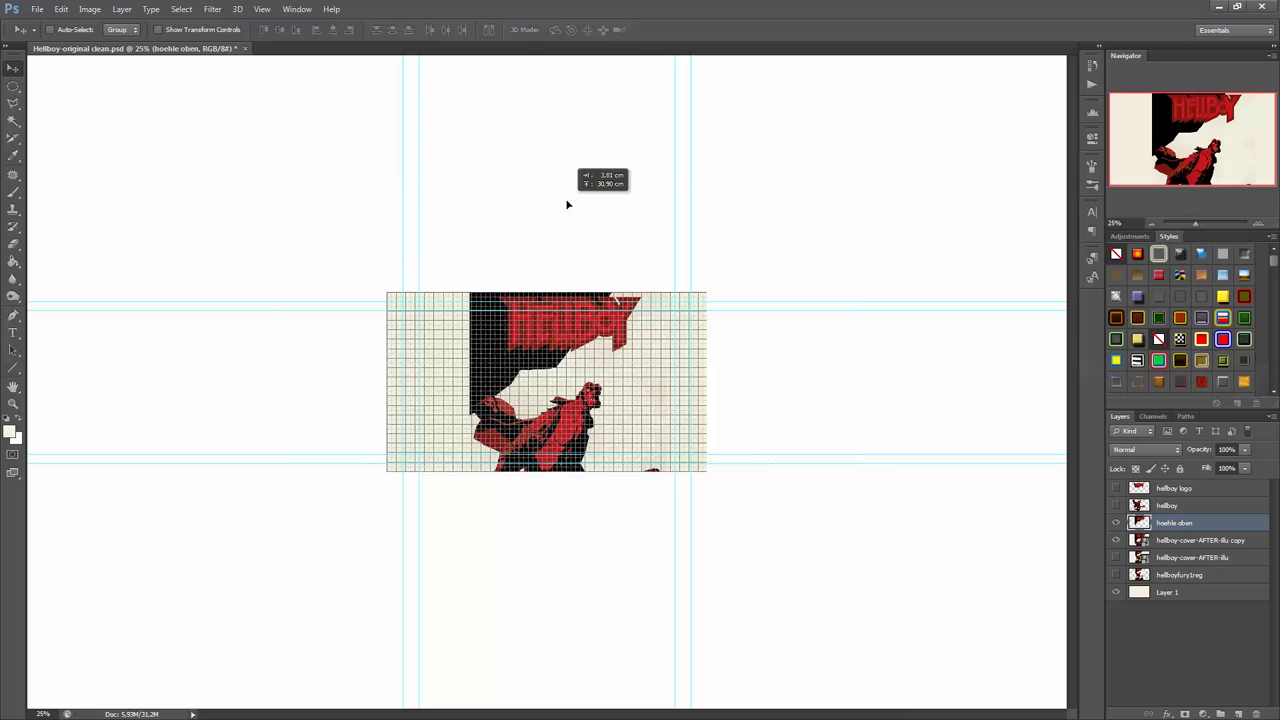
Outline the rocks and copy them to a new layer named stone.
key("alt+[")
mouse_move(530, 240)
left_mouse_down()
mouse_move(555, 395)
mouse_move(555, 378)
left_mouse_up()
key("l")
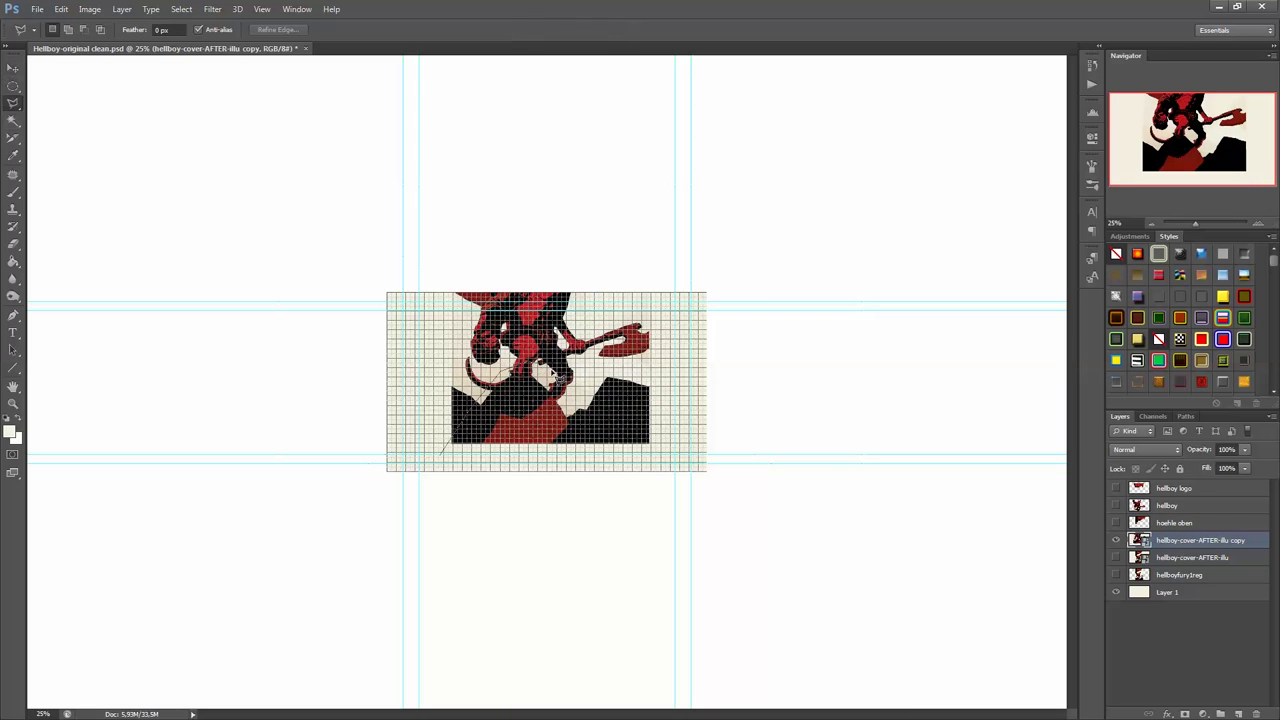
right_click(486, 418)
left_click(537, 531)
double_click(1170, 540)
type("stone")
key("Return")
Make the hoehle unten layer from the lower cave, then hide the full cover layer.
key("alt+[")
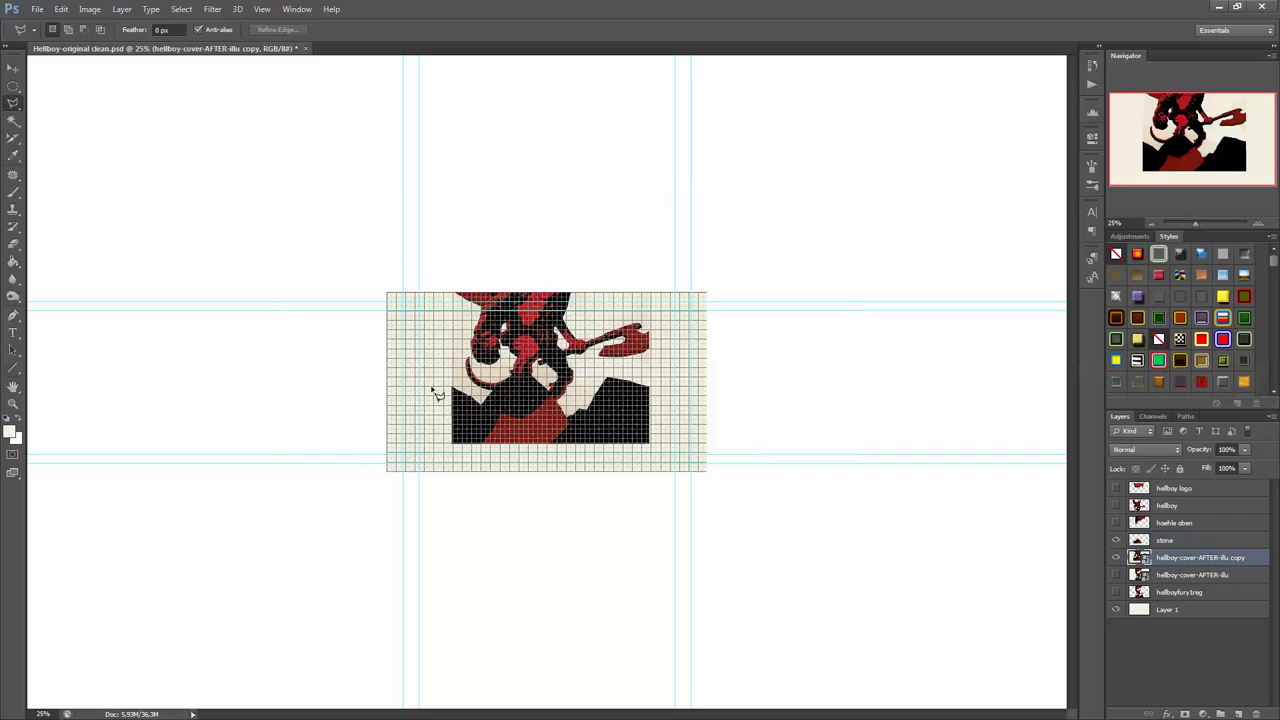
key("v")
key("t")
key("v")
type("hoehle unten")
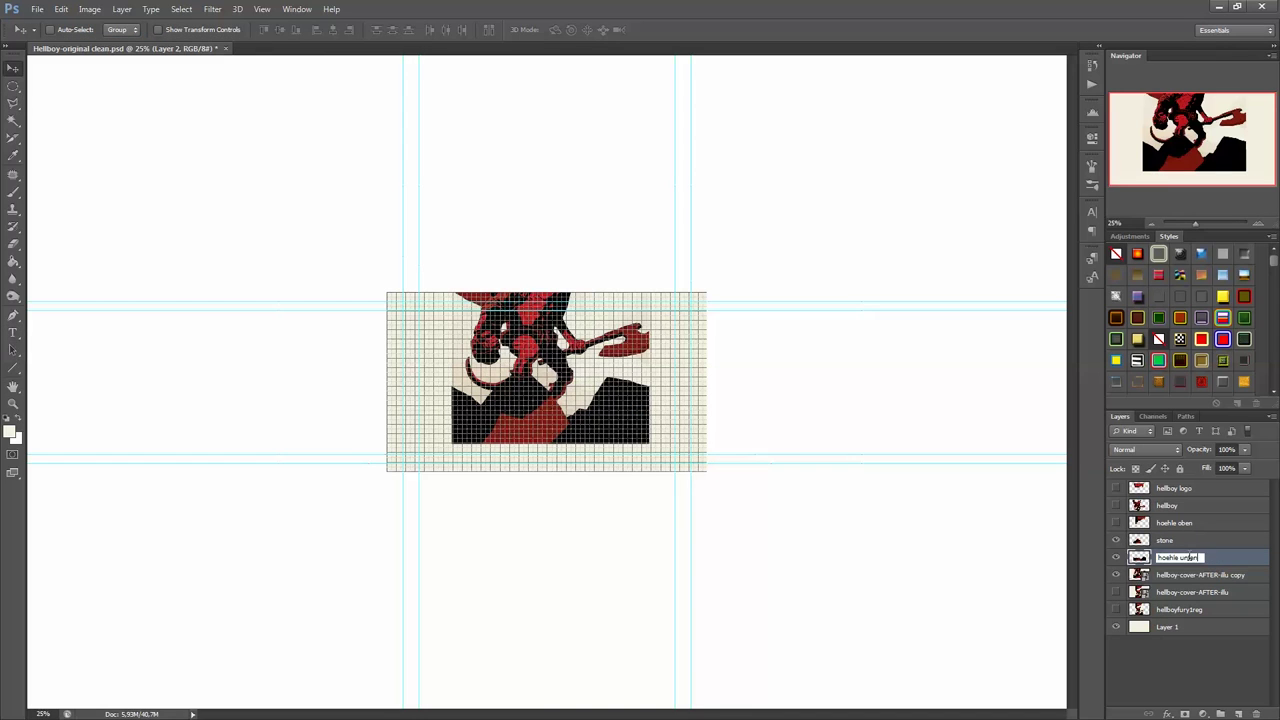
left_click(1116, 575)
key("ctrl+plus")
Zoom in on the lower cave and delete its cream background with the Magic Wand.
left_click(262, 9)
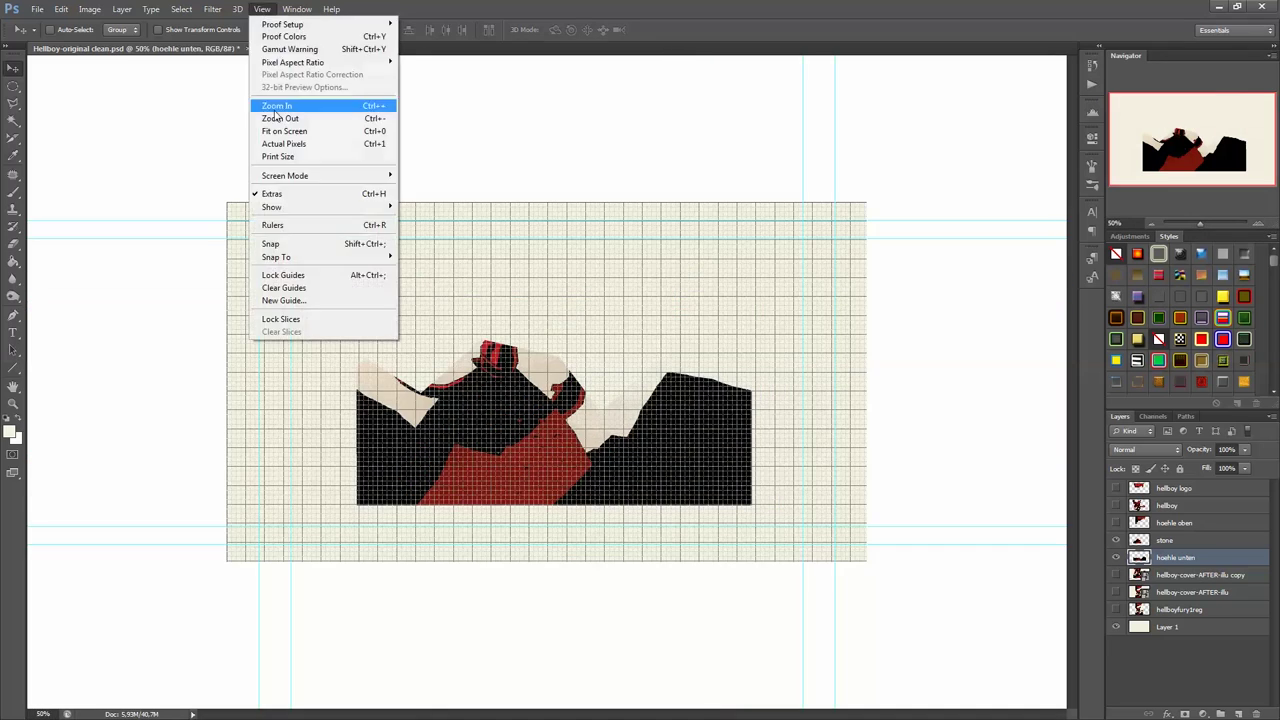
left_click(290, 194)
left_click(1259, 224)
left_click(1259, 224)
key("b")
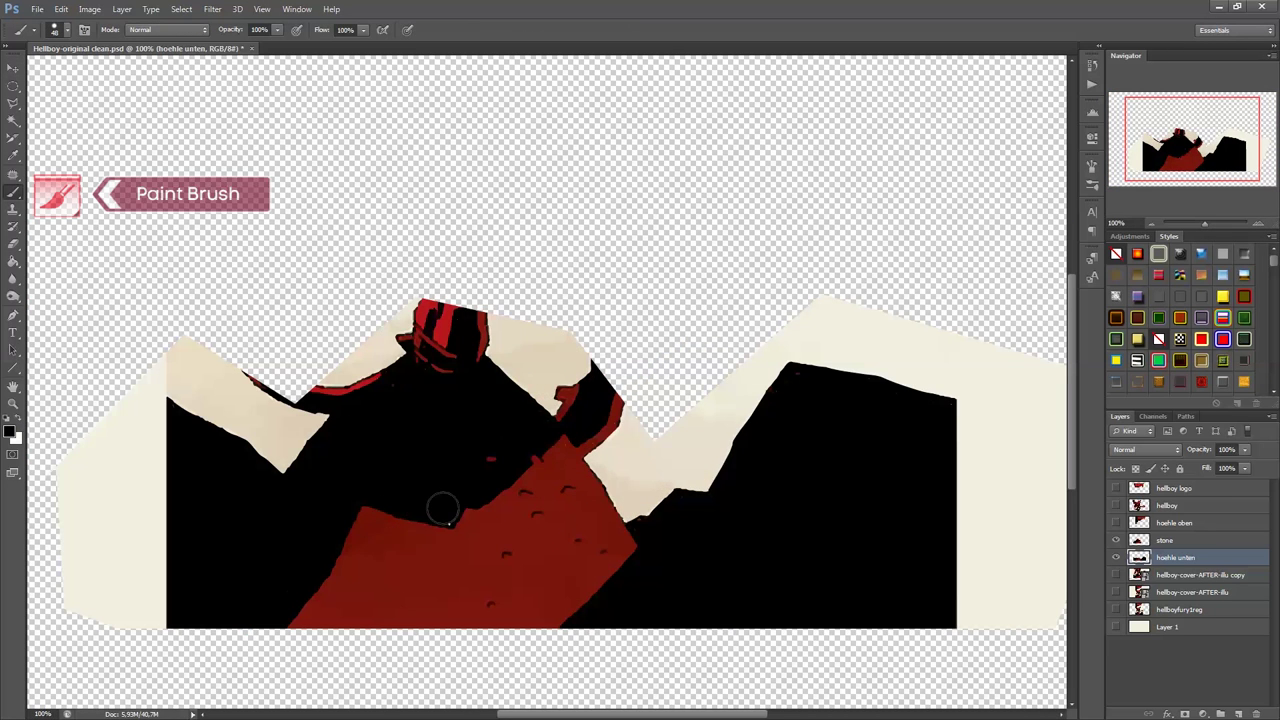
right_click(172, 268)
key("Escape")
key("w")
left_click(698, 432)
key("Delete")
key("ctrl+d")
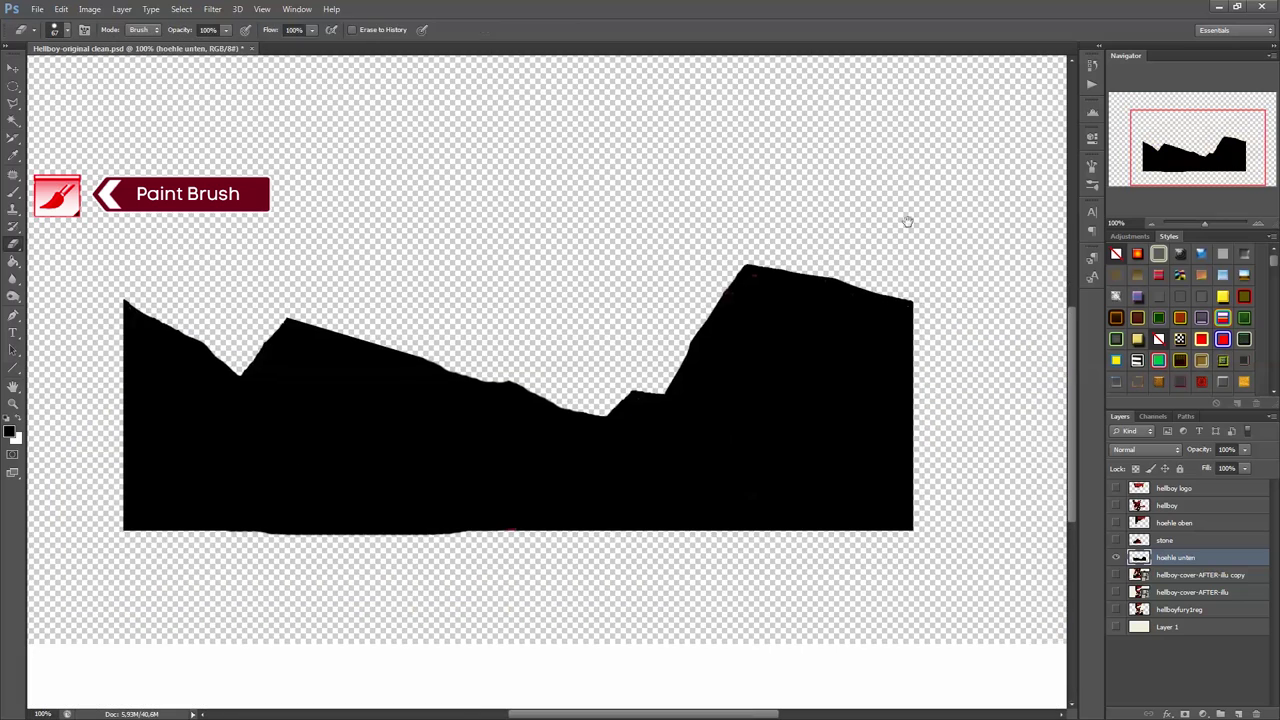
Enlarge the lower cave layer to about 151%.
key("ctrl+minus")
key("ctrl+t")
left_click_drag(760, 515, 897, 588)
key("Return")
Erase the stray bits, cream areas and black edges around the stone, then hide it.
key("e")
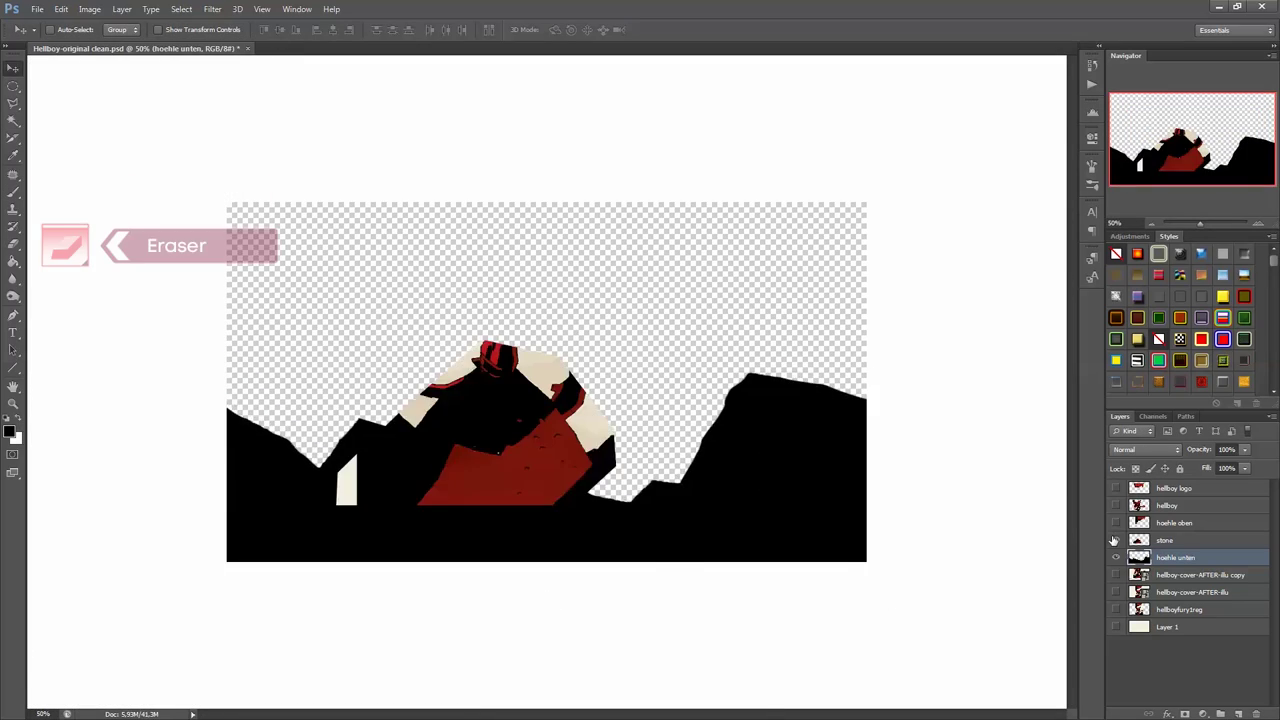
key("ctrl+plus")
left_click_drag(371, 337, 536, 320)
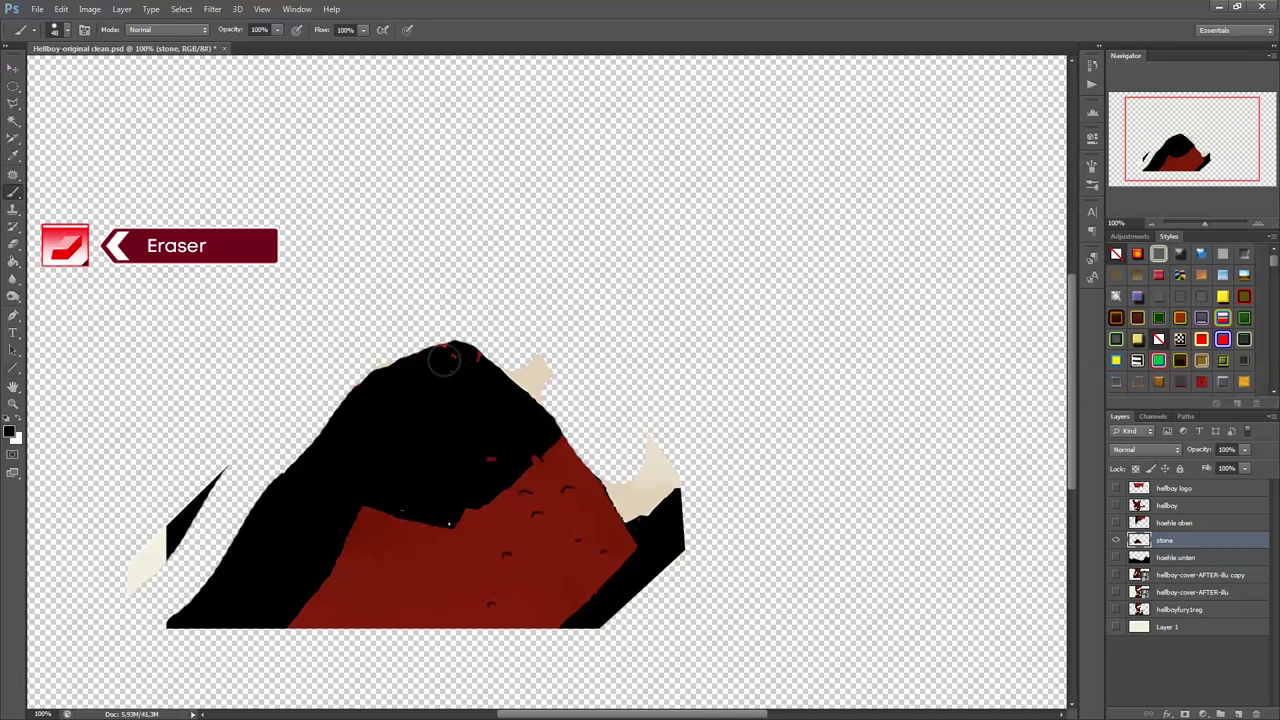
key("e")
left_click_drag(220, 480, 140, 580)
left_click_drag(660, 470, 630, 600)
left_click_drag(617, 466, 640, 540)
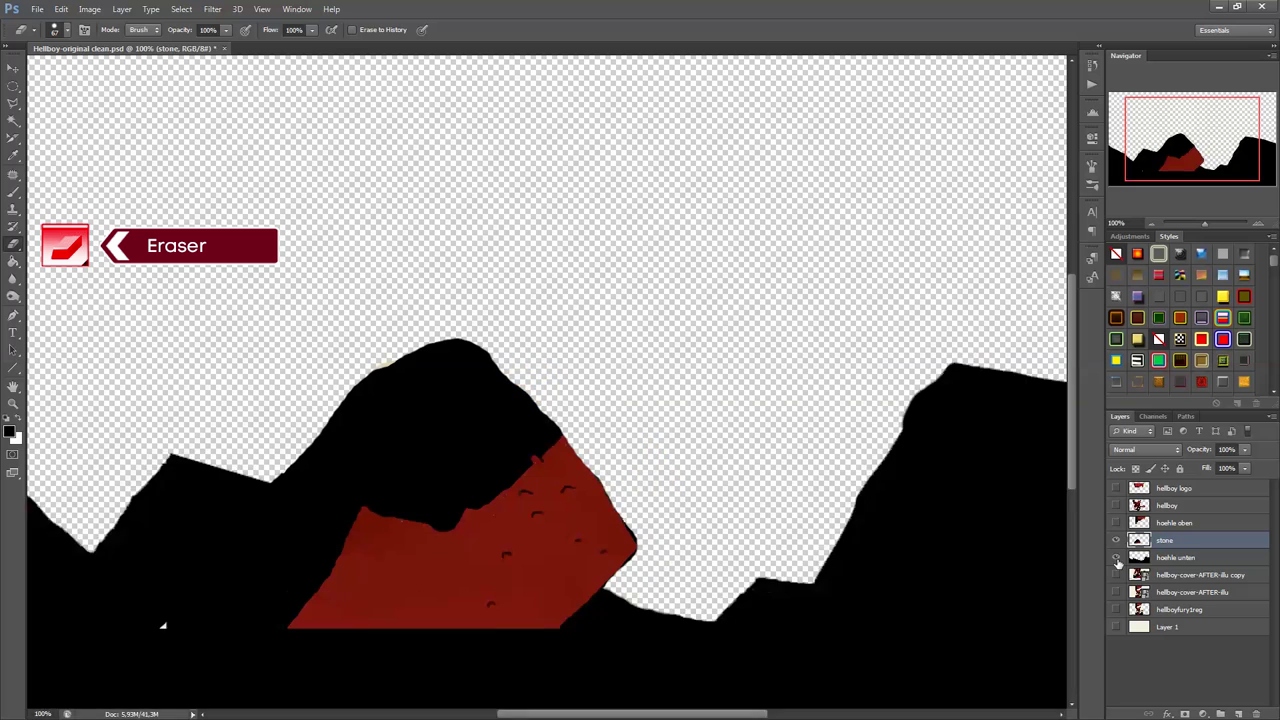
left_click(1116, 522, "alt")
Erase the HELLBOY lettering and cream from the upper cave and reposition it.
left_click(1174, 522)
left_click_drag(240, 440, 300, 530)
scroll(657, 314, "up", 3)
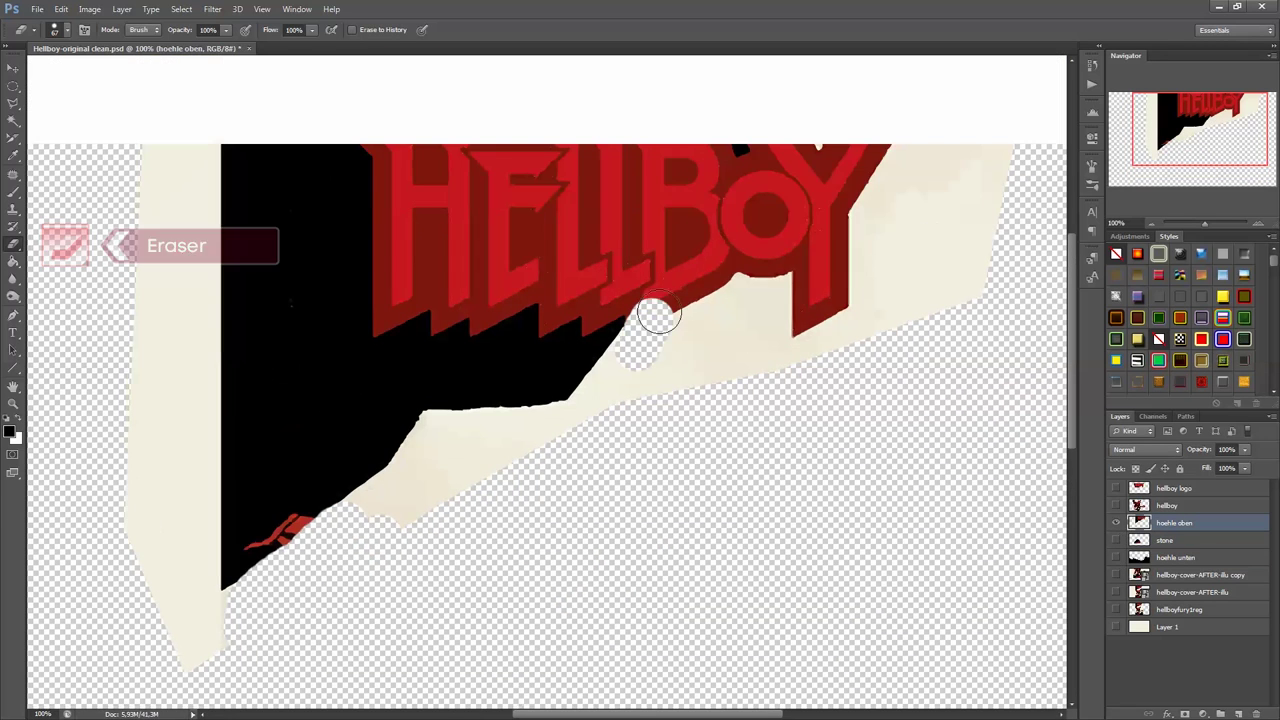
left_click_drag(660, 330, 860, 170)
left_click_drag(597, 322, 457, 277)
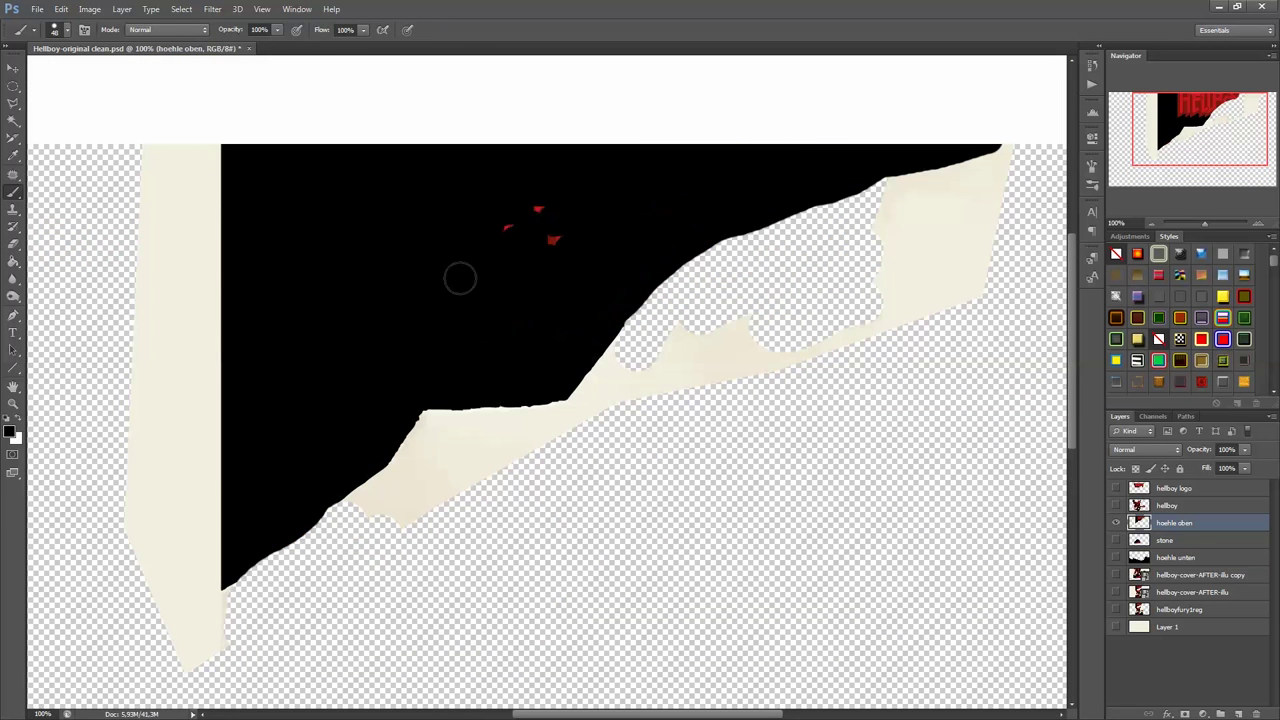
key("w")
left_click(720, 345)
key("Delete")
key("ctrl+d")
key("ctrl+minus")
key("ctrl+minus")
key("ctrl+minus")
left_click_drag(494, 390, 370, 423)
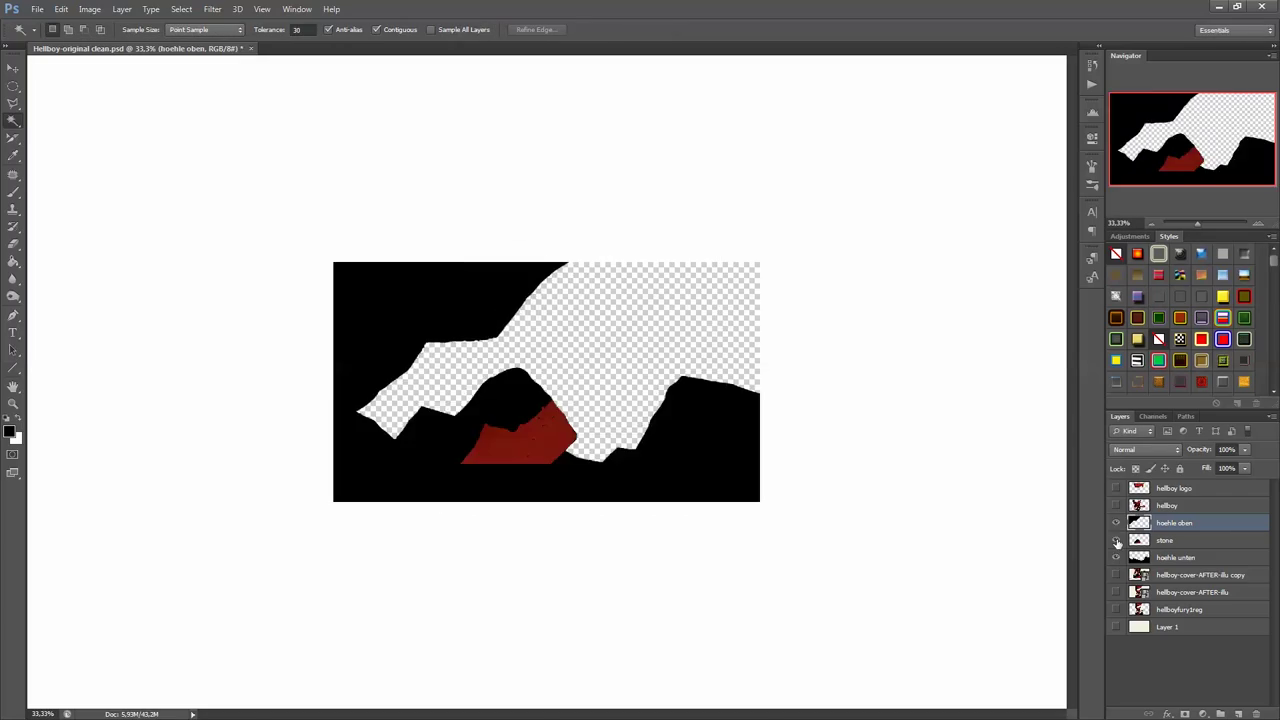
On the hellboy layer, Magic Wand and delete the cream background around the figure.
left_click(1167, 505)
left_click(1116, 505, "alt")
left_click(1260, 224)
left_click(1260, 224)
key("e")
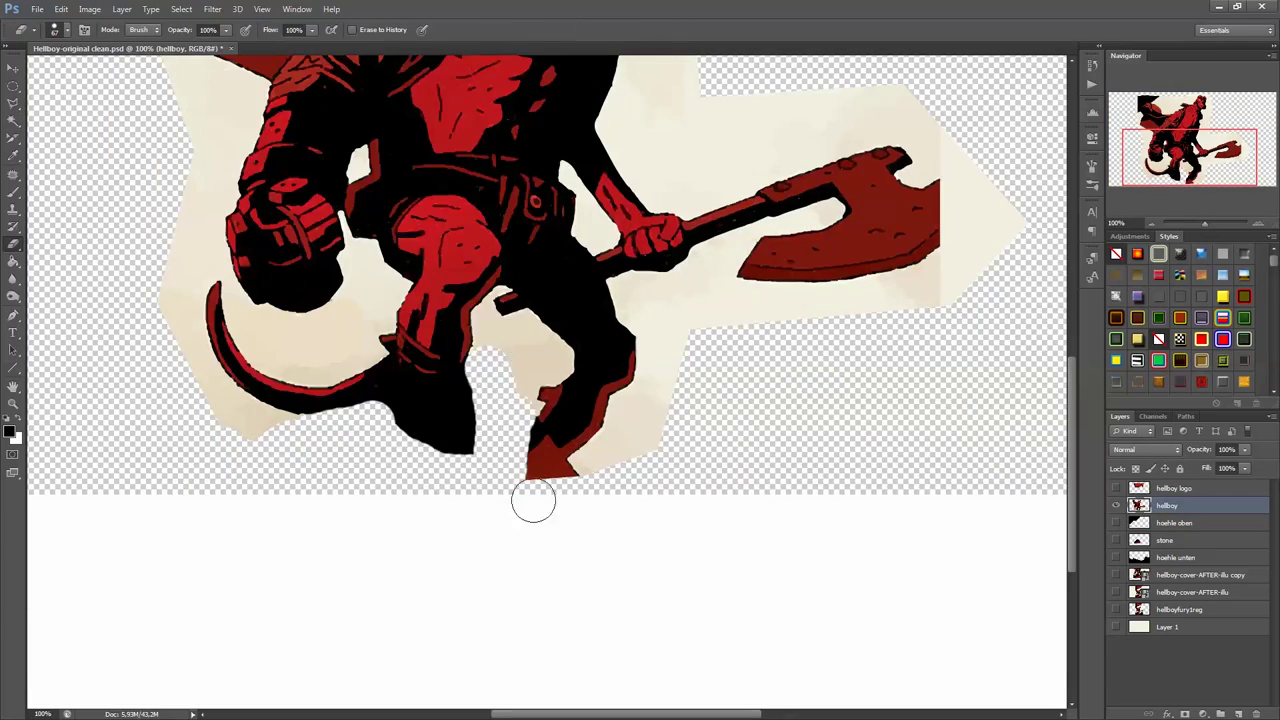
scroll(531, 503, "up", 3)
scroll(531, 503, "right", 3)
key("w")
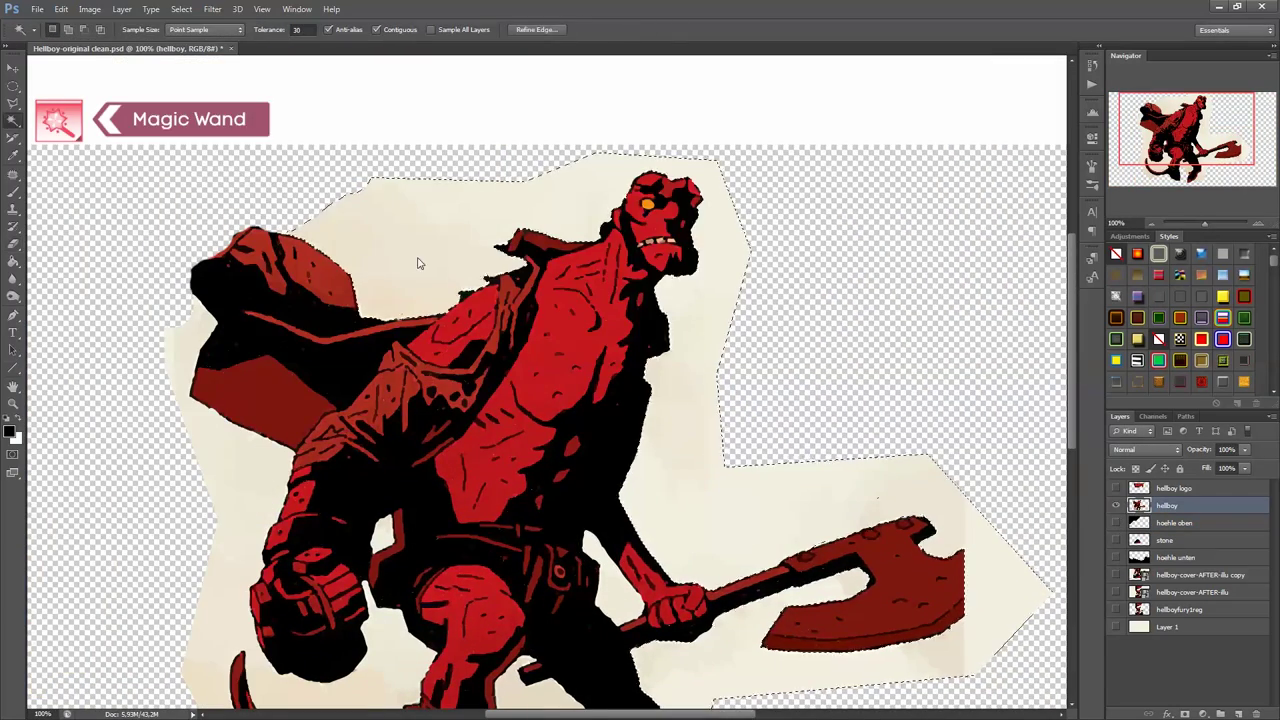
left_click(420, 260)
key("Delete")
key("s")
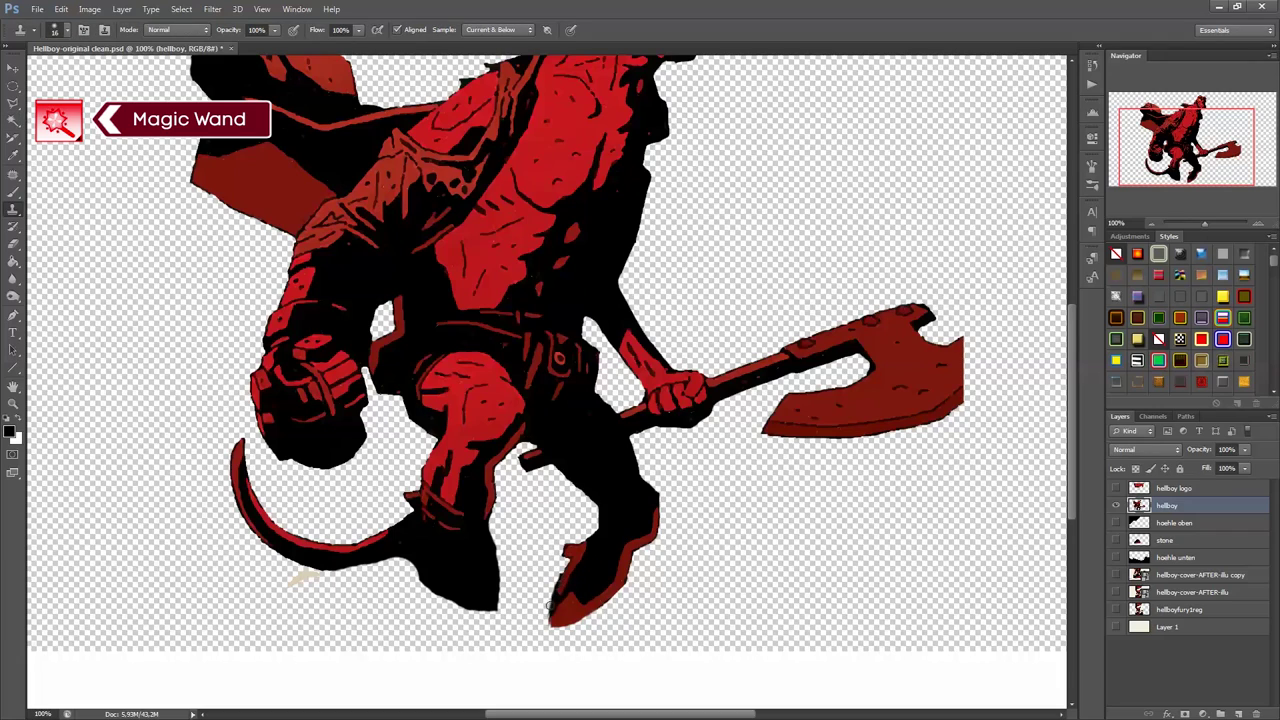
key("l")
left_click_drag(887, 348, 771, 390)
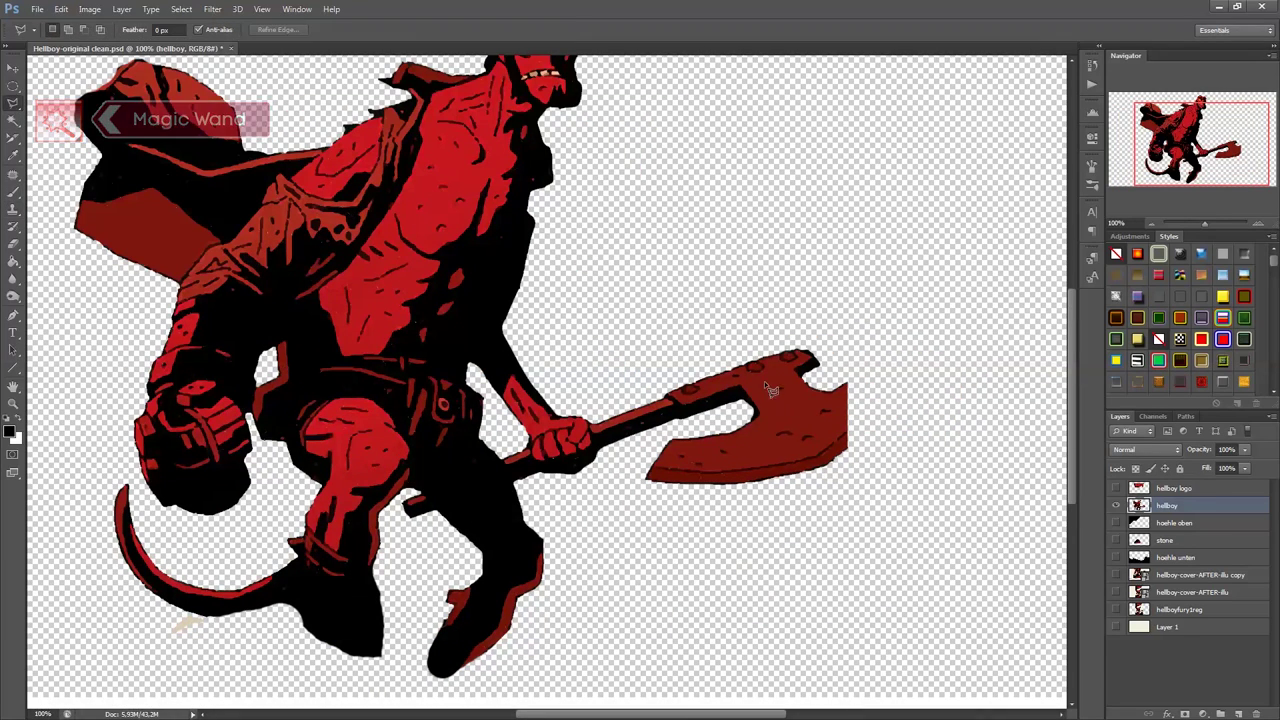
Copy the axe head to its own layer, rotate it about 34 degrees, and merge it back into Hellboy.
key("ctrl+j")
left_click(61, 9)
mouse_move(114, 270)
left_click(285, 415)
key("ctrl+t")
mouse_move(870, 425)
left_mouse_down()
mouse_move(845, 352)
mouse_move(970, 278)
left_mouse_up()
key("Return")
key("e")
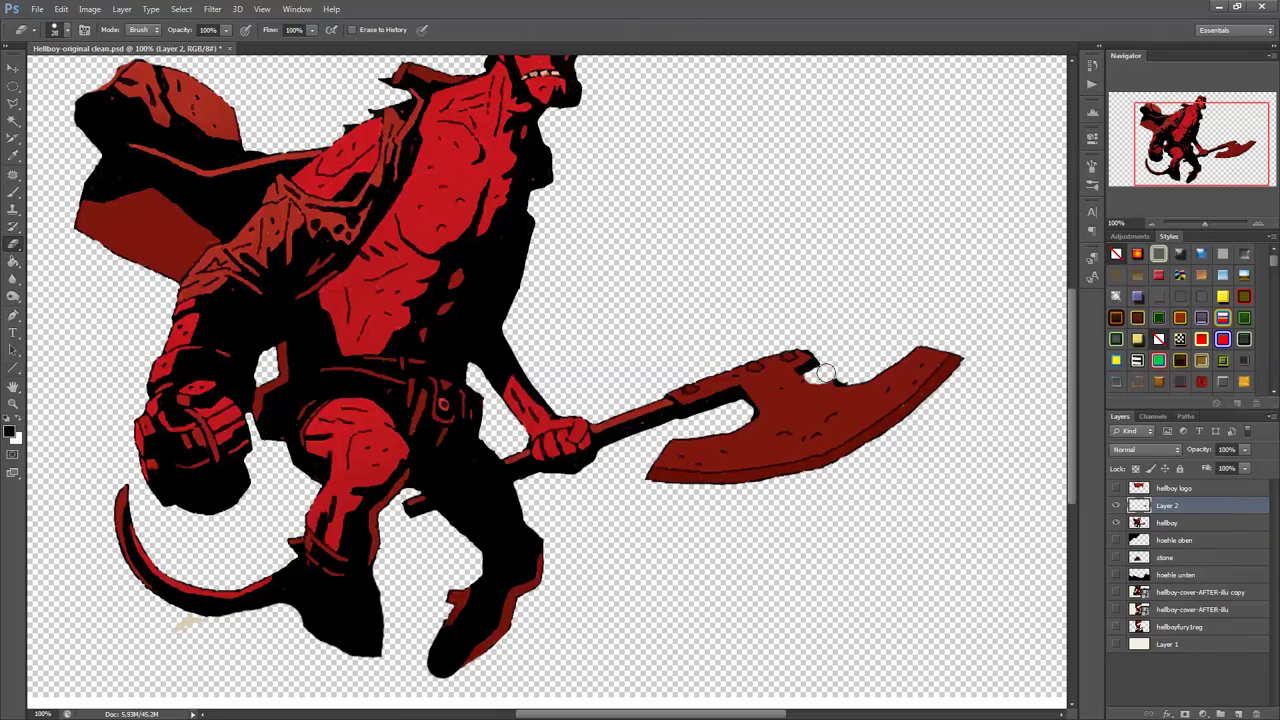
left_click(1164, 508, "shift")
key("ctrl+e")
Undo the accidental erasing on the teeth and copy Hellboy's head and another body part onto new layers.
left_click_drag(629, 268, 729, 433)
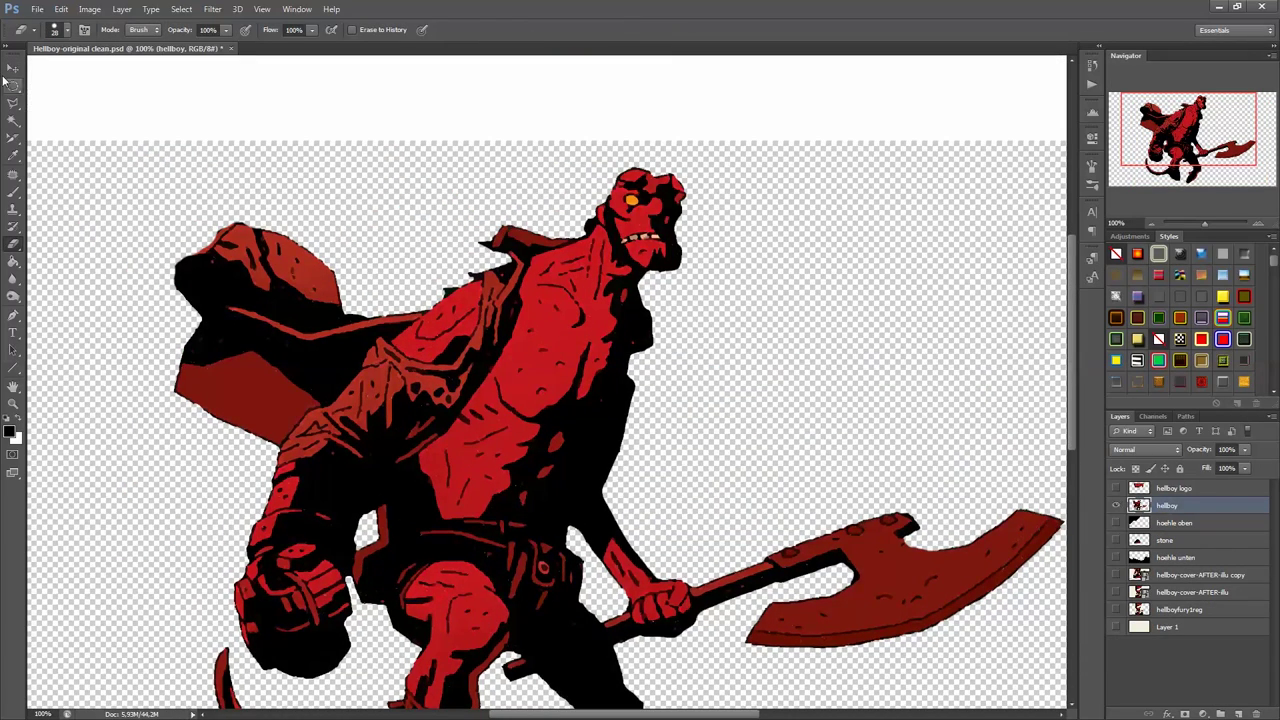
key("ctrl+alt+z")
key("ctrl+alt+z")
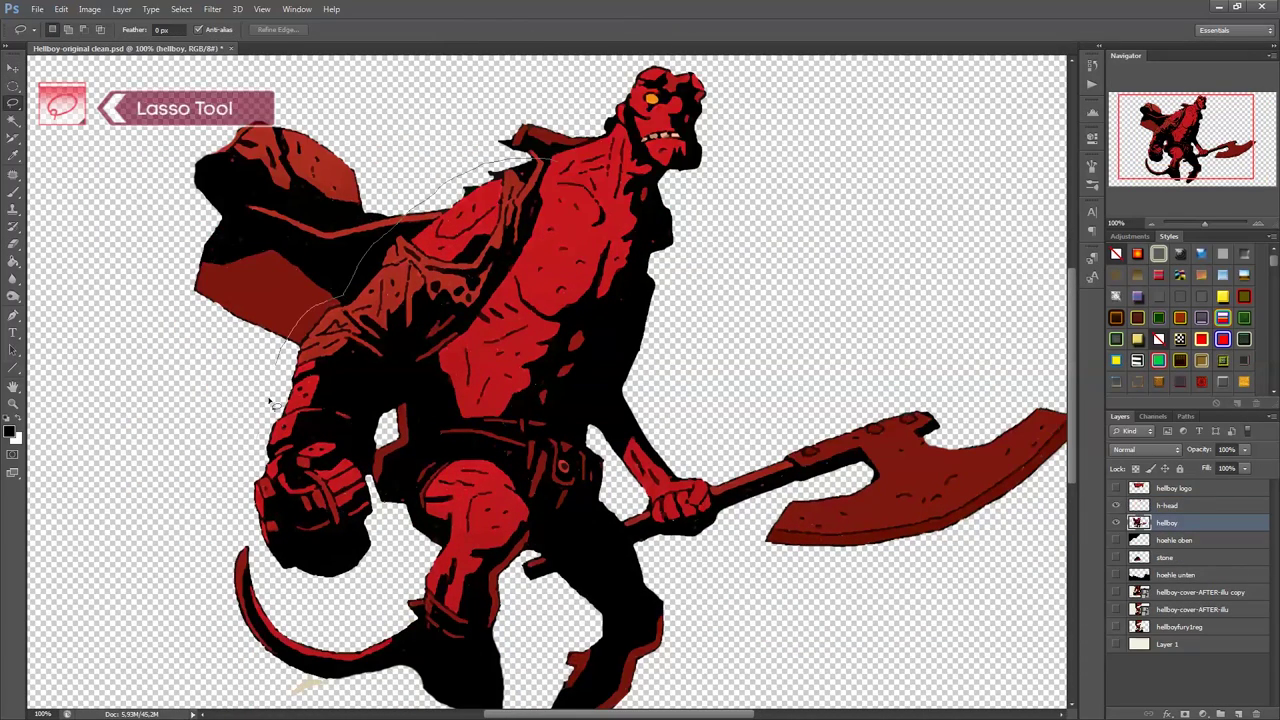
key("ctrl+j")
left_click_drag(500, 147, 378, 160)
key("ctrl+j")
left_click_drag(692, 265, 517, 240)
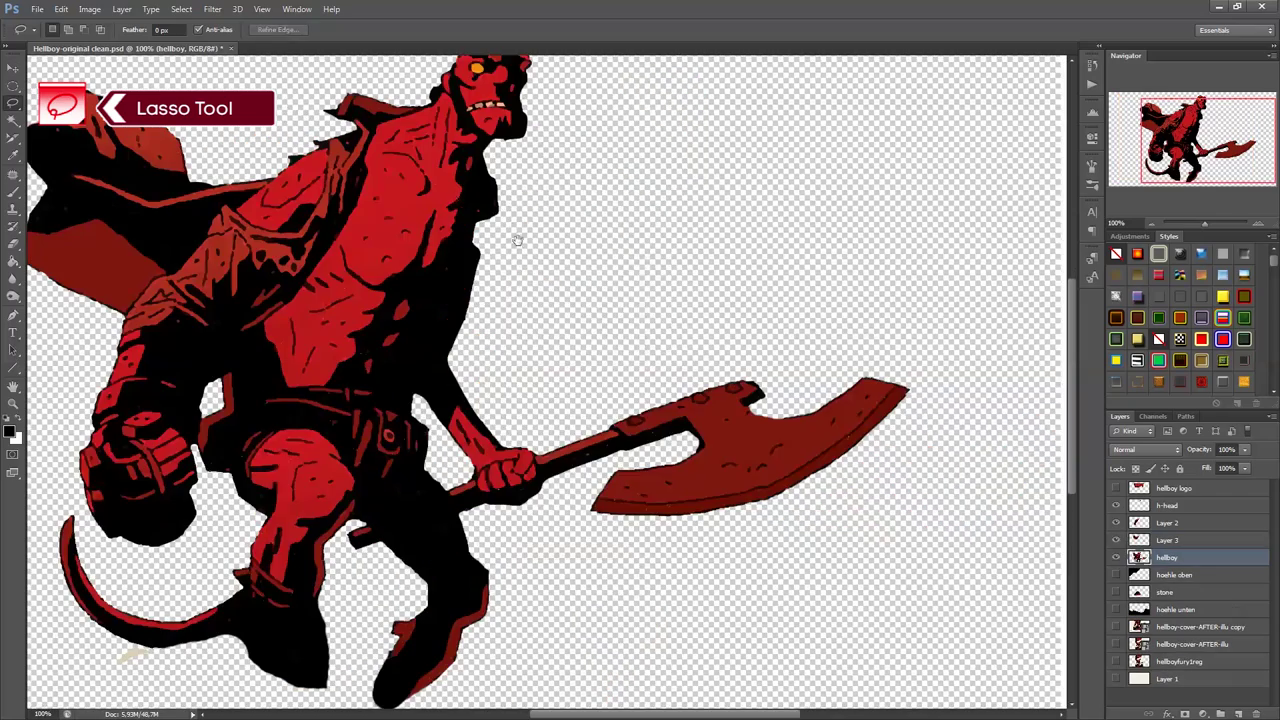
right_click(471, 246)
left_click(540, 335)
Lasso further body parts, including the leg, and copy them onto their own layers up to Layer 7.
left_click_drag(520, 440, 600, 400)
right_click(600, 400)
left_click(672, 451)
mouse_move(390, 330)
left_mouse_down()
mouse_move(157, 473)
mouse_move(390, 330)
left_mouse_up()
right_click(351, 223)
left_click(395, 327)
left_click_drag(561, 350, 561, 329)
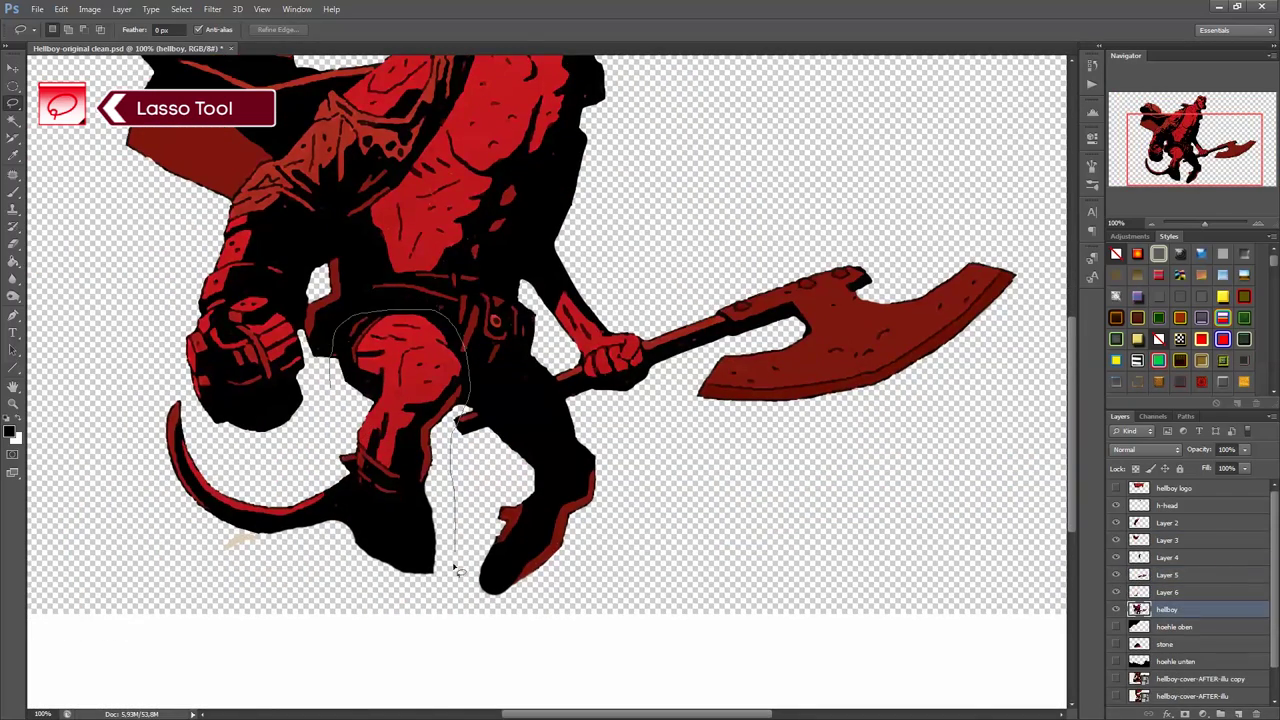
left_click_drag(455, 568, 340, 460)
key("ctrl+j")
key("ctrl+j")
Copy the last body parts onto Layers 8 and 9, then zoom in on the h-head layer.
left_click_drag(571, 294, 621, 474)
left_click_drag(460, 440, 430, 524)
right_click(430, 524)
left_click(480, 340)
left_click(1167, 505)
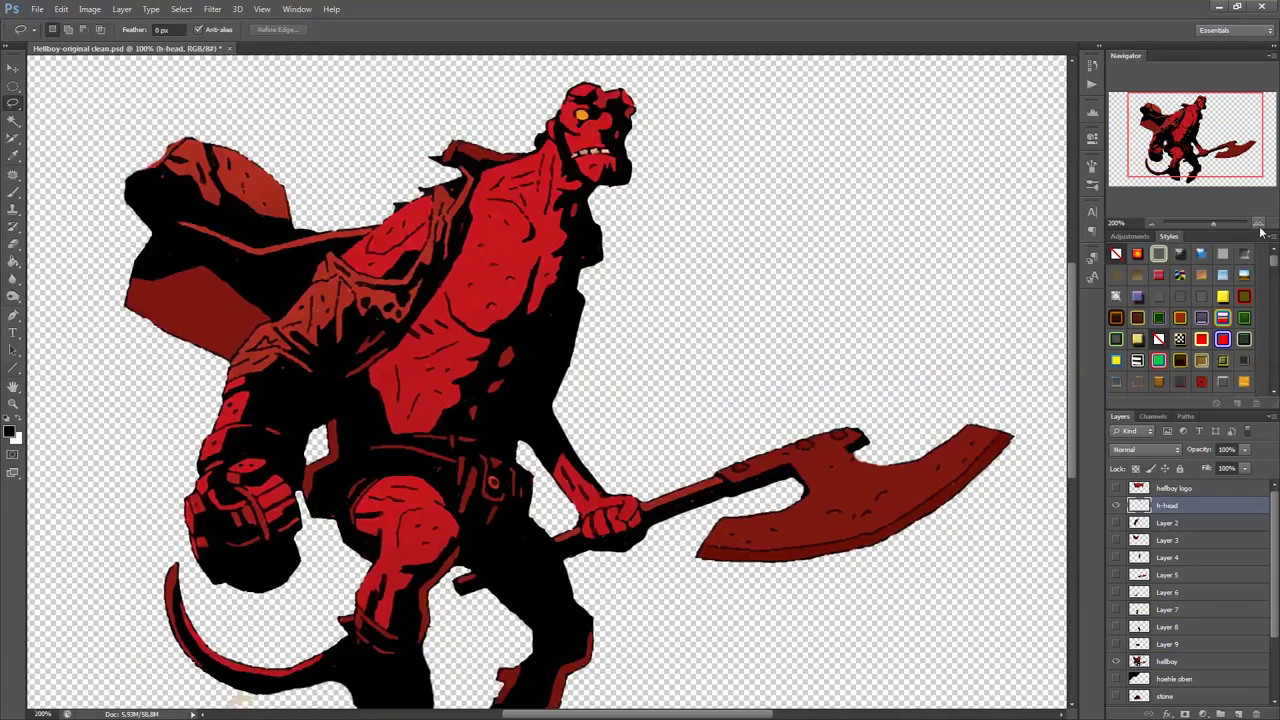
left_click(1258, 224)
Erase the stray pixels and black sliver along the arm's upper edge.
key("e")
right_click(390, 200)
key("Escape")
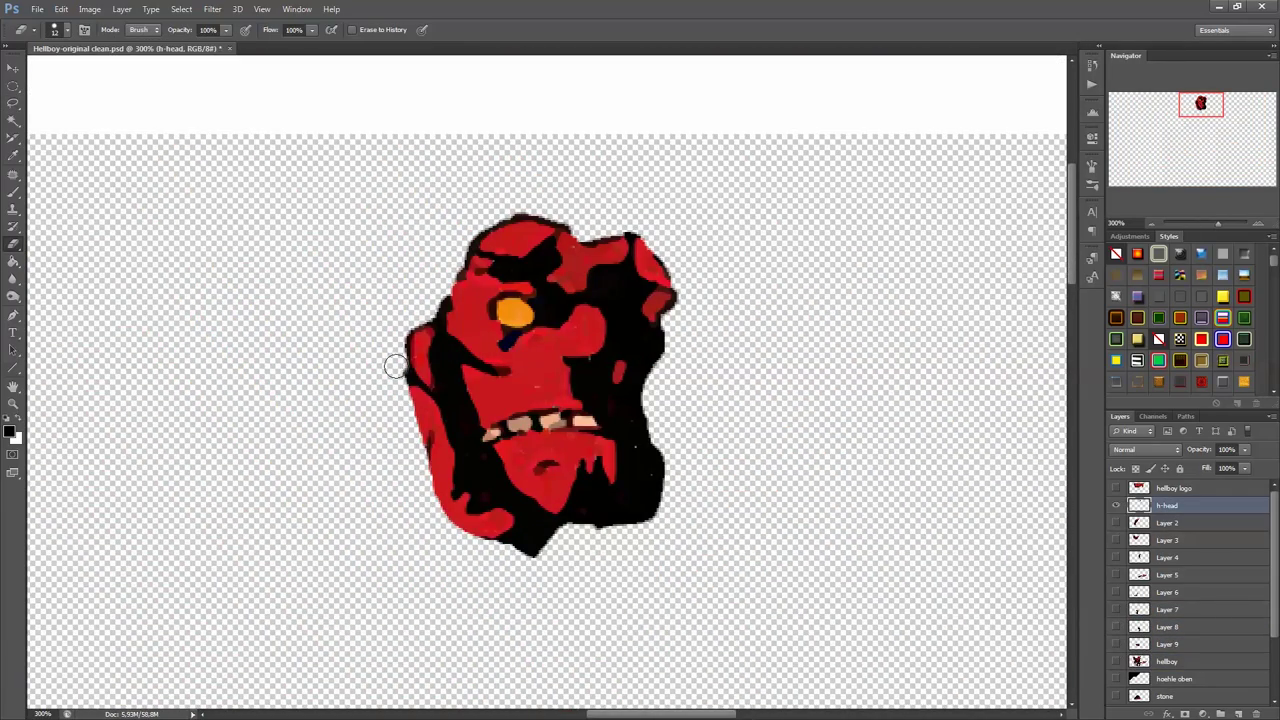
left_click_drag(438, 524, 363, 459)
key("b")
right_click(430, 268)
key("Escape")
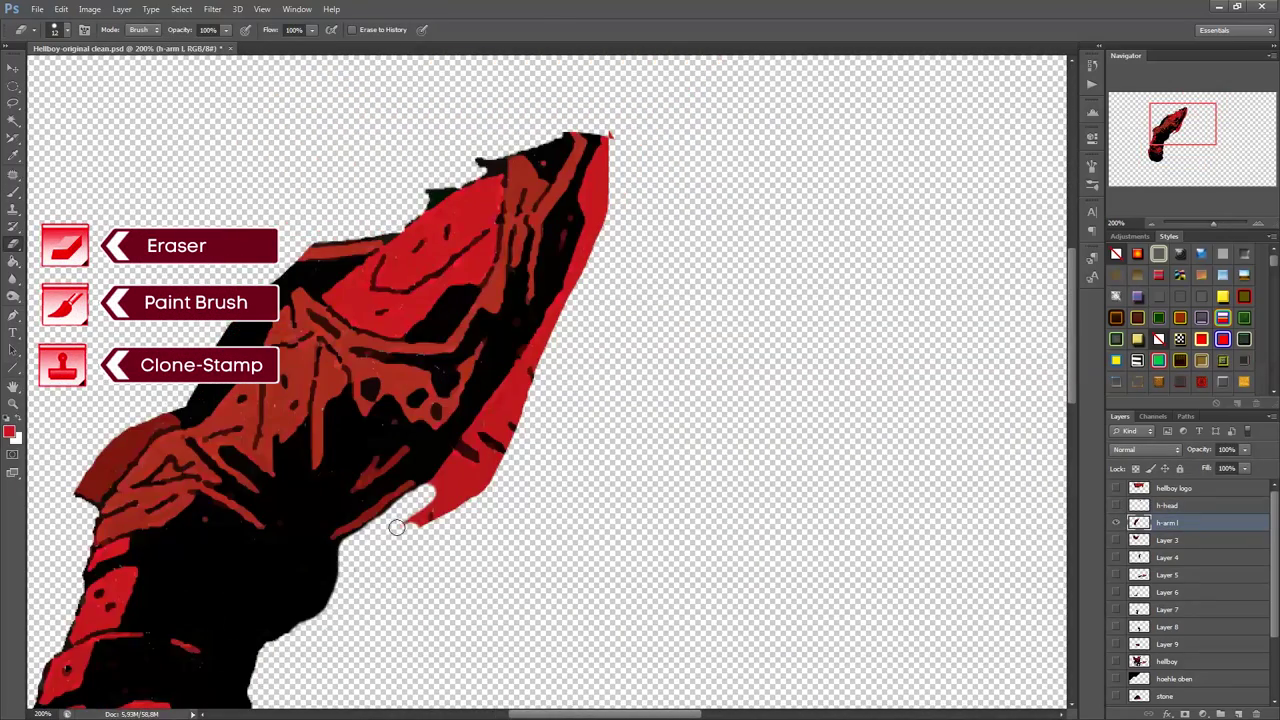
mouse_move(520, 218)
left_mouse_down()
mouse_move(553, 289)
mouse_move(414, 543)
left_mouse_up()
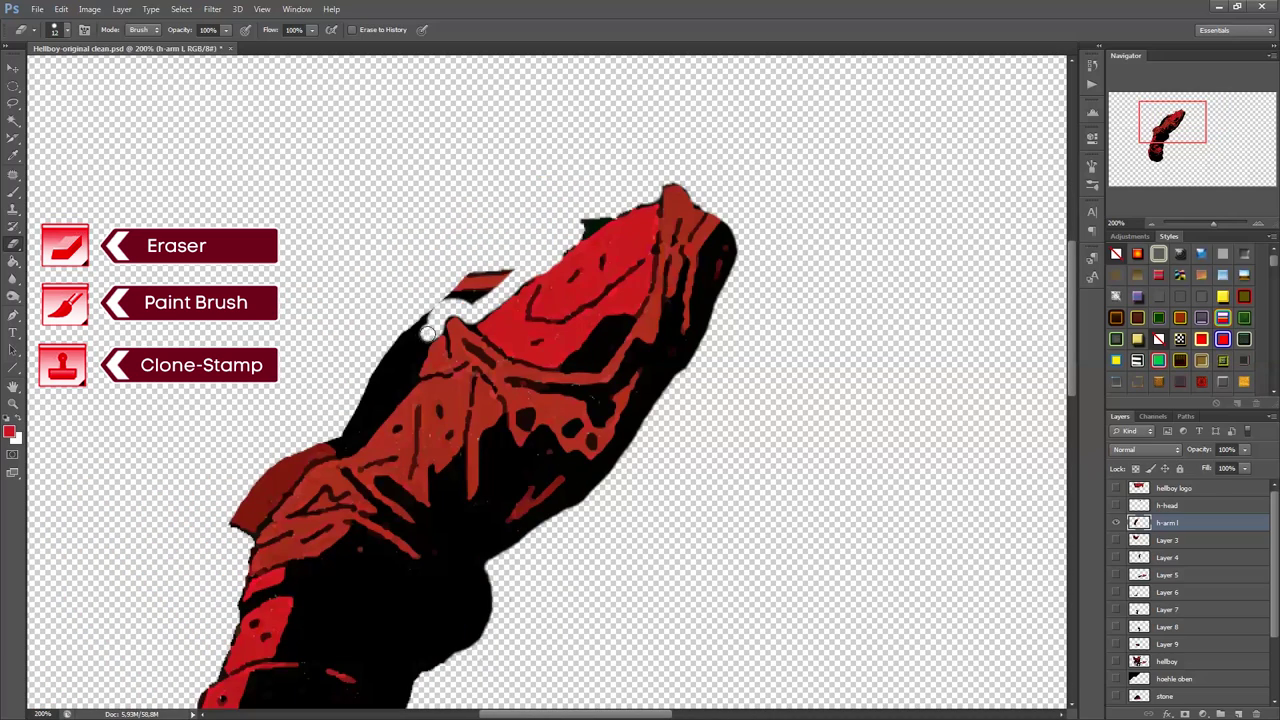
left_click_drag(349, 442, 515, 268)
left_click_drag(395, 330, 438, 253)
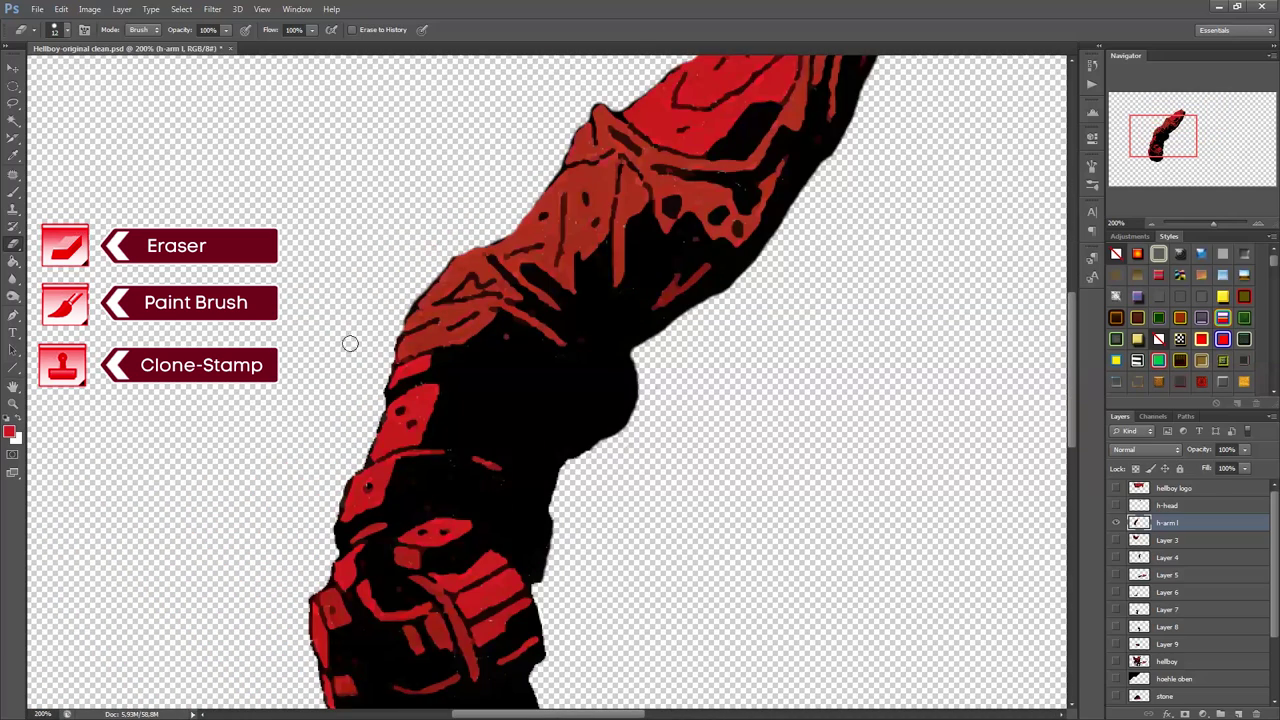
Clean up the mantle's ragged lower edge and repaint its edges and details in black and red.
key("b")
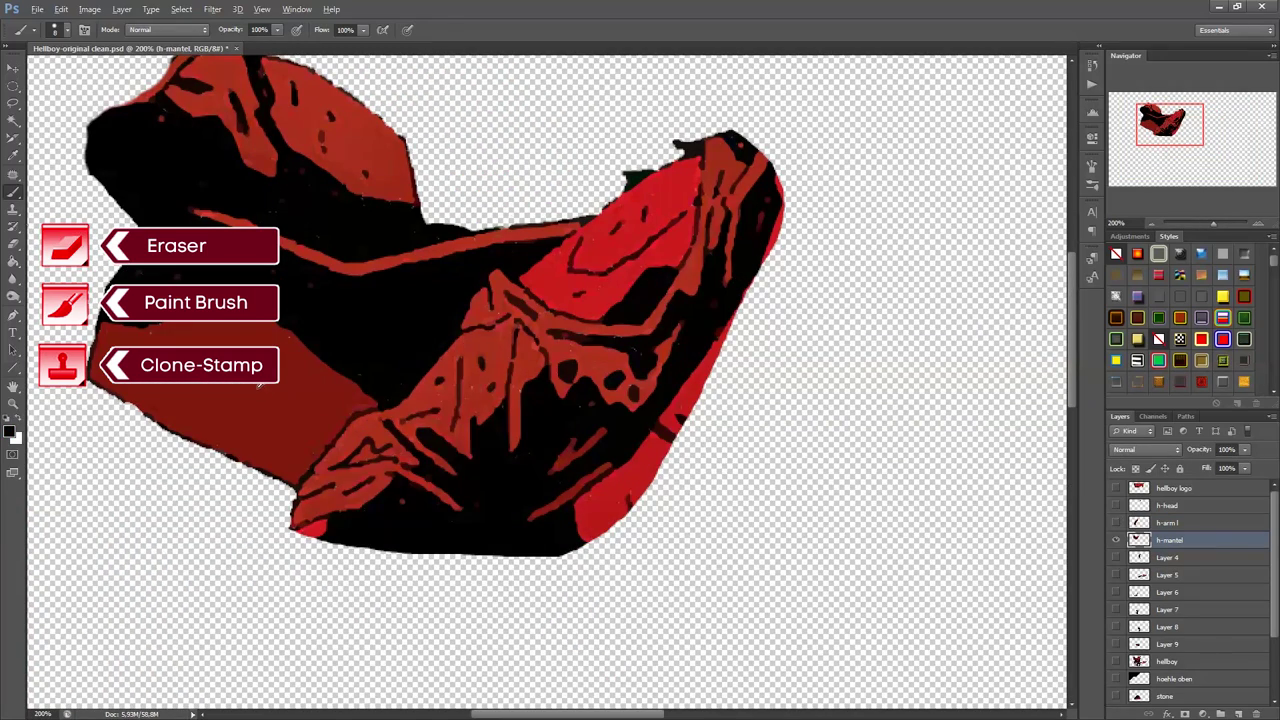
left_click_drag(300, 478, 455, 508)
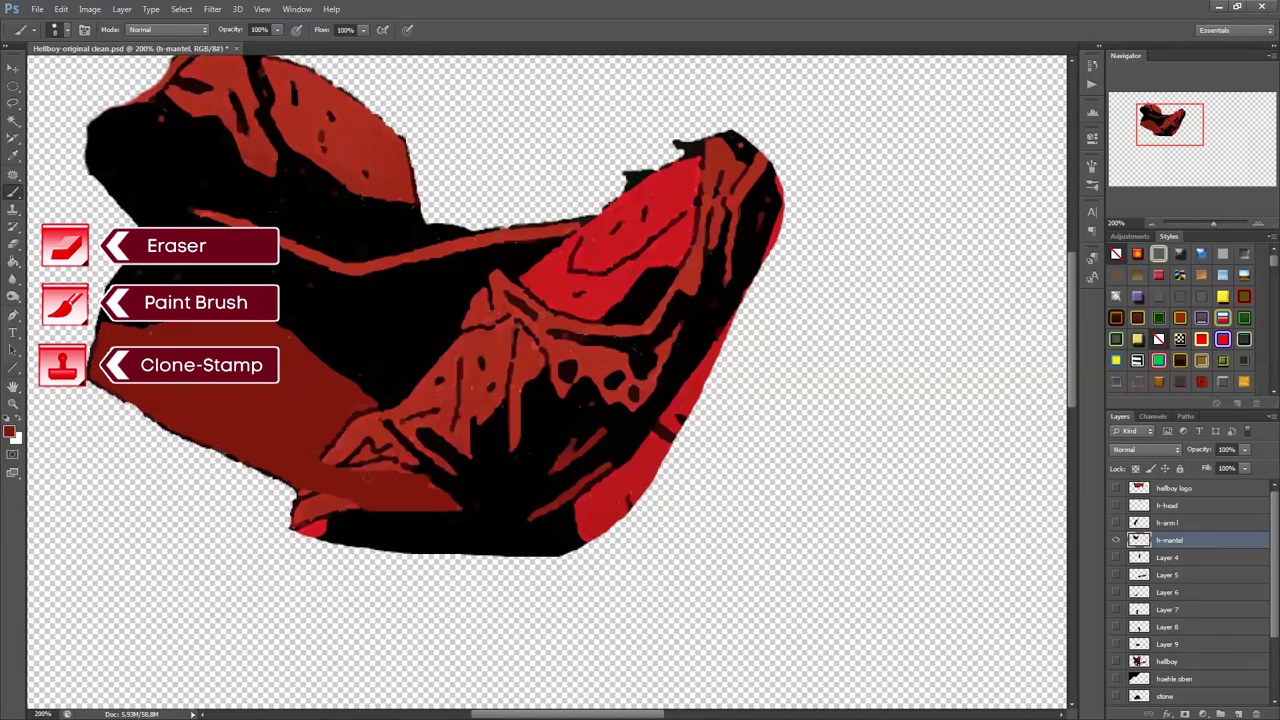
left_click_drag(360, 500, 605, 515)
mouse_move(430, 420)
left_mouse_down()
mouse_move(676, 243)
mouse_move(466, 400)
mouse_move(510, 445)
left_mouse_up()
key("e")
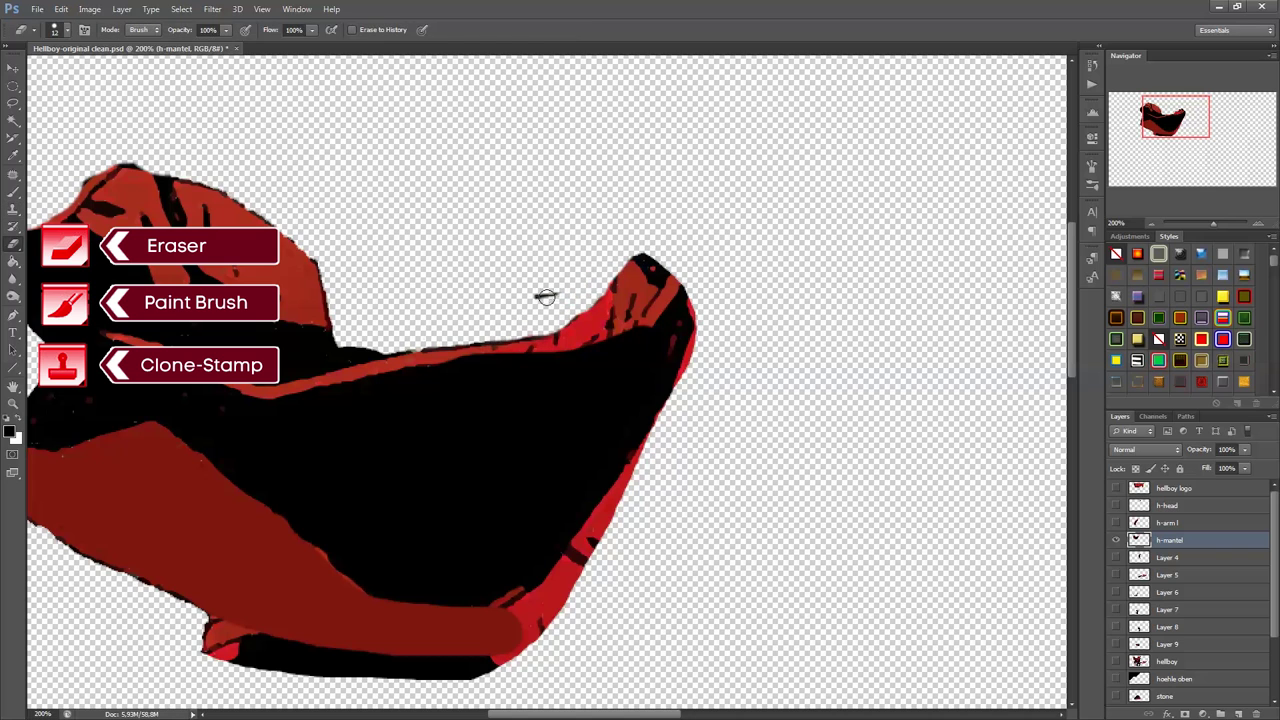
mouse_move(198, 621)
left_mouse_down()
mouse_move(208, 471)
mouse_move(500, 520)
left_mouse_up()
key("b")
left_click_drag(677, 166, 540, 470)
left_click(640, 150, "alt")
left_click_drag(560, 200, 640, 145)
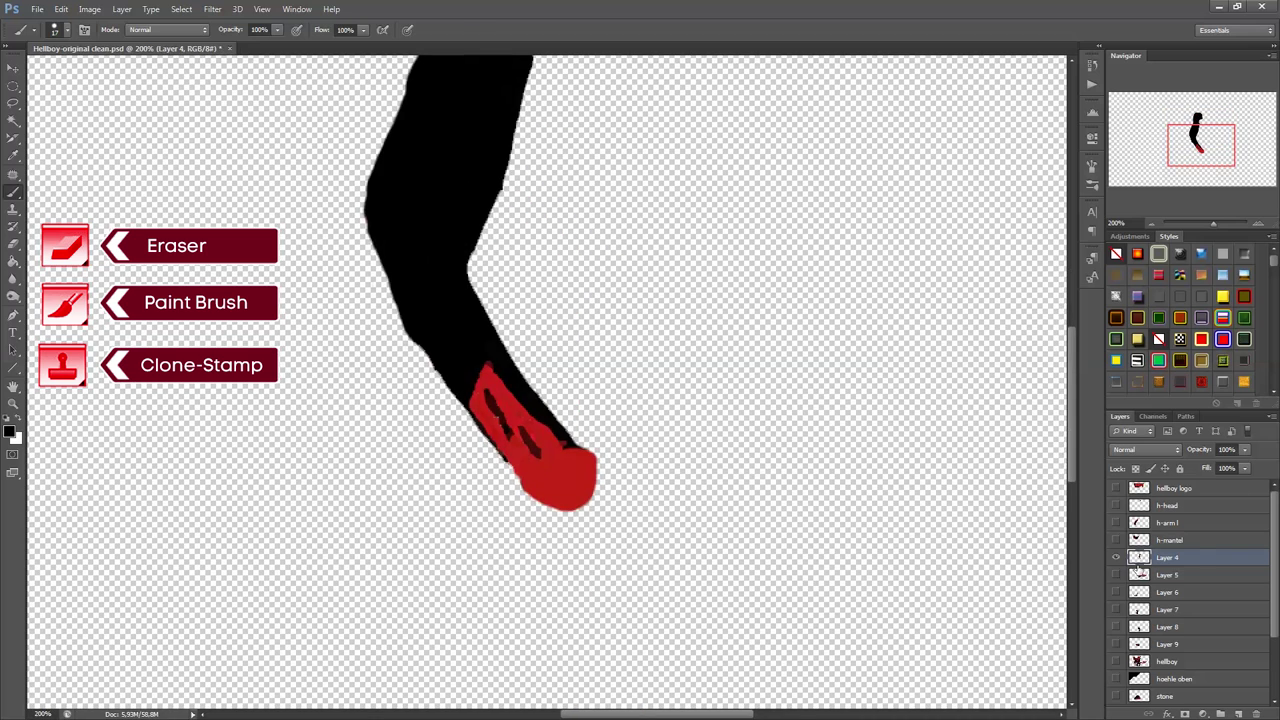
Make h-arm r visible again and rename Layers 7 and 8 to h-leg l and h-leg r.
left_click(1165, 575)
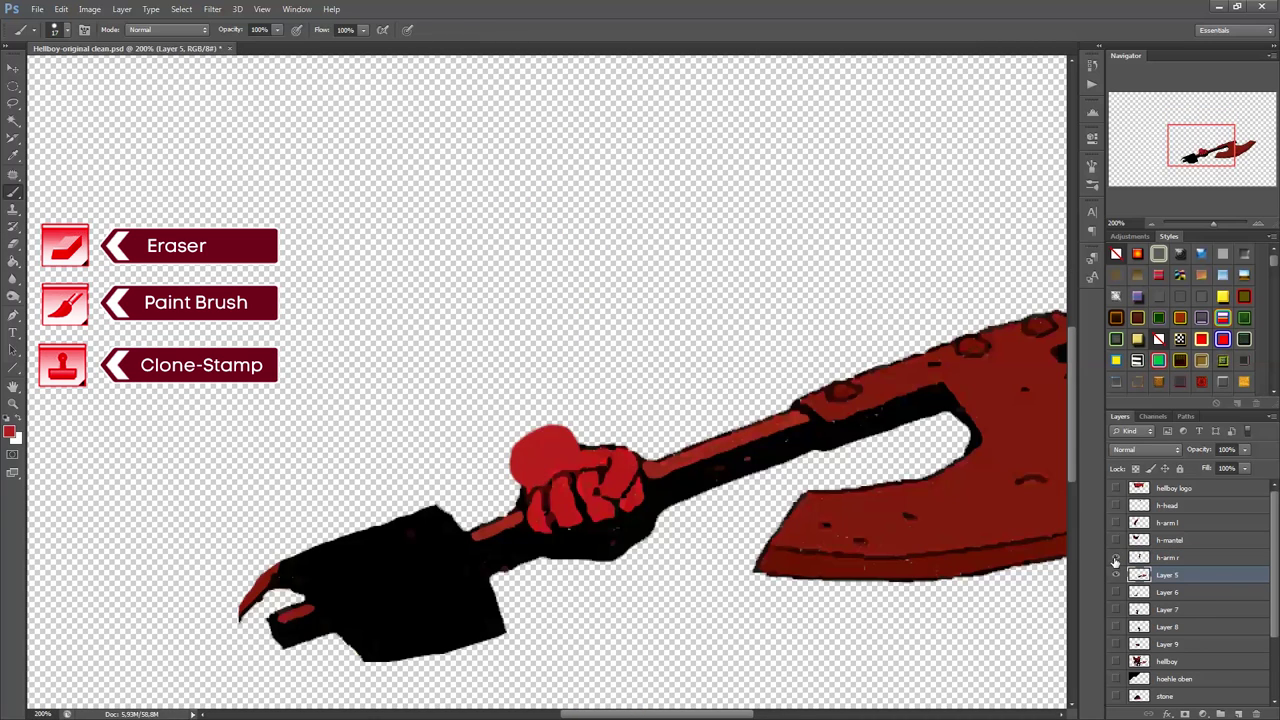
left_click(1115, 557)
key("e")
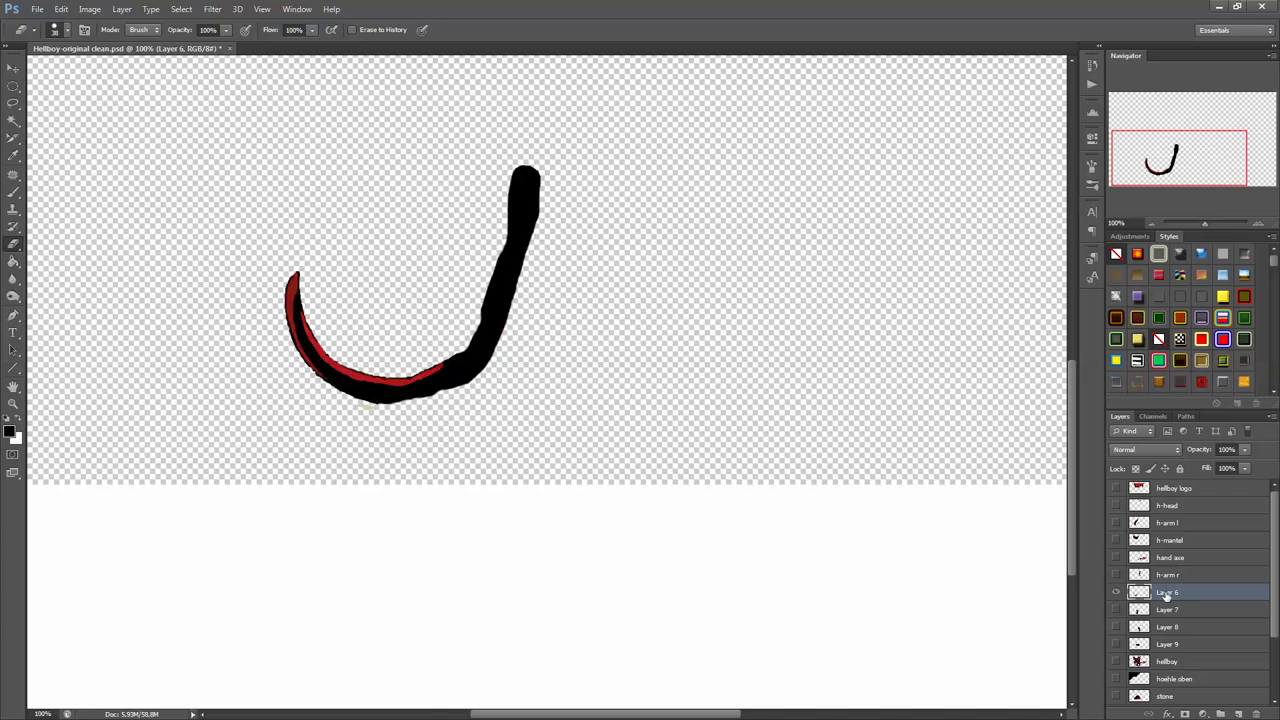
left_click(1211, 592)
type("h-tail")
double_click(1160, 609)
type("h-leg l")
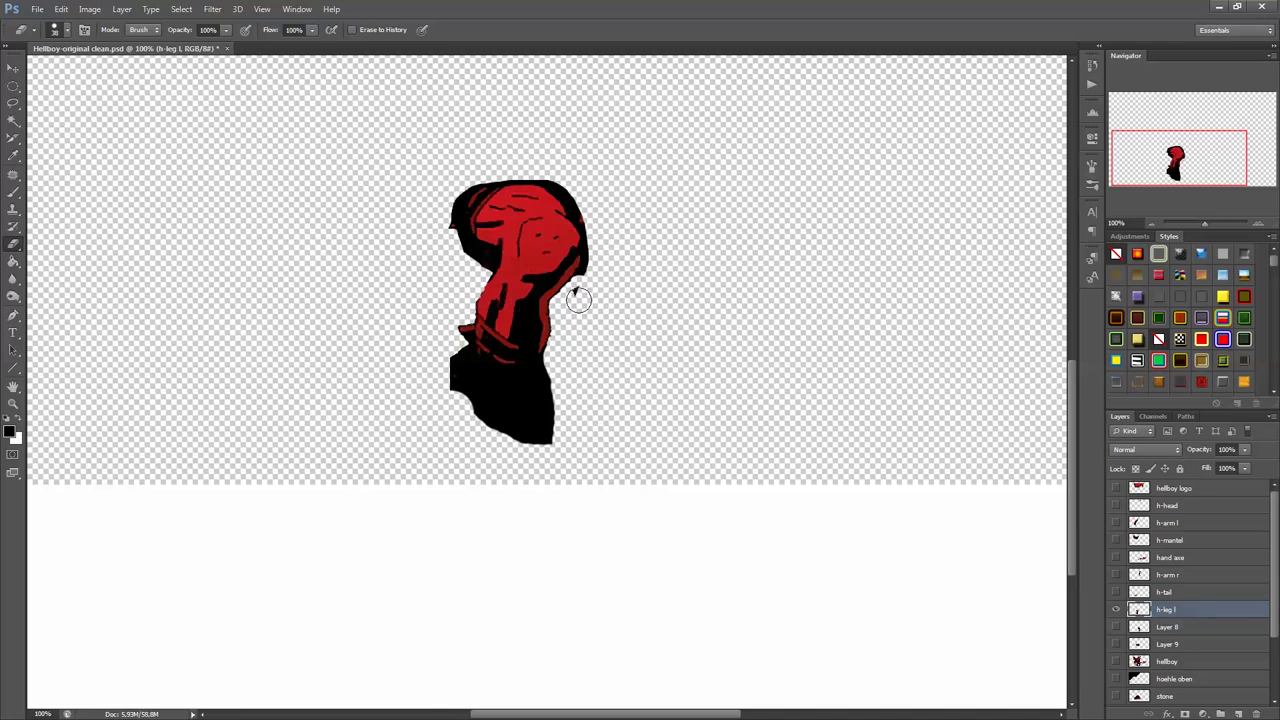
double_click(1167, 626)
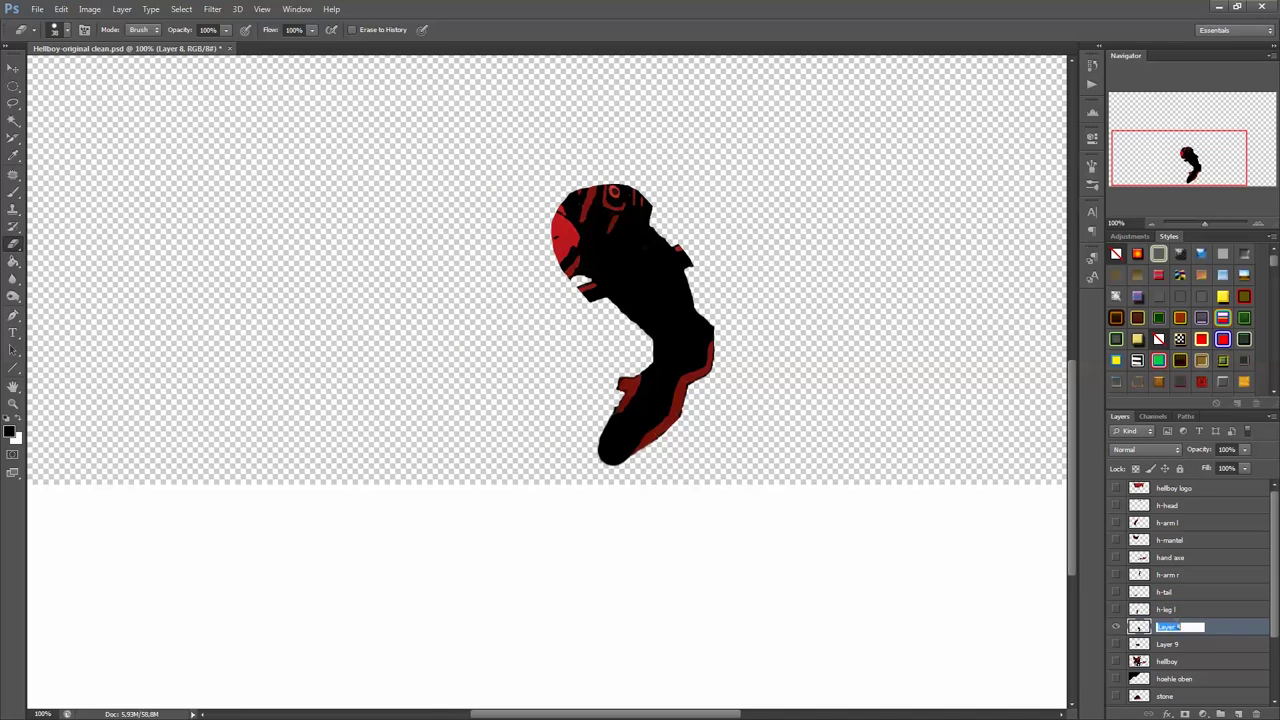
type("h-leg r")
Erase the stray top and bottom edges of the pants piece and paint black over the red ball's edge.
left_click(13, 195)
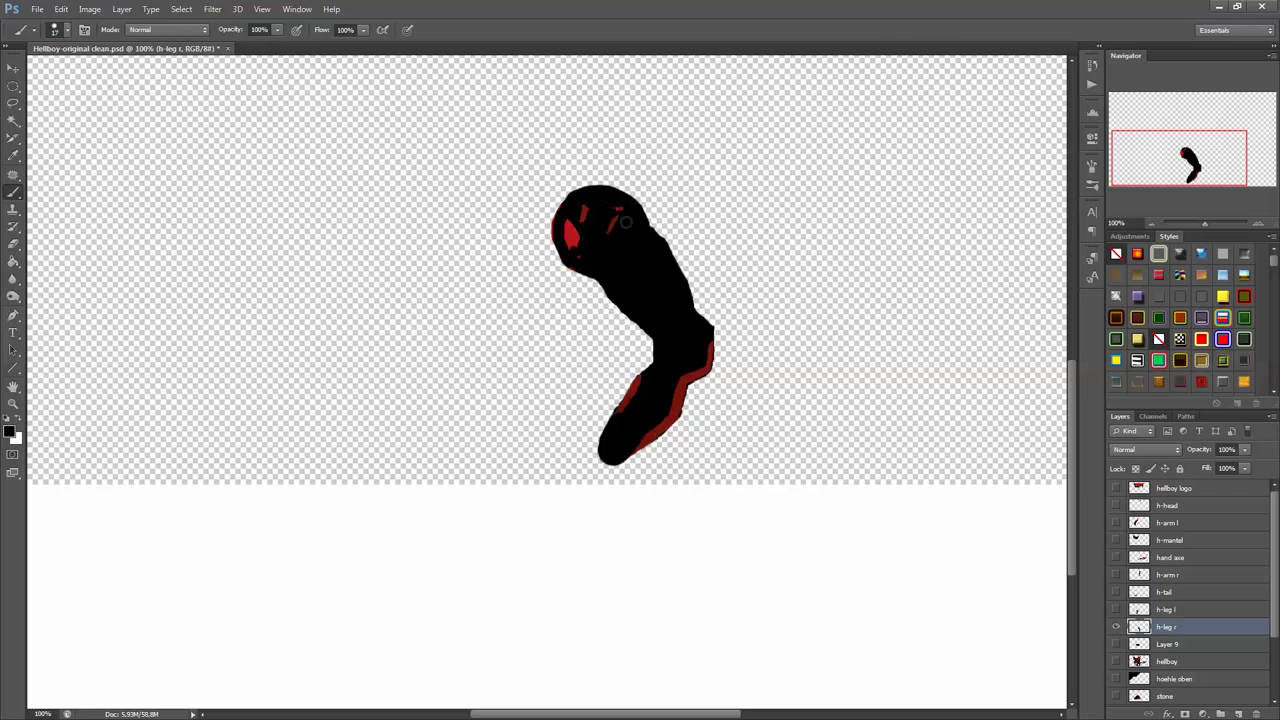
key("e")
key("alt+bracketleft")
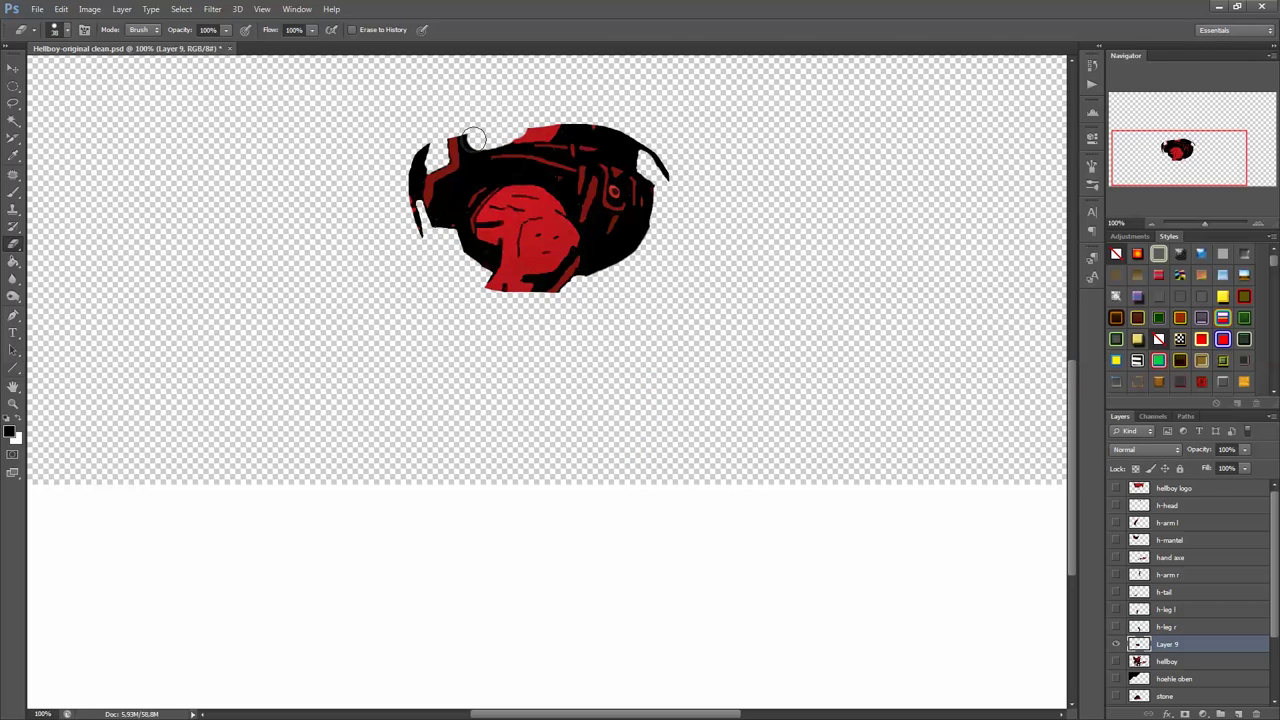
left_click_drag(495, 283, 568, 290)
left_click_drag(520, 130, 623, 149)
key("b")
left_click_drag(481, 238, 488, 183)
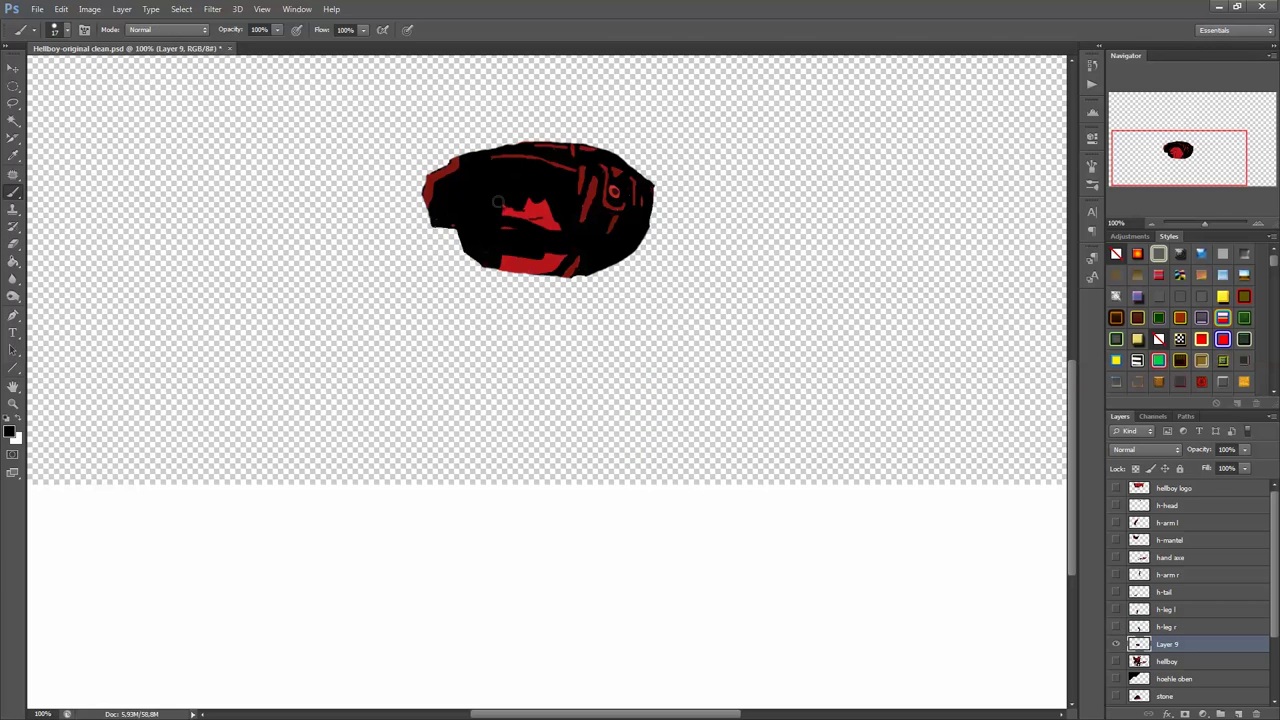
Show both leg layers, move Layer 9 above h-leg r, and rename it h-pants.
left_click(1116, 627)
left_click(1116, 609)
left_click_drag(1167, 644, 1170, 627)
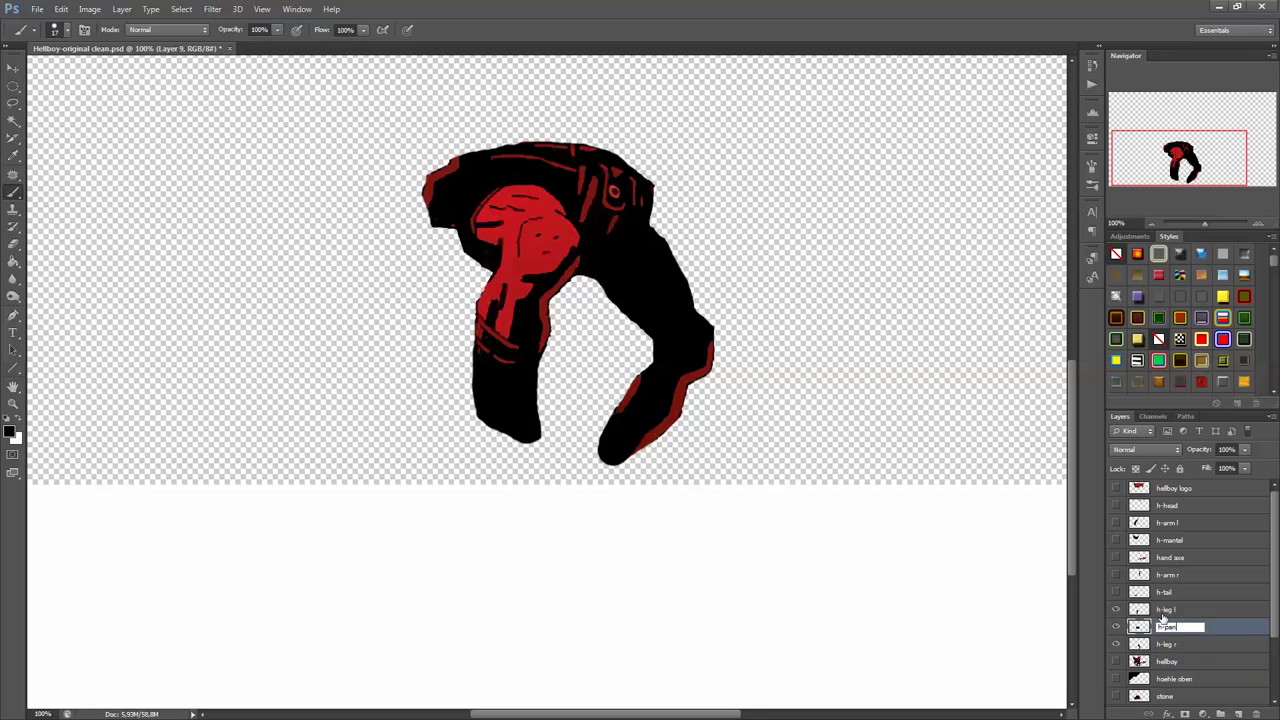
left_click(1167, 661)
left_click(1116, 661, "alt")
key("ctrl+minus")
key("ctrl+minus")
key("e")
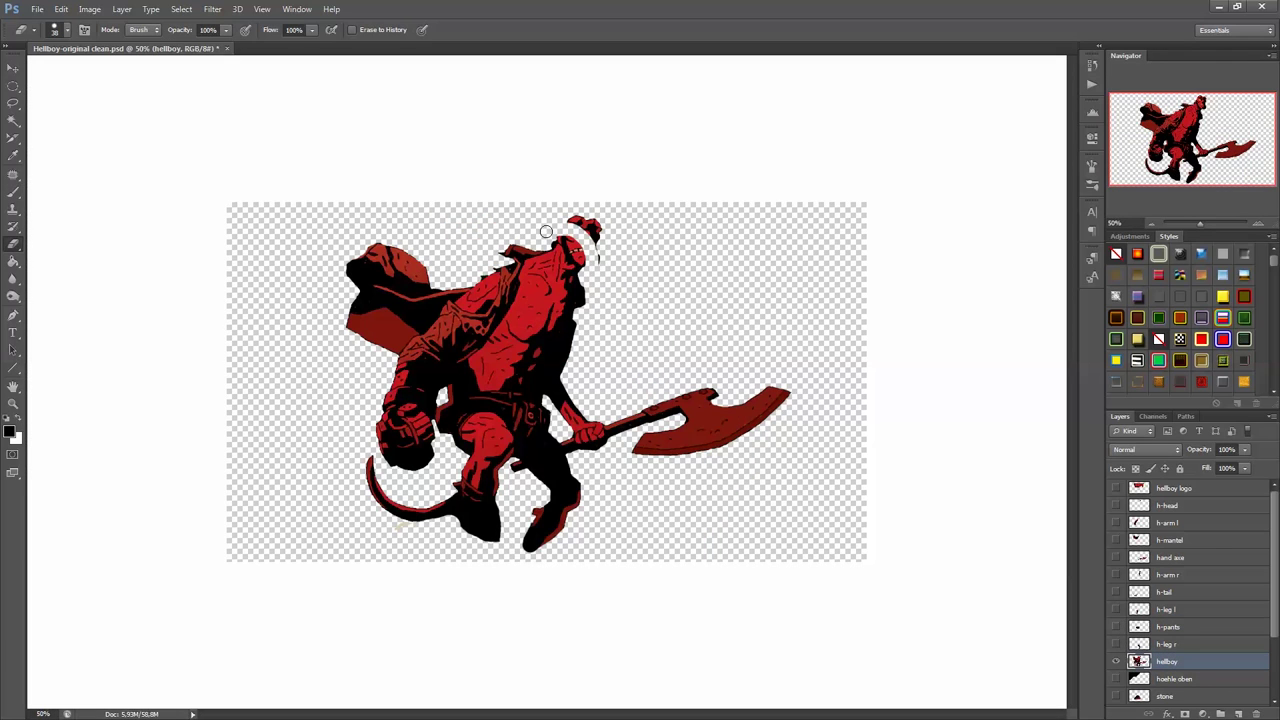
Erase the hellboy layer down to just the torso and head, touching it up in the figure's red.
mouse_move(320, 342)
left_mouse_down()
mouse_move(400, 337)
mouse_move(574, 517)
mouse_move(803, 389)
mouse_move(626, 272)
left_mouse_up()
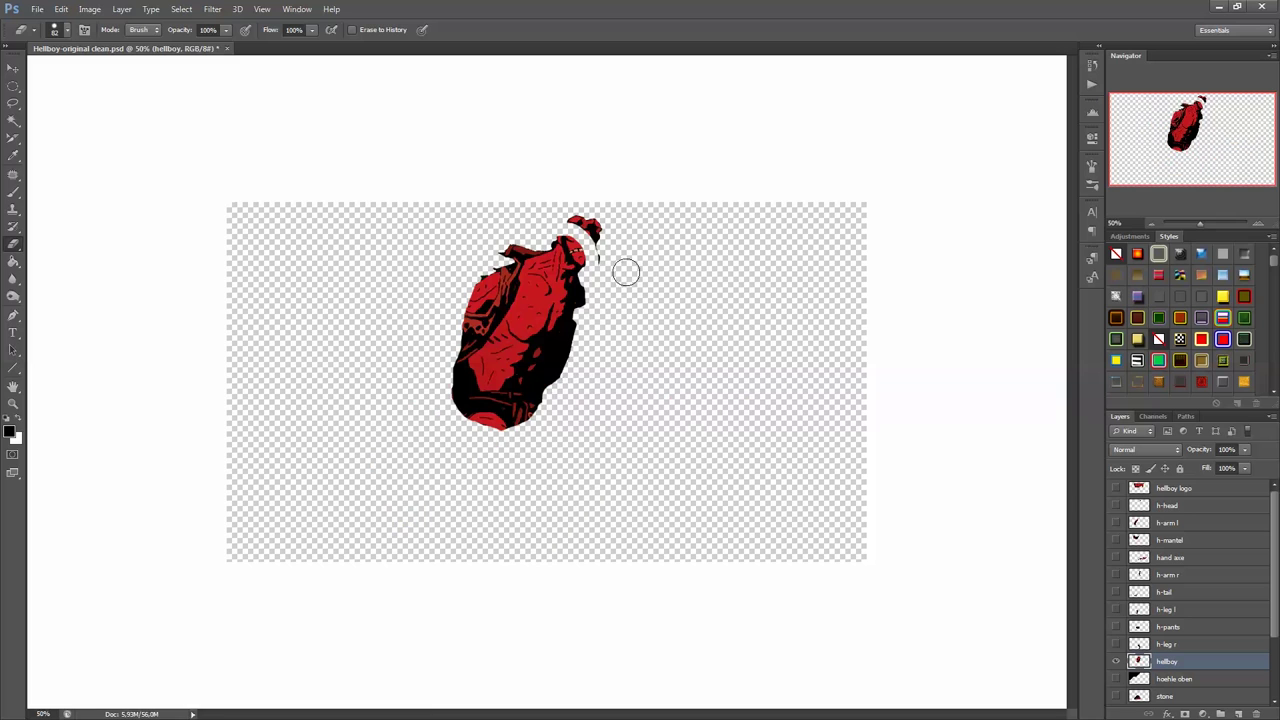
scroll(626, 272, "up", 2)
key("b")
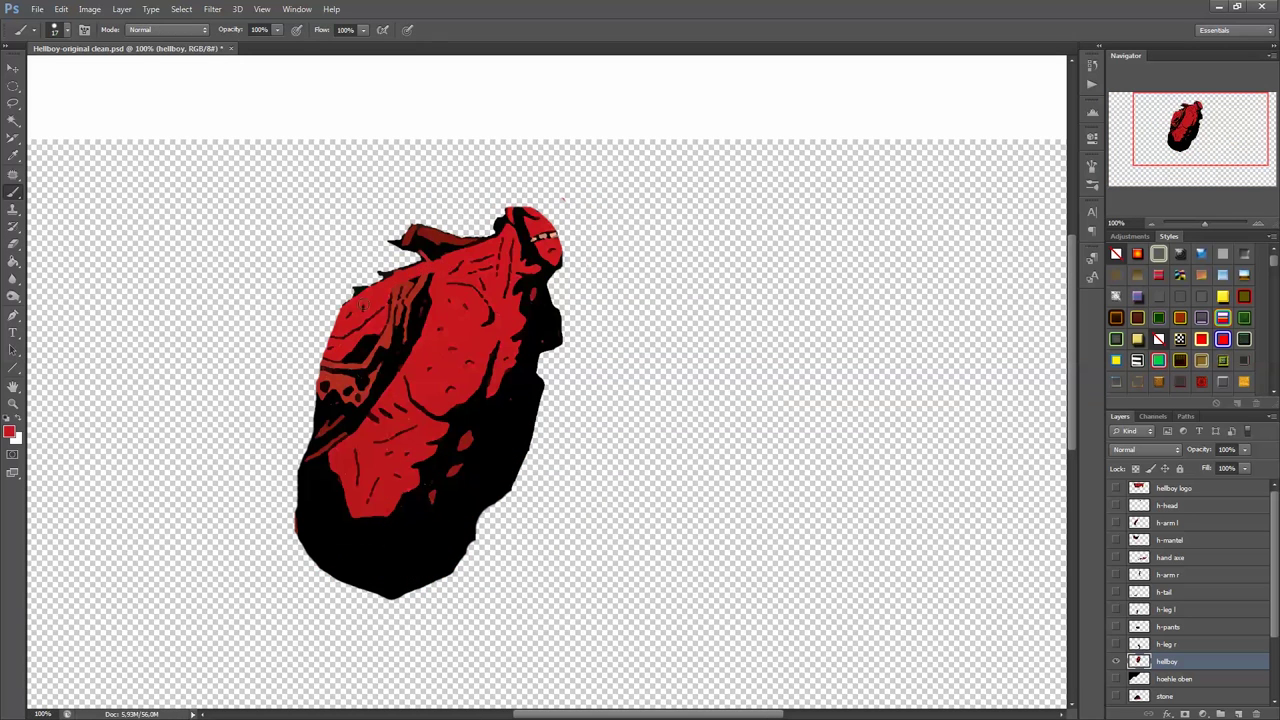
key("e")
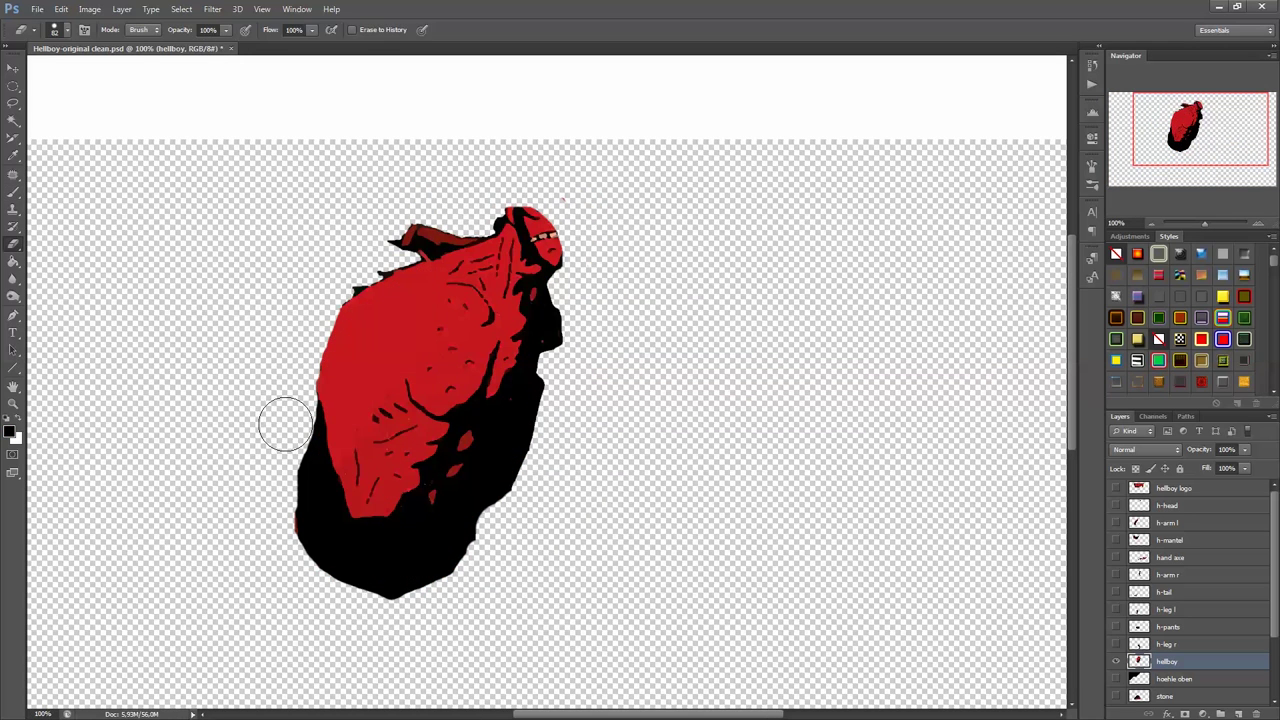
key("b")
left_click(537, 258, "alt")
left_click(17, 243)
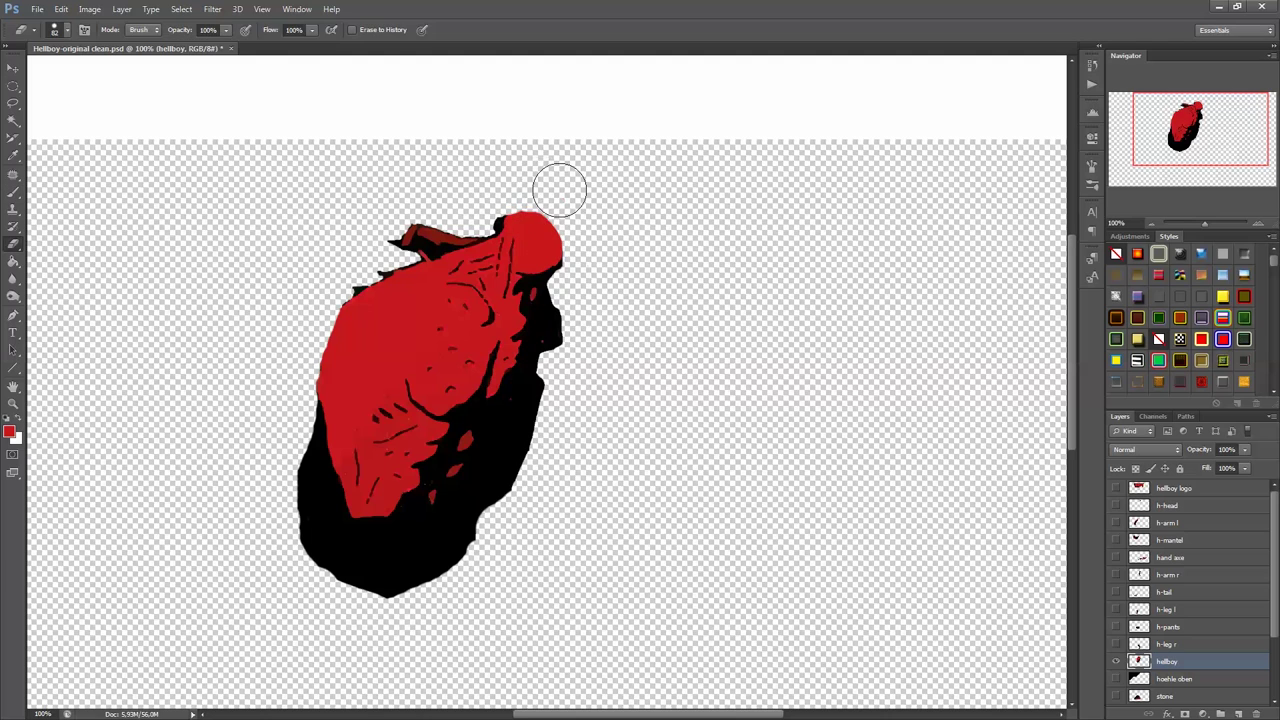
Turn on all the body-part layers and the cave background, moving the hand axe below h-body.
left_click_drag(1116, 644, 1117, 490)
key("ctrl+0")
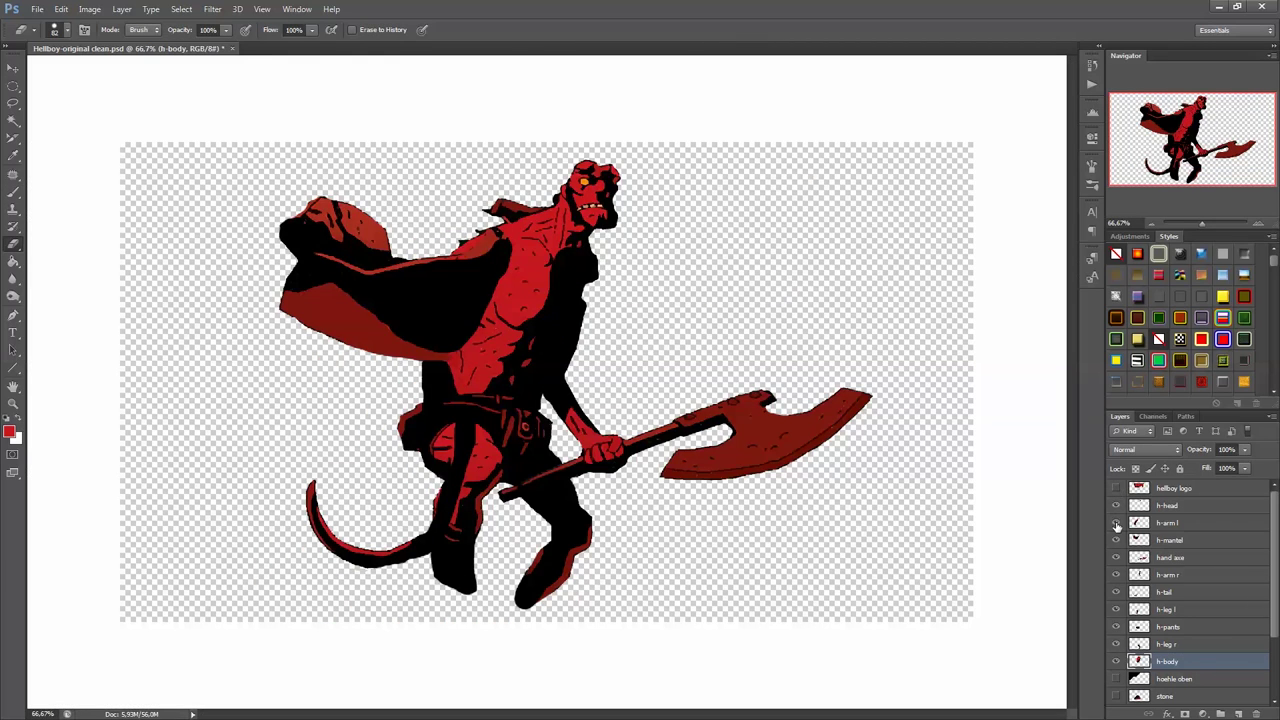
left_click(1116, 522)
left_click_drag(1170, 557, 1195, 670)
scroll(1198, 617, "down", 1)
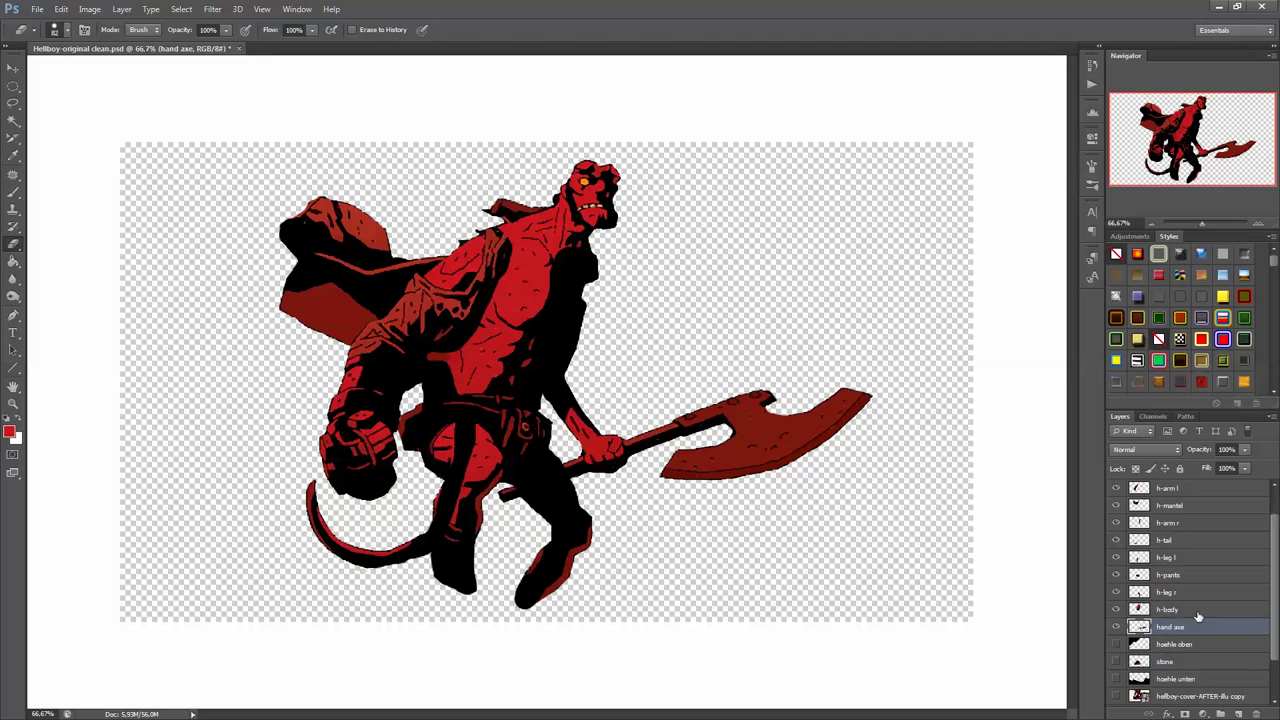
left_click(1116, 644)
scroll(1190, 600, "up", 3)
Tilt the h-head layer by about -0.9 degrees.
left_click(1167, 505)
key("ctrl+t")
left_click_drag(630, 150, 636, 141)
key("Return")
key("e")
left_click(1152, 541)
left_click(1163, 575)
Save the file as Hellboy-original-layered.psd and clear the selection.
left_click(37, 9)
left_click(86, 166)
key("Return")
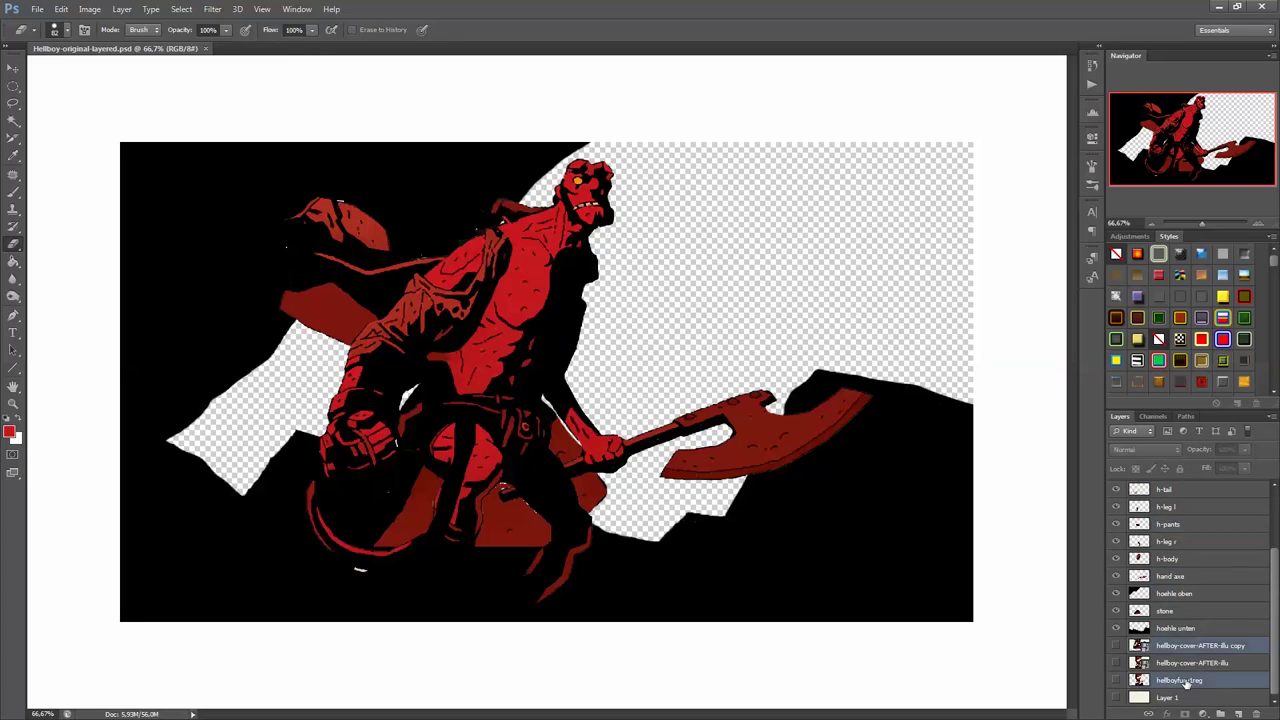
key("v")
key("ctrl+d")
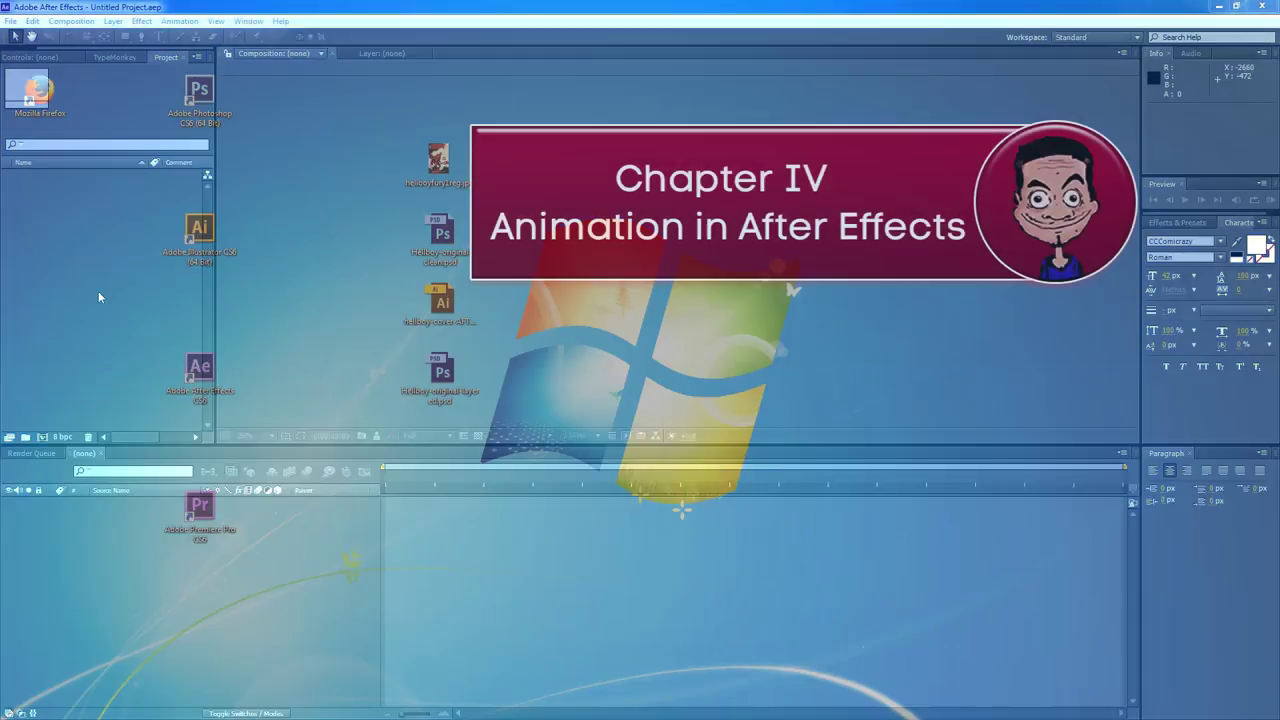
Import Hellboy-original-layered.psd as a Composition keeping its layers, then open that composition.
right_click(98, 291)
mouse_move(243, 346)
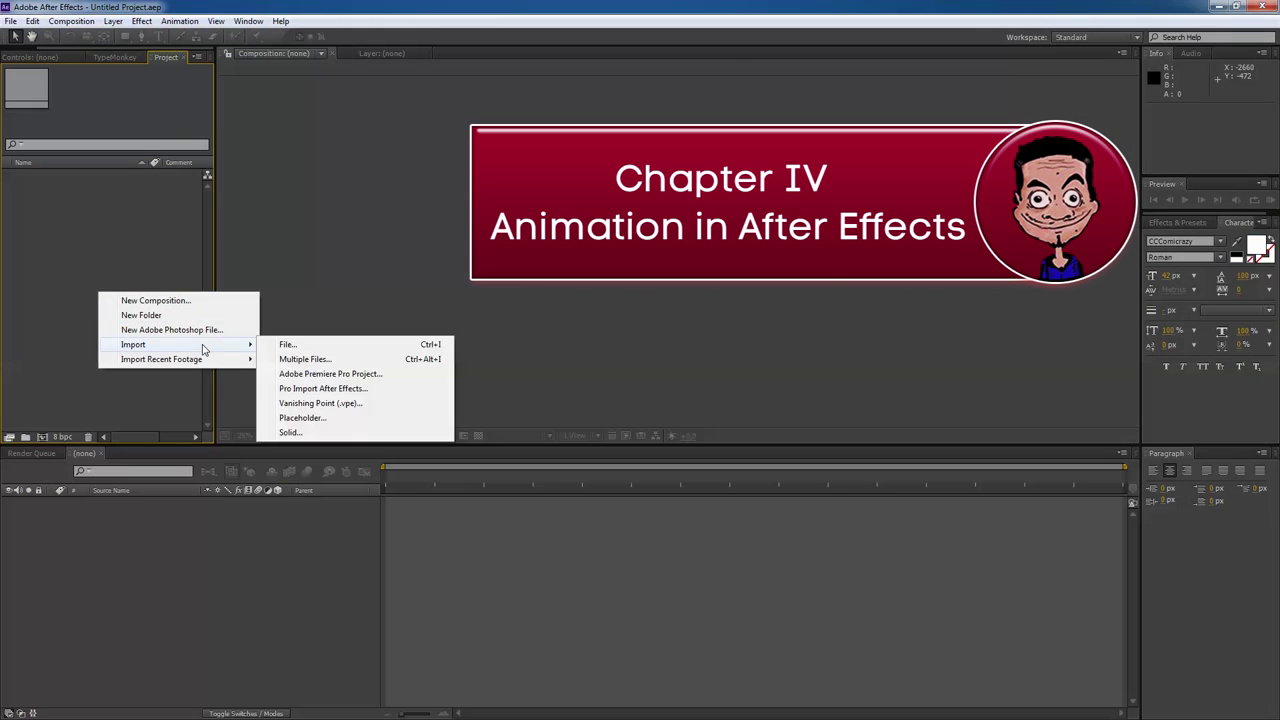
left_click(341, 349)
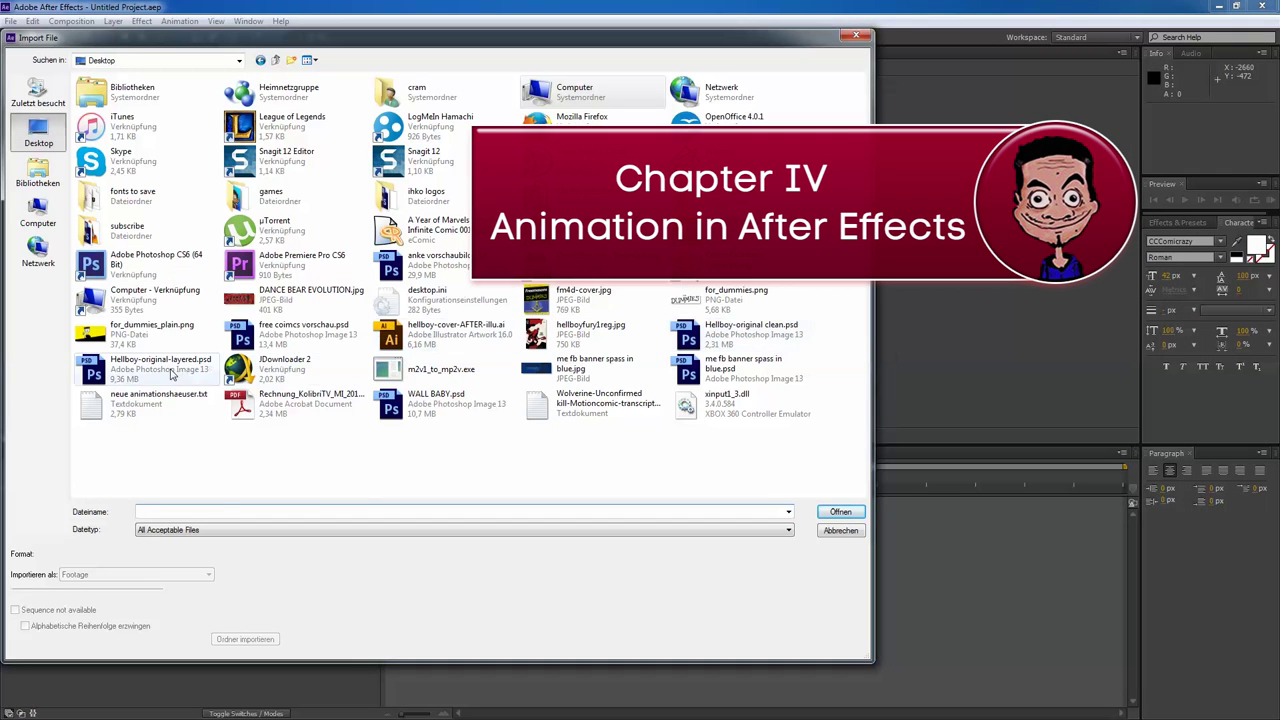
left_click(158, 366)
left_click(148, 575)
left_click(120, 603)
key("Return")
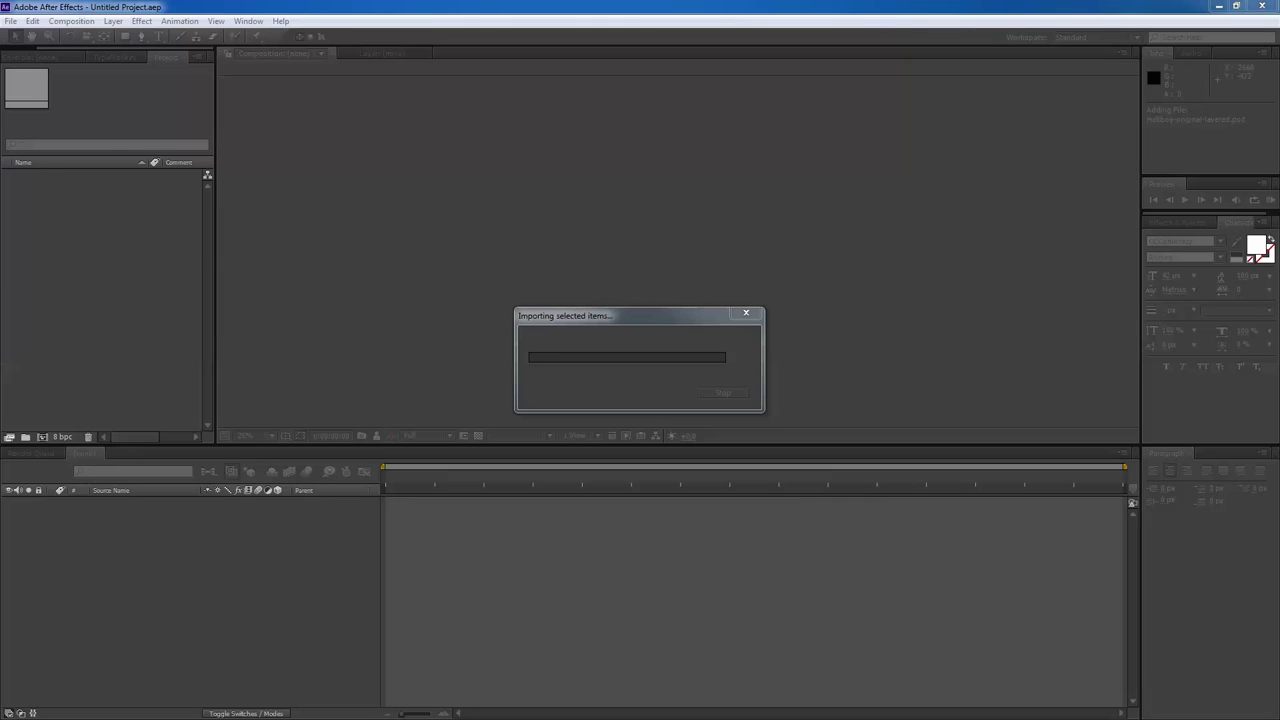
left_click(340, 161)
left_click(330, 189)
left_click(330, 310)
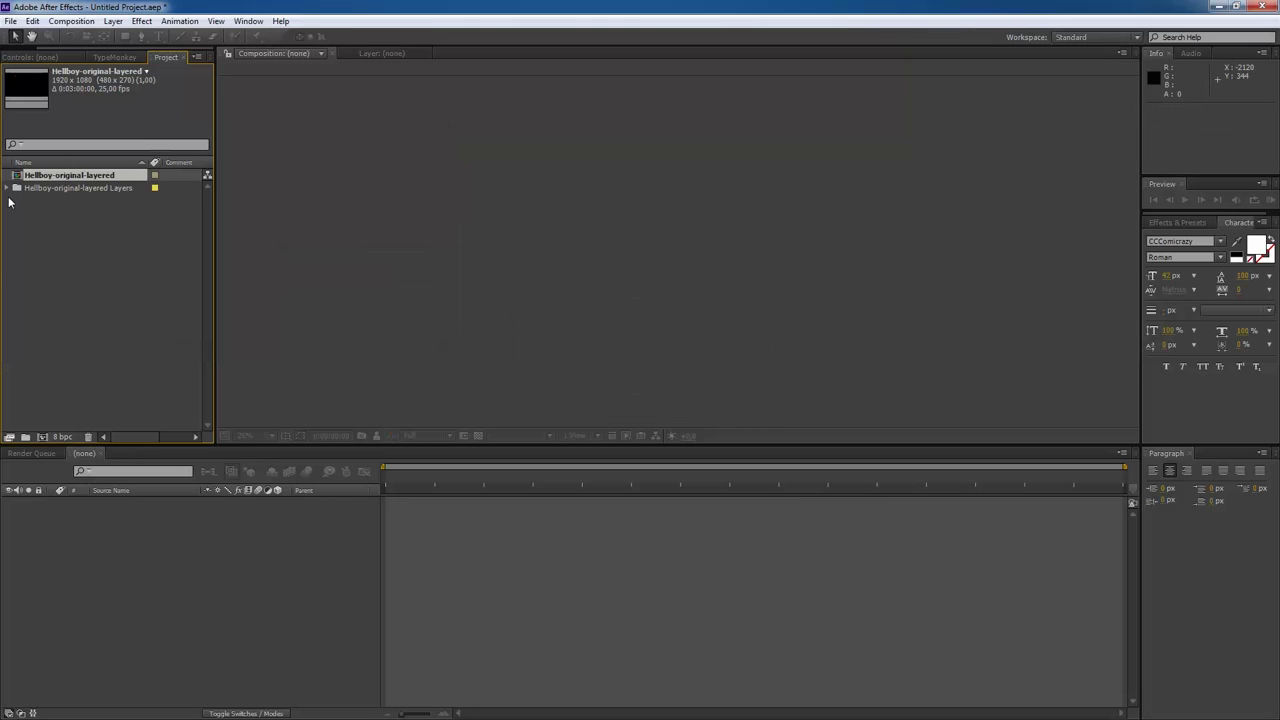
double_click(16, 176)
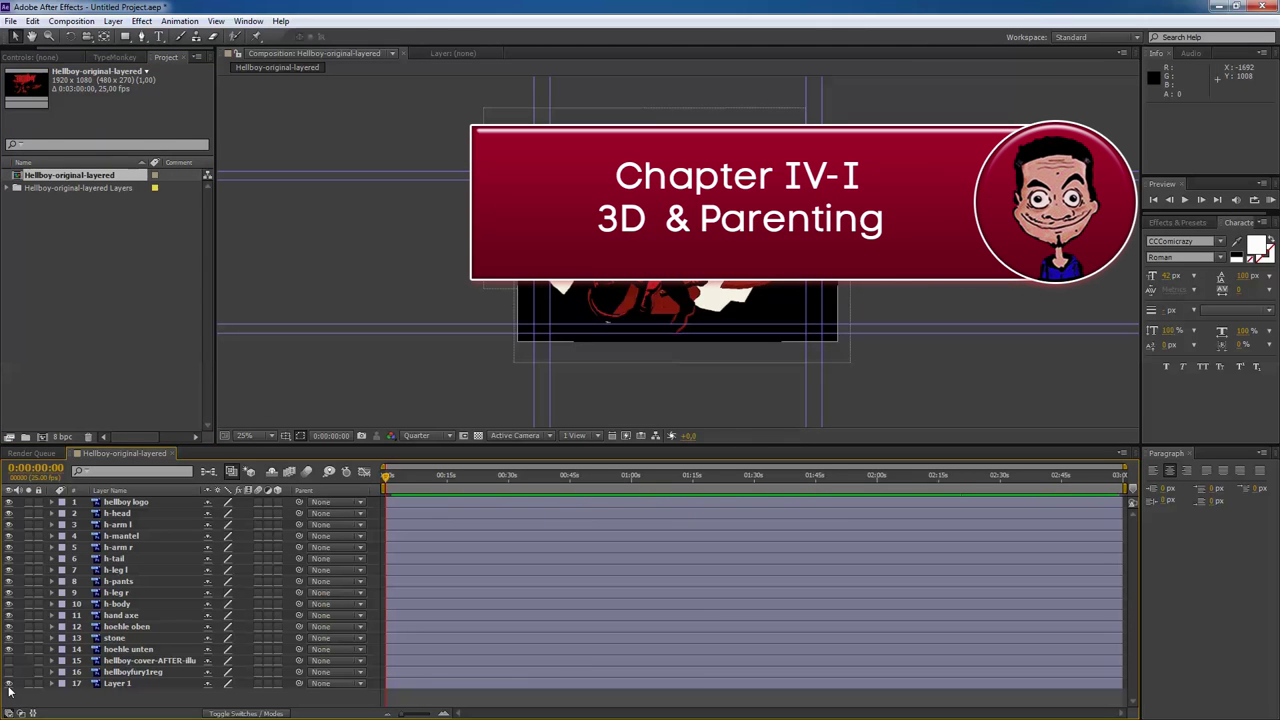
Delete the two reference layers, make all remaining layers 3D, and zoom the view to 50%.
left_click(120, 673)
left_click(125, 661, "shift")
key("Delete")
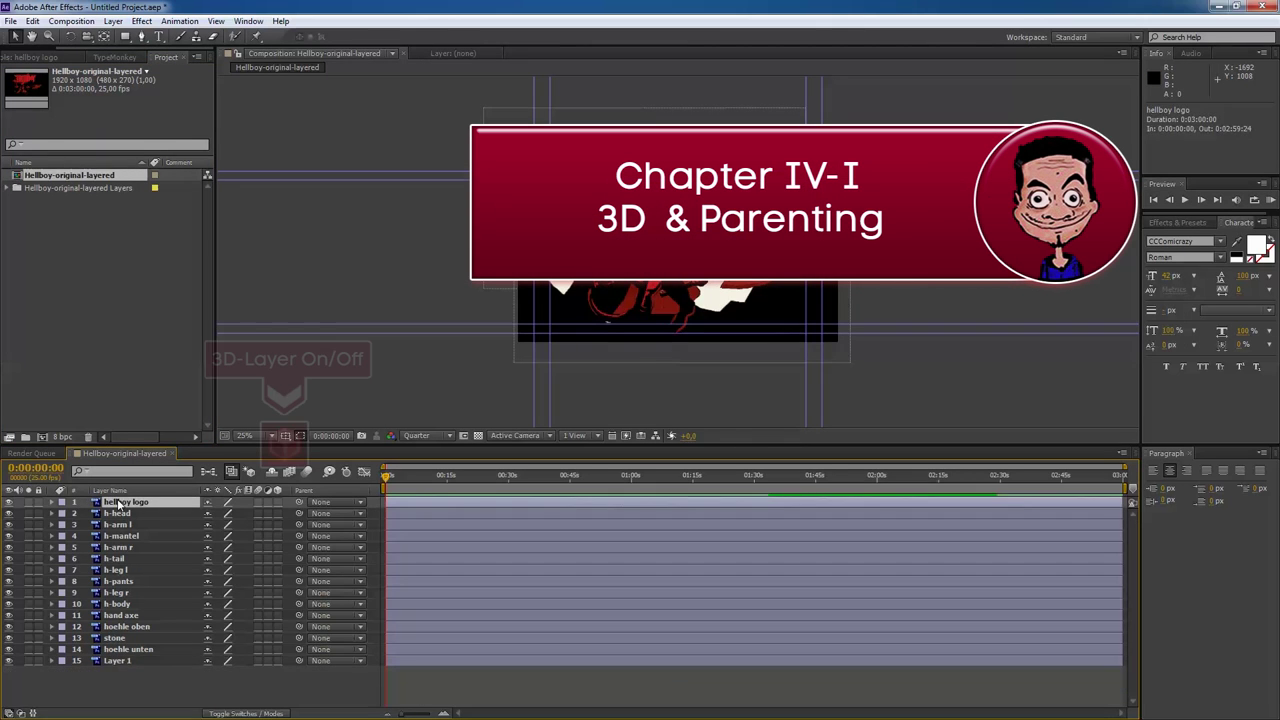
key("ctrl+a")
left_click(277, 661)
left_click(223, 682)
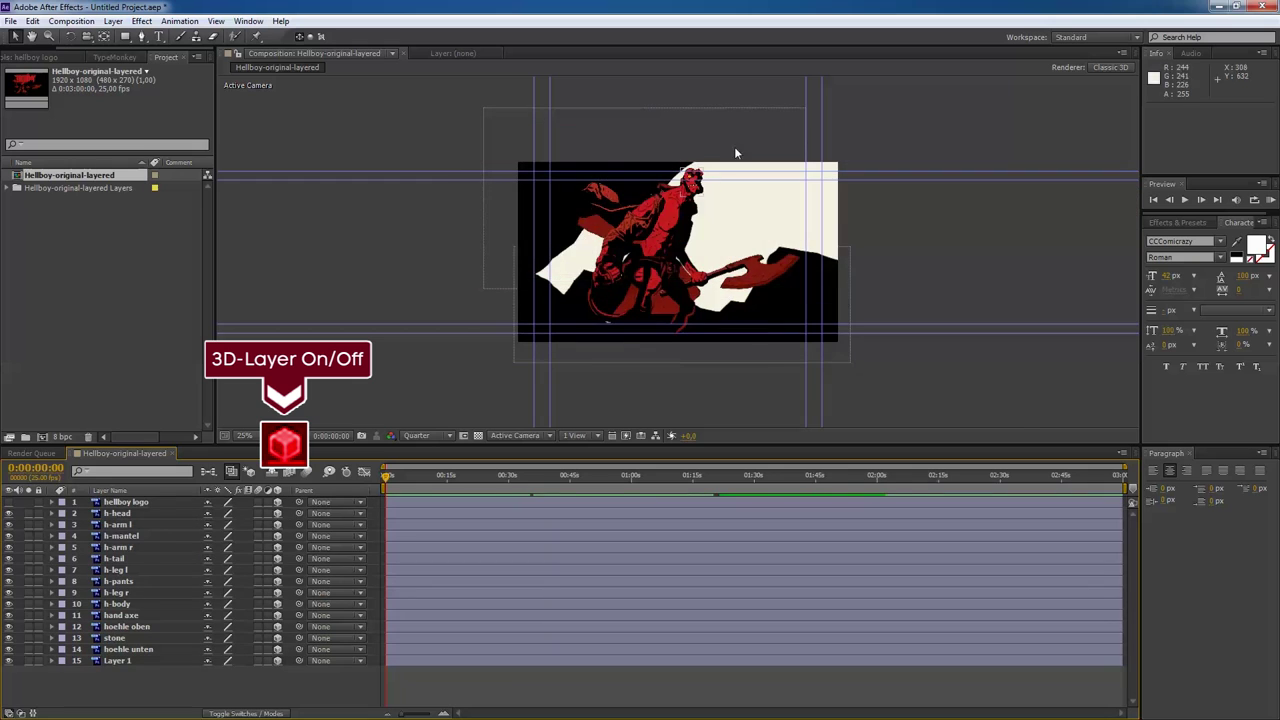
key("period")
key("period")
Parent h-head, h-arm l, h-mantel and h-arm r to h-body.
left_click(117, 513)
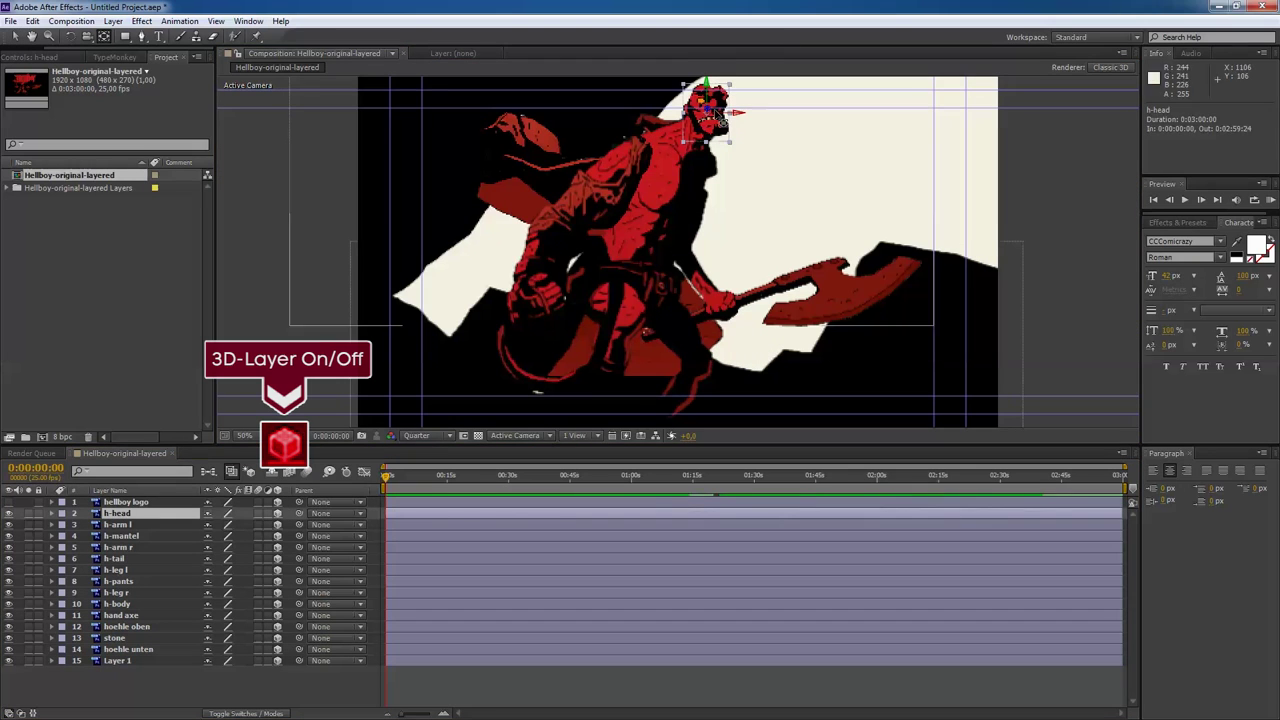
left_click_drag(298, 513, 117, 604)
left_click(117, 524)
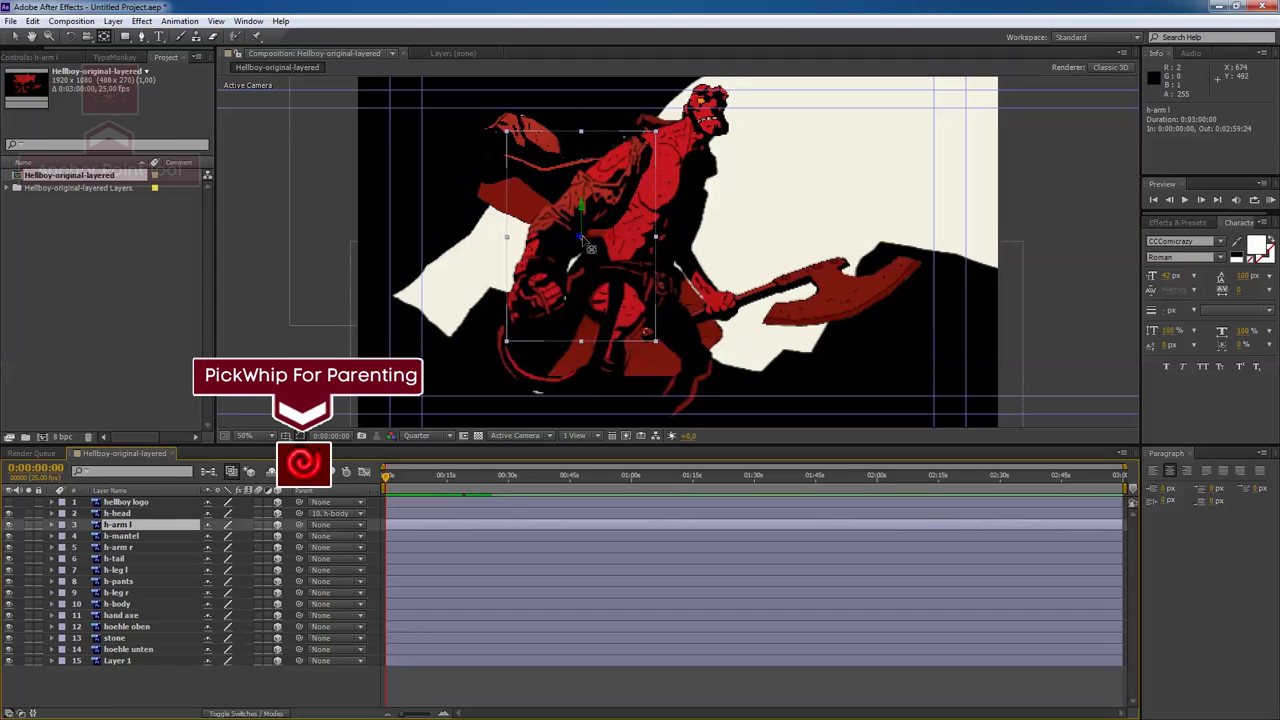
left_click_drag(298, 524, 117, 604)
left_click(117, 536)
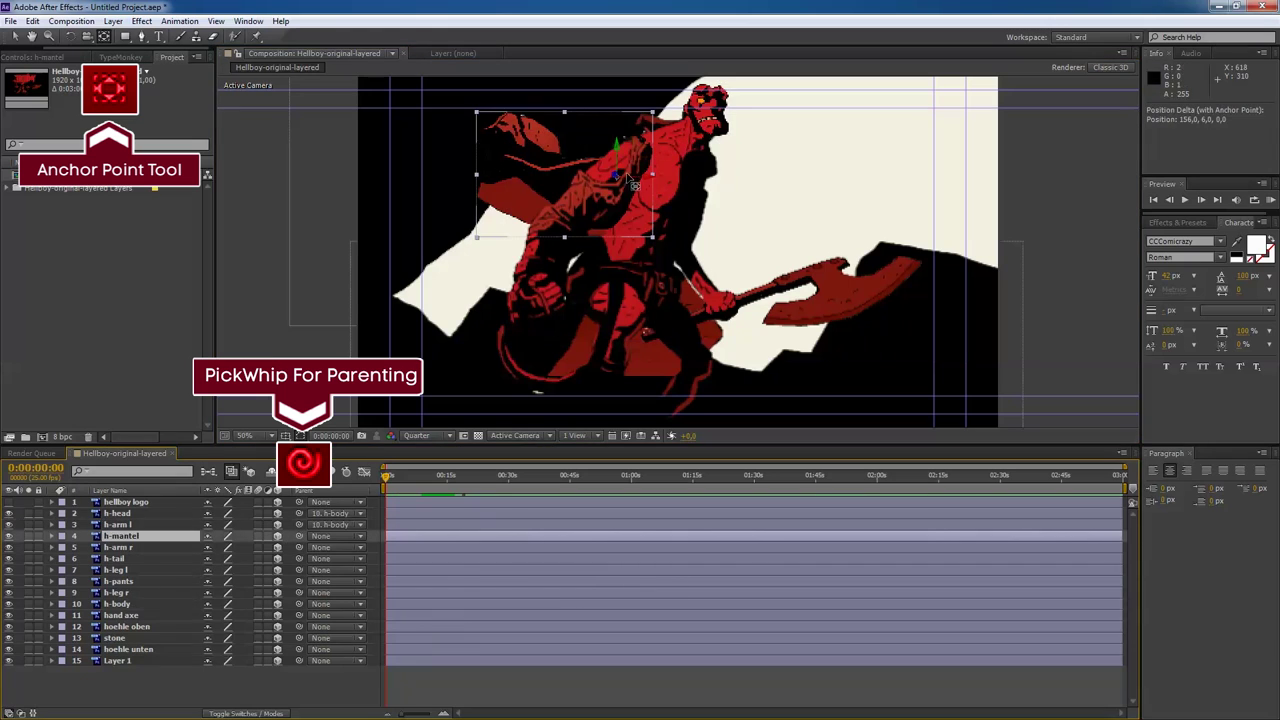
left_click_drag(298, 536, 117, 604)
left_click(117, 547)
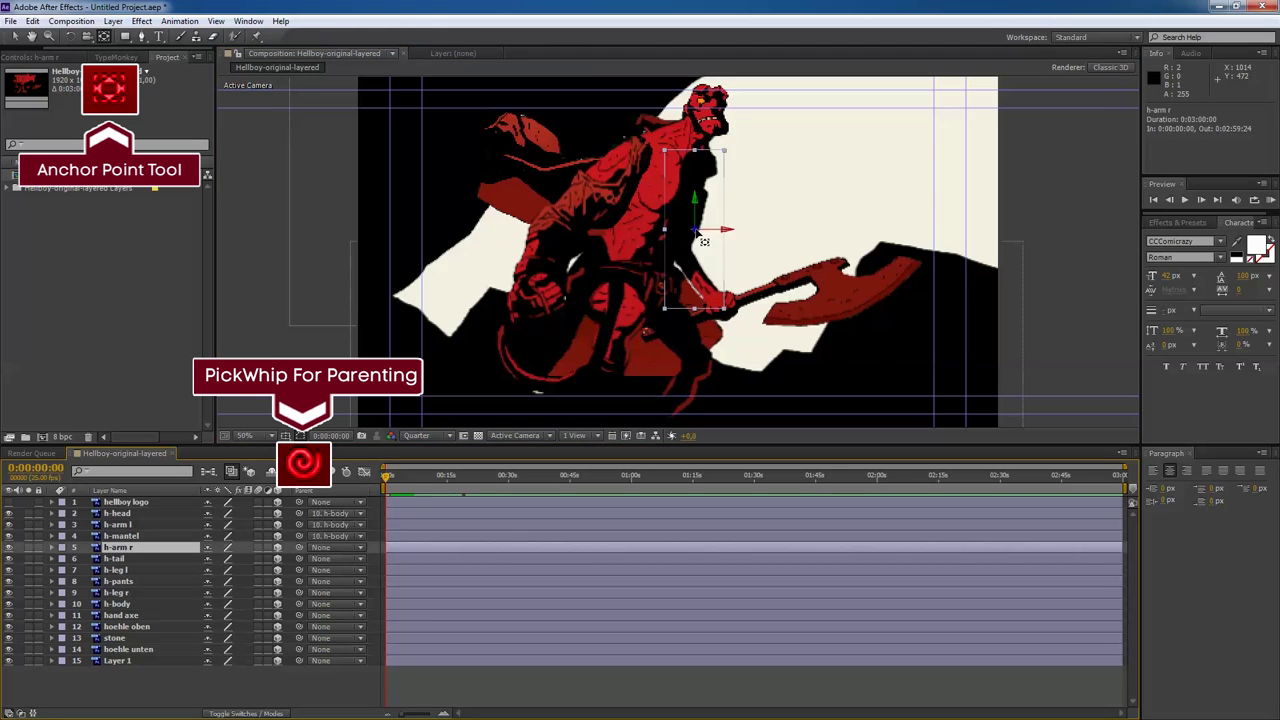
left_click_drag(298, 547, 117, 604)
left_click(117, 558)
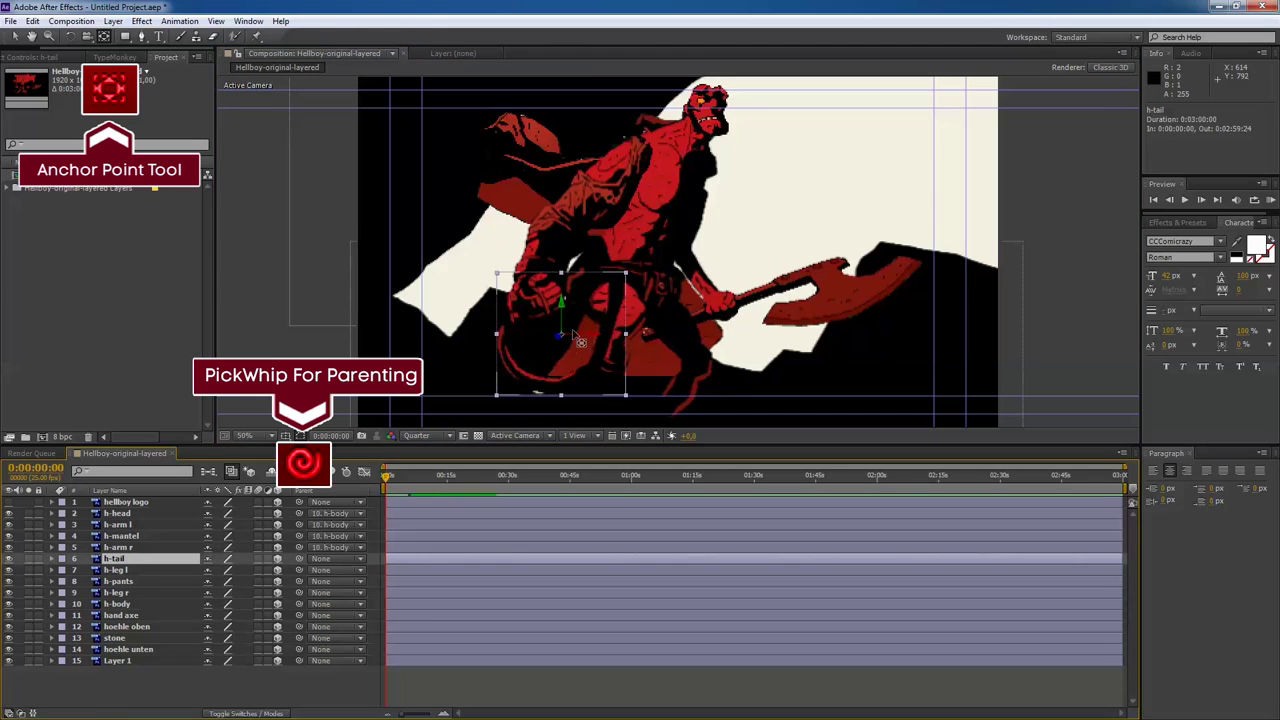
Parent h-leg l and h-body to h-pants, and the hand axe to h-arm r.
left_click(117, 570)
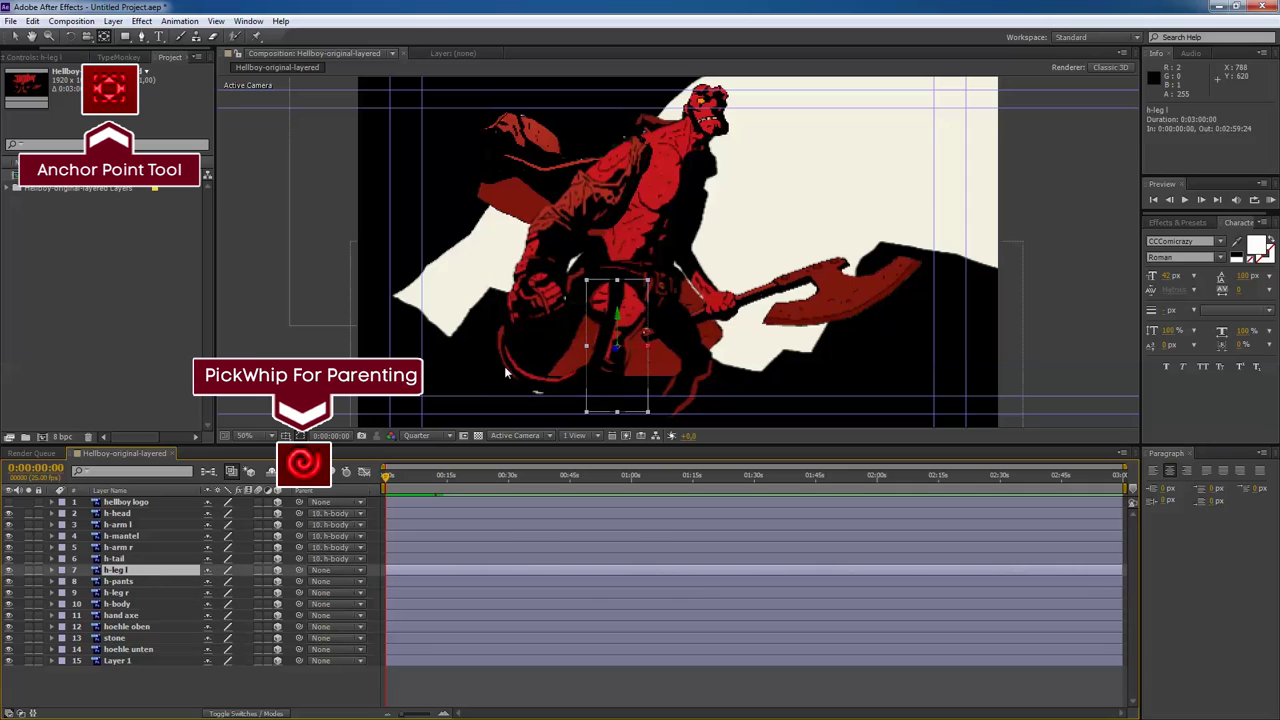
left_click_drag(298, 570, 117, 581)
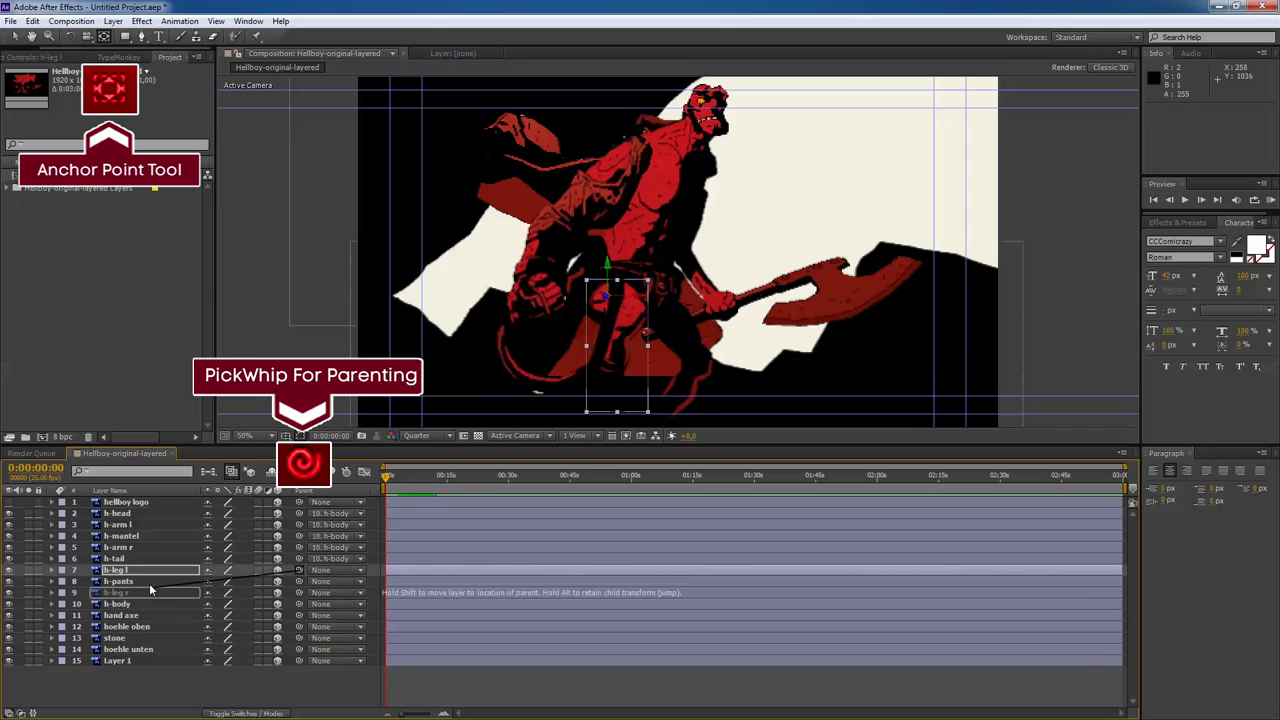
left_click(117, 592)
left_click(150, 604)
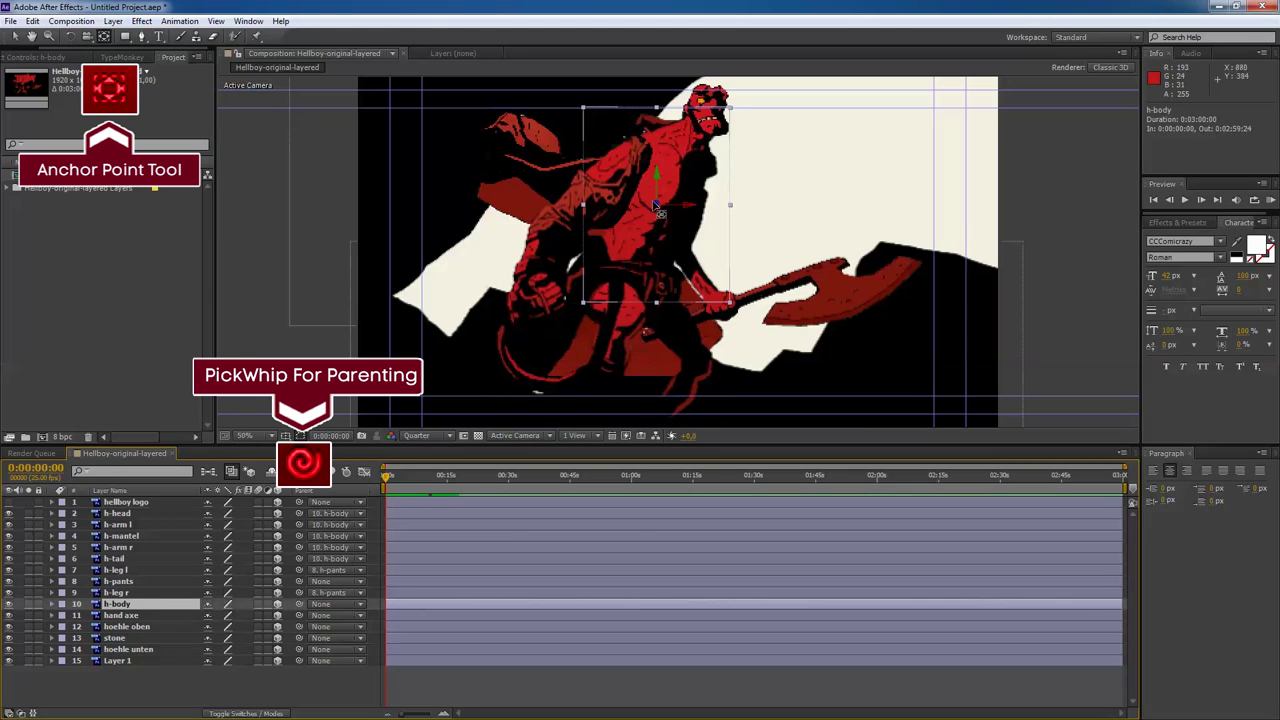
left_click_drag(298, 604, 117, 581)
left_click(815, 280)
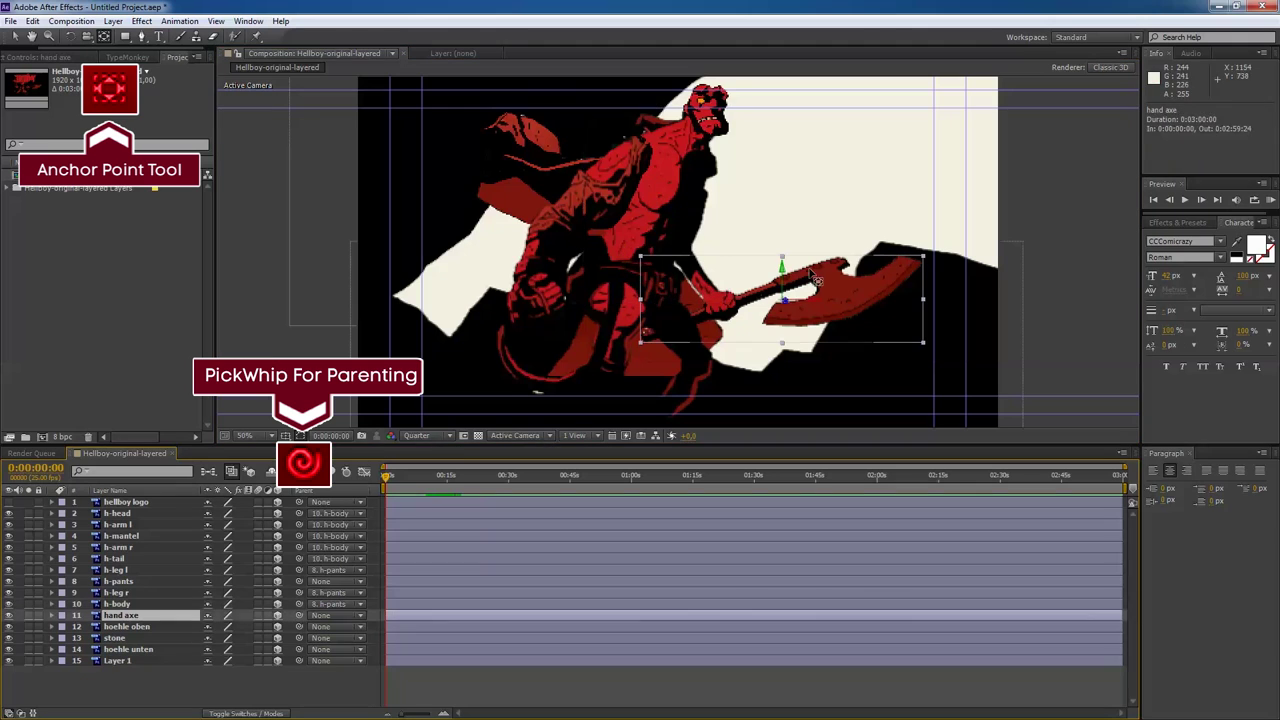
left_click_drag(298, 615, 117, 547)
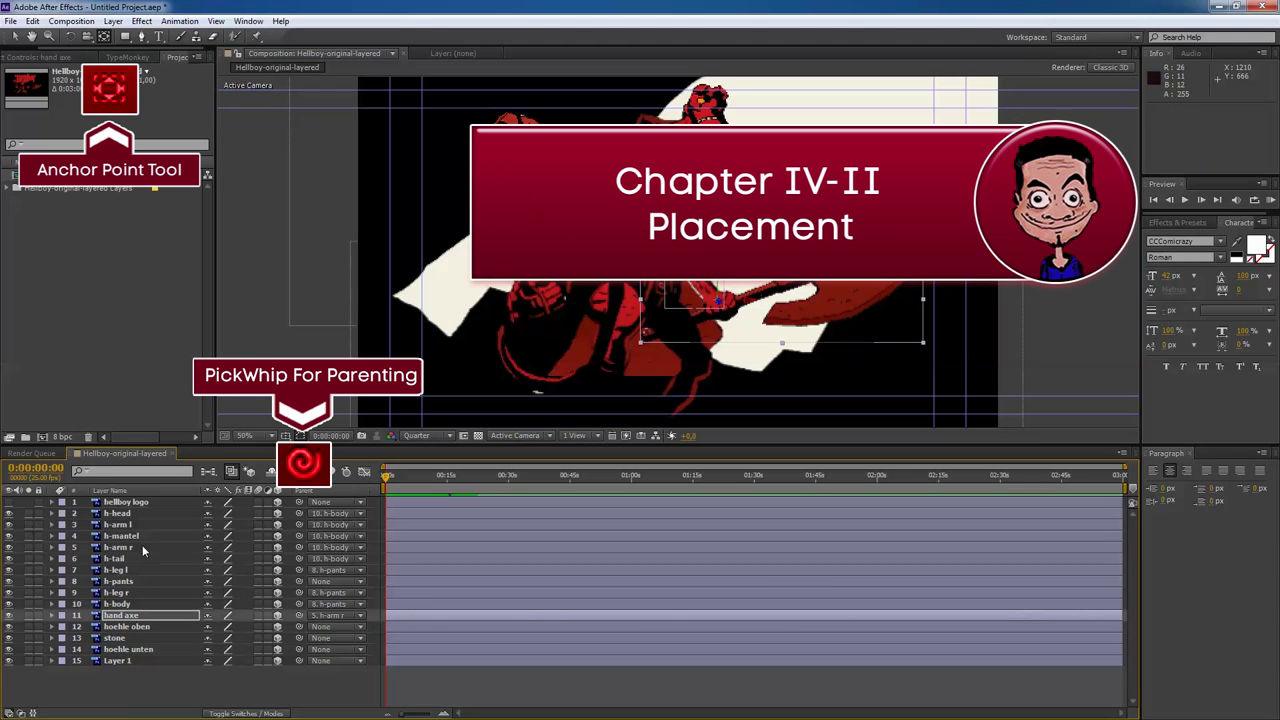
Select the hoehle oben and hoehle unten cave layers together with Layer 1.
left_click(147, 627)
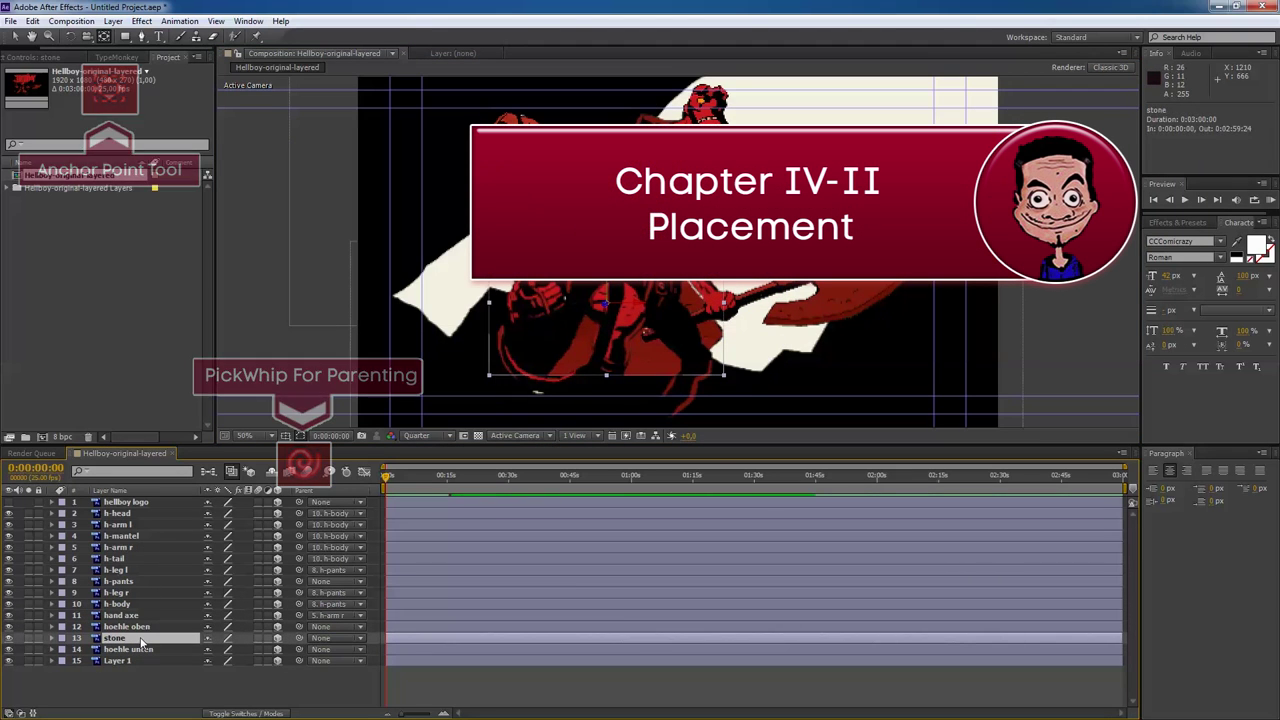
left_click(128, 649, "ctrl")
left_click(117, 661, "ctrl")
left_click(122, 661)
left_click(128, 649, "ctrl")
Enlarge the hoehle cave layers through their Position and Scale properties.
left_click(127, 626, "ctrl")
key("p")
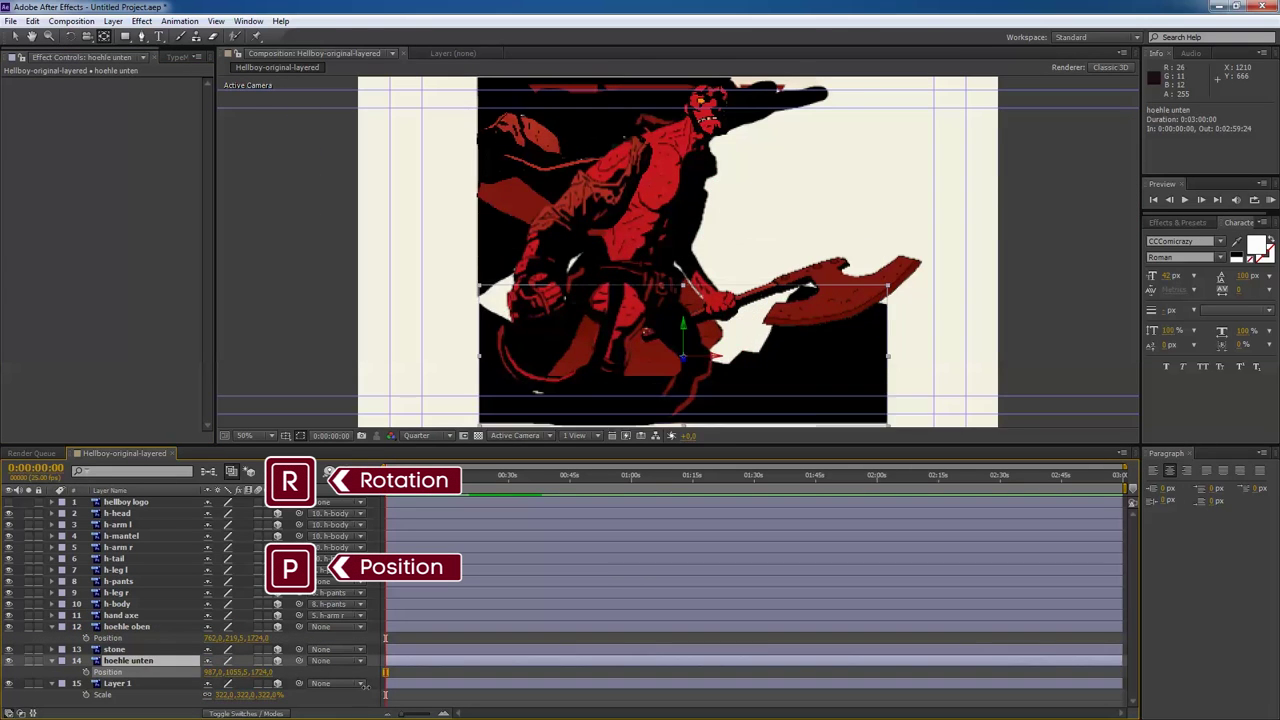
key("s")
left_click(299, 628)
key("s")
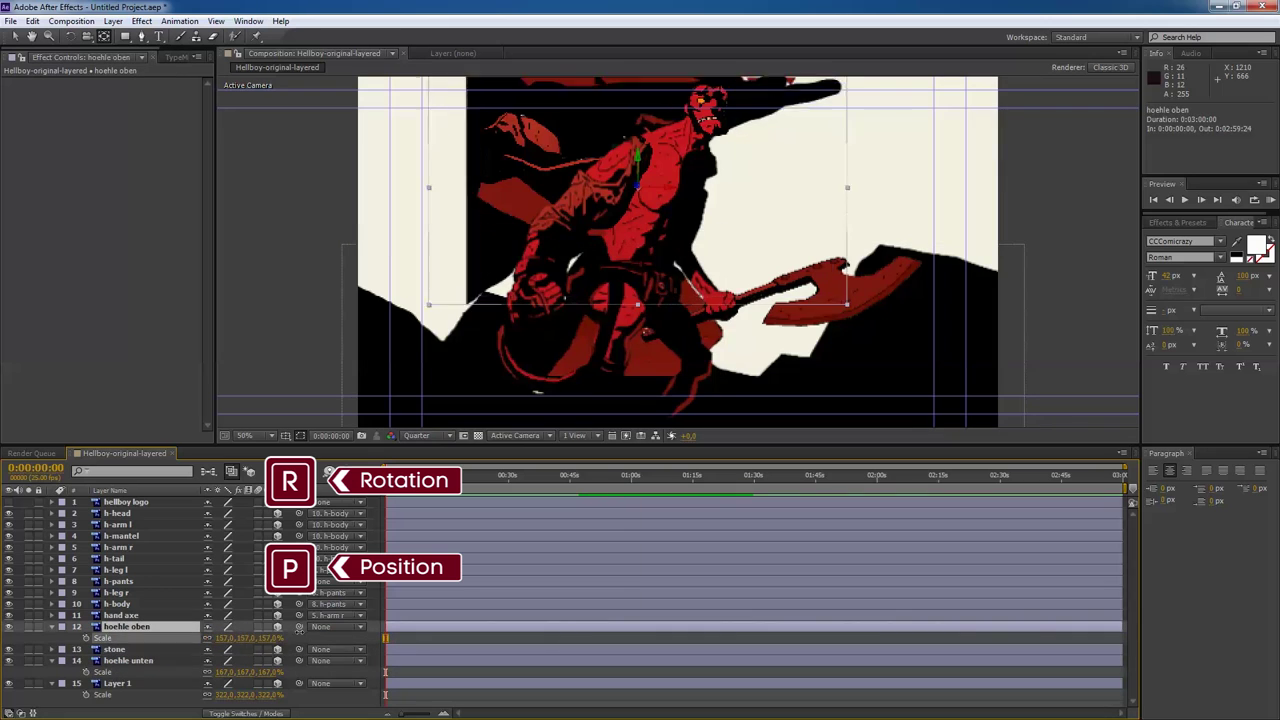
key("comma")
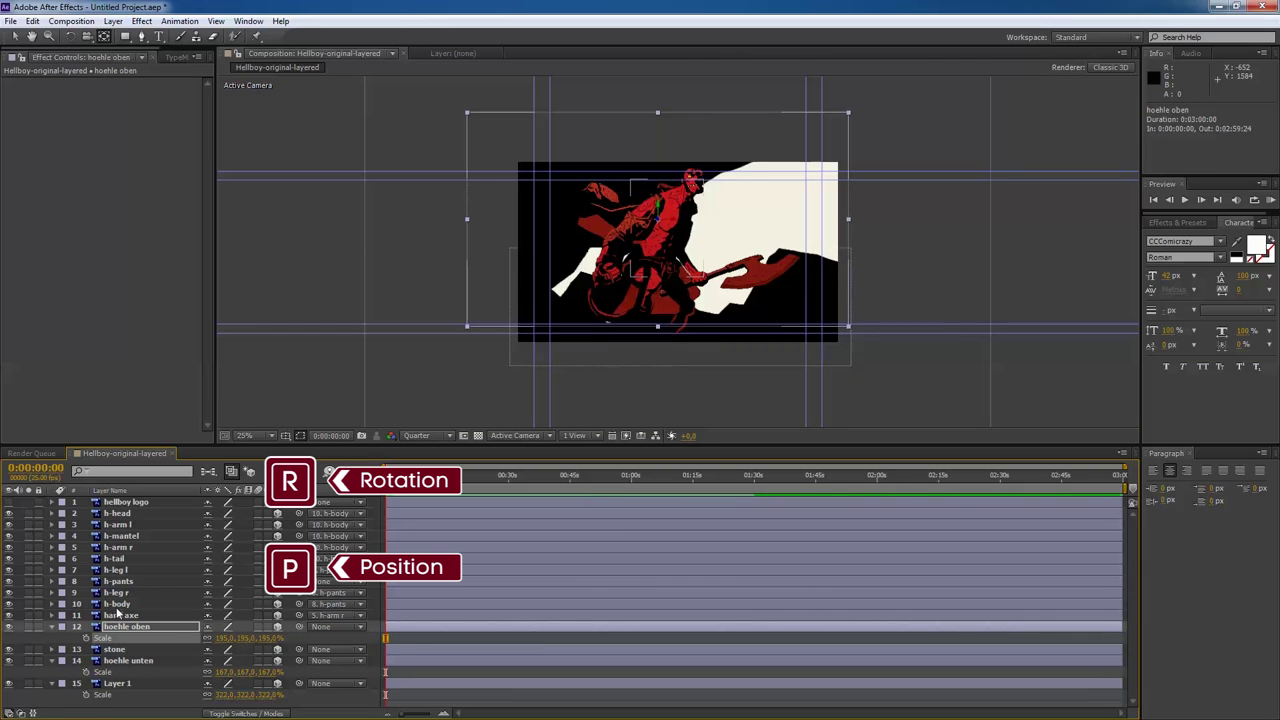
Lower the stone below h-pants, parent h-pants to it, and shift both left.
key("ctrl+Down")
left_click(127, 583, "ctrl")
key("p")
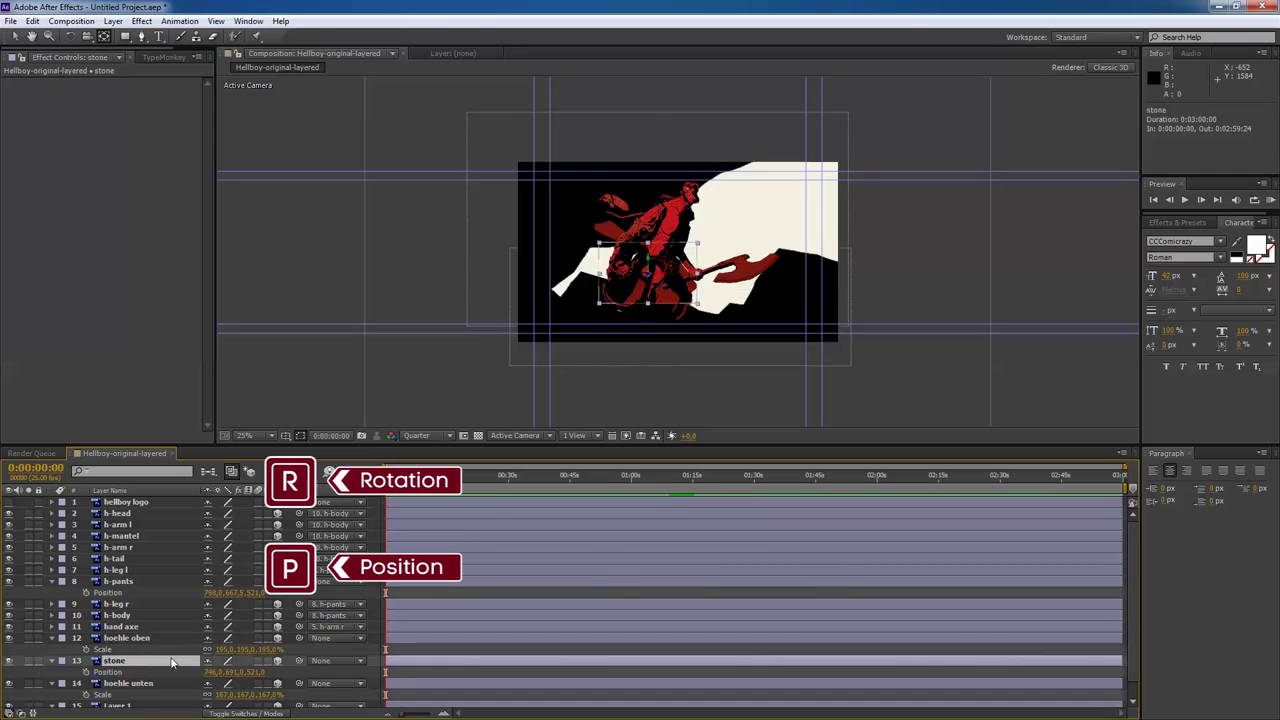
left_click_drag(628, 263, 630, 305)
key("period")
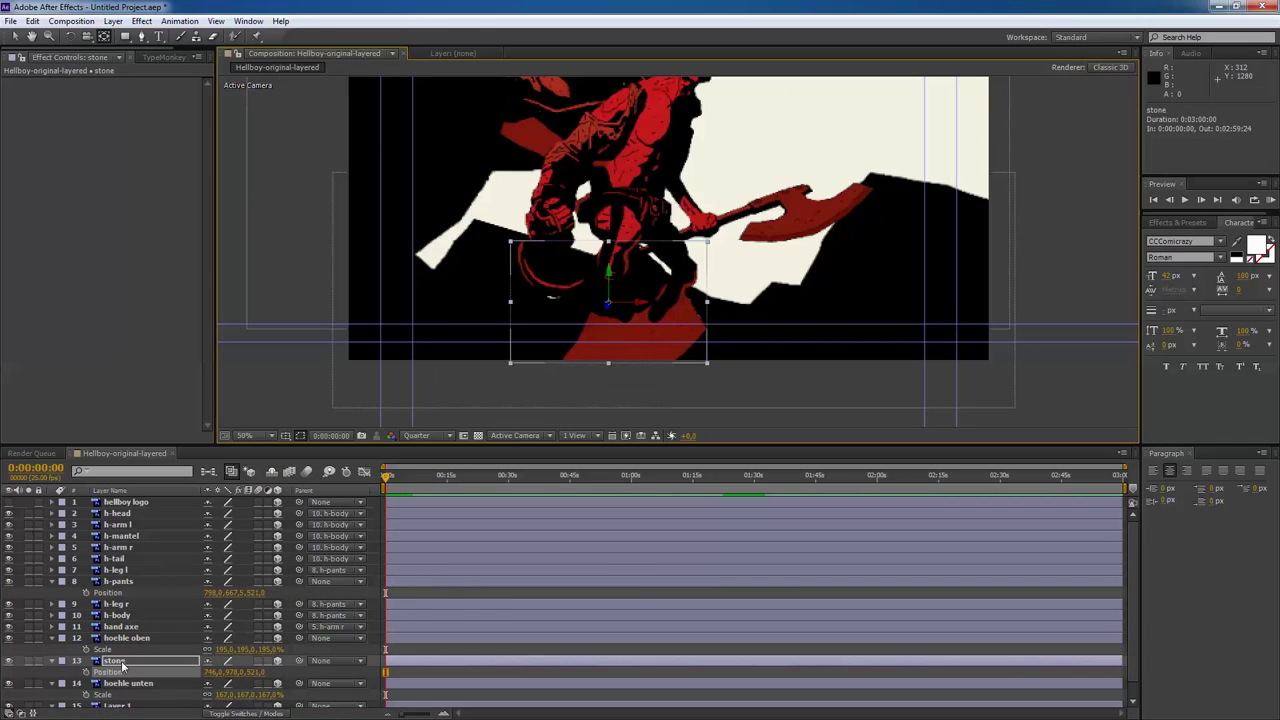
key("ctrl+bracketright")
key("ctrl+bracketright")
key("ctrl+bracketright")
key("ctrl+bracketright")
key("comma")
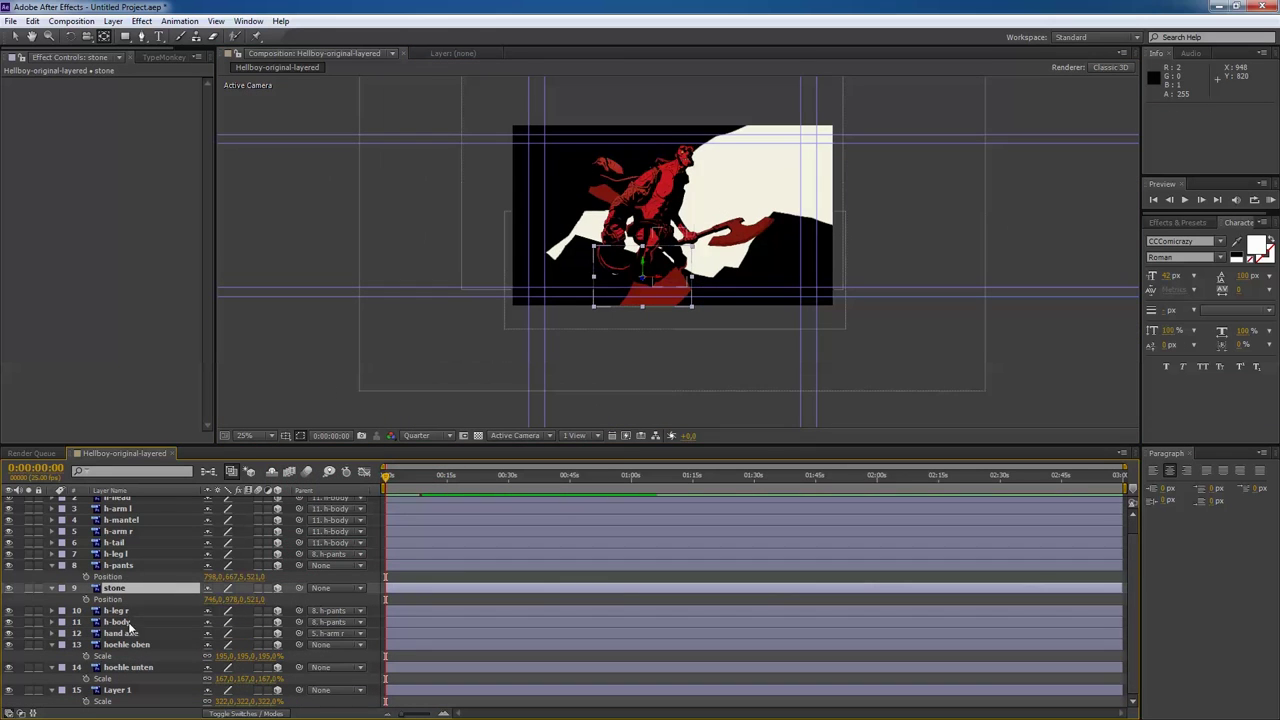
left_click_drag(228, 565, 115, 588)
left_click_drag(212, 599, 447, 607)
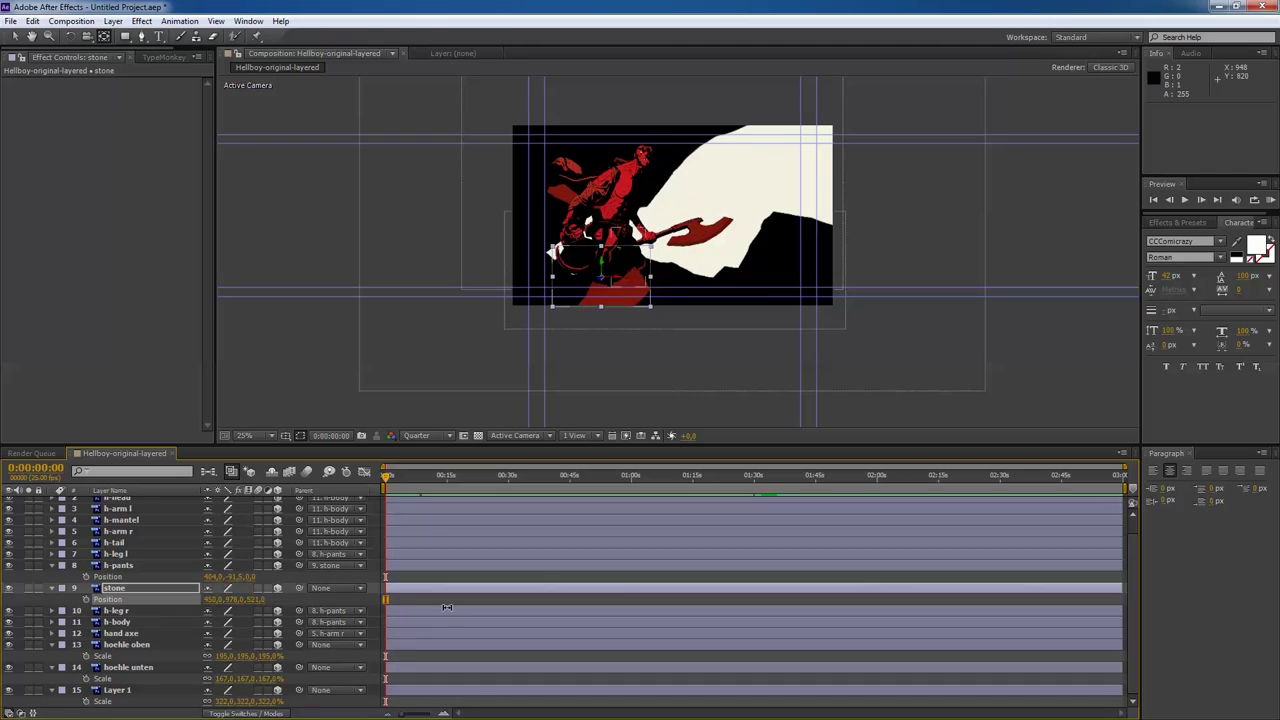
Set the hellboy logo's Position beside the figure, pushing it back to look smaller.
key("ctrl+v")
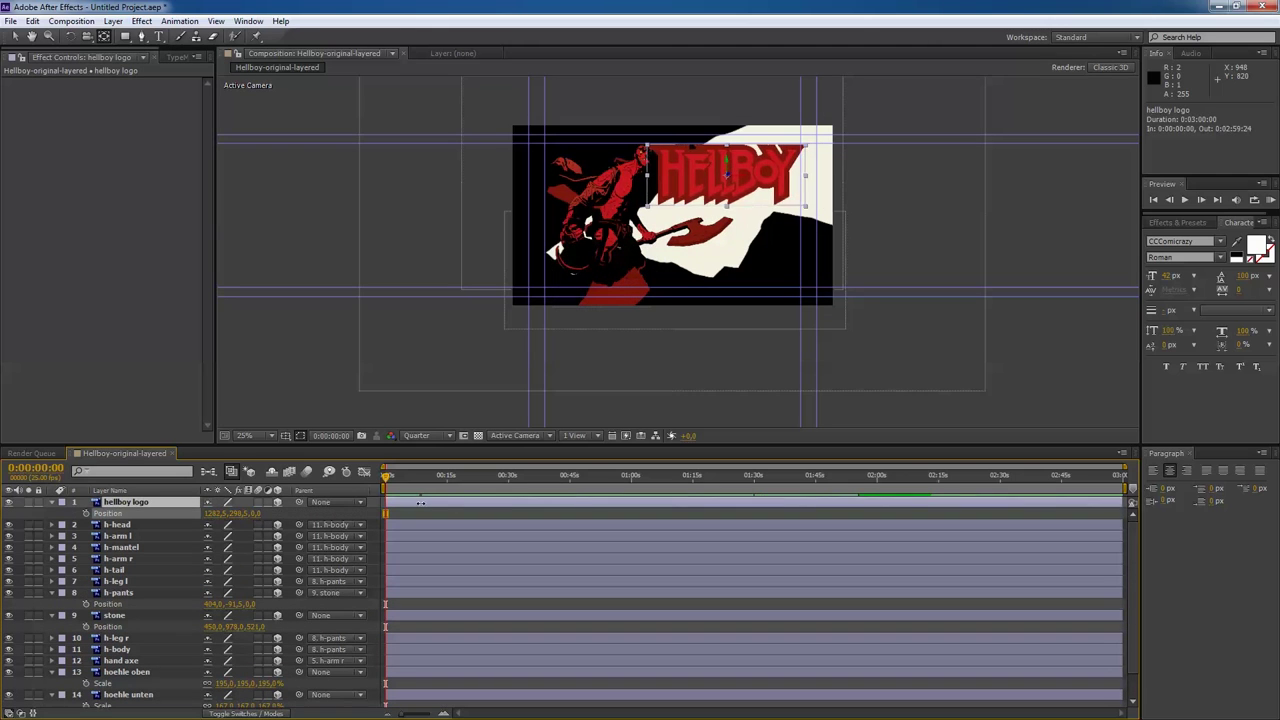
left_click_drag(258, 514, 550, 488)
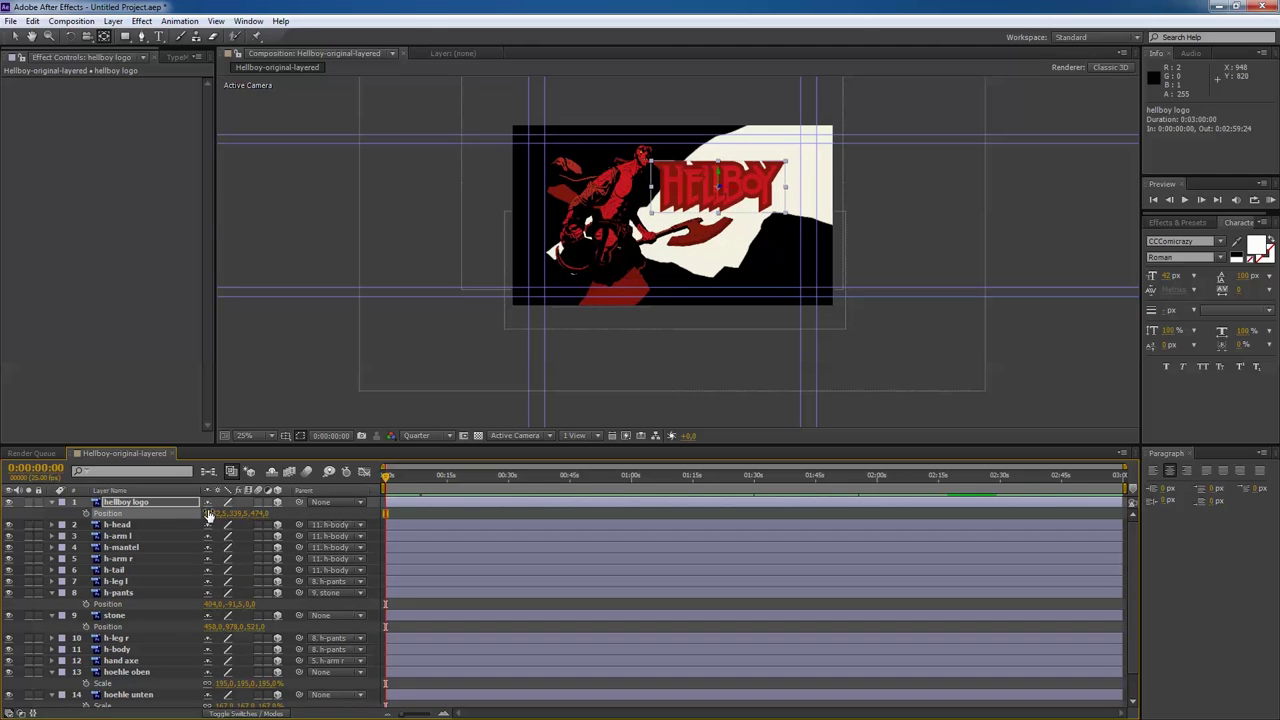
left_click_drag(209, 514, 230, 516)
scroll(197, 568, "down", 1)
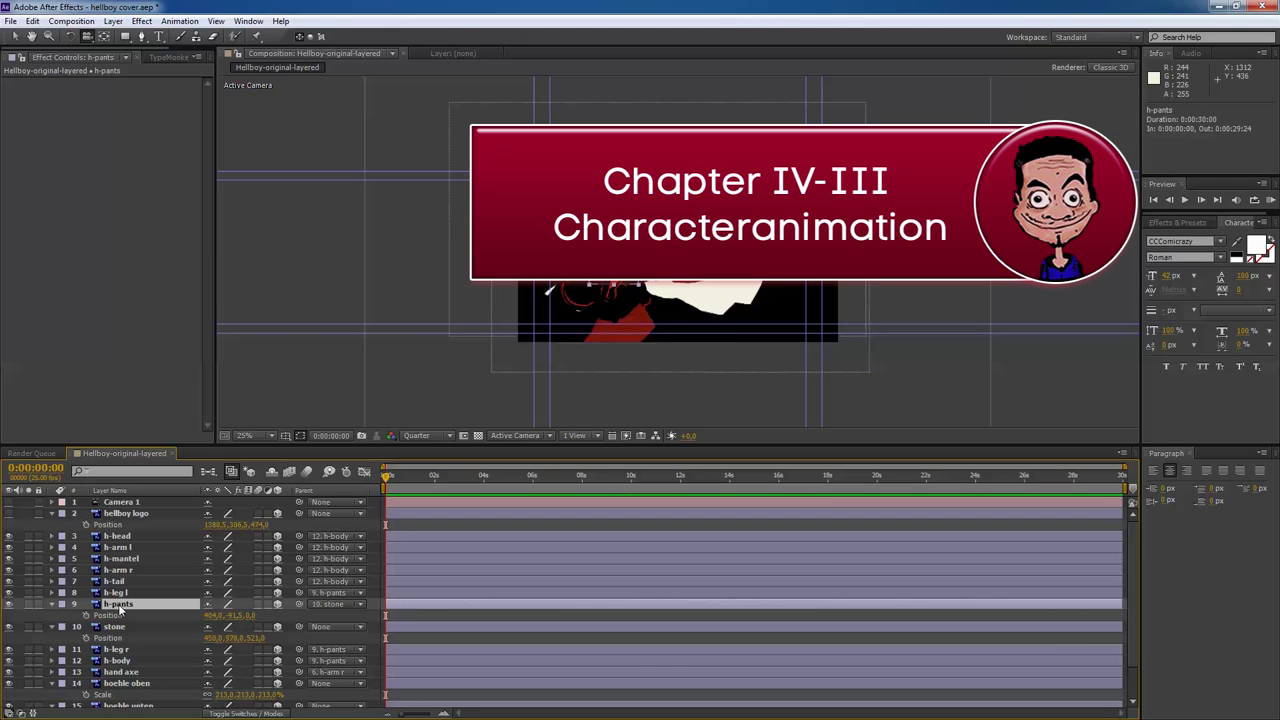
Enable h-pants rotation stopwatches and key a new Z Rotation later in time.
key("r")
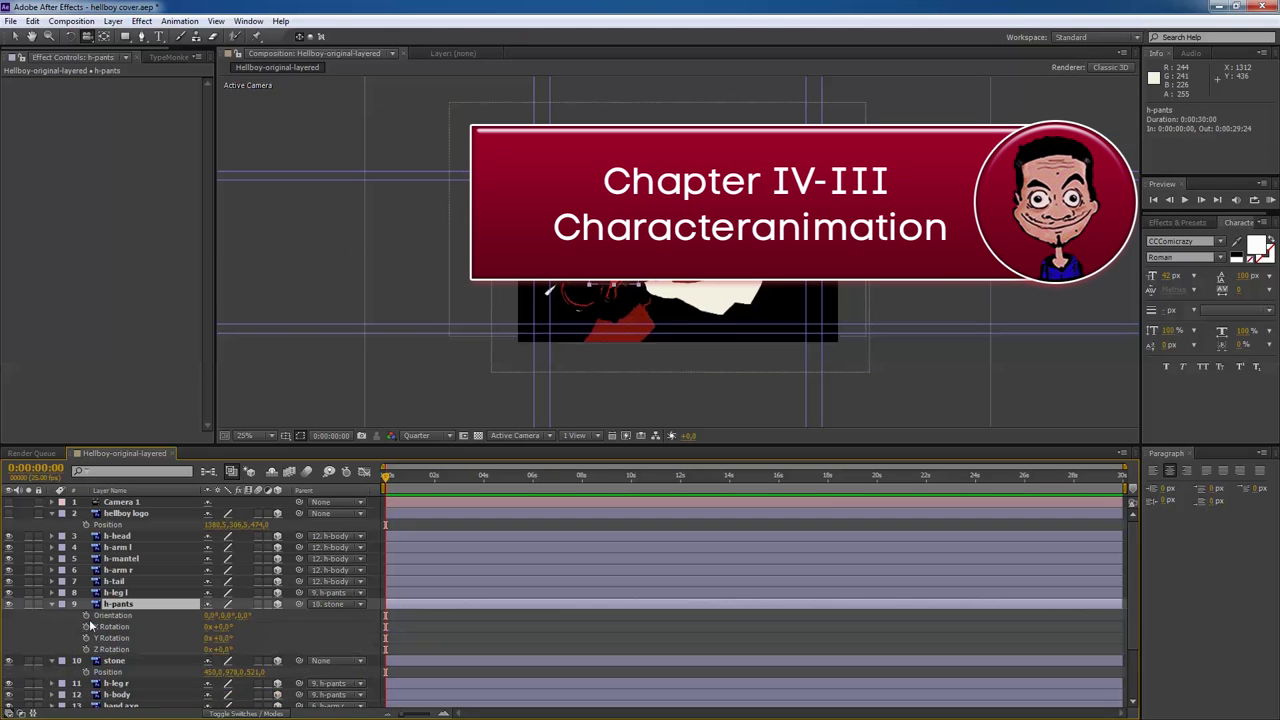
left_click(86, 649)
left_click(86, 638)
left_click(86, 627)
left_click(86, 615)
left_click(468, 478)
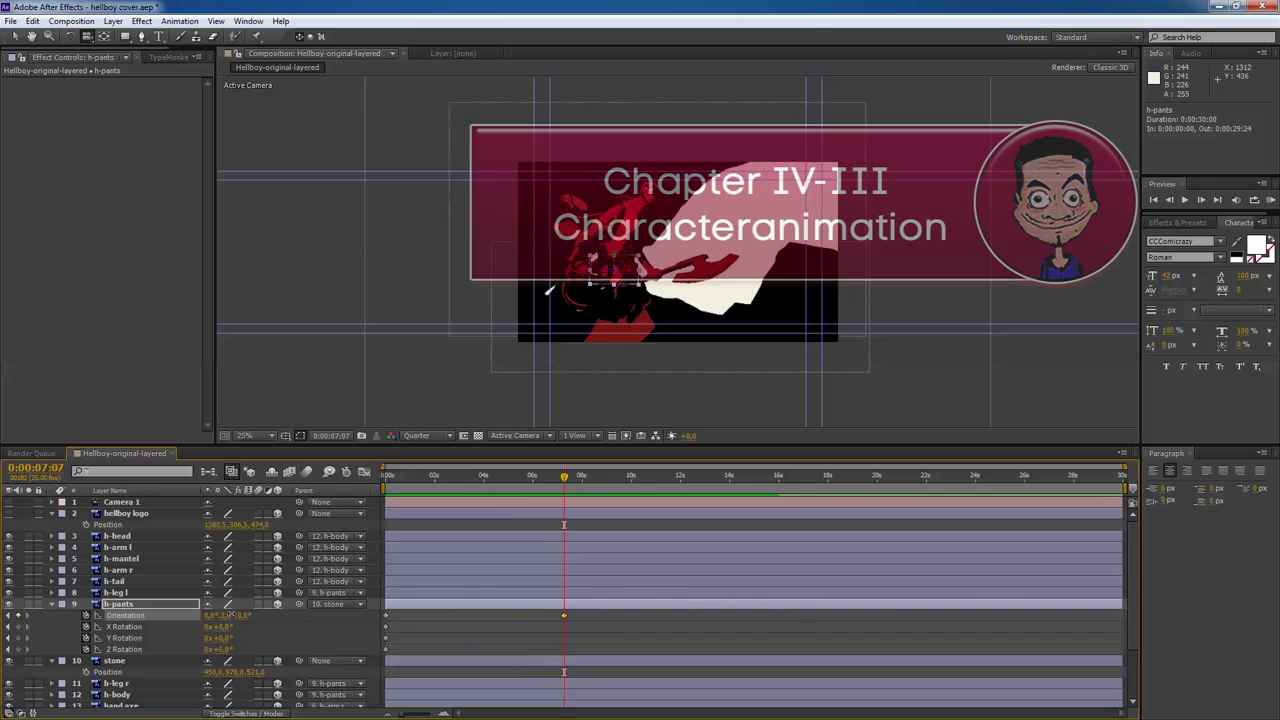
left_click_drag(218, 649, 143, 530)
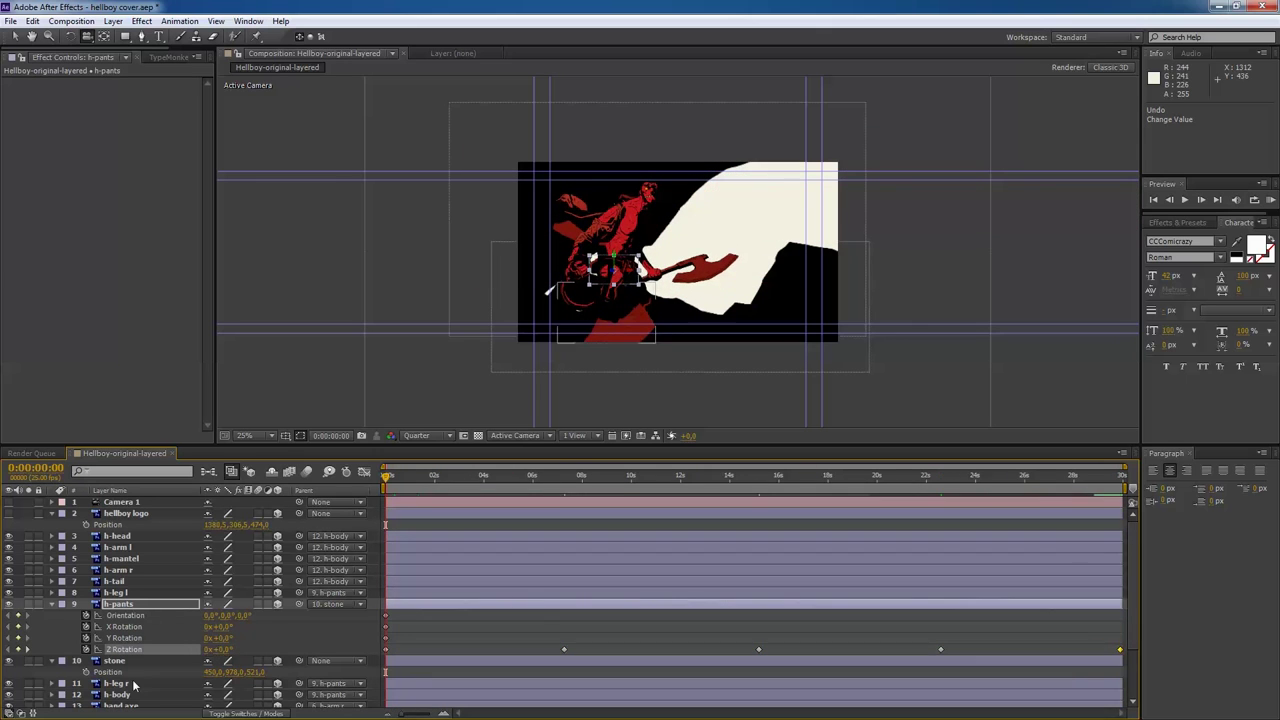
Keyframe h-leg l Z Rotation at 7:06 and 22:15, moving h-tail below h-pants.
scroll(125, 540, "down", 3)
left_click(117, 525)
key("alt+shift+r")
left_click(565, 490)
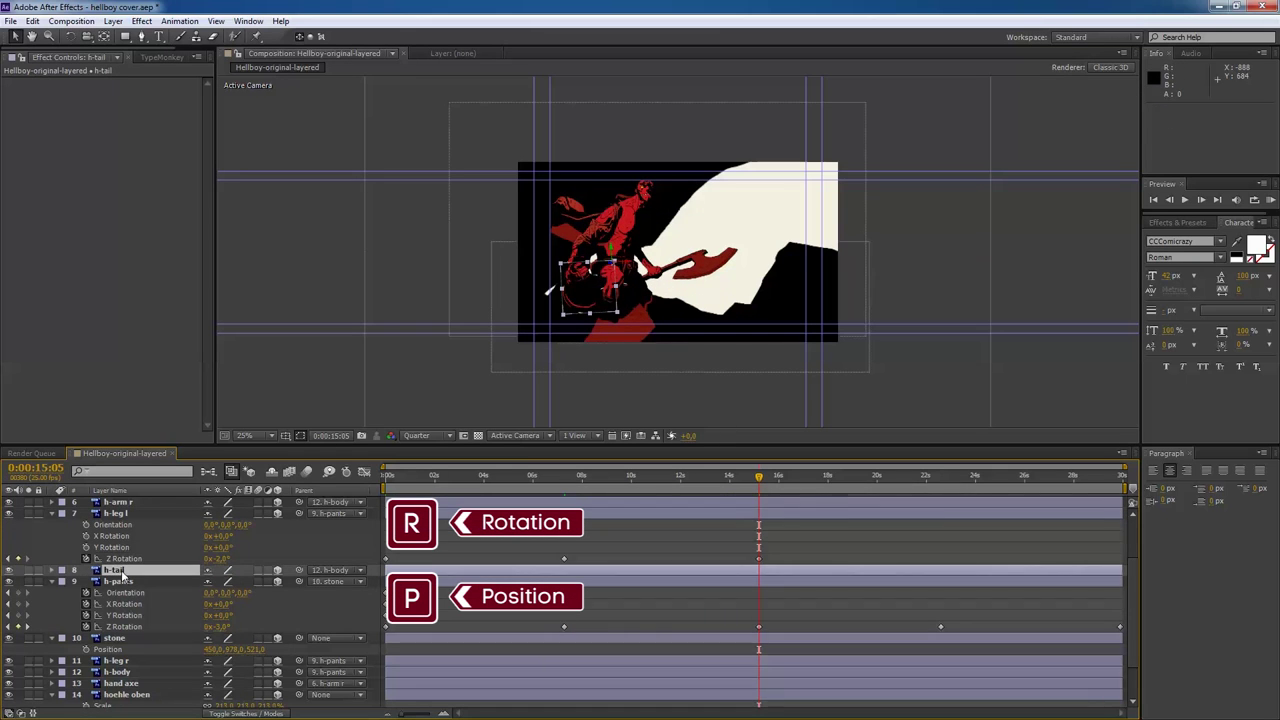
key("ctrl+[")
left_click(938, 488)
left_click_drag(220, 558, 220, 568)
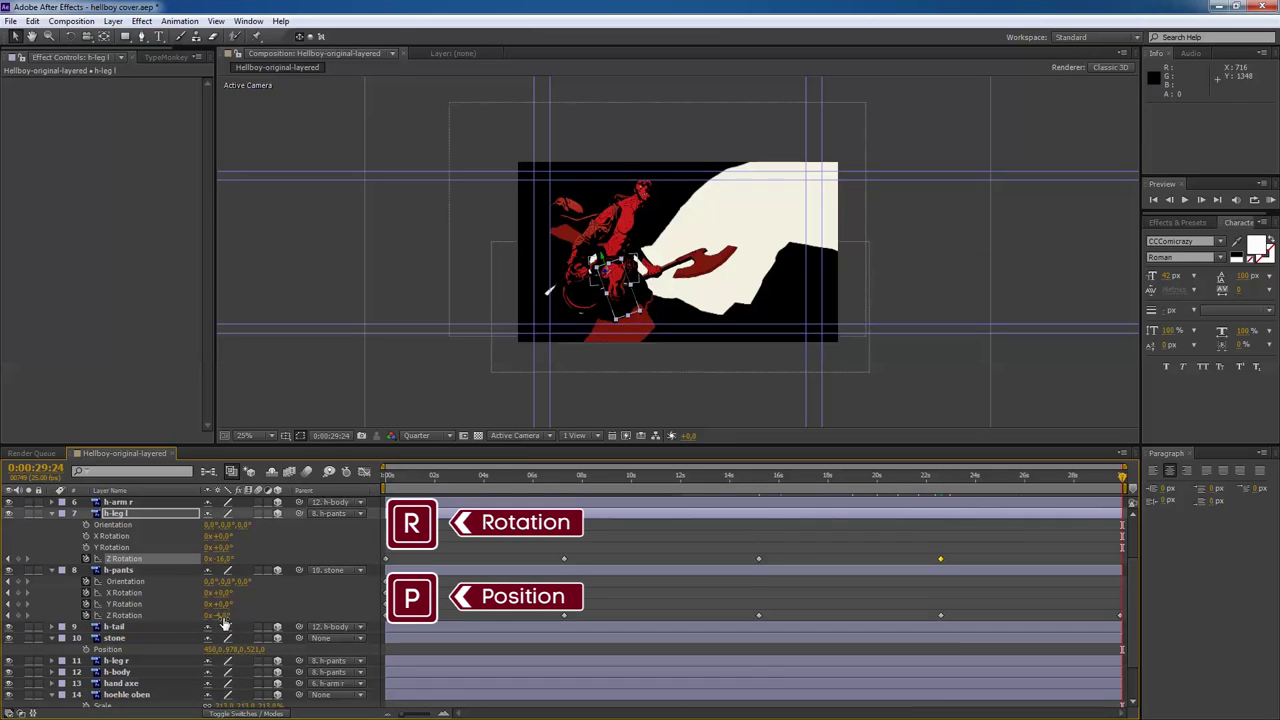
Play back the animation and key new Z Rotation poses for h-leg r.
left_click(117, 661)
key("space")
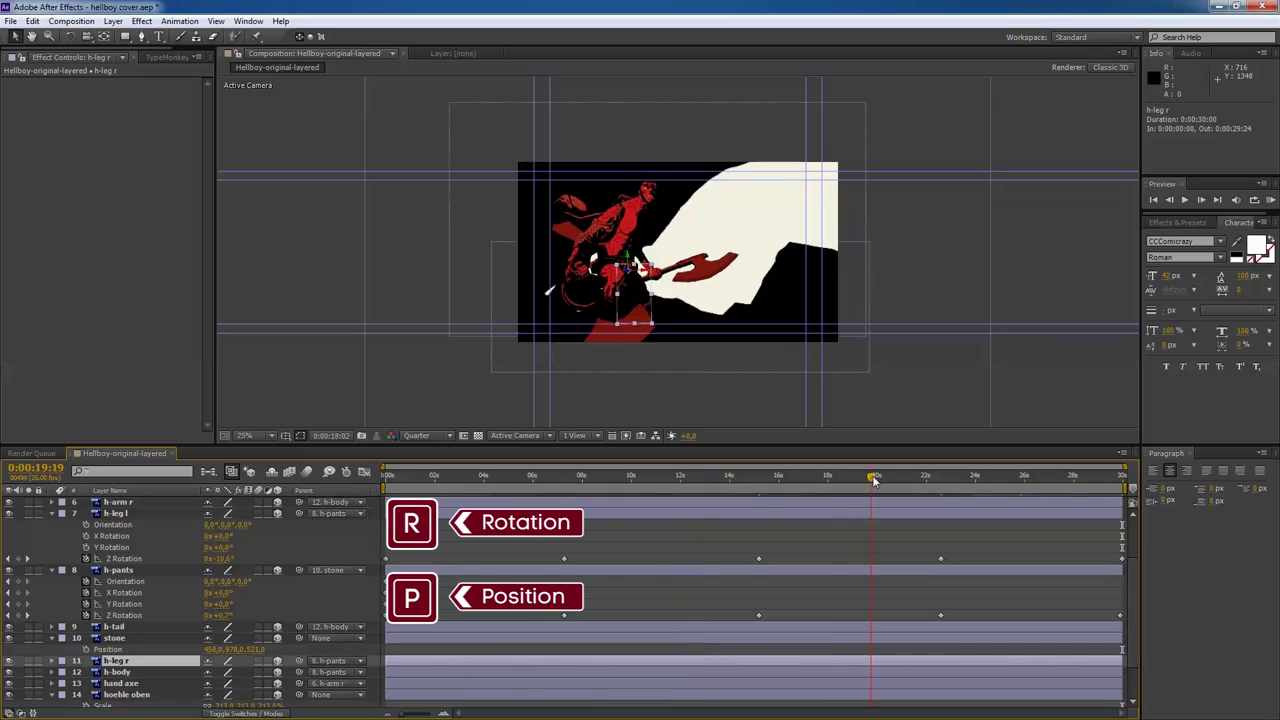
key("r")
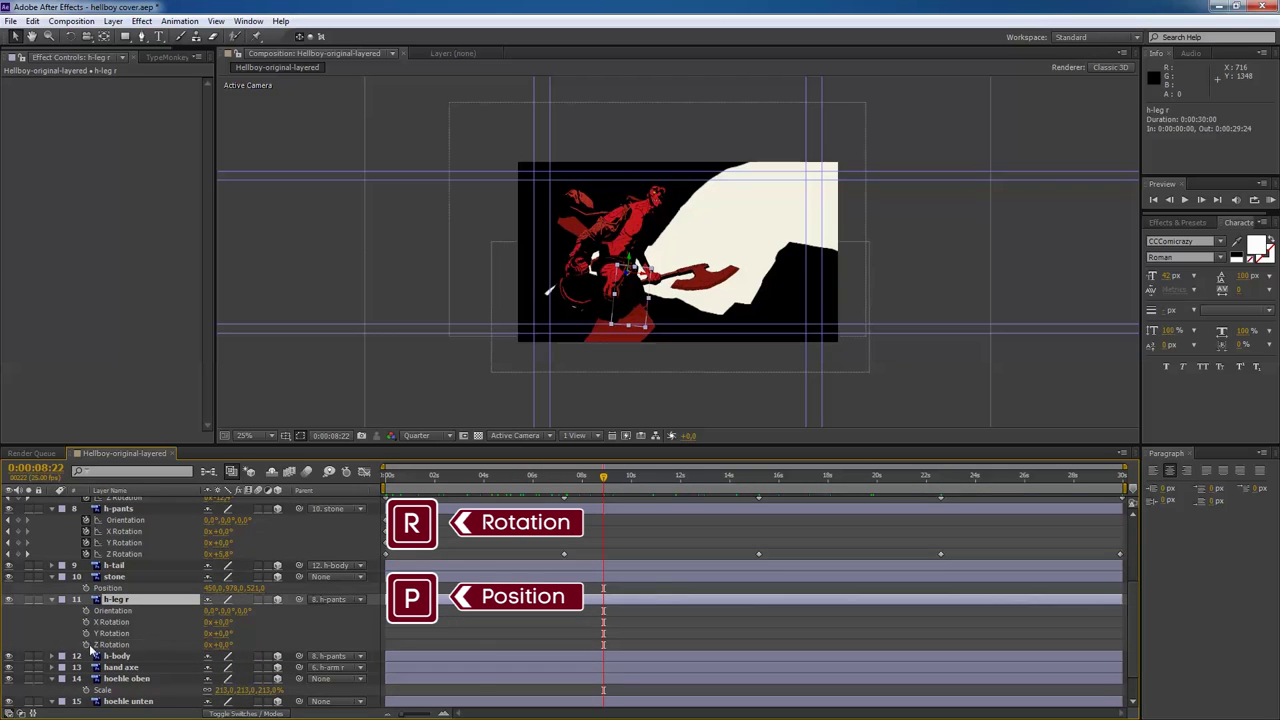
left_click_drag(218, 645, 220, 650)
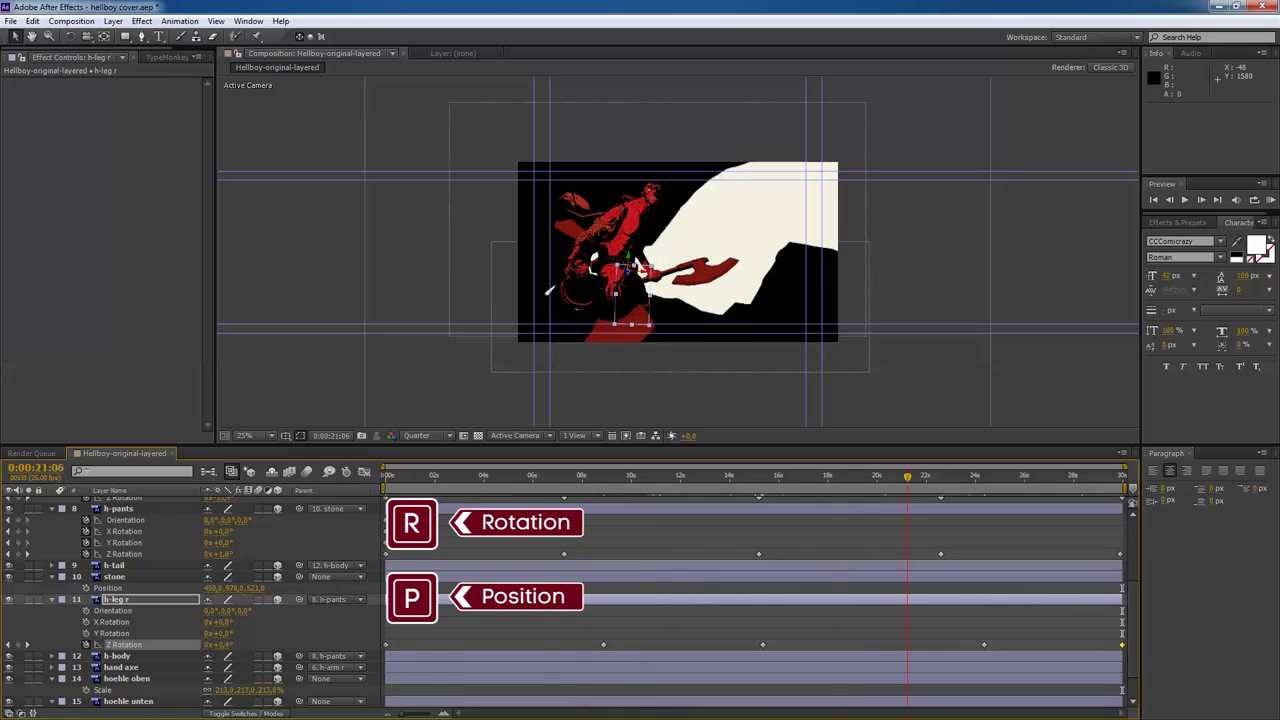
Rotate h-body at 7:05 to key new body poses.
left_click(117, 656)
key("r")
left_click(562, 490)
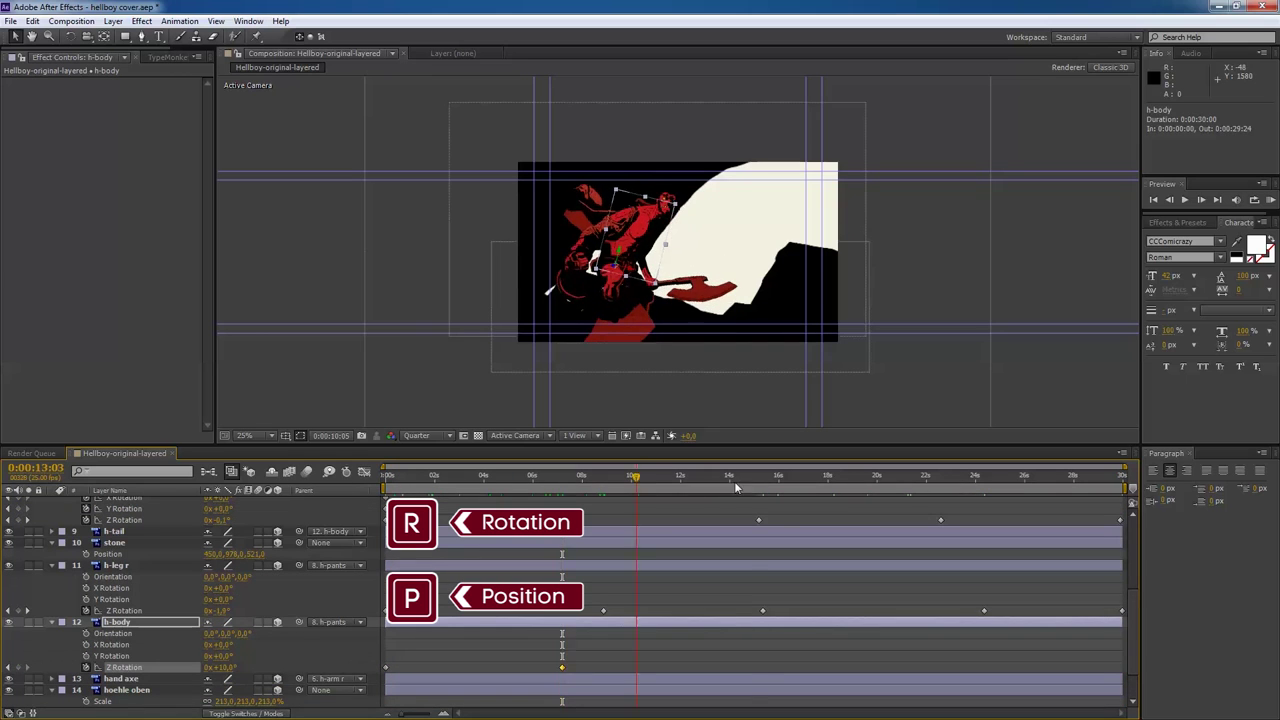
left_click_drag(218, 667, 240, 672)
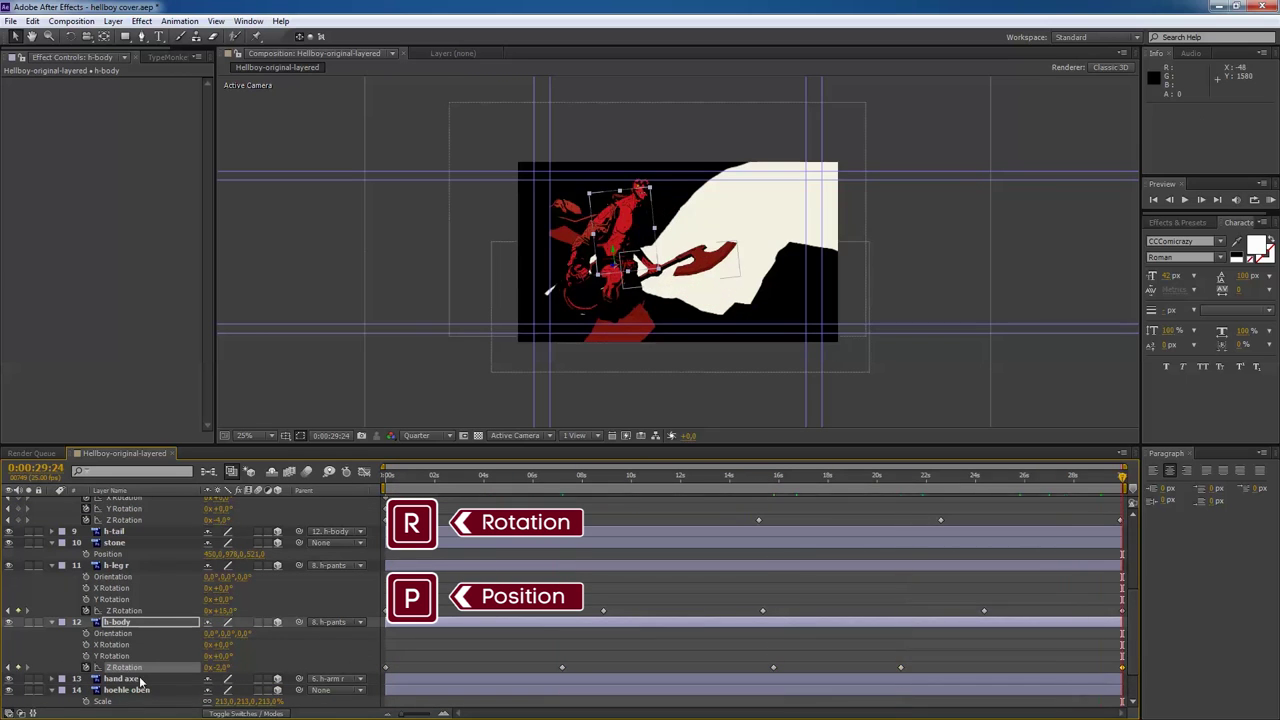
Move h-arm r below h-body in the layer stack and scrub to 15:12.
scroll(180, 600, "up", 5)
left_click(130, 572)
key("r")
key("End")
left_click(118, 683)
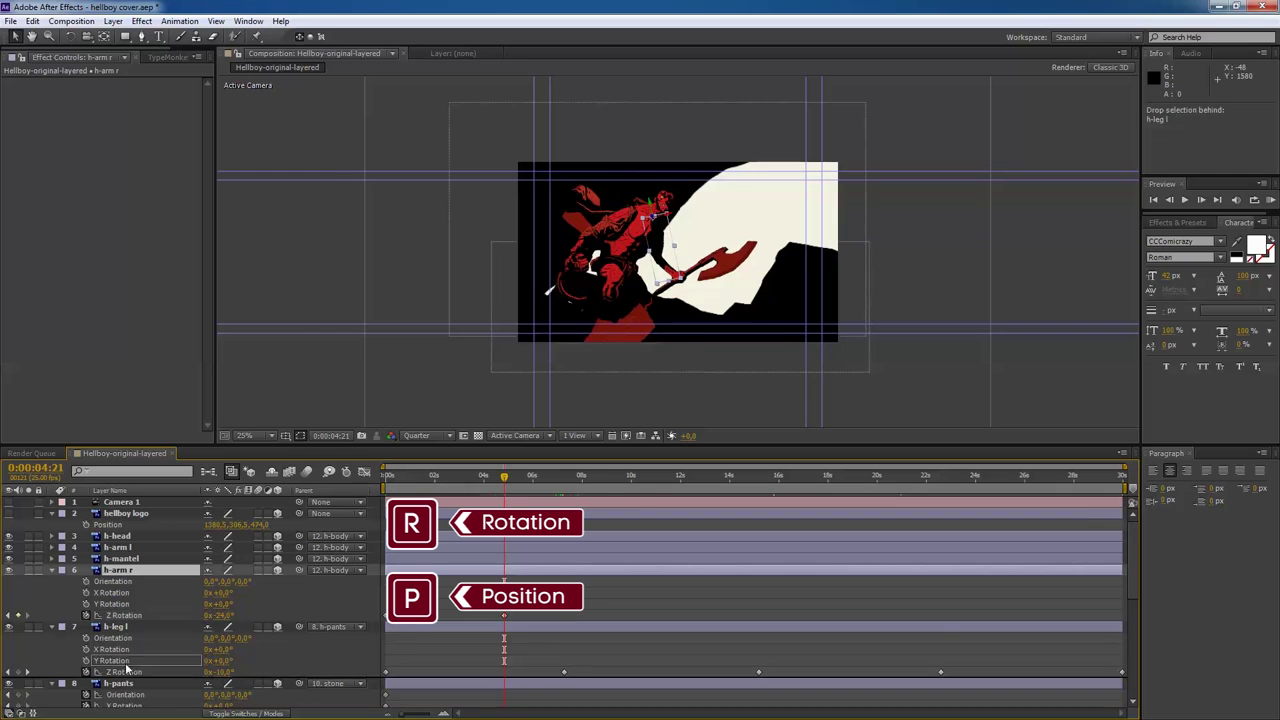
scroll(140, 626, "down", 8)
key("ctrl+Up")
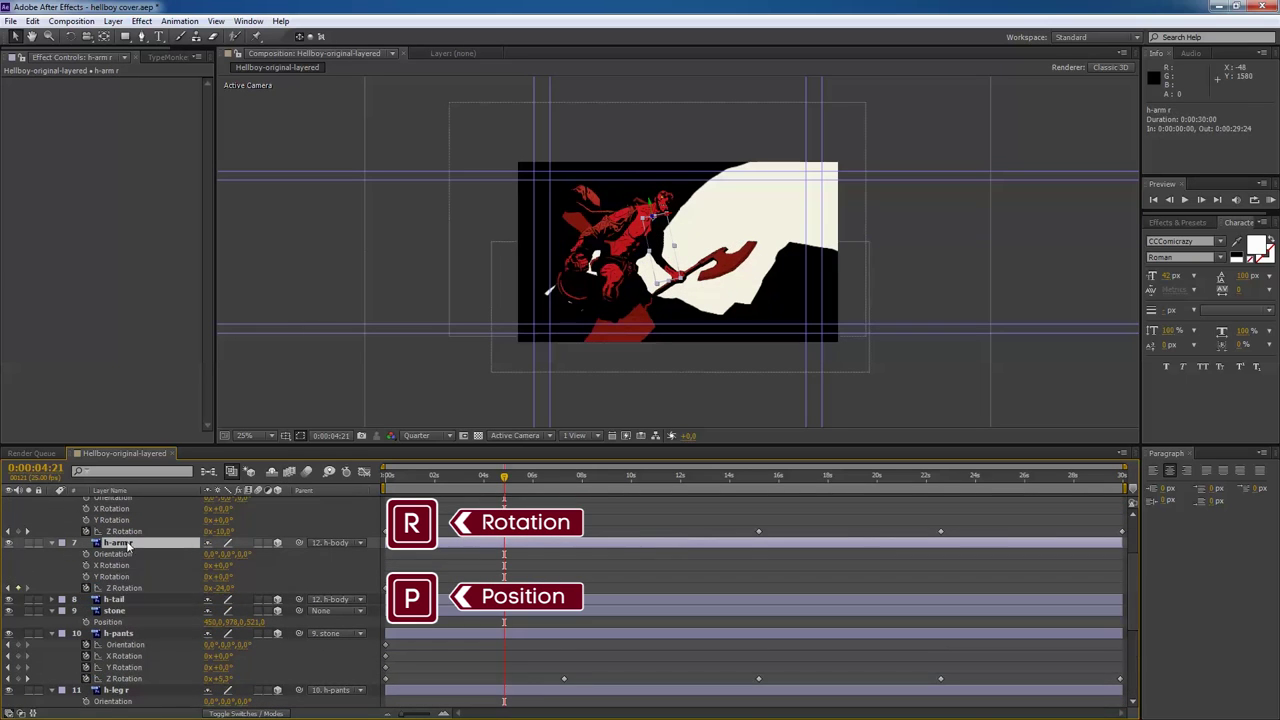
left_click_drag(124, 608, 217, 611)
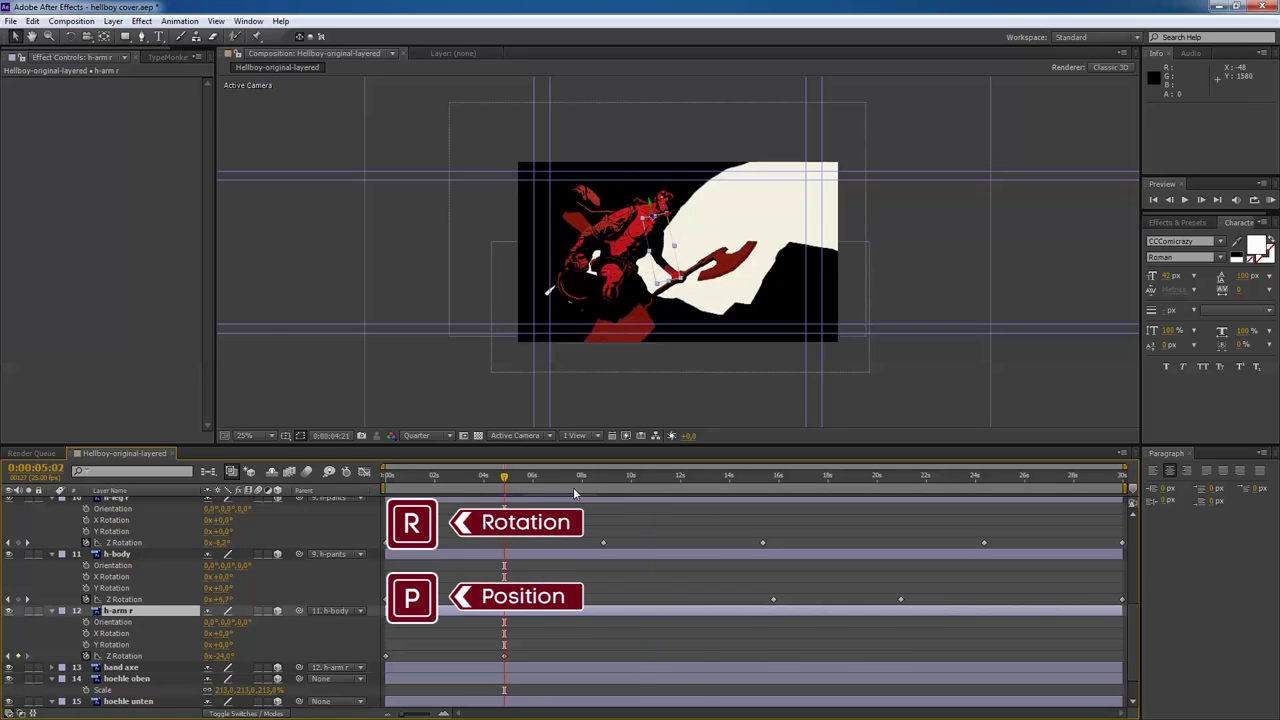
left_click_drag(575, 493, 769, 497)
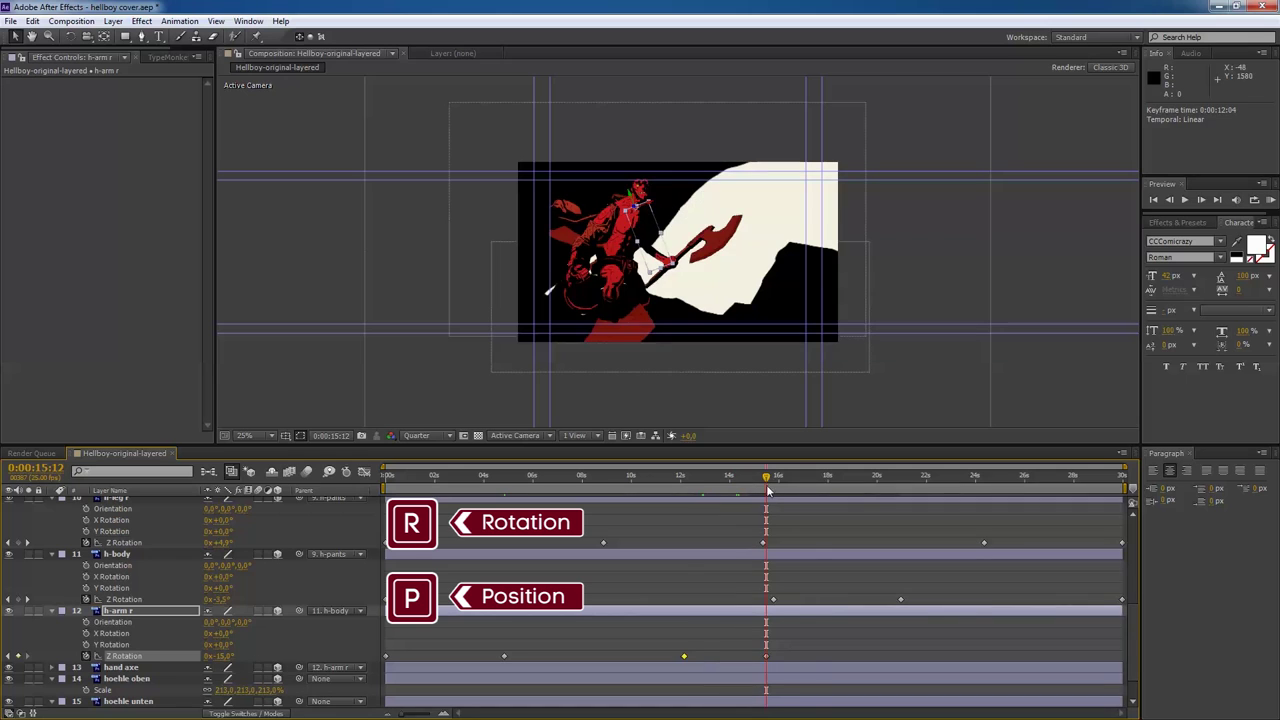
Show the hand axe rotation, then rotate h-tail to 50° at this time.
left_click(121, 666)
key("r")
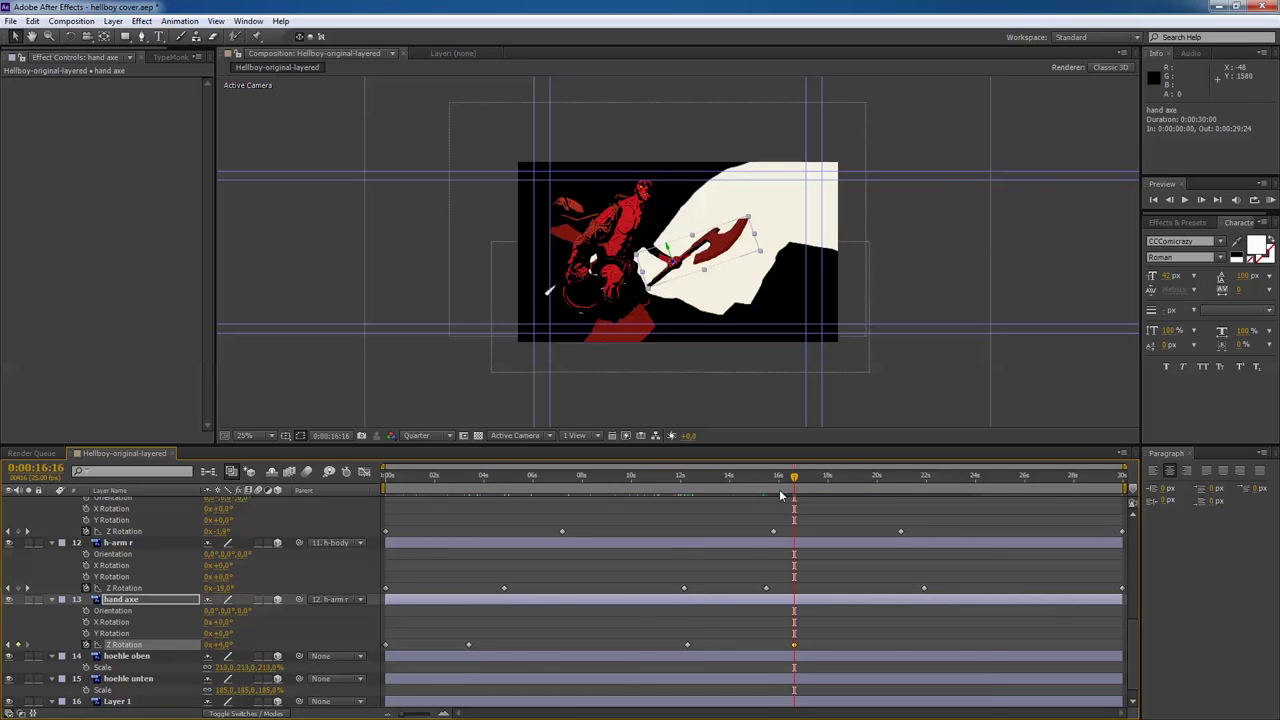
scroll(128, 640, "up", 5)
left_click(122, 567)
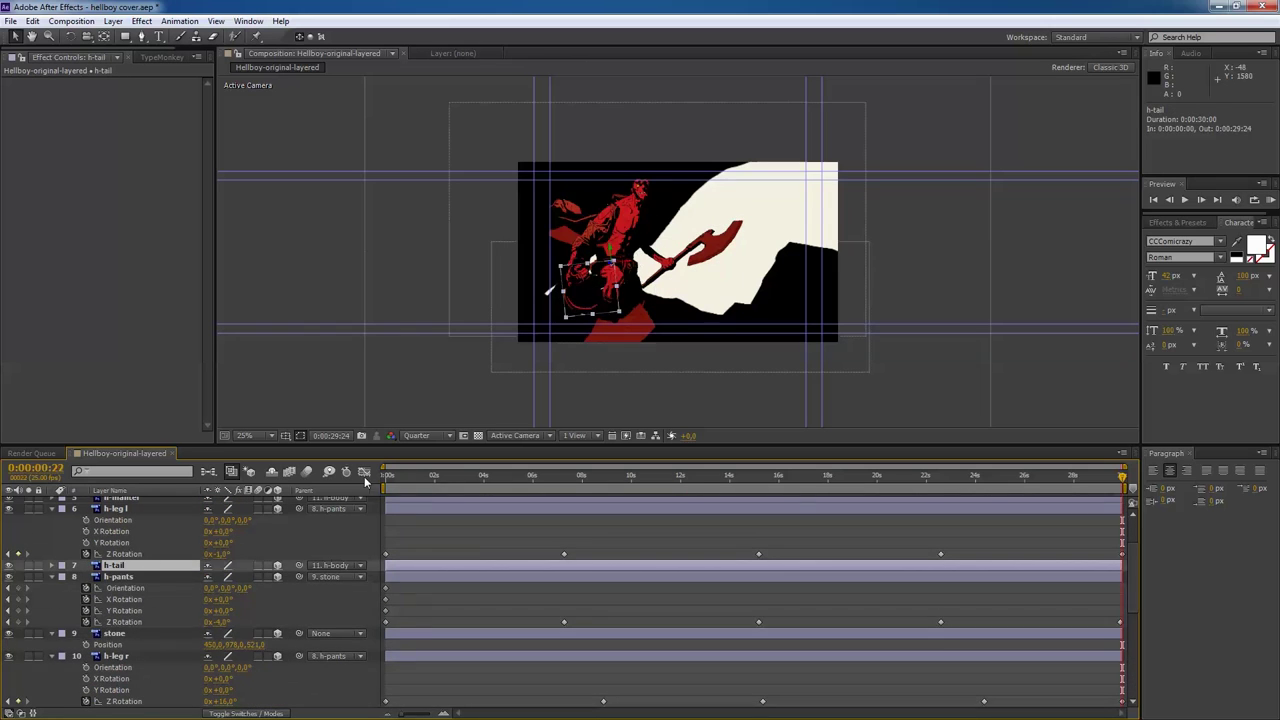
key("u")
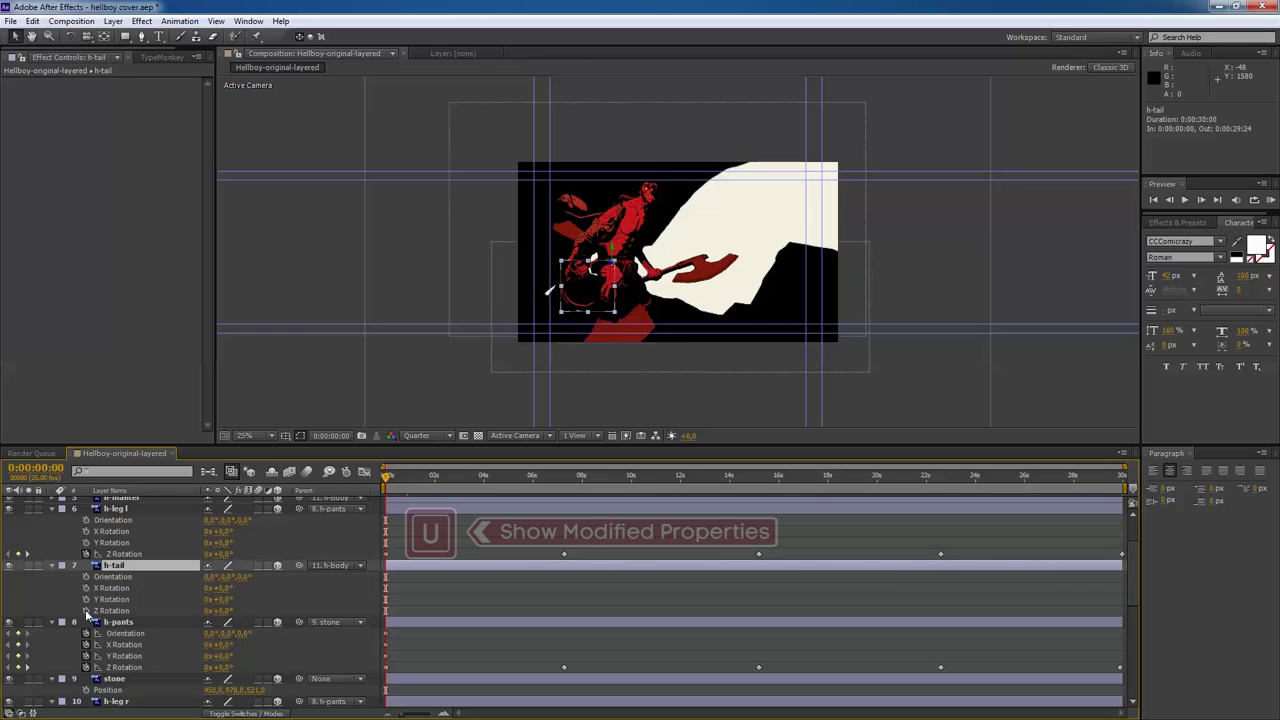
left_click_drag(224, 617, 553, 483)
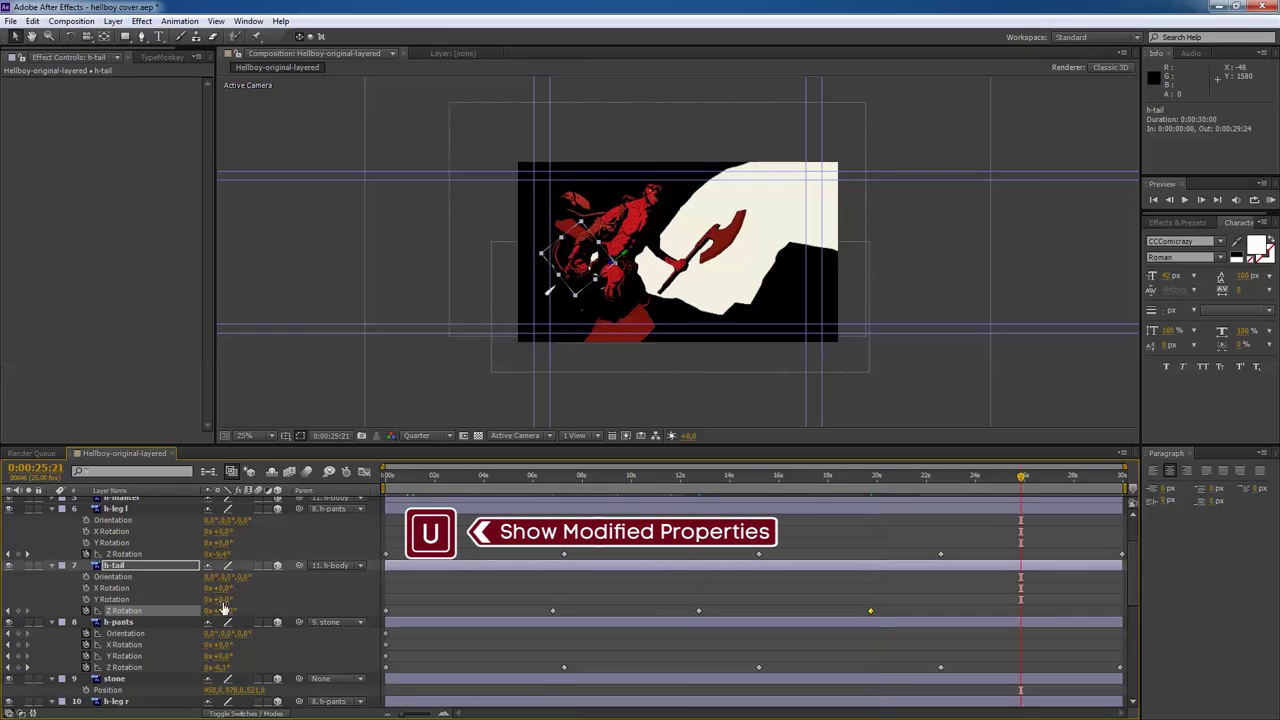
Key new Z Rotation values for h-arm l and reveal h-head's rotation properties.
key("ctrl+Up")
key("ctrl+Up")
key("ctrl+Up")
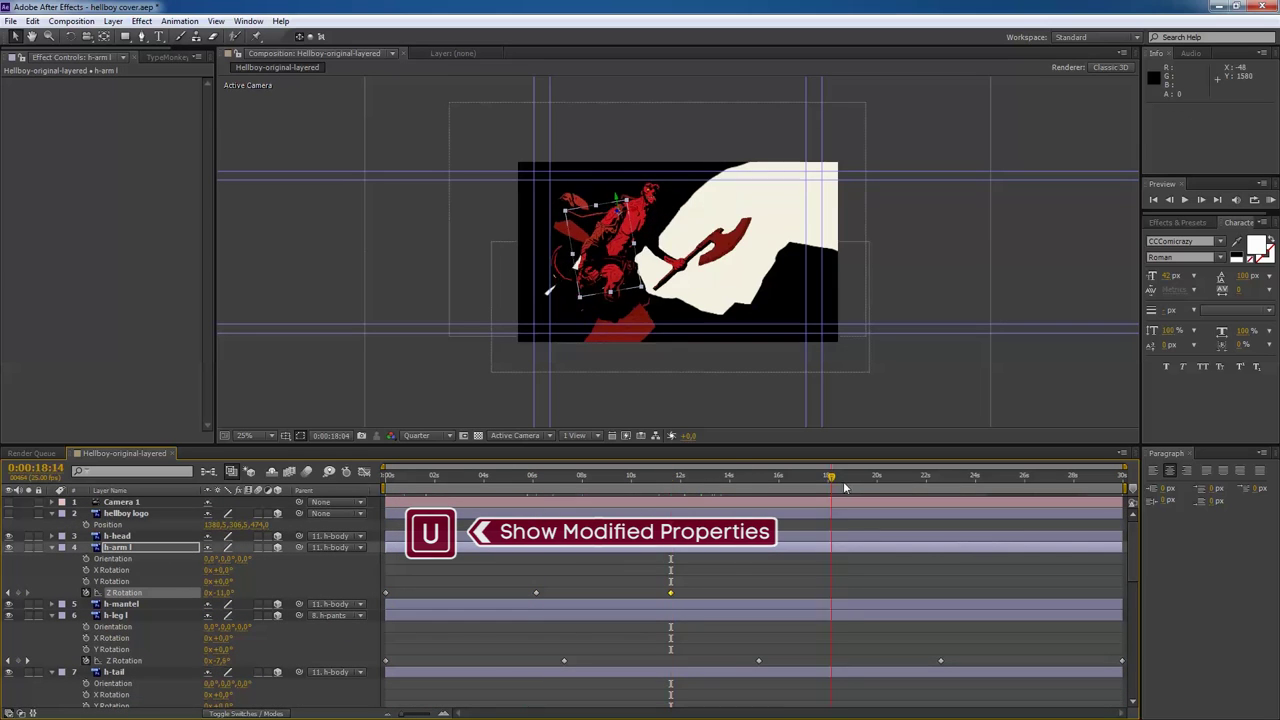
left_click_drag(218, 593, 224, 605)
key("End")
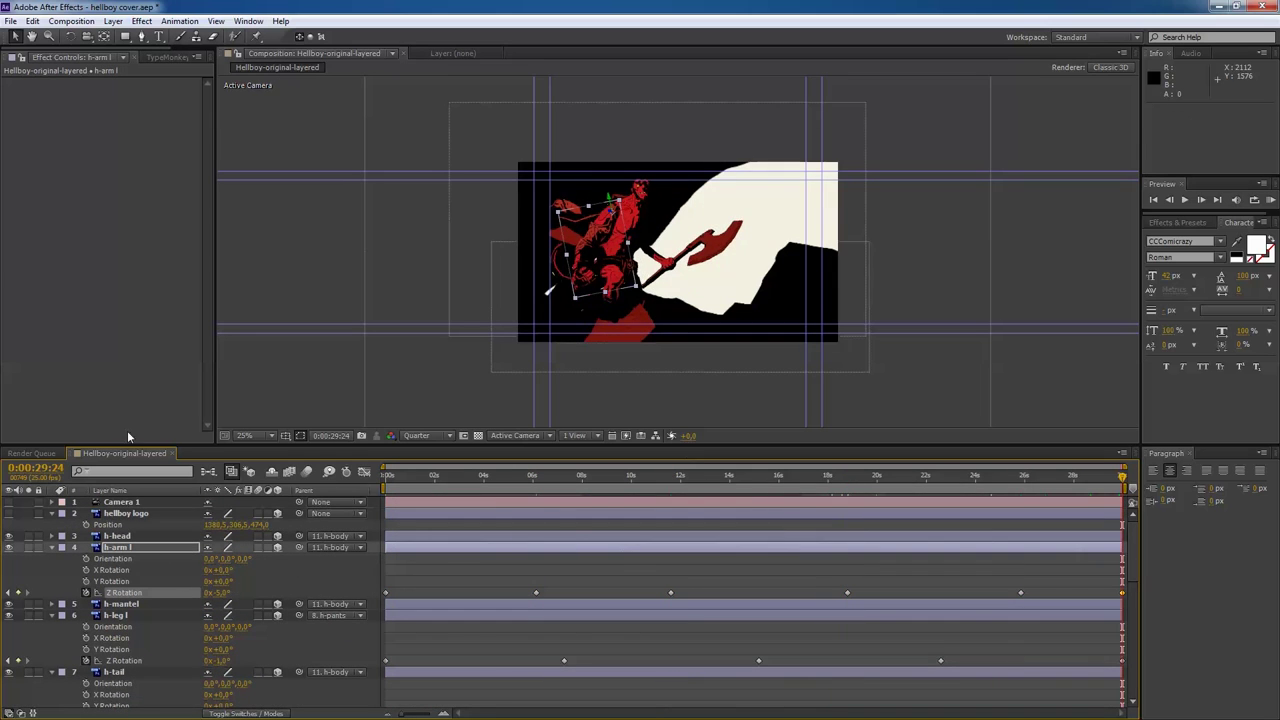
key("ctrl+Up")
key("r")
left_click(485, 476)
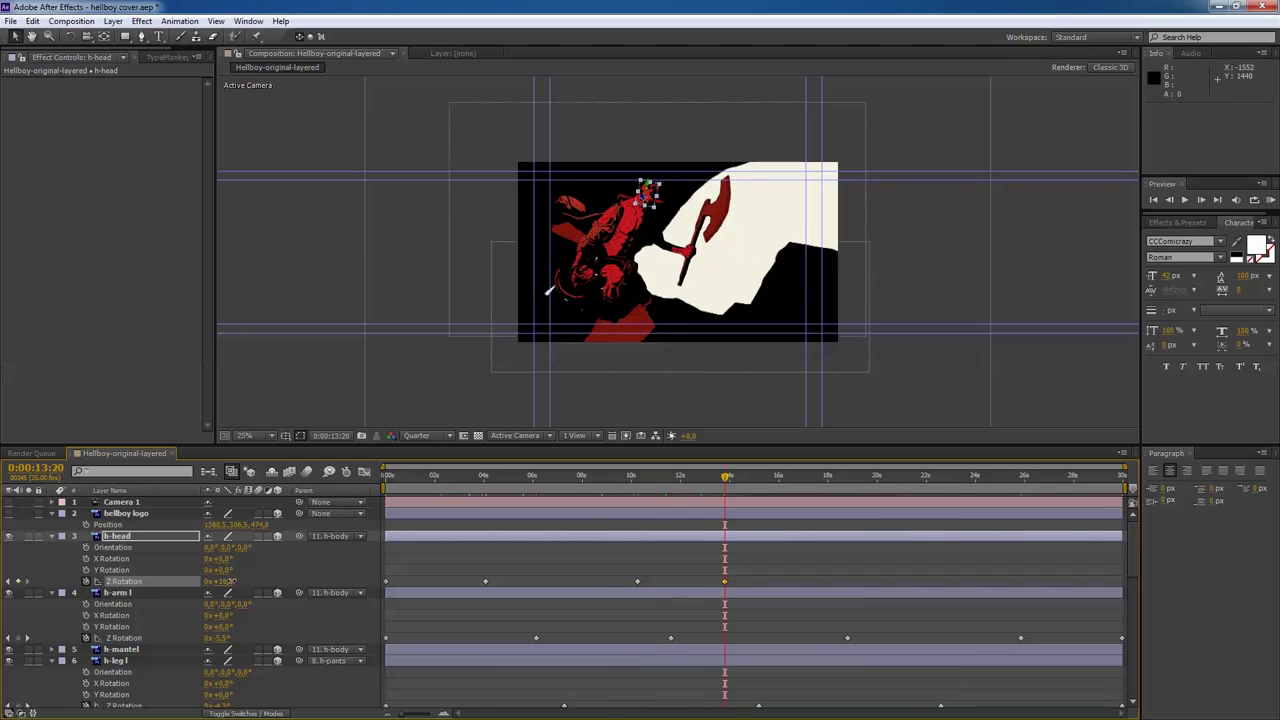
Zoom to 50%, reframe the scene with the Camera tool, and move the hellboy logo up-left.
key("period")
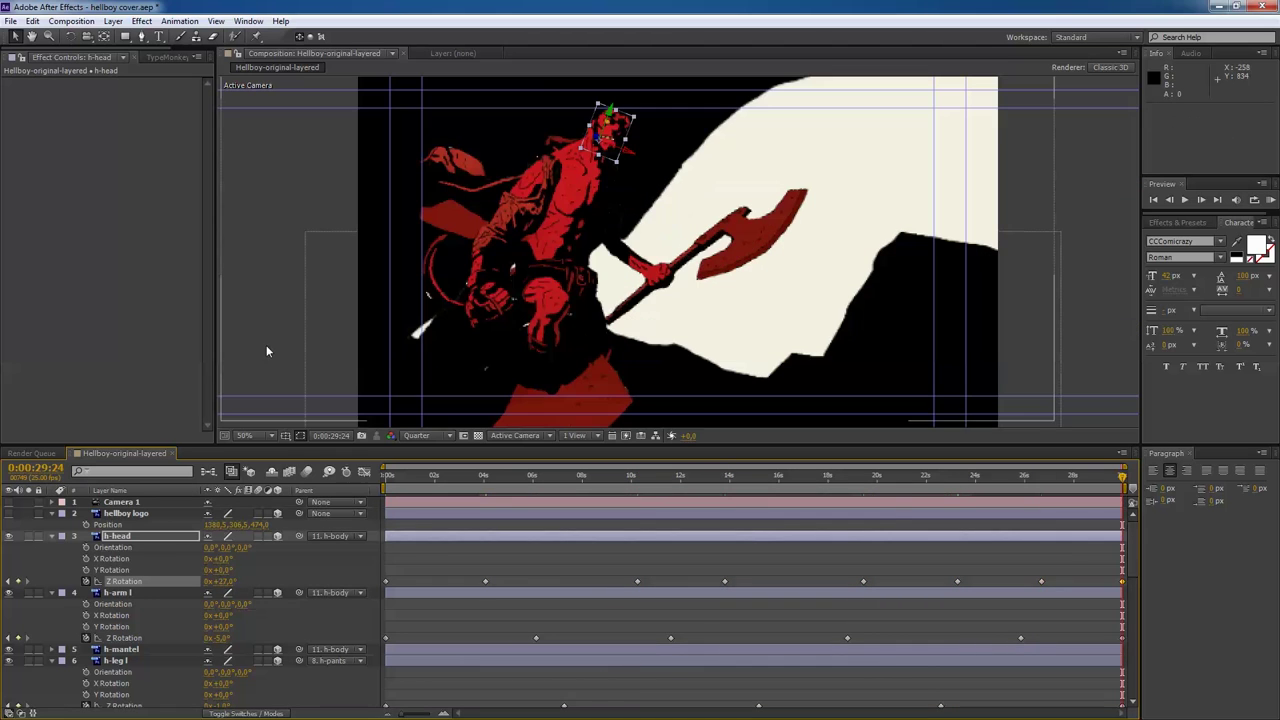
left_click_drag(620, 478, 1200, 456)
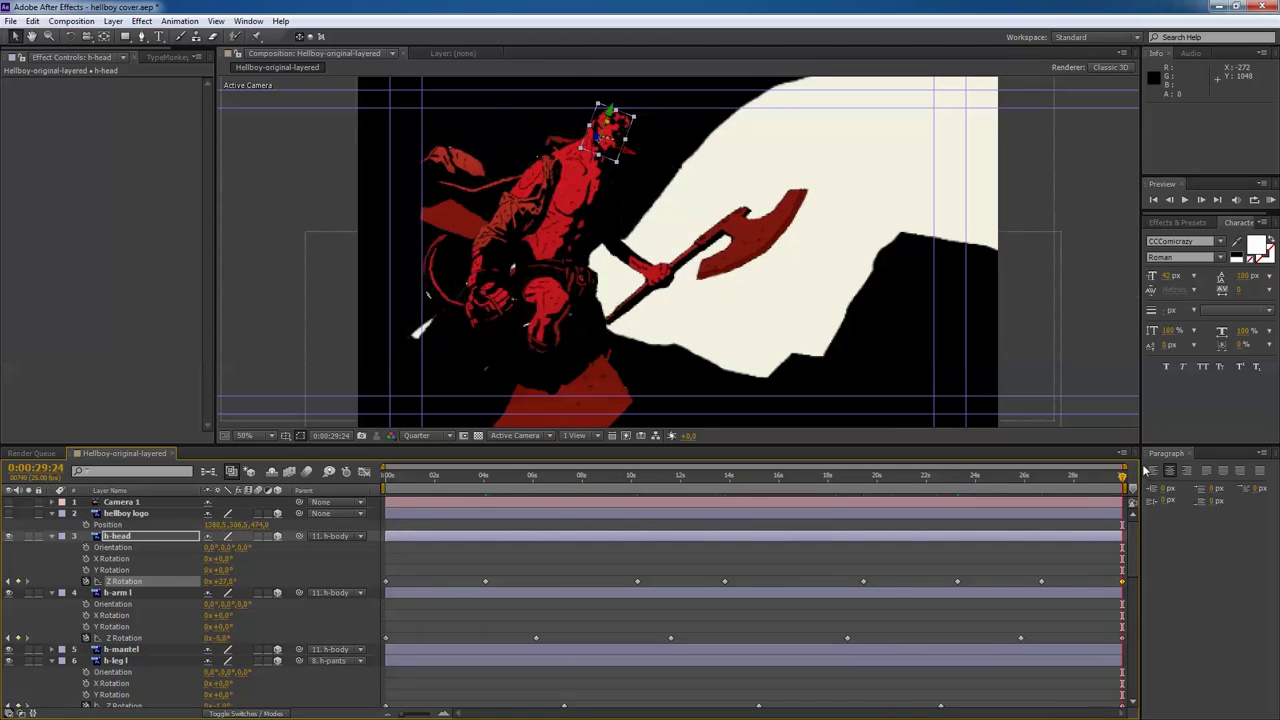
key("c")
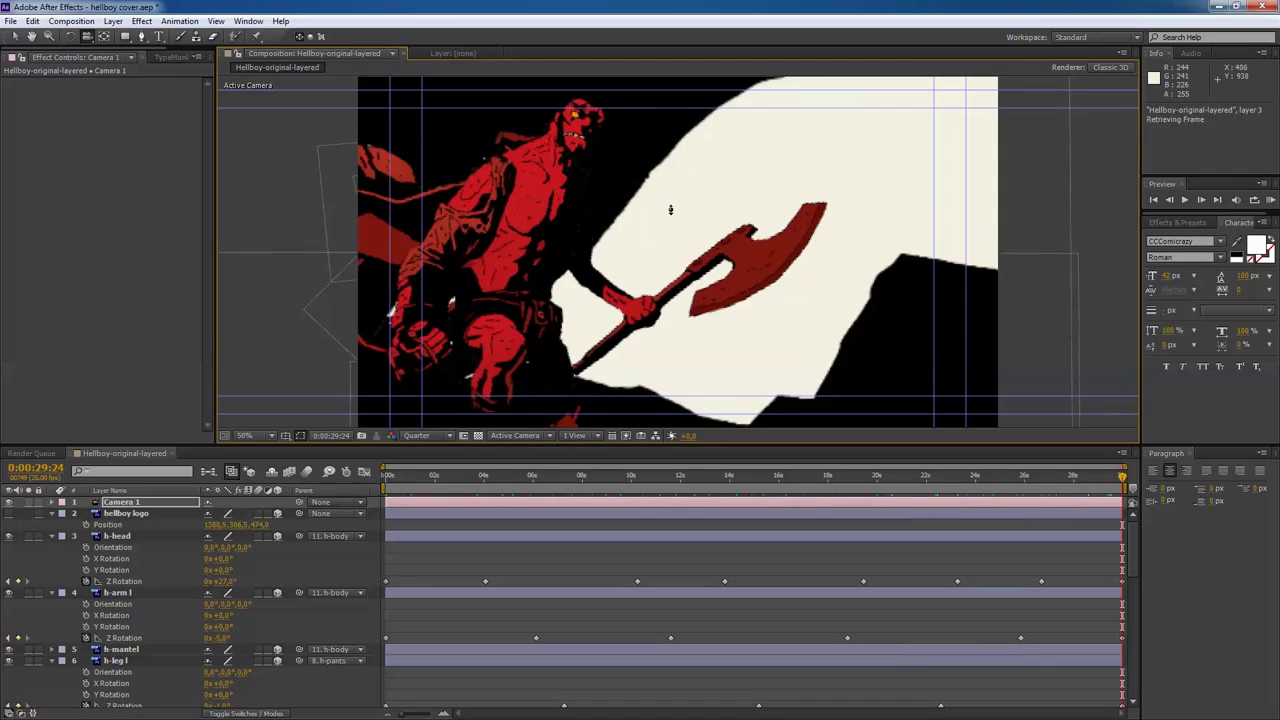
left_click_drag(700, 300, 98, 488)
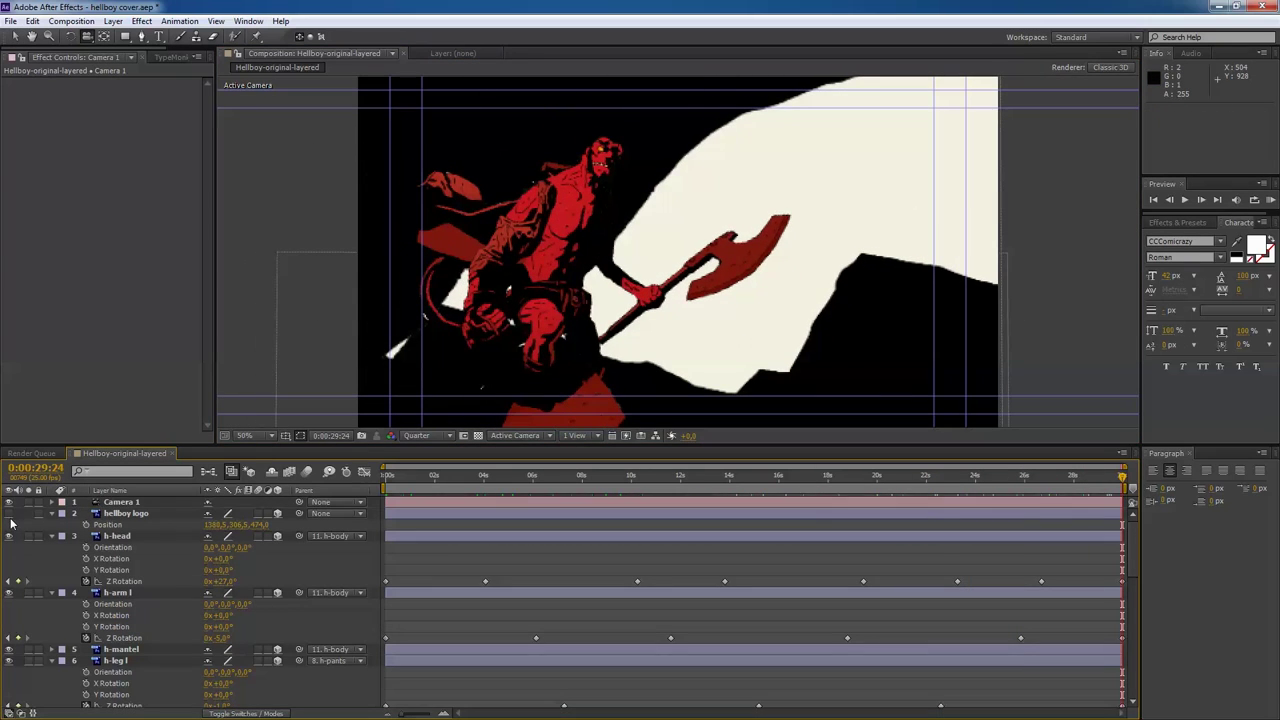
left_click(137, 514)
left_click_drag(263, 526, 155, 524)
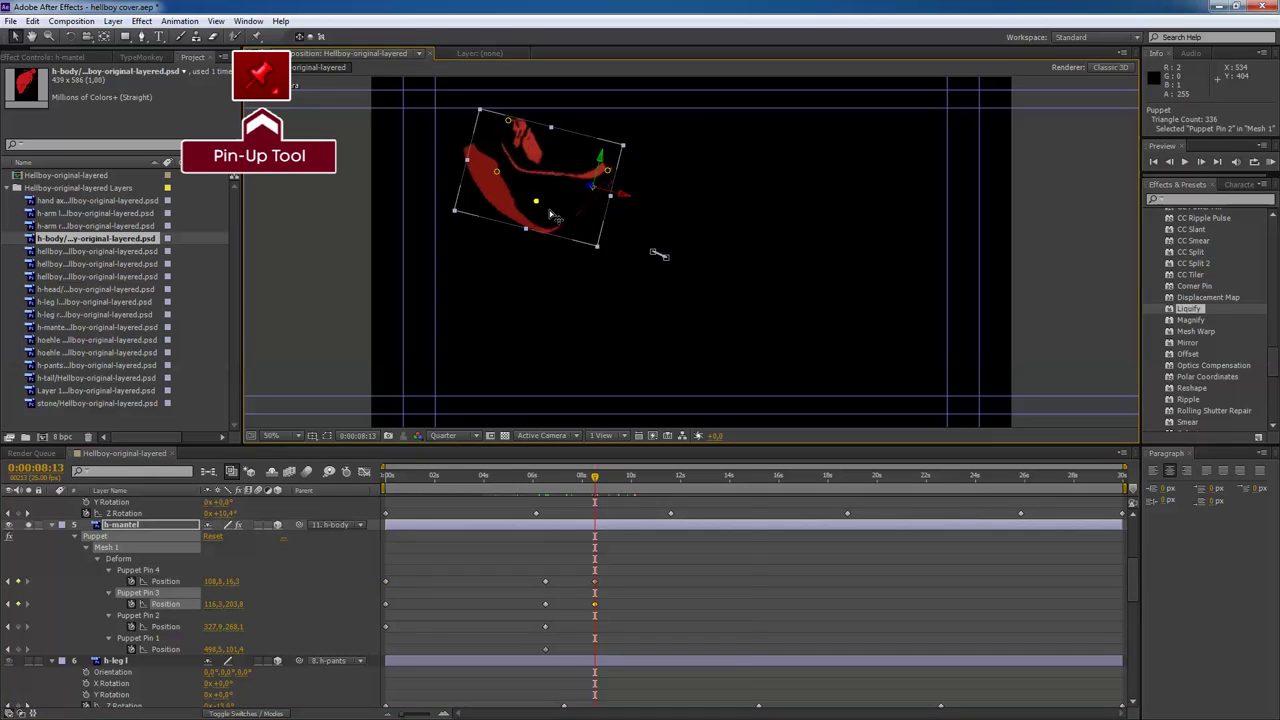
Paste the starting cape pin positions at 14:19 and drag the pins into a new pose.
left_click_drag(434, 563, 386, 632)
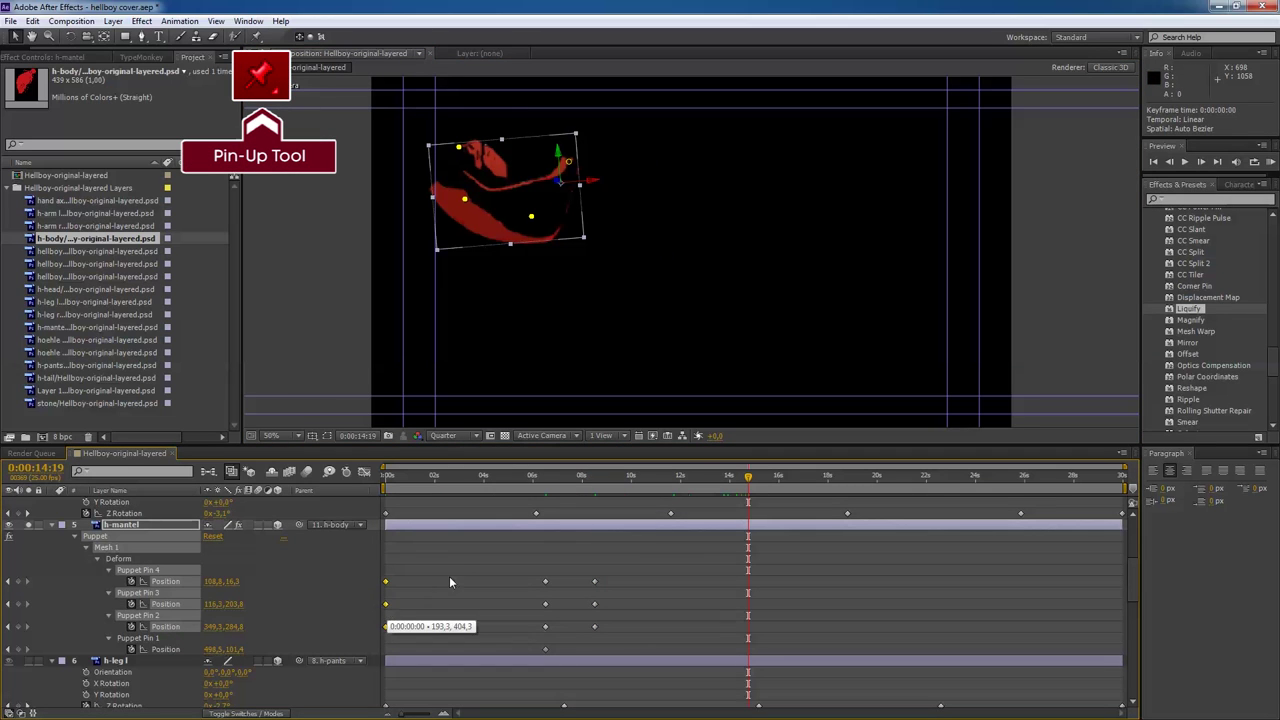
key("ctrl+v")
left_click_drag(751, 485, 751, 498)
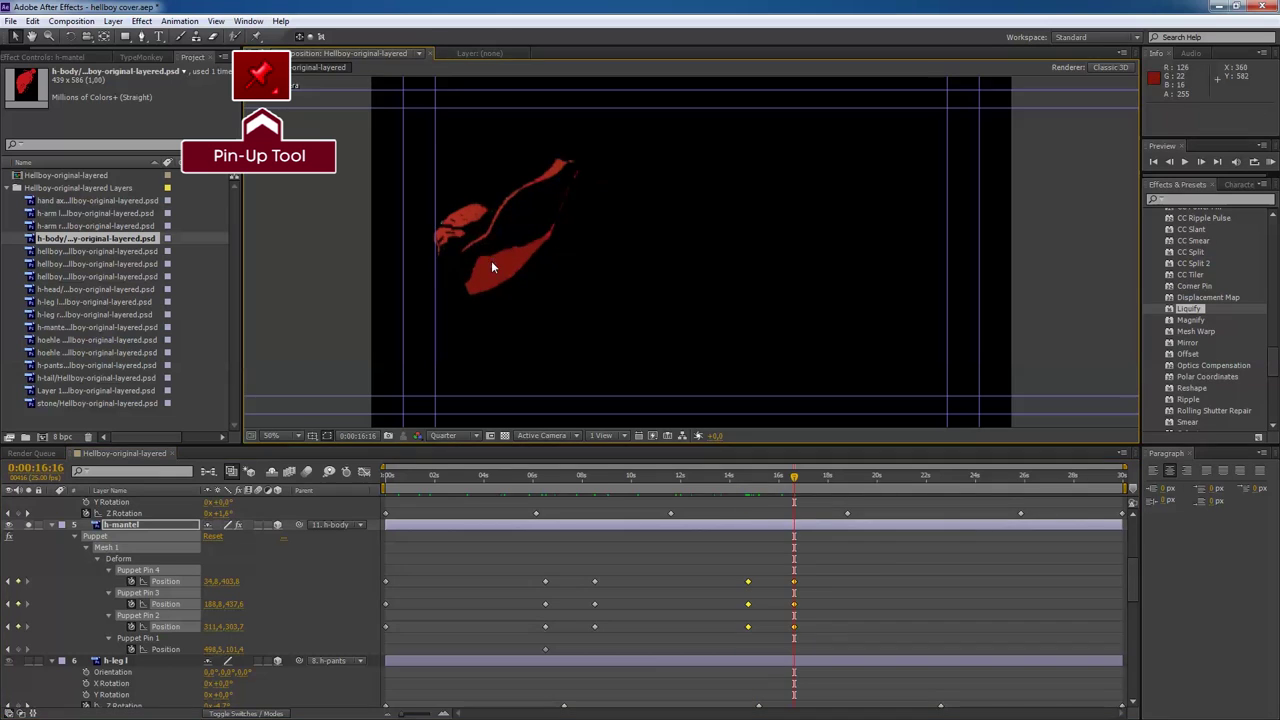
mouse_move(469, 258)
left_mouse_down()
mouse_move(557, 275)
mouse_move(571, 245)
left_mouse_up()
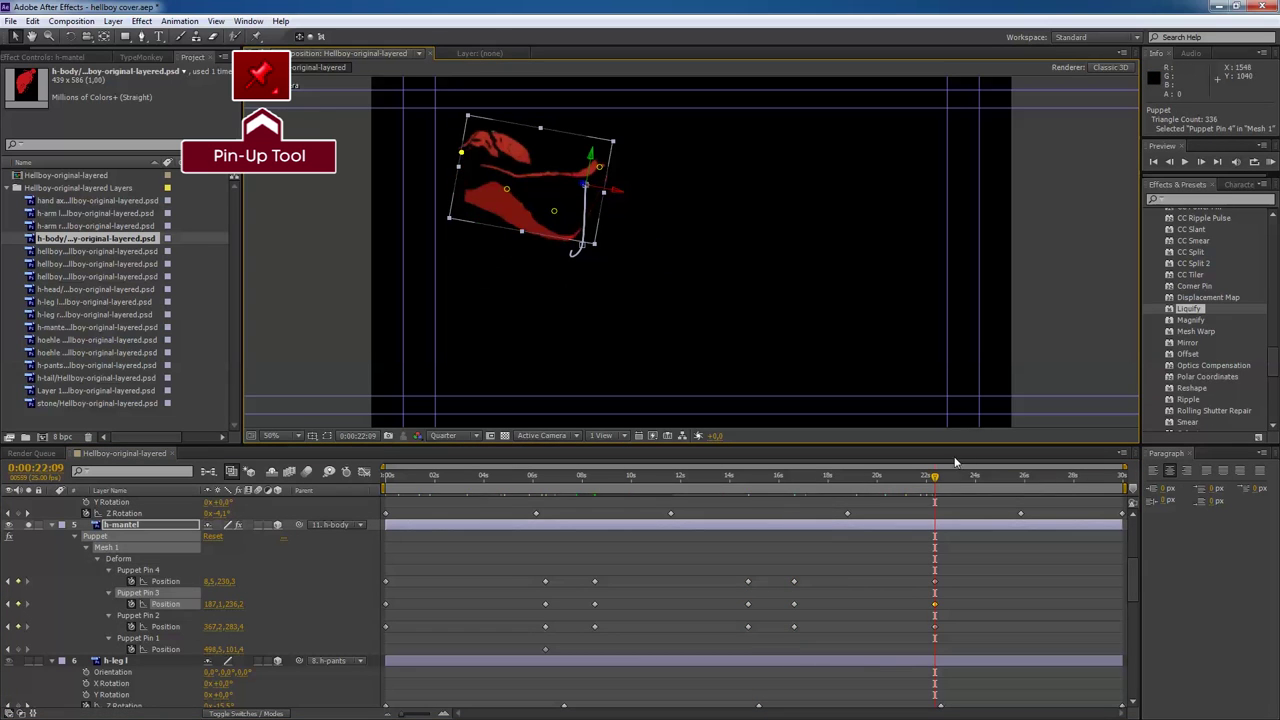
left_click_drag(461, 152, 427, 228)
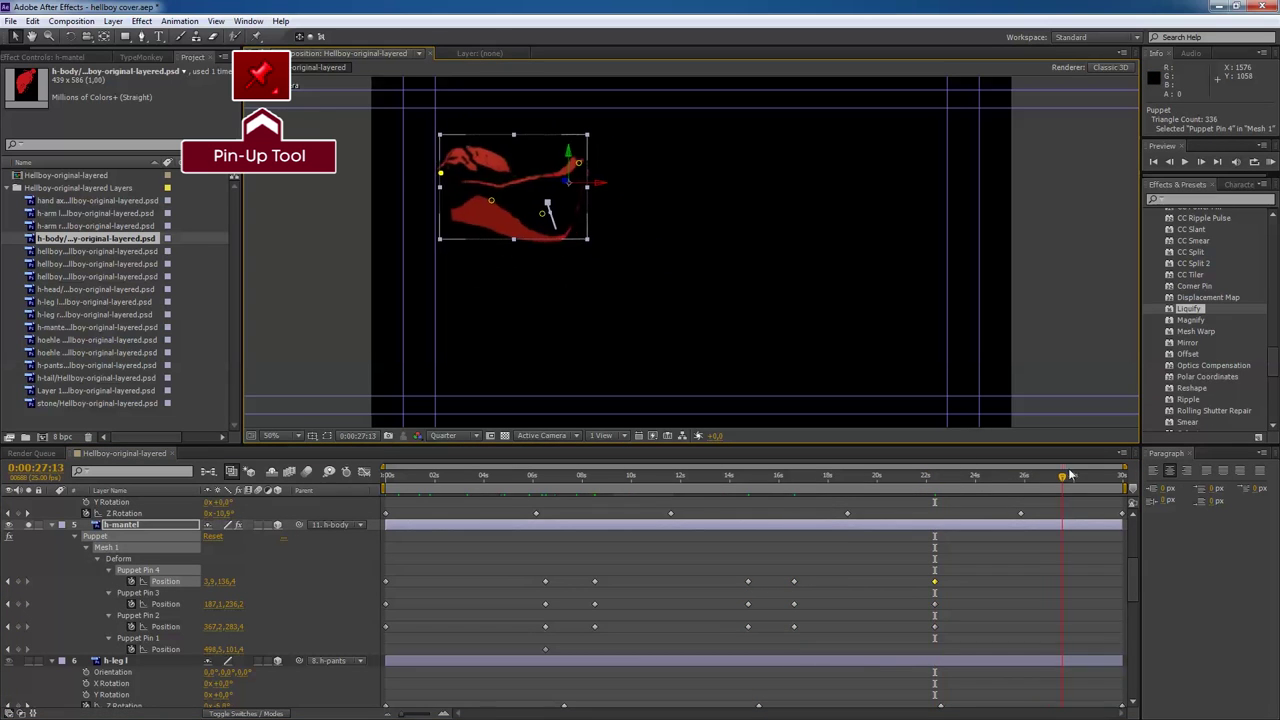
left_click_drag(538, 207, 542, 190)
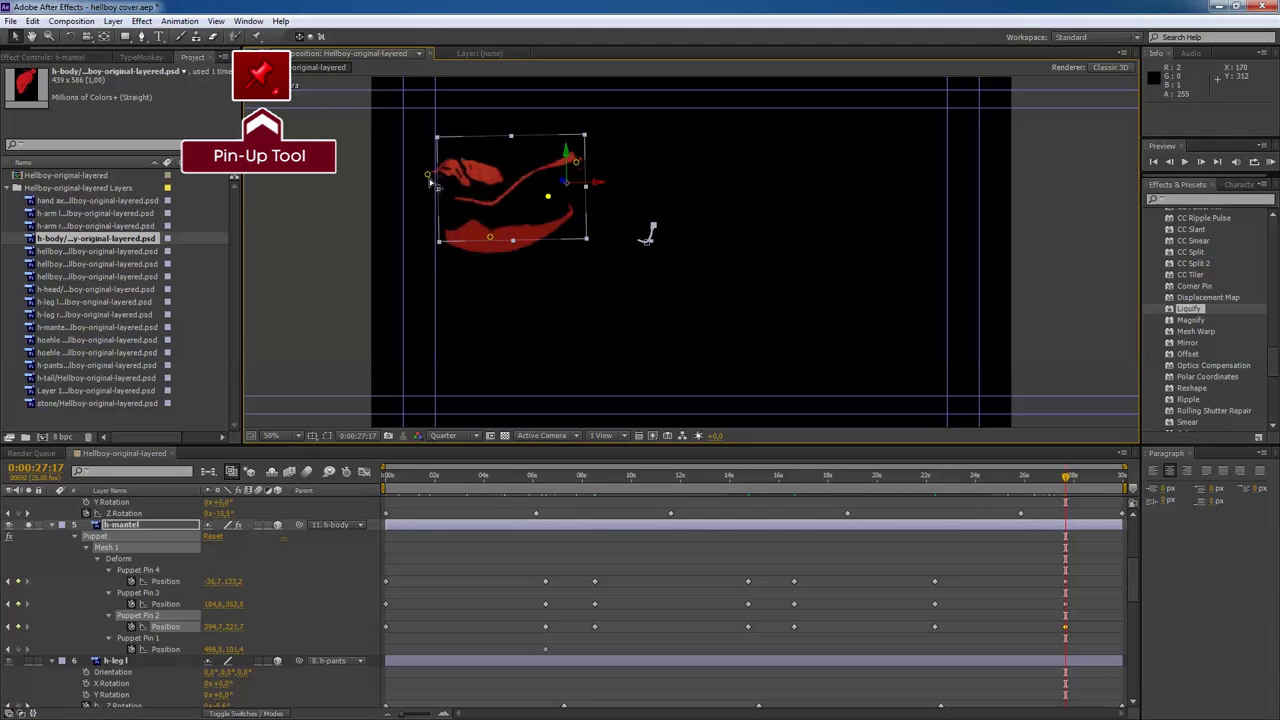
left_click_drag(429, 178, 430, 194)
Apply Easy Ease to all cape pin keyframes and scrub back to preview.
left_click_drag(1062, 641, 943, 606)
right_click(943, 606)
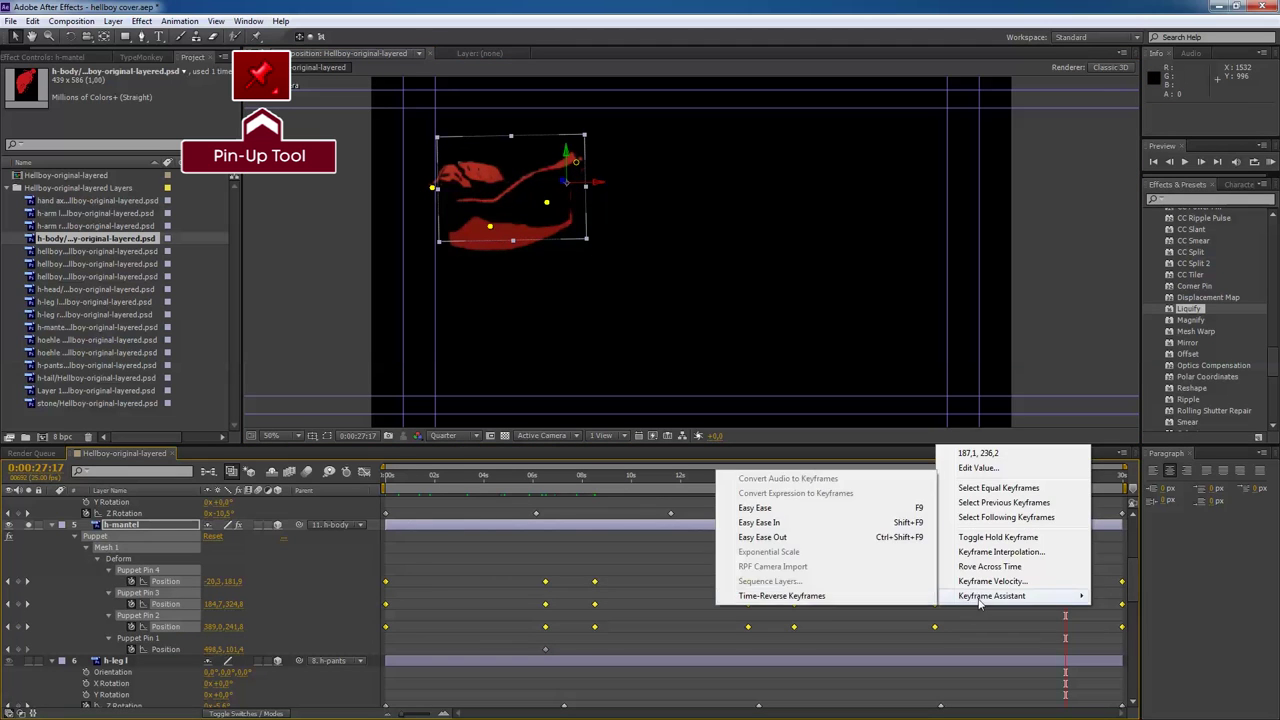
left_click(850, 529)
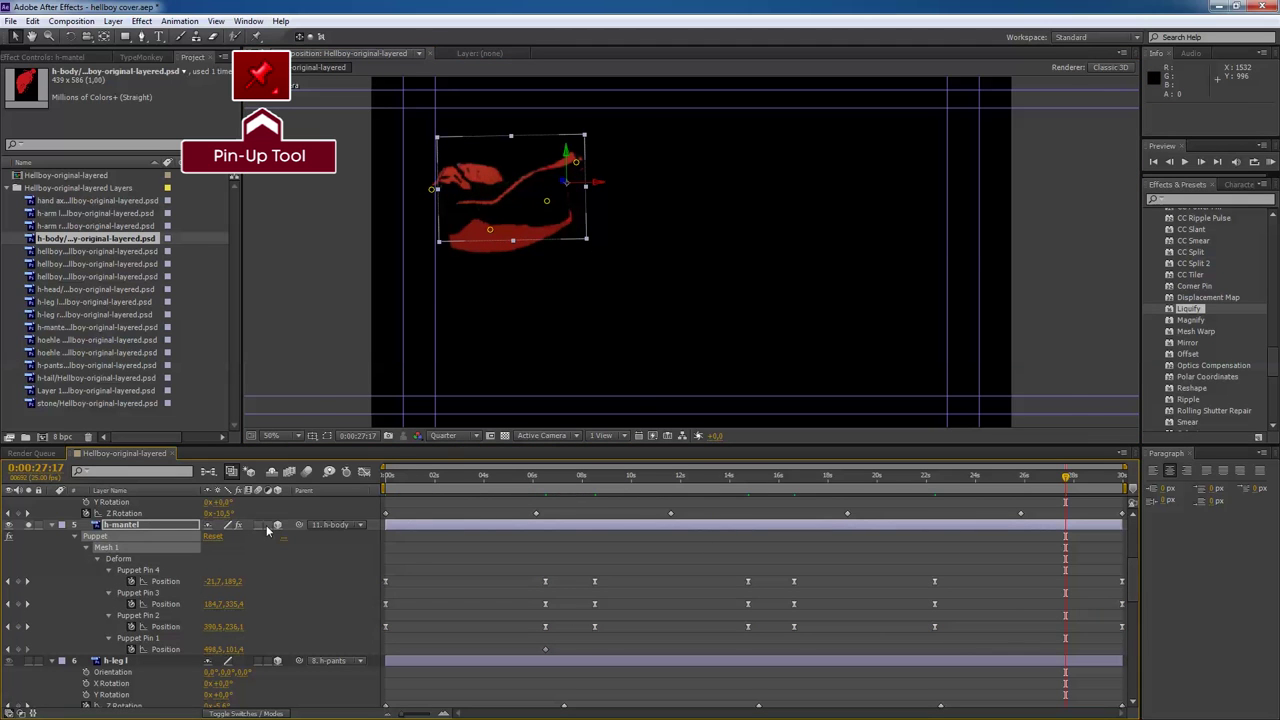
mouse_move(470, 477)
left_mouse_down()
mouse_move(529, 477)
mouse_move(386, 484)
left_mouse_up()
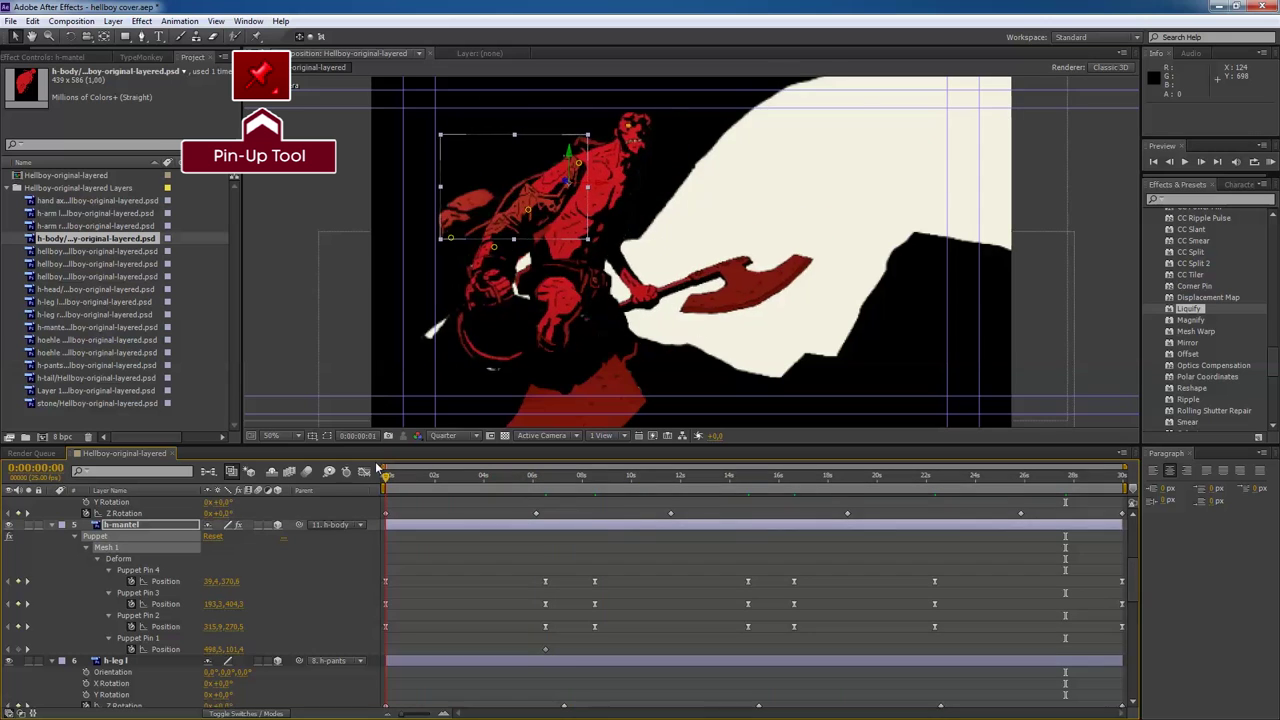
scroll(137, 607, "down", 5)
scroll(137, 607, "up", 3)
Solo h-tail, place a puppet pin on it, and preview the tail animation.
left_click(127, 556)
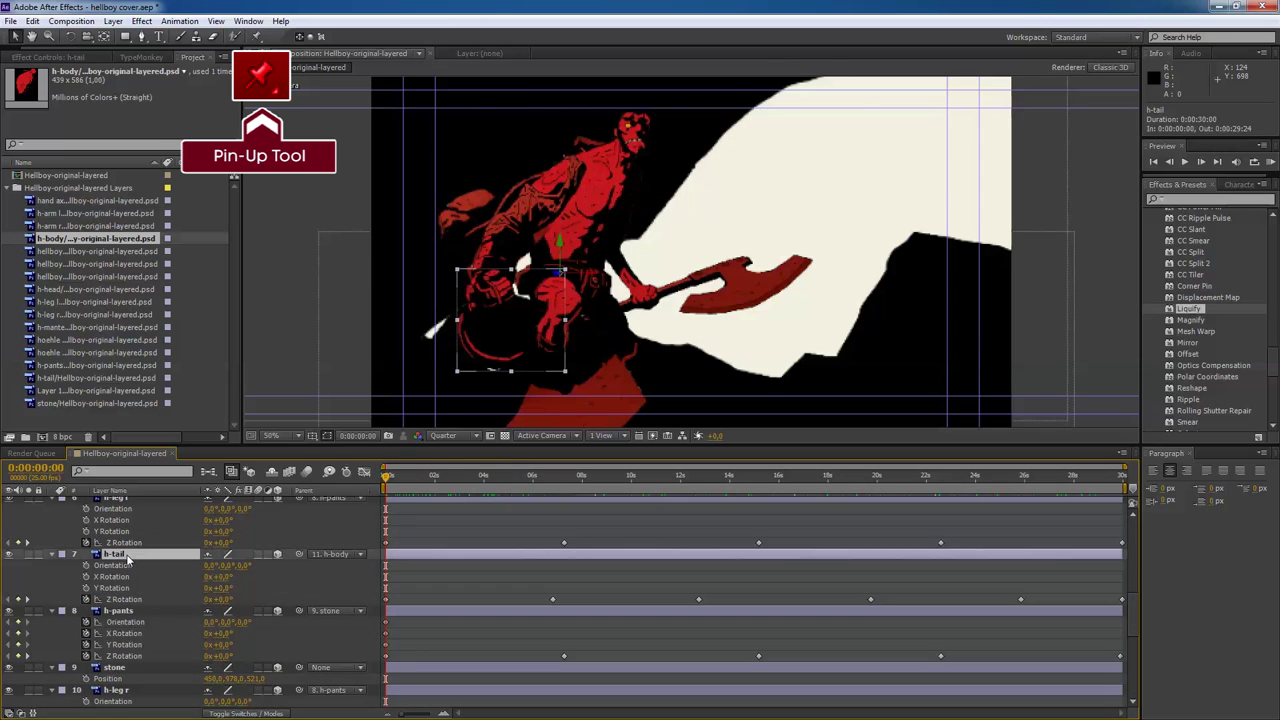
left_click(28, 556)
key("ctrl+p")
left_click(556, 278)
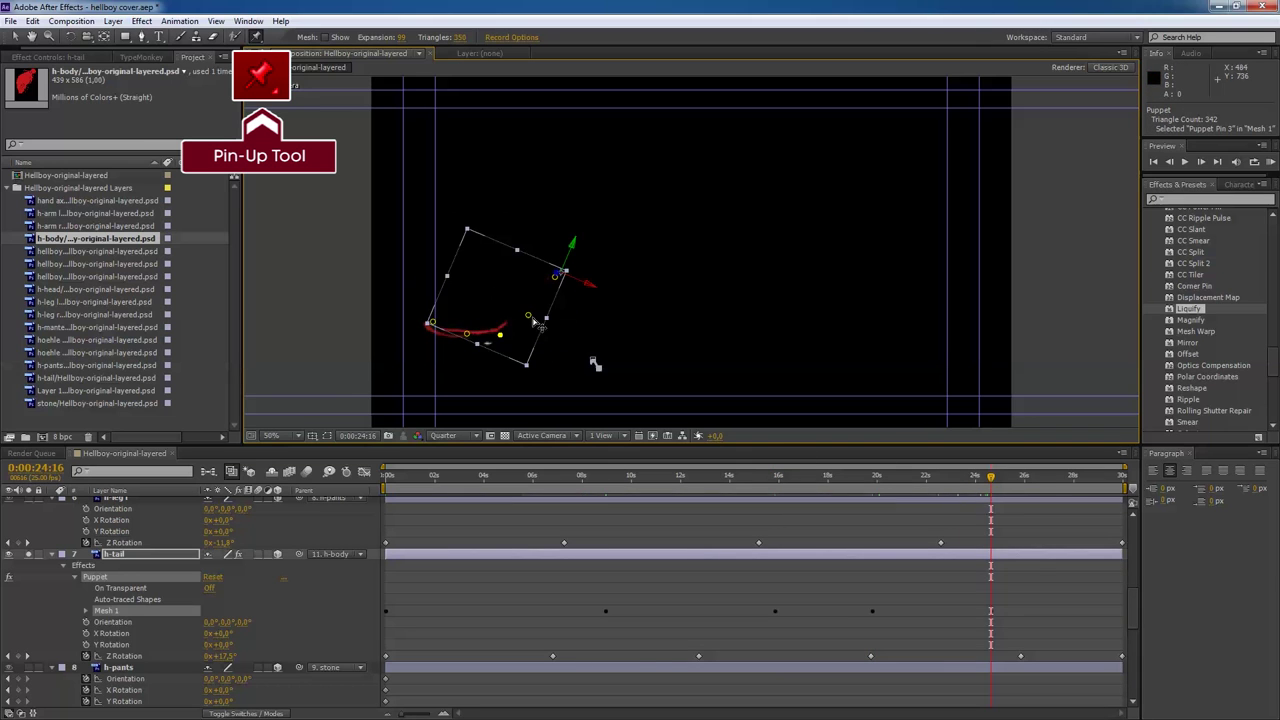
mouse_move(760, 483)
left_mouse_down()
mouse_move(788, 488)
mouse_move(413, 476)
left_mouse_up()
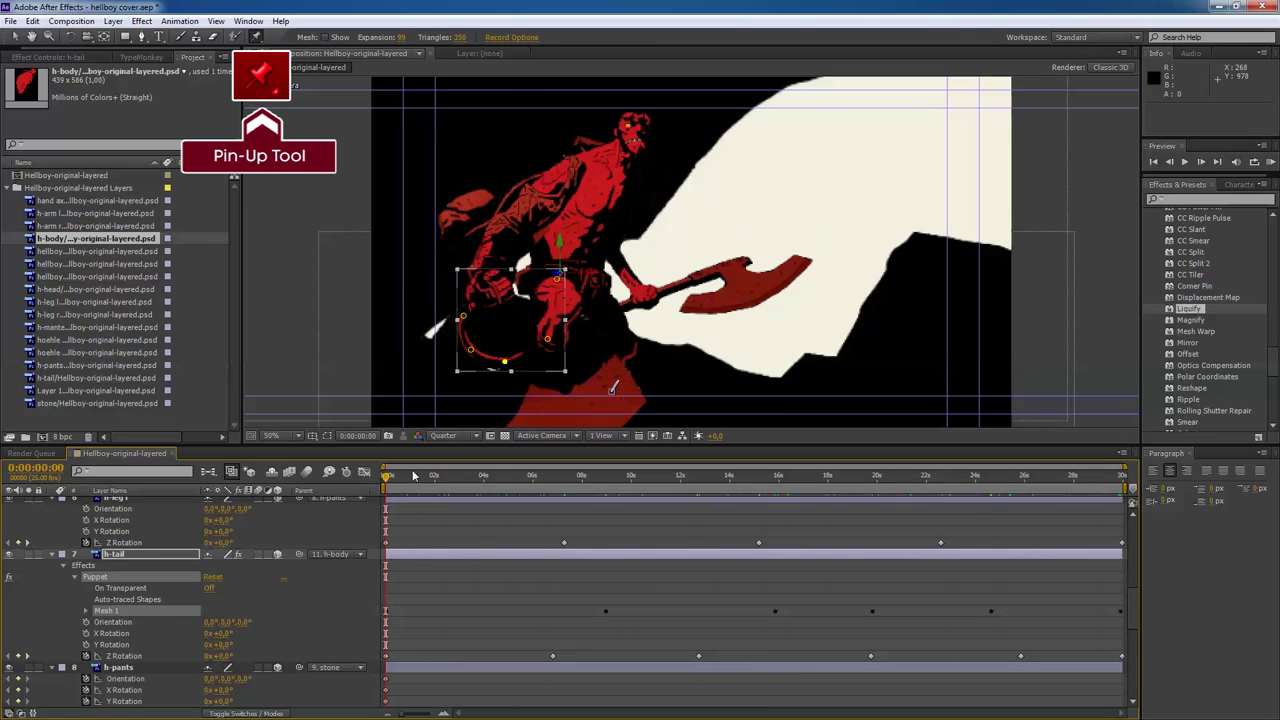
scroll(169, 609, "up", 5)
Review the h-arm l puppet pose by scrubbing from 5:10 through the timeline.
left_click(527, 213)
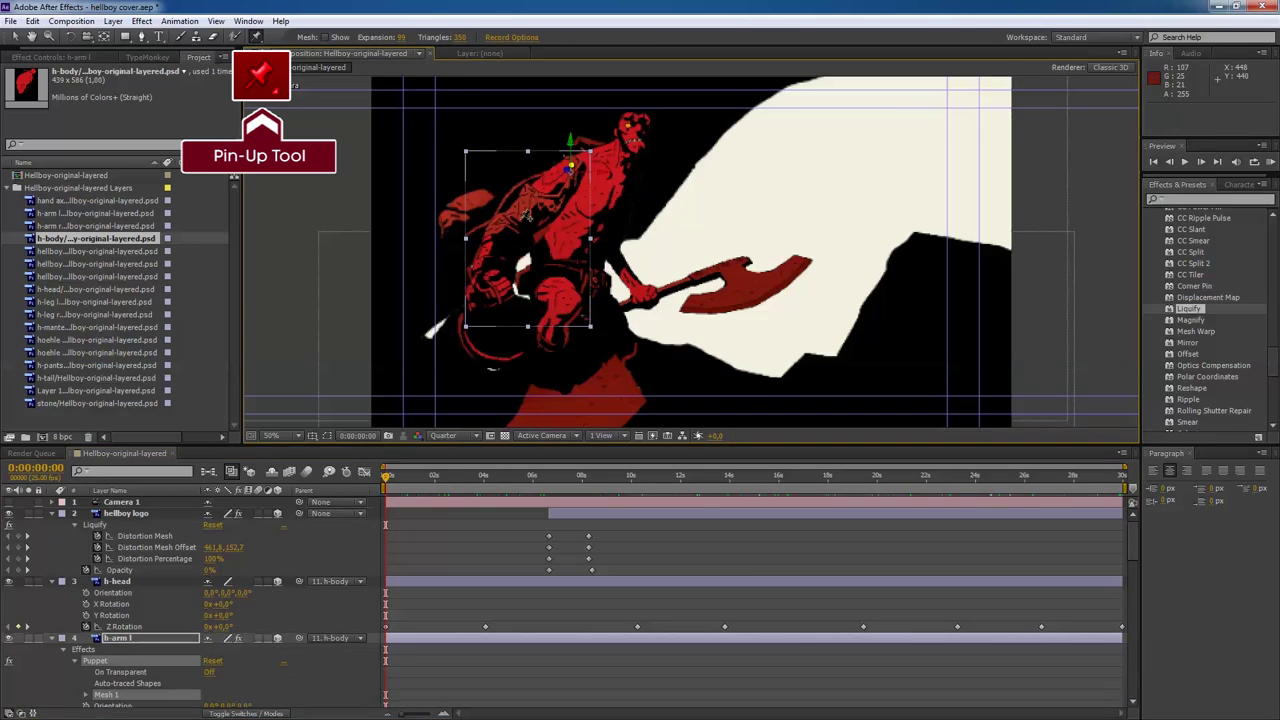
left_click_drag(390, 481, 518, 478)
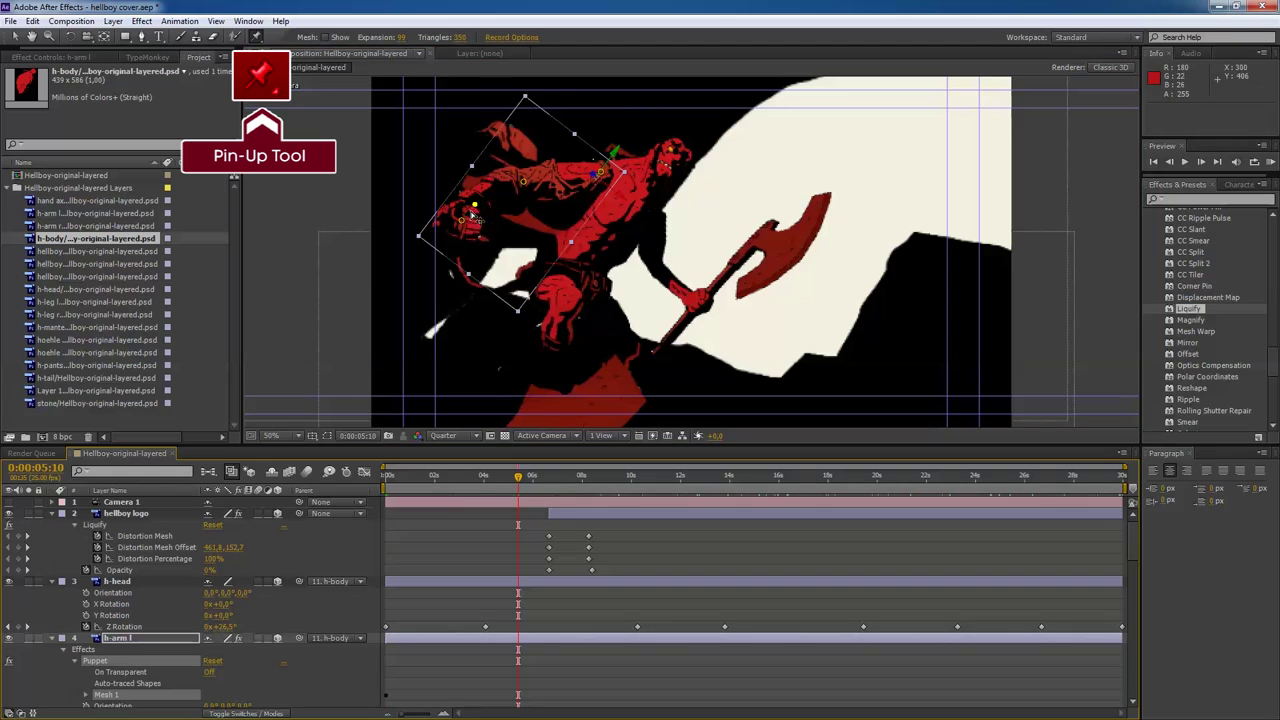
key("v")
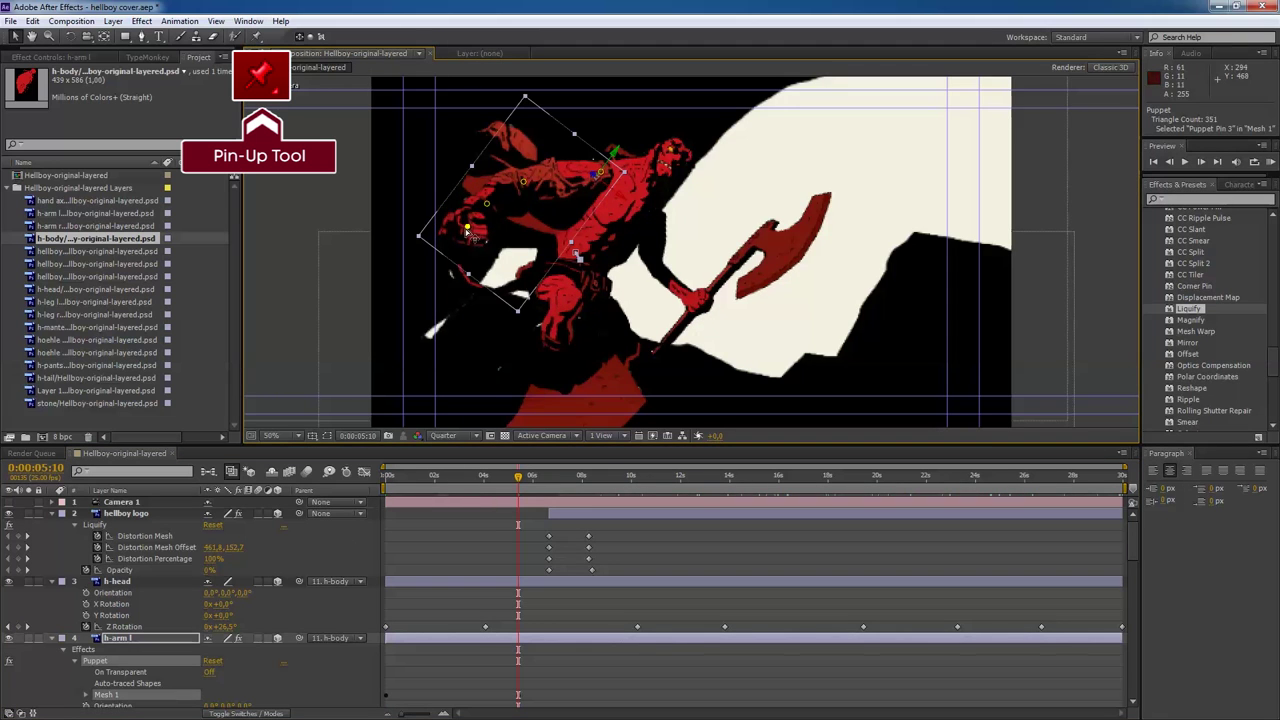
left_click_drag(651, 480, 670, 478)
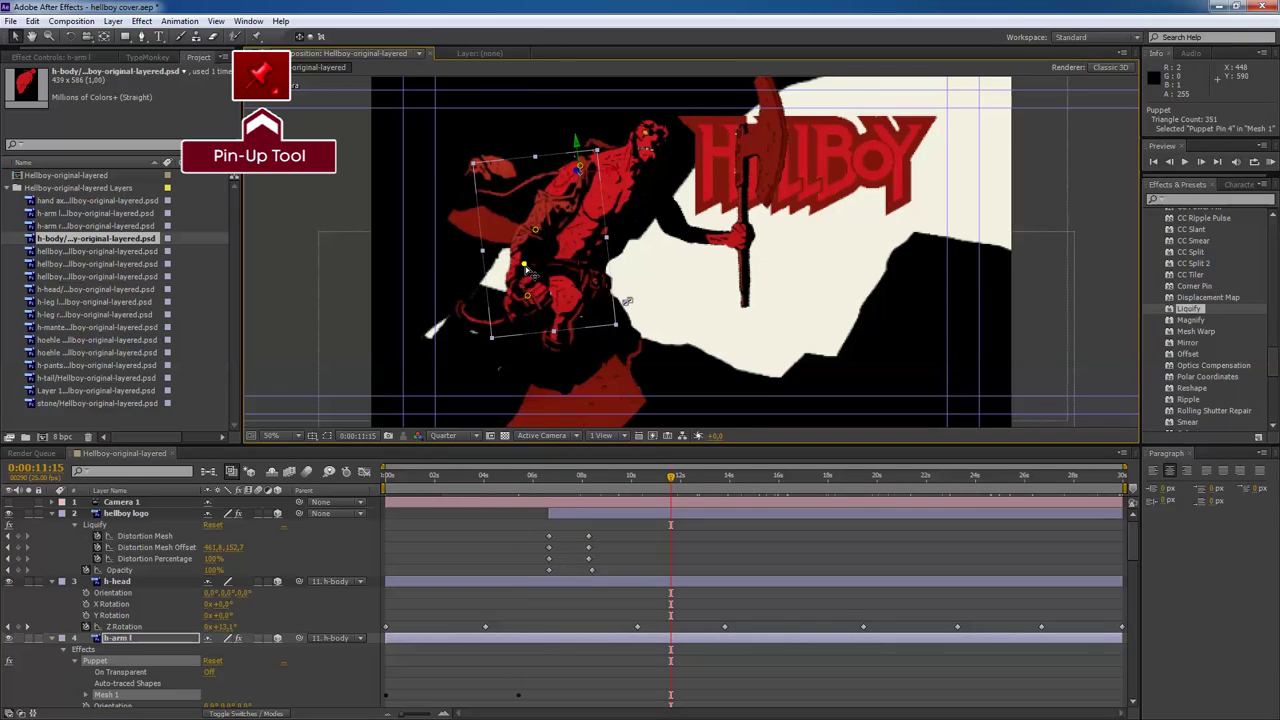
mouse_move(520, 300)
left_mouse_down()
mouse_move(500, 285)
mouse_move(537, 284)
left_mouse_up()
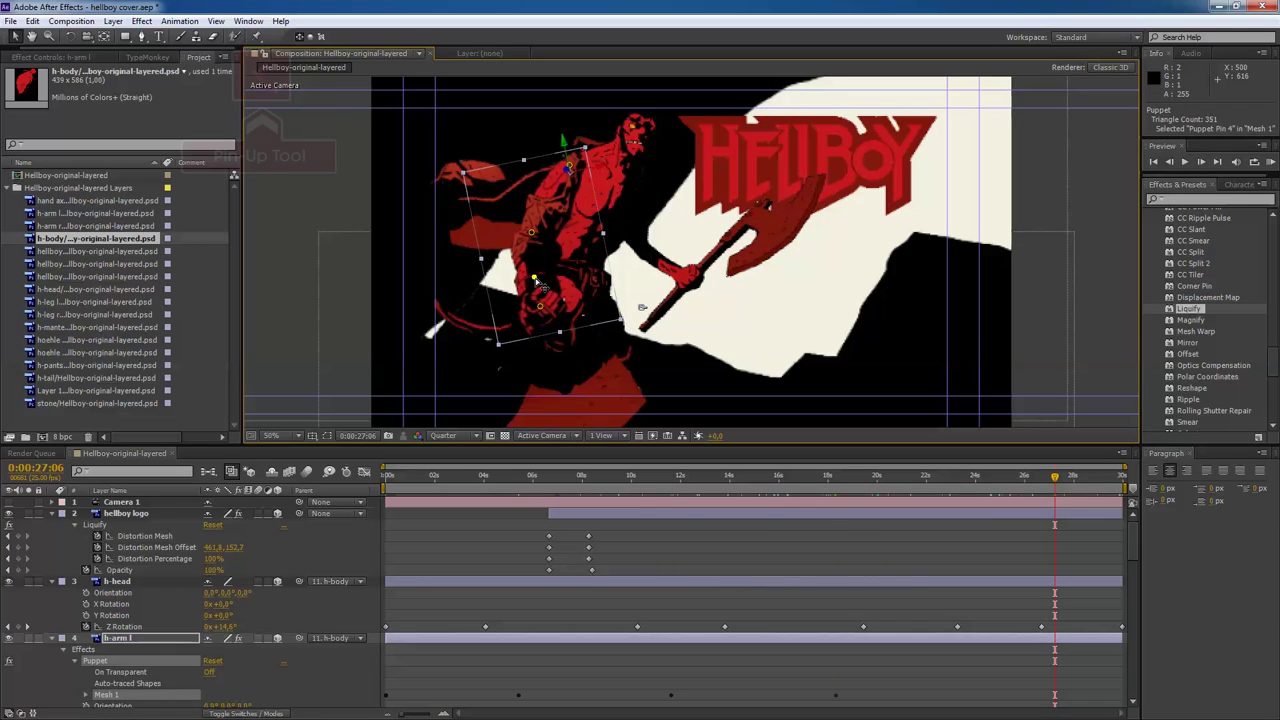
left_click_drag(1054, 476, 949, 477)
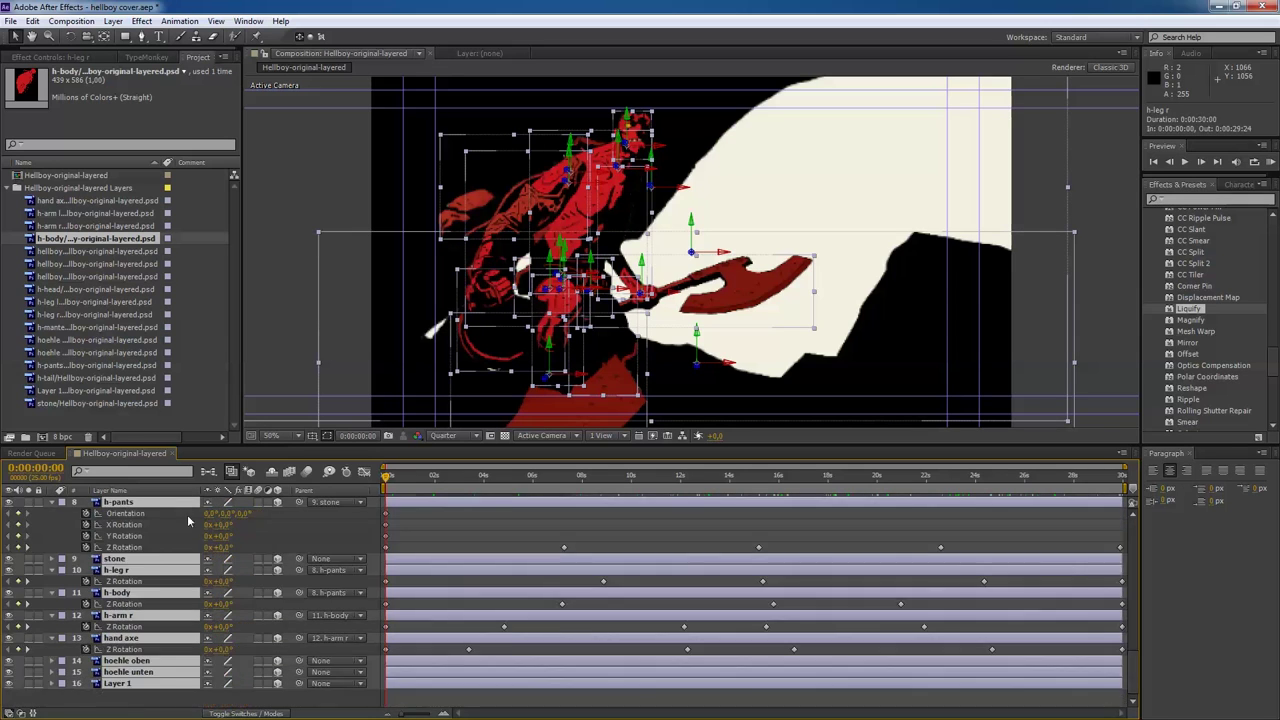
Collapse all layers, solo h-body, and pin it to key several body poses.
key("ctrl+a")
key("u")
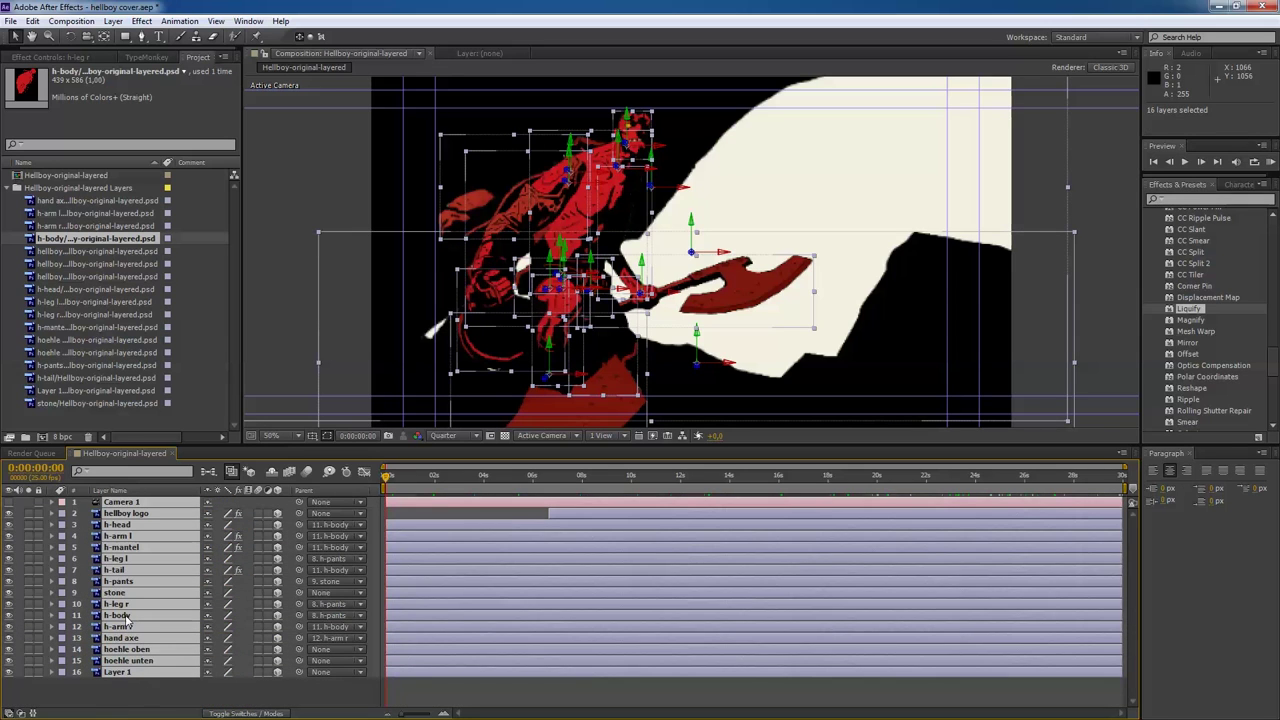
left_click(125, 616)
left_click(29, 616)
left_click(195, 36)
left_click(596, 274)
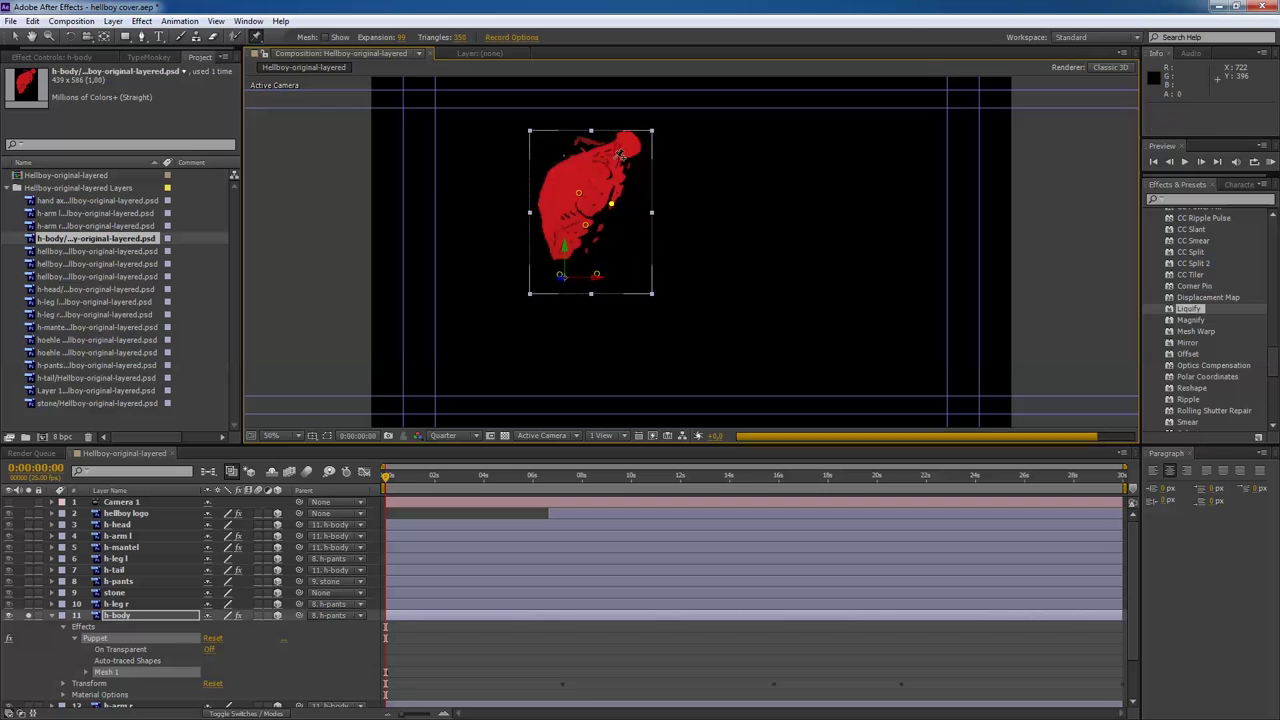
left_click_drag(580, 184, 591, 195)
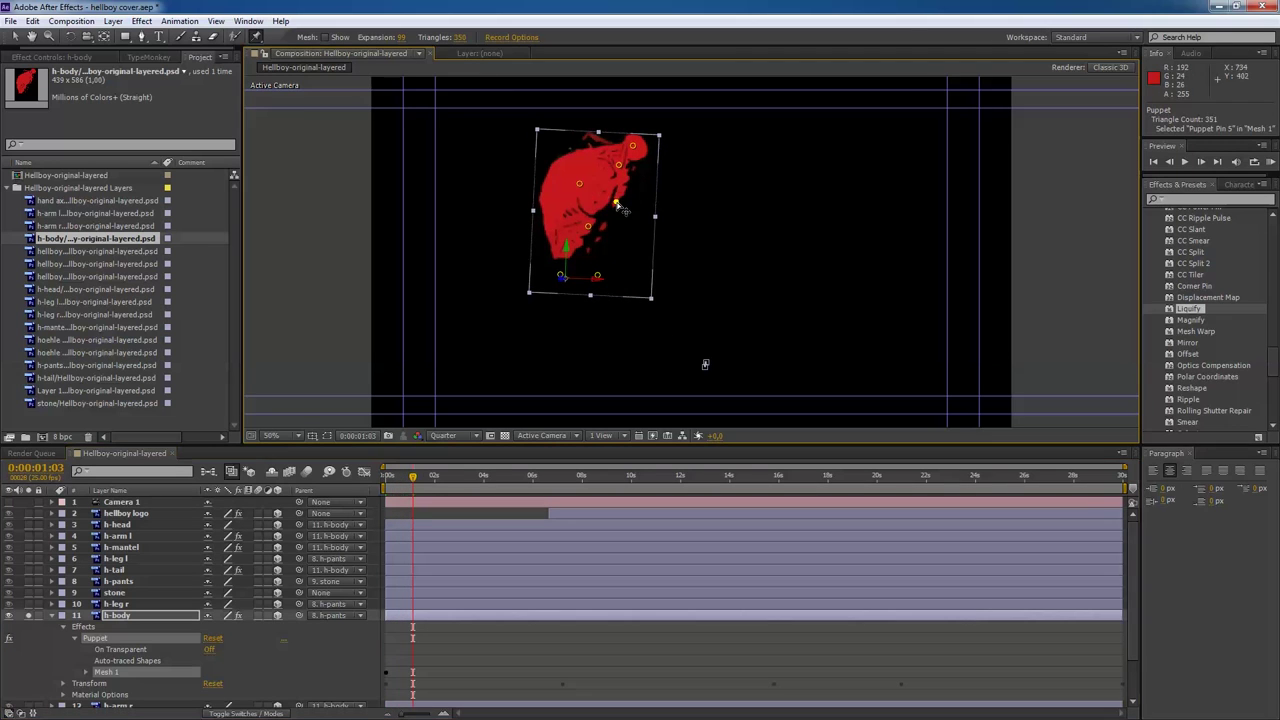
left_click_drag(676, 352, 716, 372)
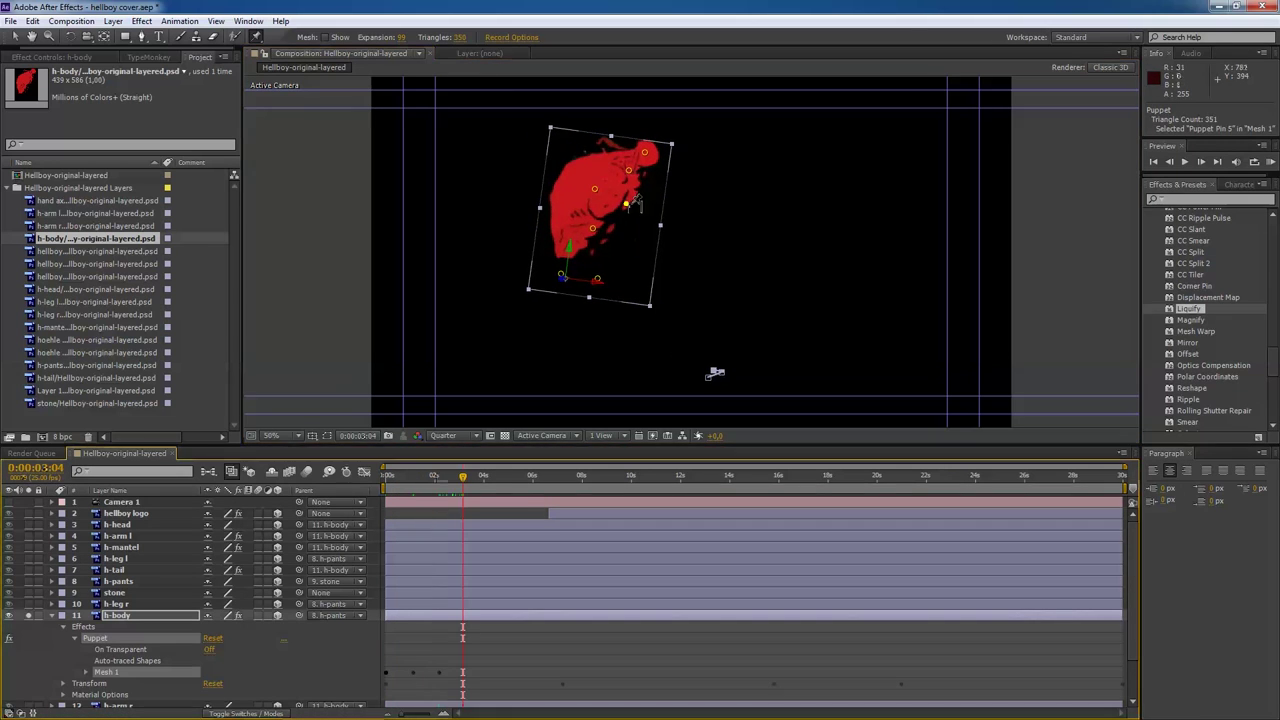
left_click(482, 479)
left_click_drag(637, 201, 634, 207)
left_click(498, 479)
Paste the body pin keyframes repeatedly along the timeline and make them hold keyframes.
key("u")
left_click_drag(515, 612, 384, 641)
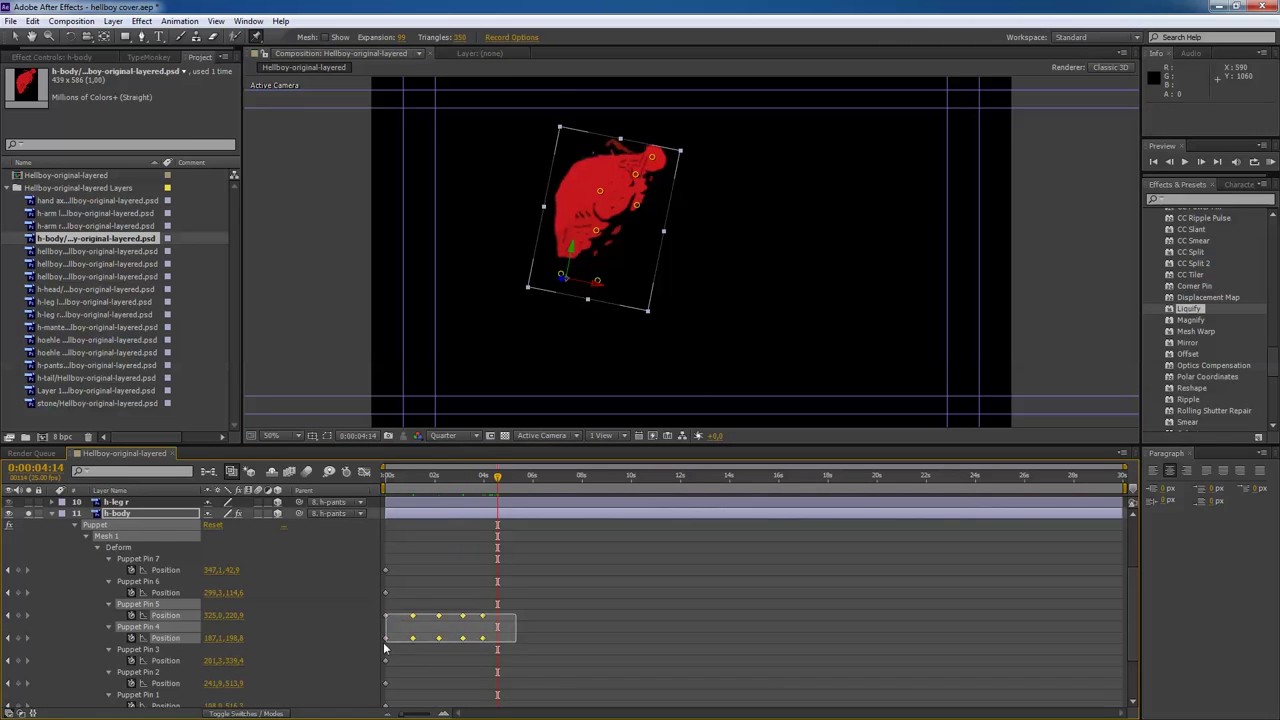
key("ctrl+v")
left_click(608, 479)
key("ctrl+v")
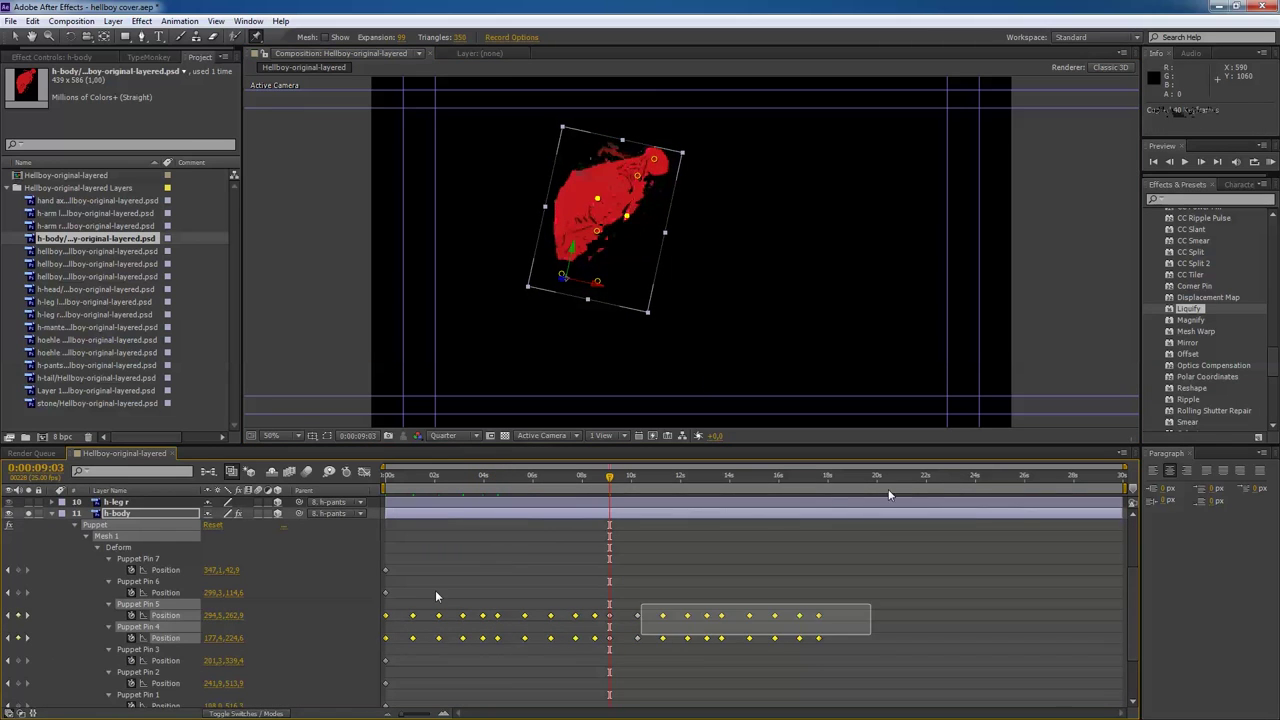
left_click(835, 479)
right_click(1112, 637)
left_click(1230, 583)
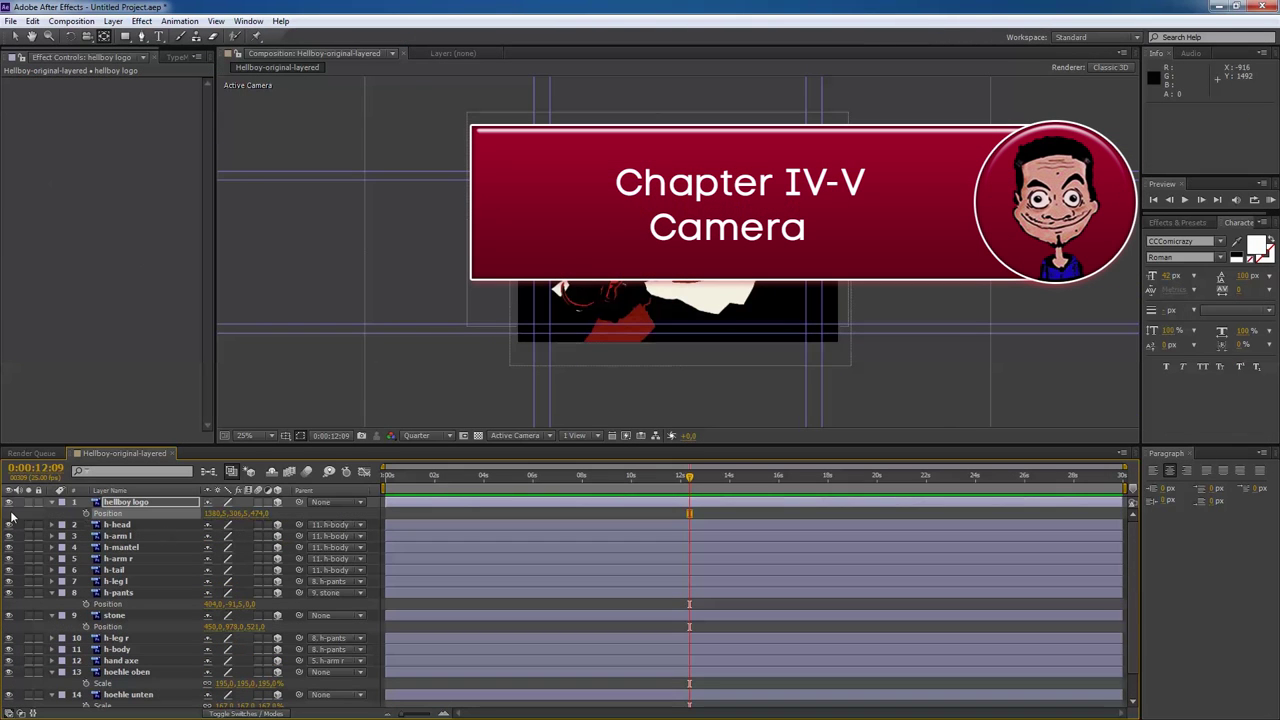
Add Camera 1 and enable stopwatches for its Point of Interest and Position.
key("ctrl+alt+shift+c")
key("Return")
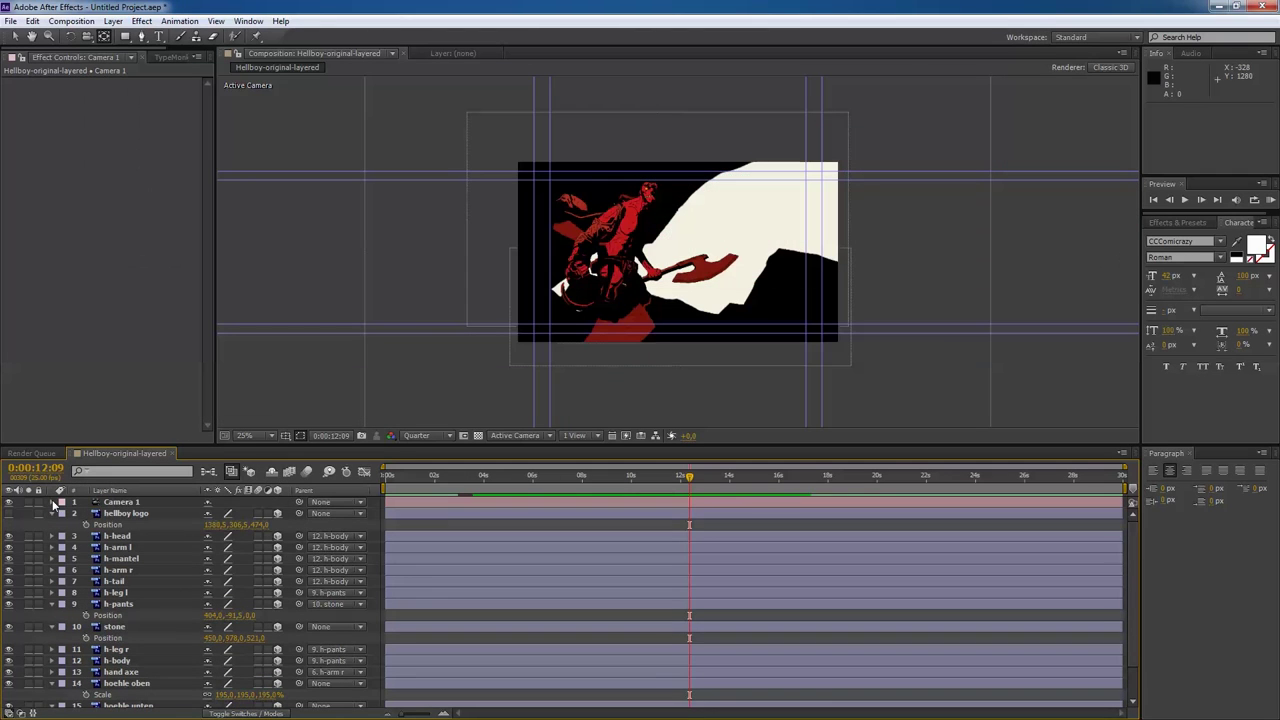
left_click(86, 524)
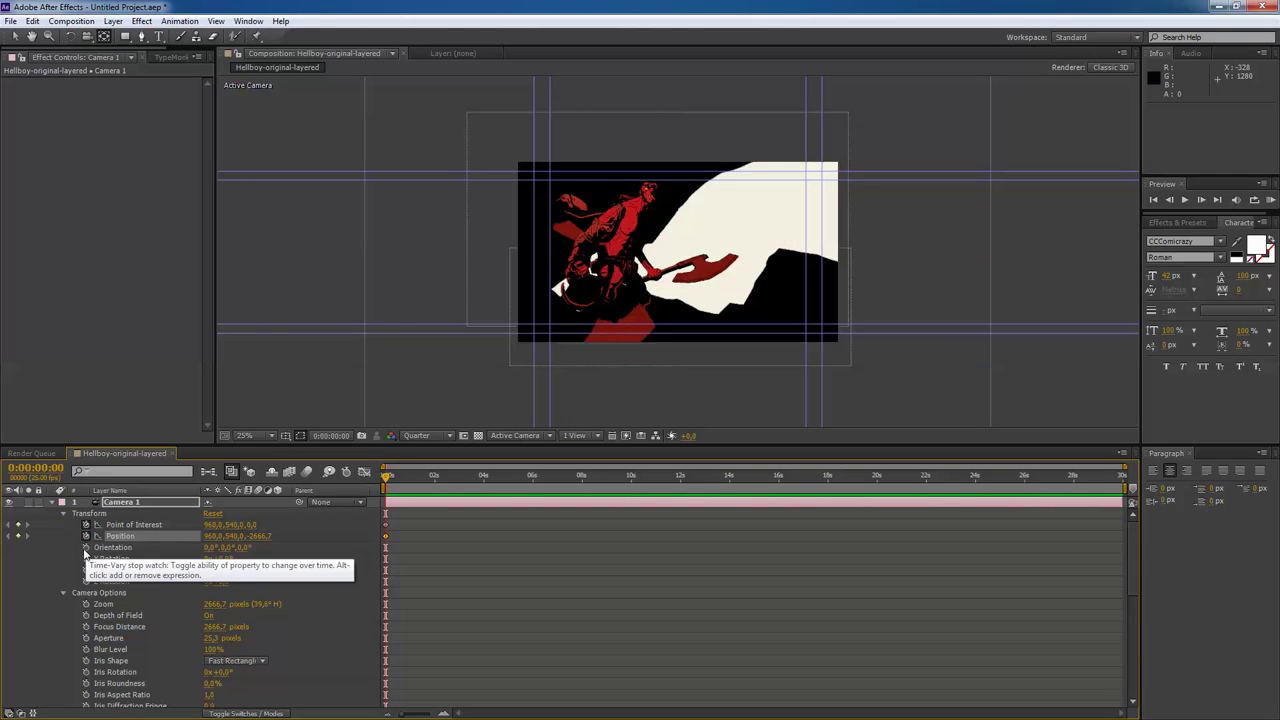
left_click(86, 536)
left_click(86, 547)
Move the camera at about five seconds, retime the starting keyframes, and preview.
left_click_drag(385, 483, 553, 487)
left_click(87, 37)
mouse_move(700, 258)
left_mouse_down()
mouse_move(717, 237)
mouse_move(657, 80)
left_mouse_up()
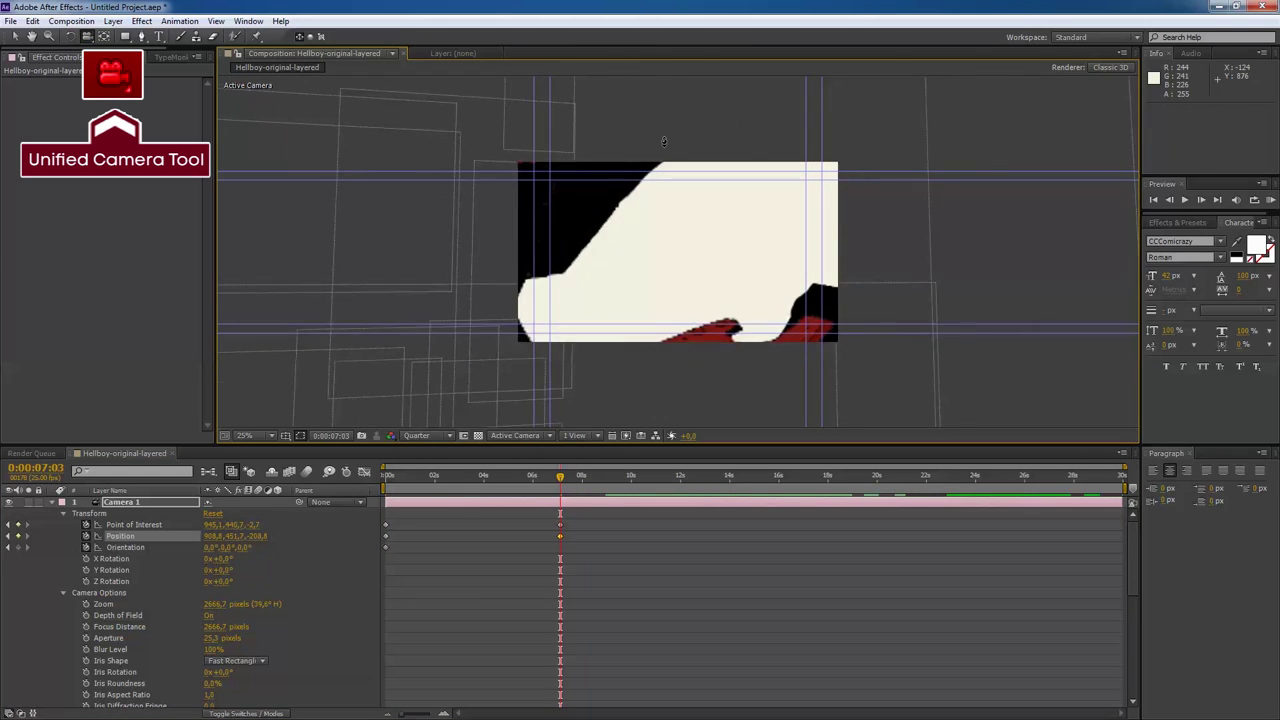
left_click_drag(560, 530, 488, 541)
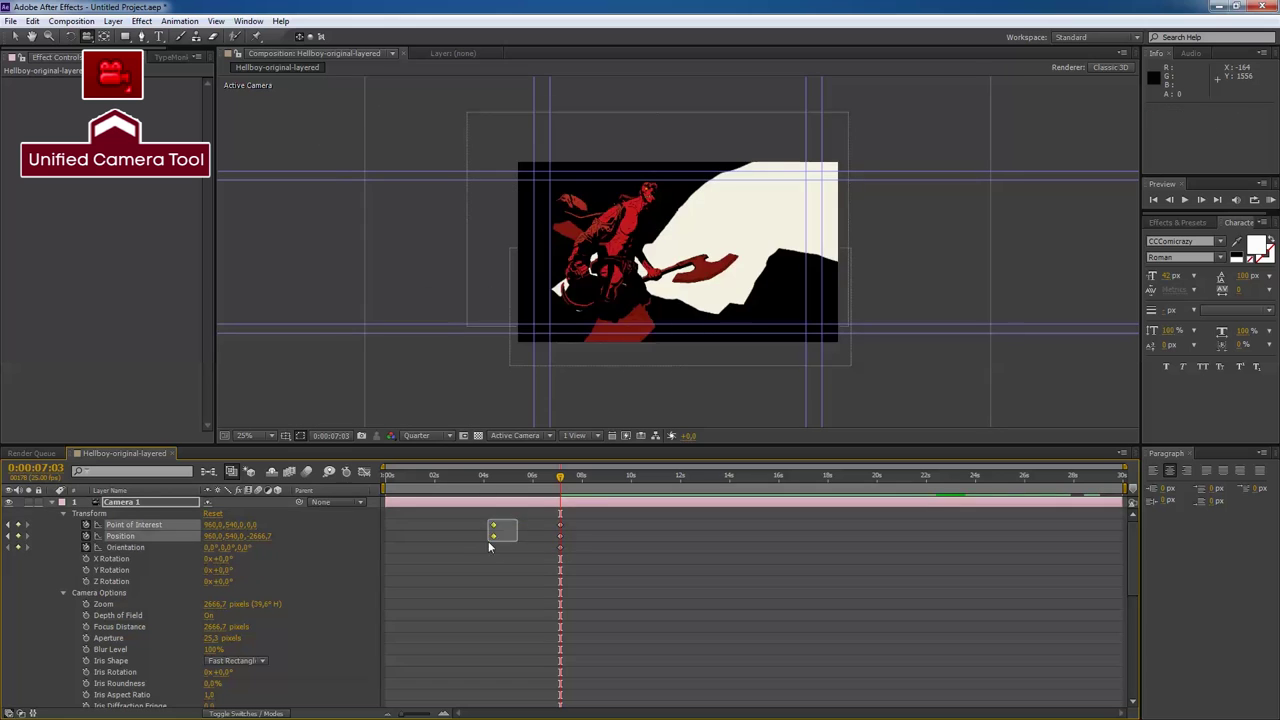
left_click(375, 477)
key("KP_0")
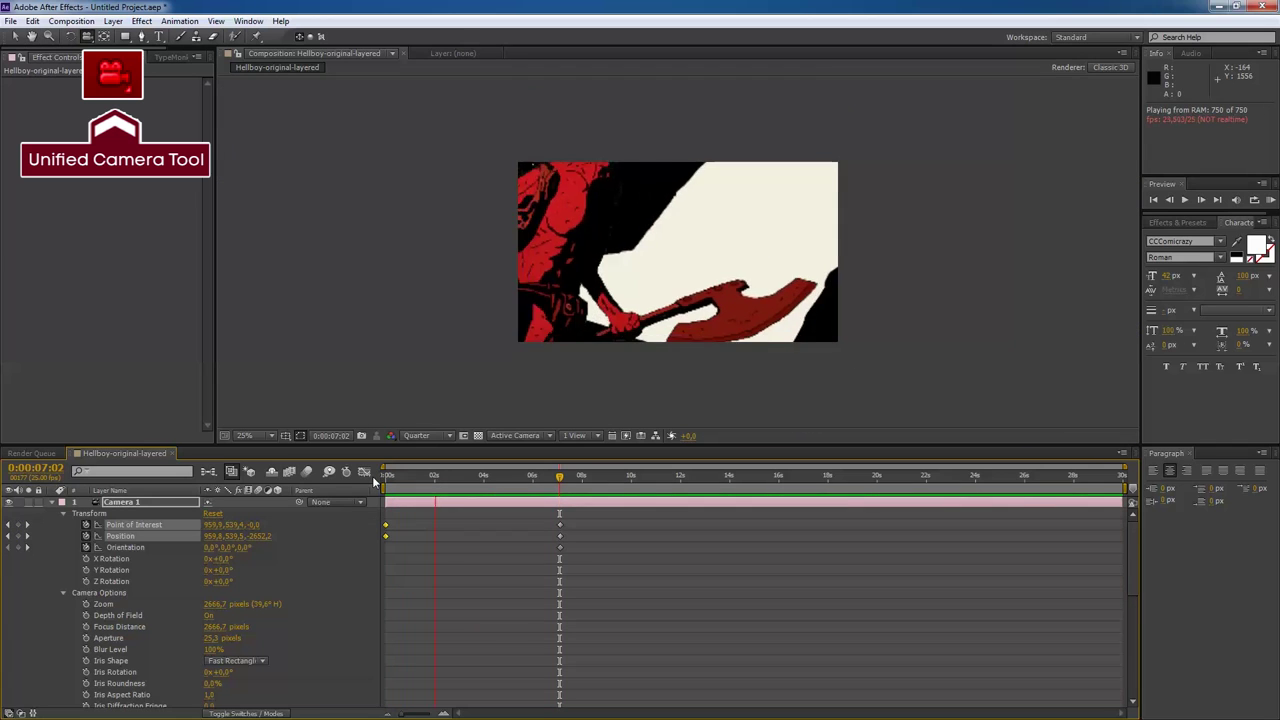
Pan the camera to a new framing and key its point of interest at 10:17.
mouse_move(640, 250)
left_mouse_down()
mouse_move(660, 195)
mouse_move(630, 205)
left_mouse_up()
left_click(565, 478)
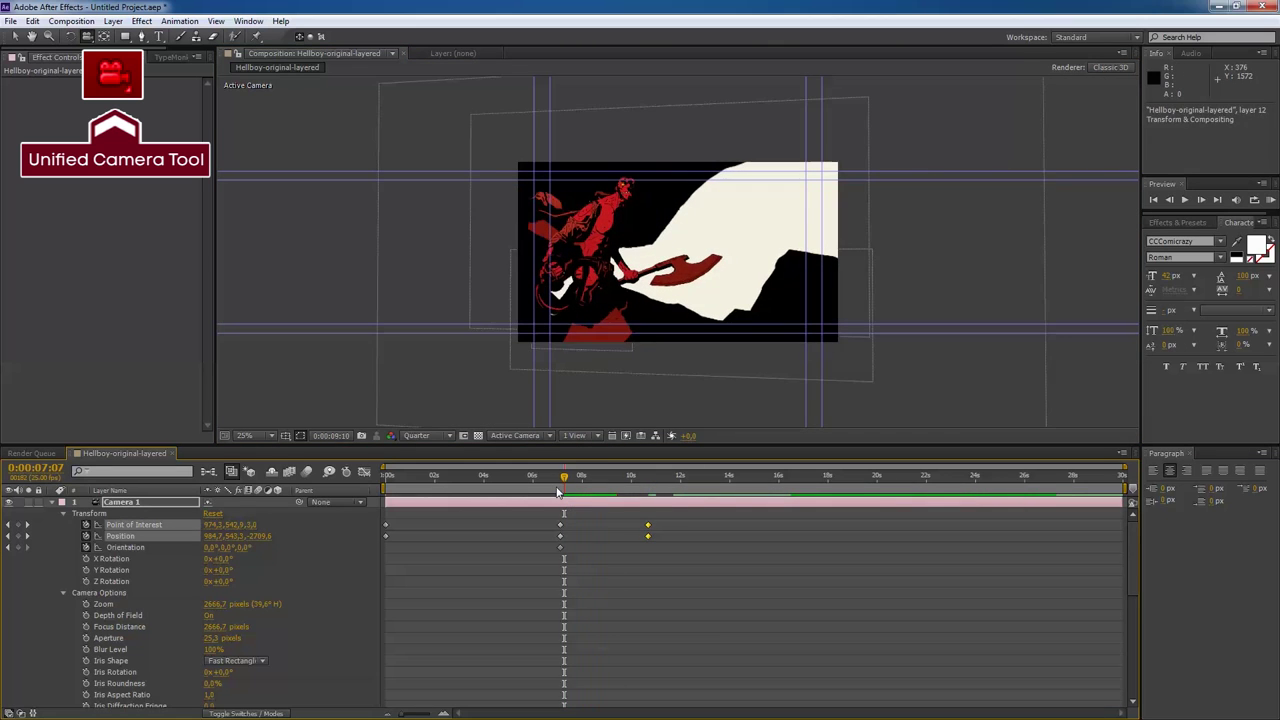
left_click(10, 20)
left_click(244, 146)
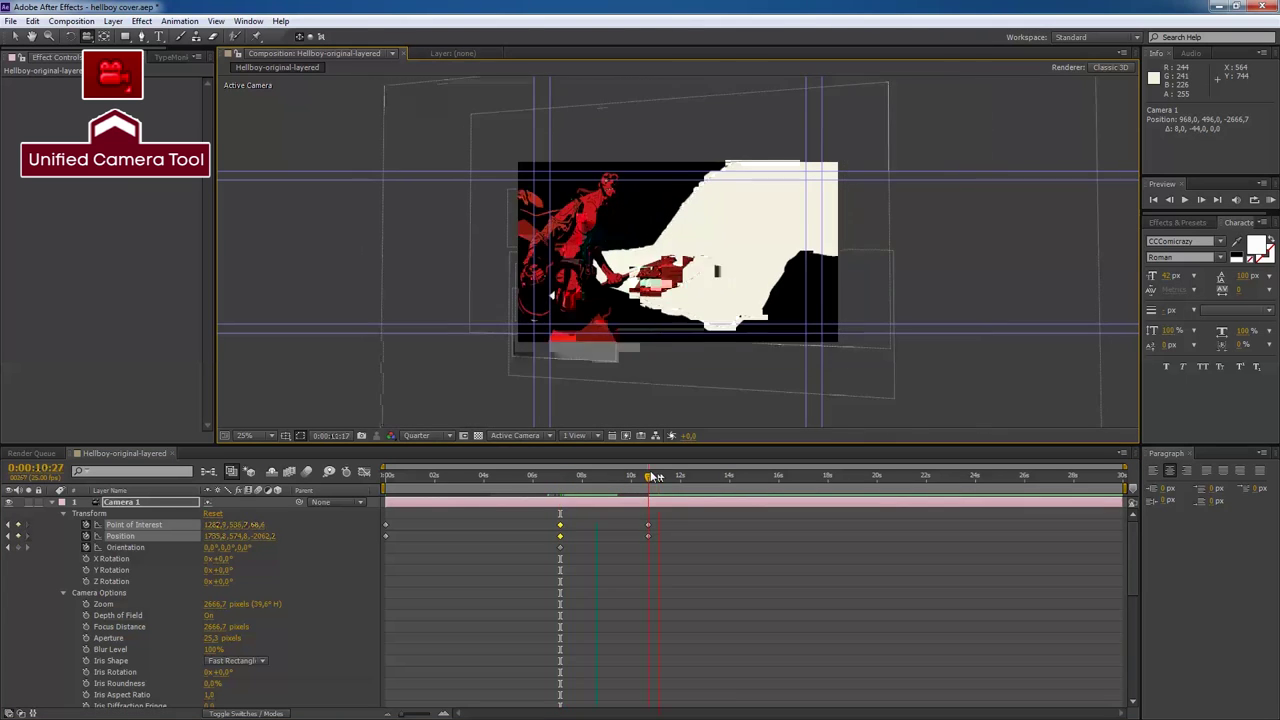
left_click_drag(645, 273, 610, 300)
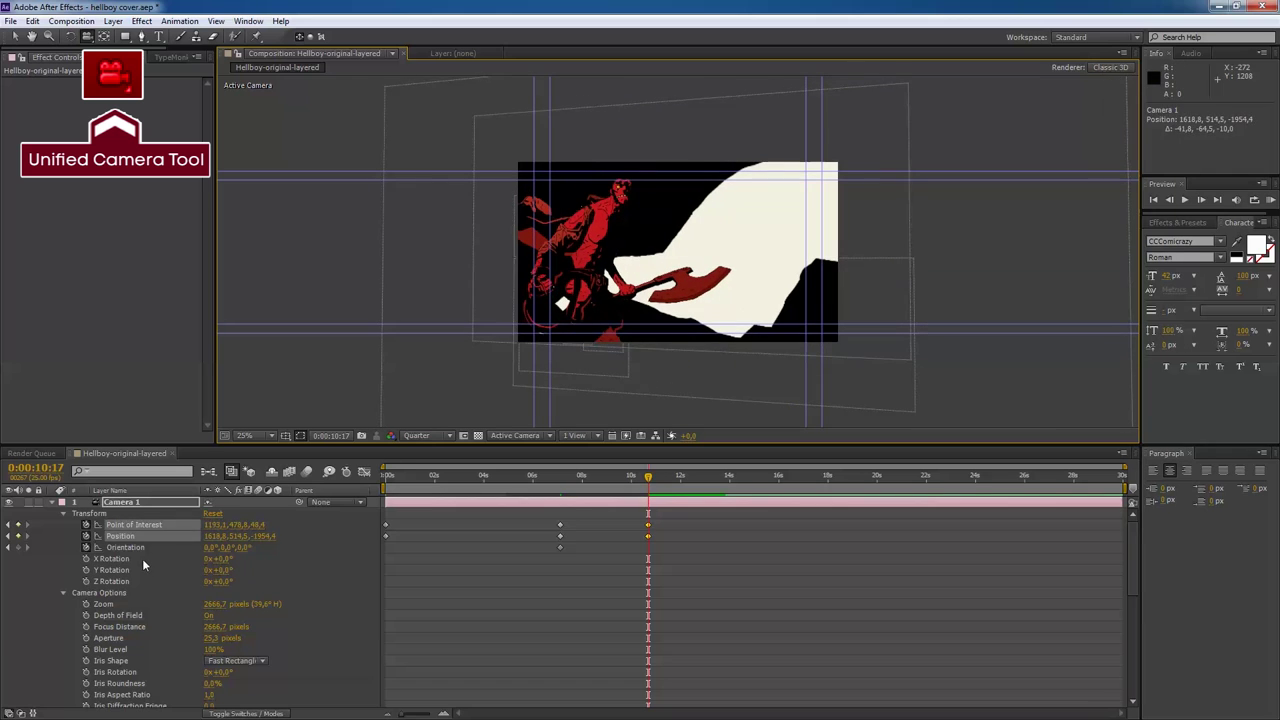
Select both hoehle cave layers, adjust the later camera framing, and review the move.
scroll(155, 678, "down", 5)
left_click(128, 667)
left_click(127, 644, "ctrl")
mouse_move(648, 476)
left_mouse_down()
mouse_move(367, 502)
mouse_move(822, 476)
left_mouse_up()
left_click_drag(640, 250, 736, 234)
left_click_drag(796, 484, 937, 530)
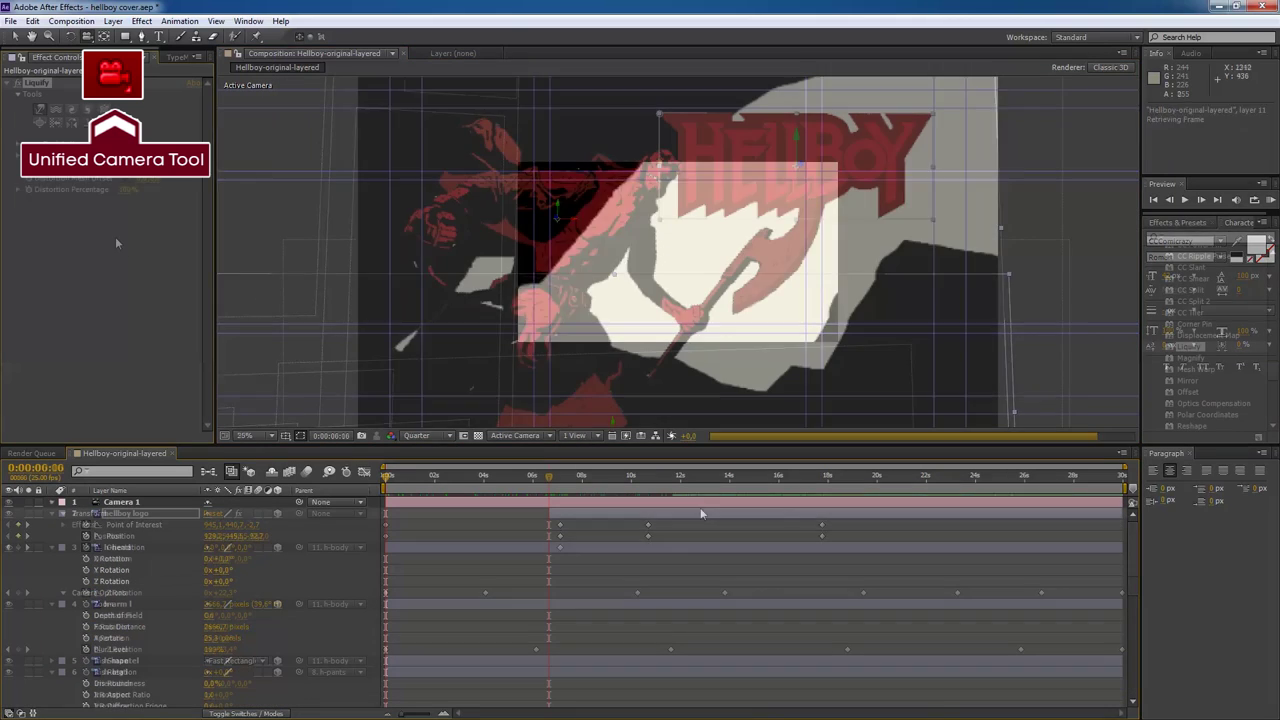
Twirl the HELLBOY logo clockwise with Liquify's Twirl tool at 0:00:06:16.
left_click(71, 110)
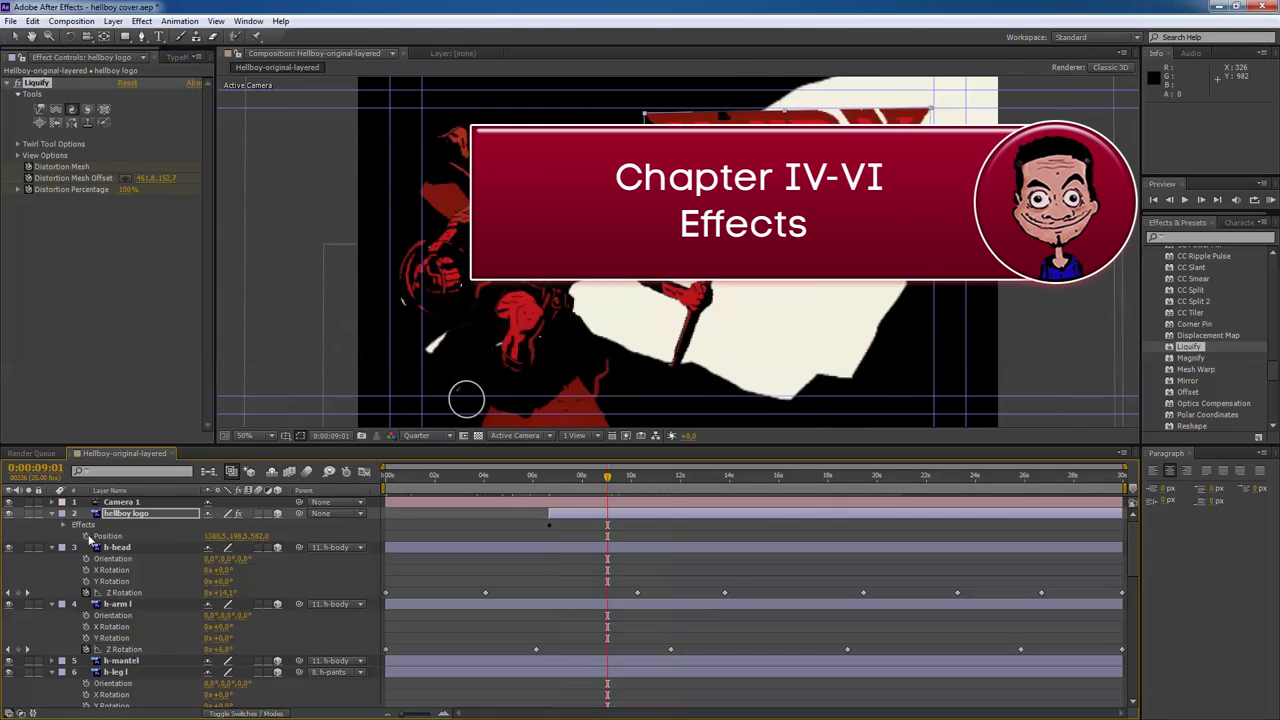
left_click_drag(600, 483, 548, 483)
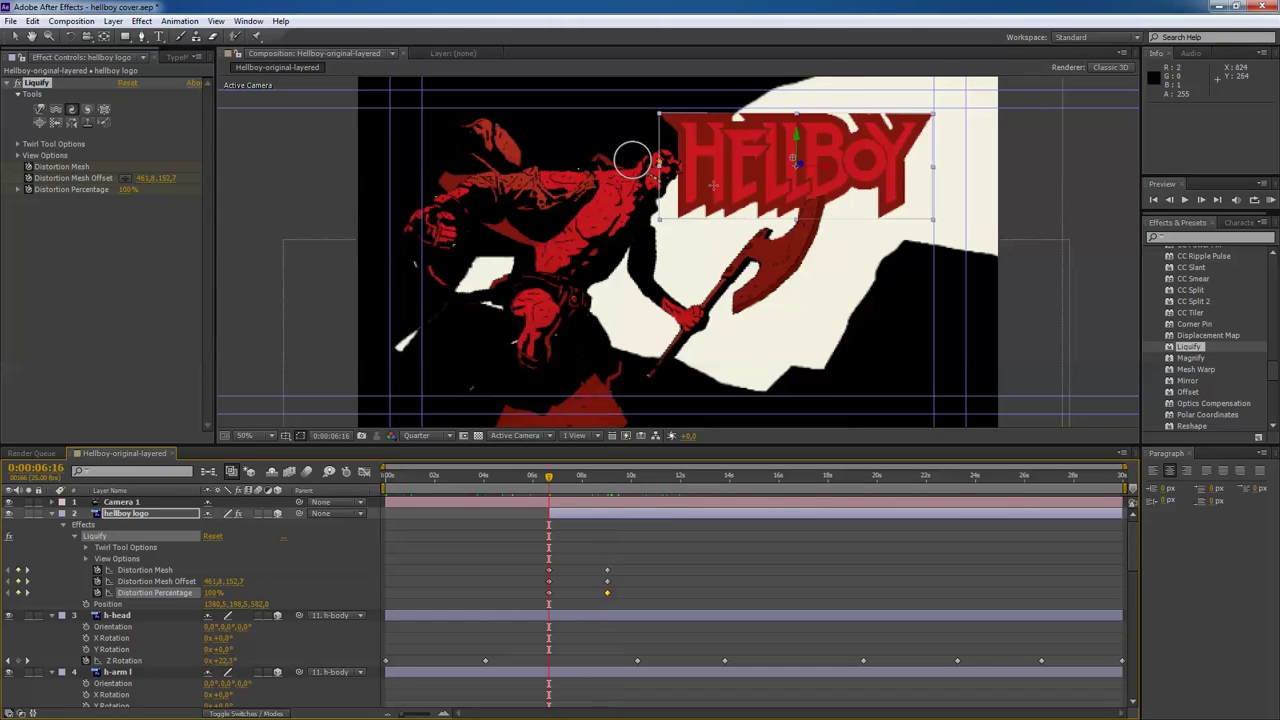
left_click(16, 145)
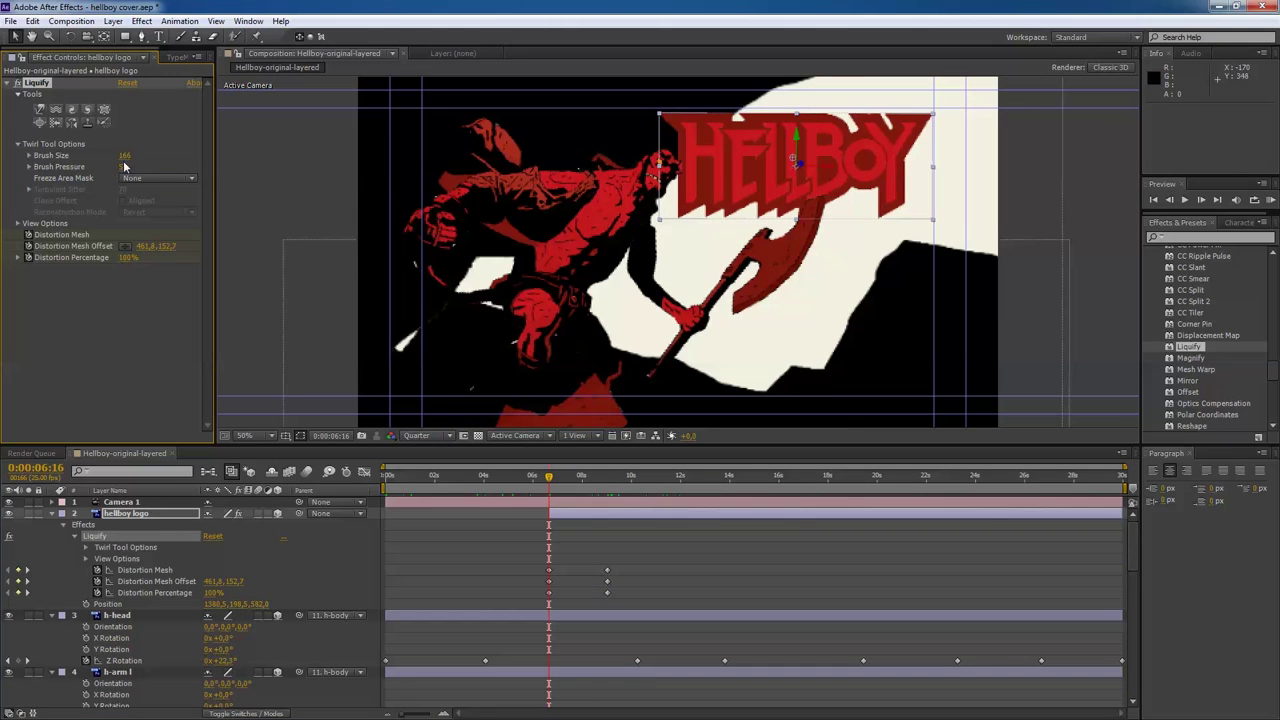
mouse_move(793, 176)
left_mouse_down()
mouse_move(780, 175)
mouse_move(797, 172)
left_mouse_up()
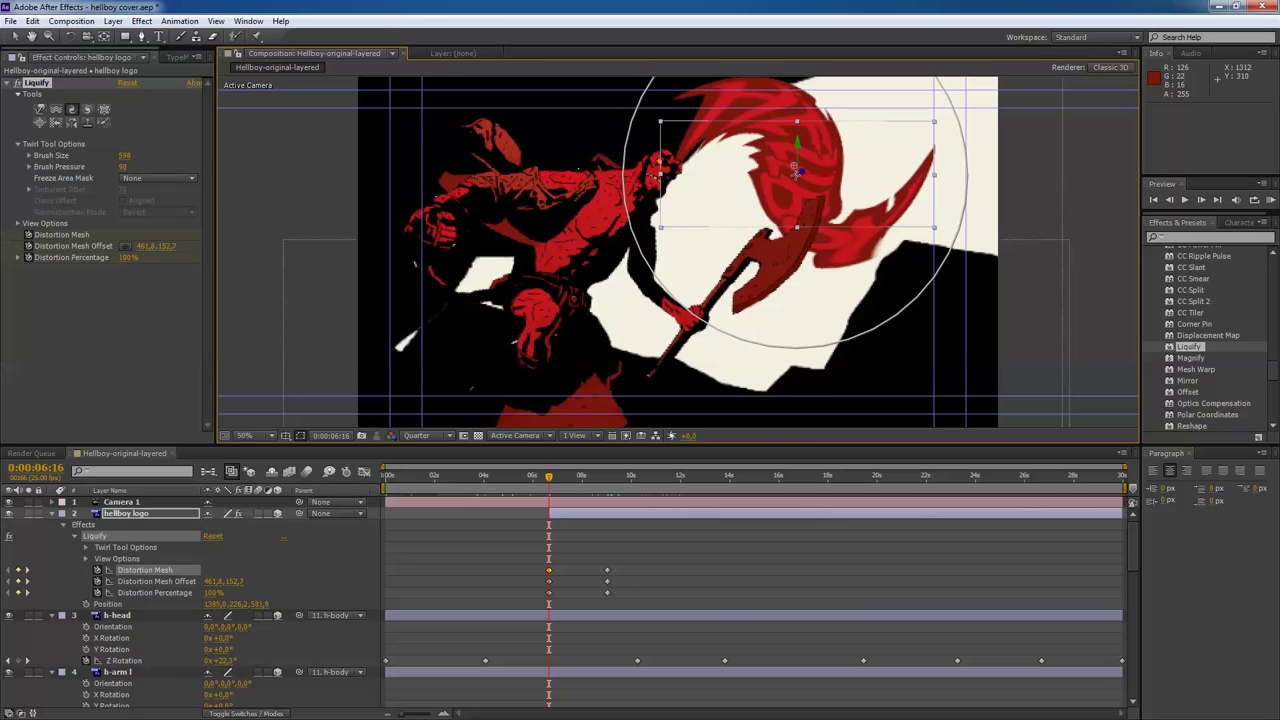
Add an Opacity keyframe on the logo layer set to 0%.
key("t")
left_click_drag(548, 477, 603, 486)
left_click(12, 528)
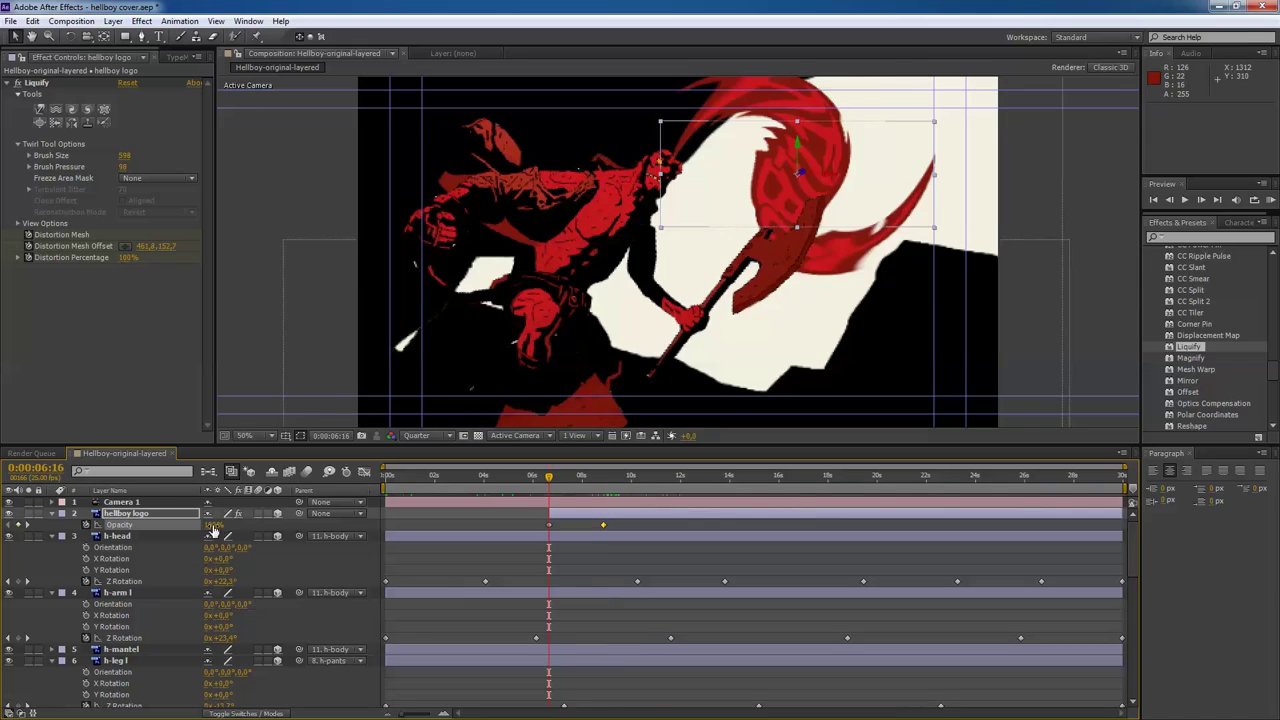
type("0")
key("Return")
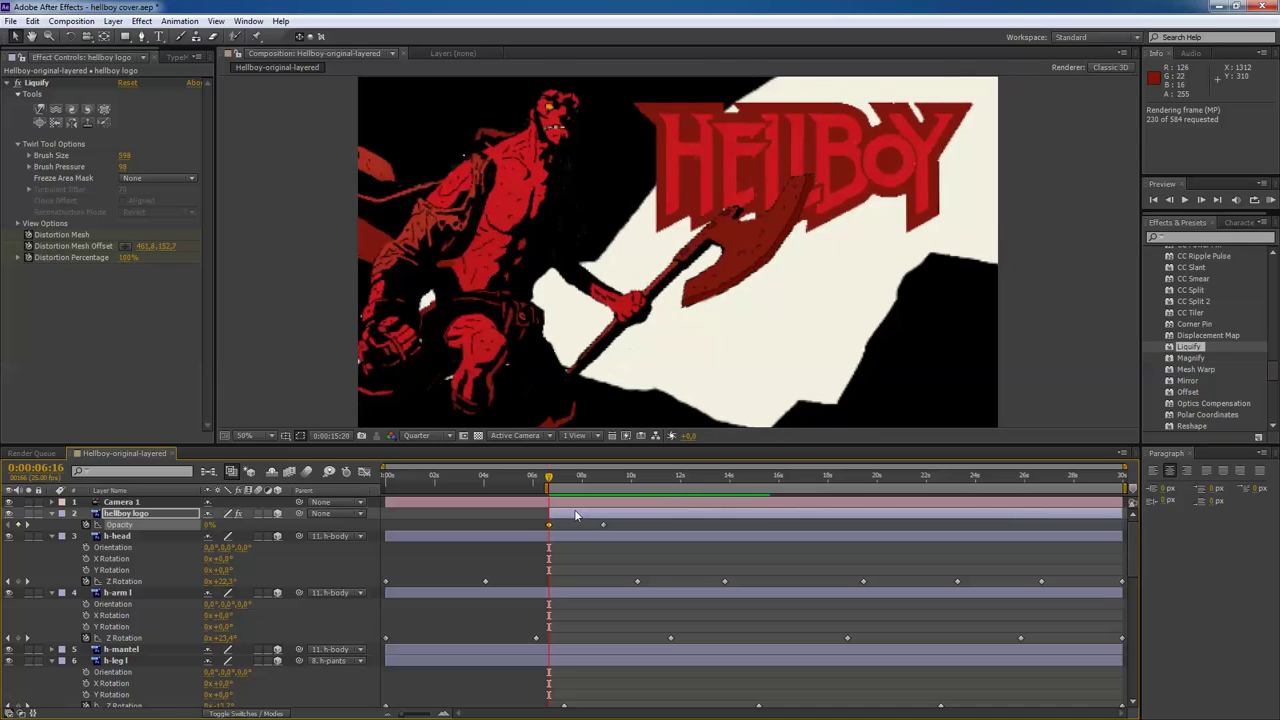
Preview the logo's fade-in and untwirl between about 6:10 and 8:10.
key("space")
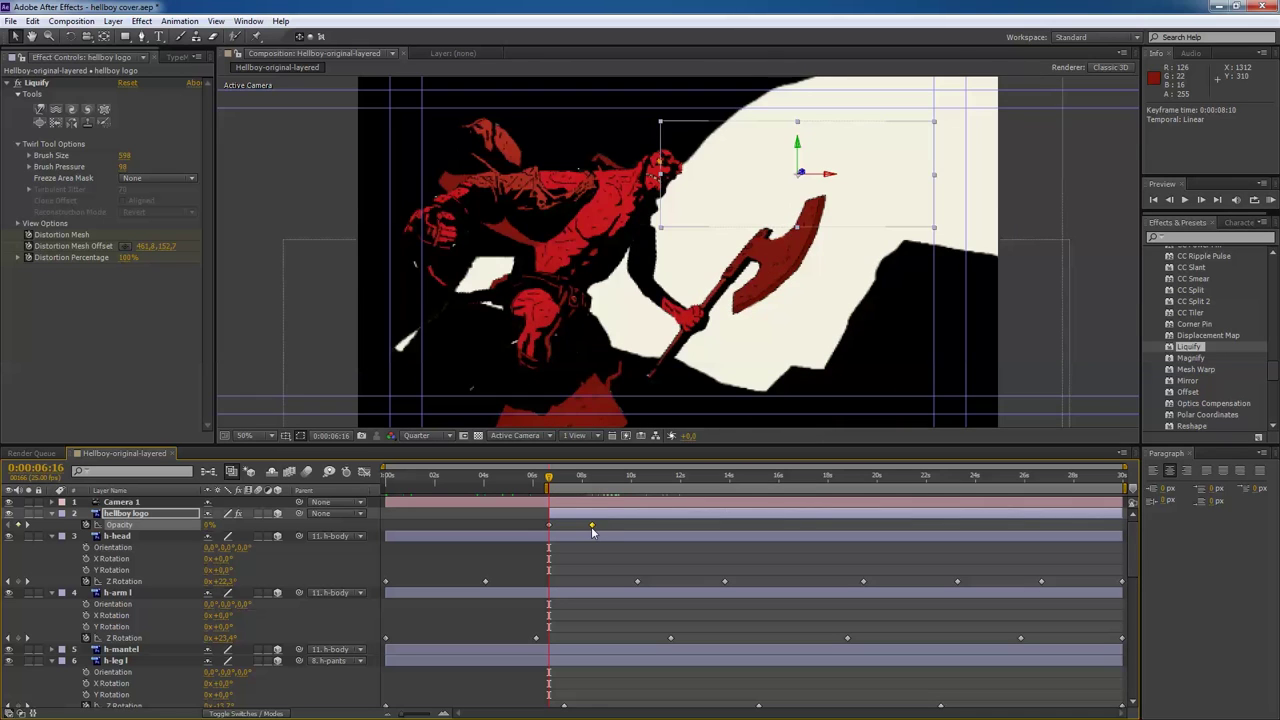
left_click_drag(549, 481, 592, 478)
key("t")
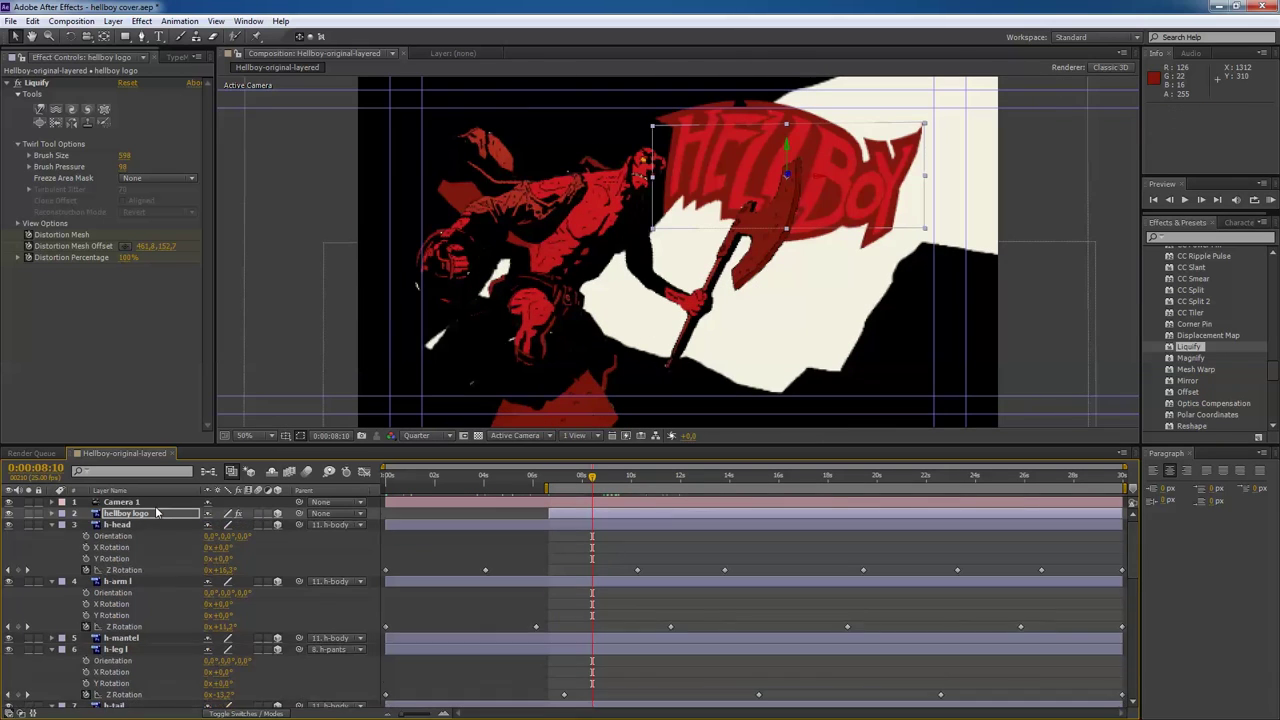
key("u")
left_click(570, 487)
key("space")
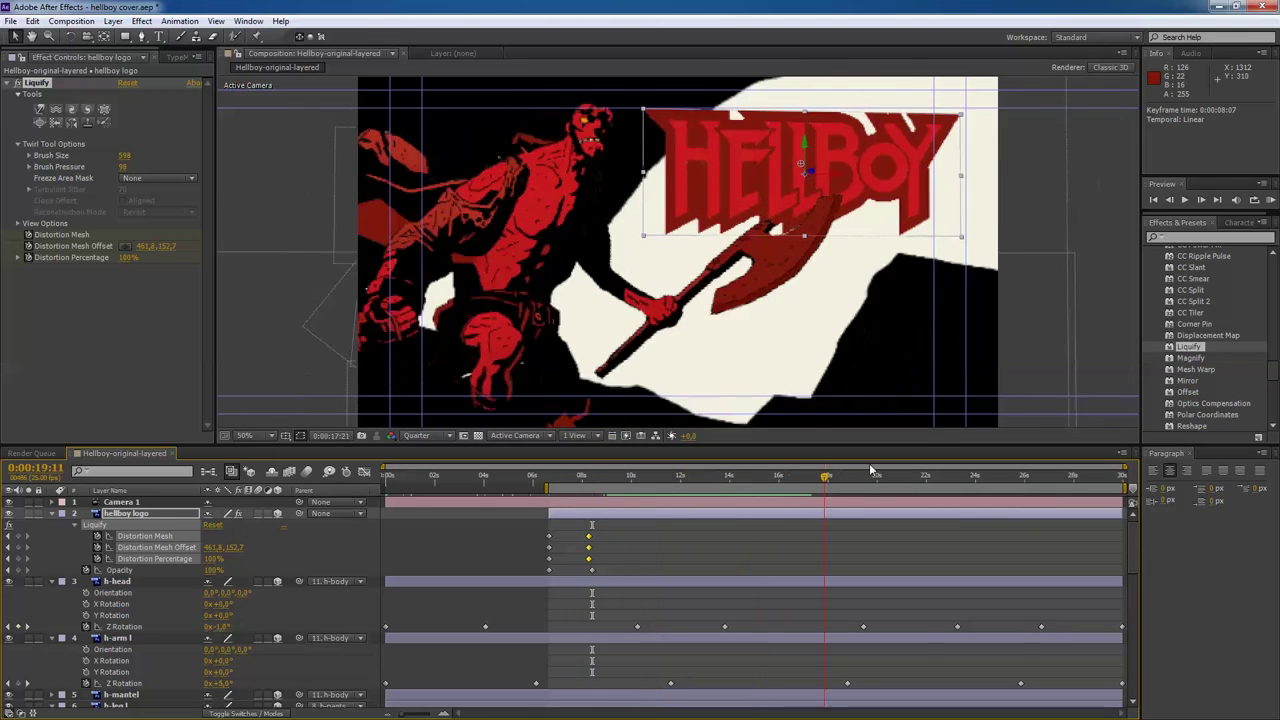
left_click(543, 479)
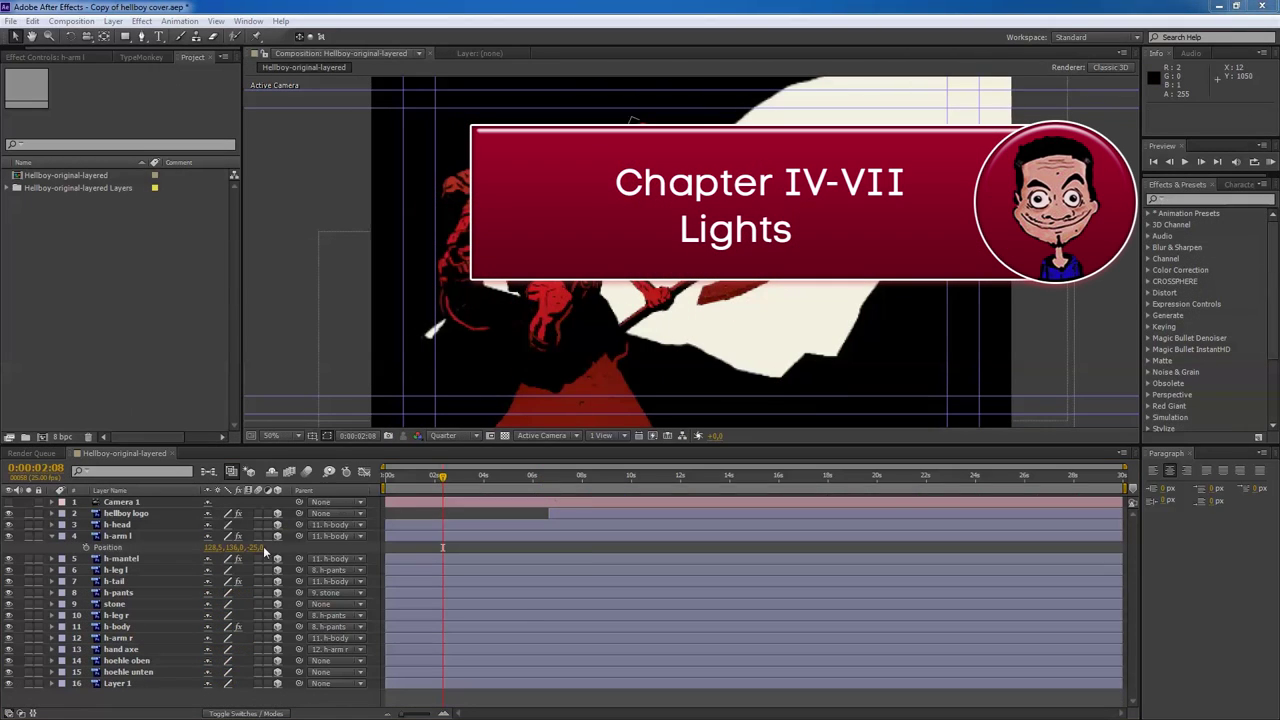
Show Position for the h-mantel, h-leg l, h-leg r and h-arm r layers.
left_click(263, 549)
left_click(250, 558)
key("p")
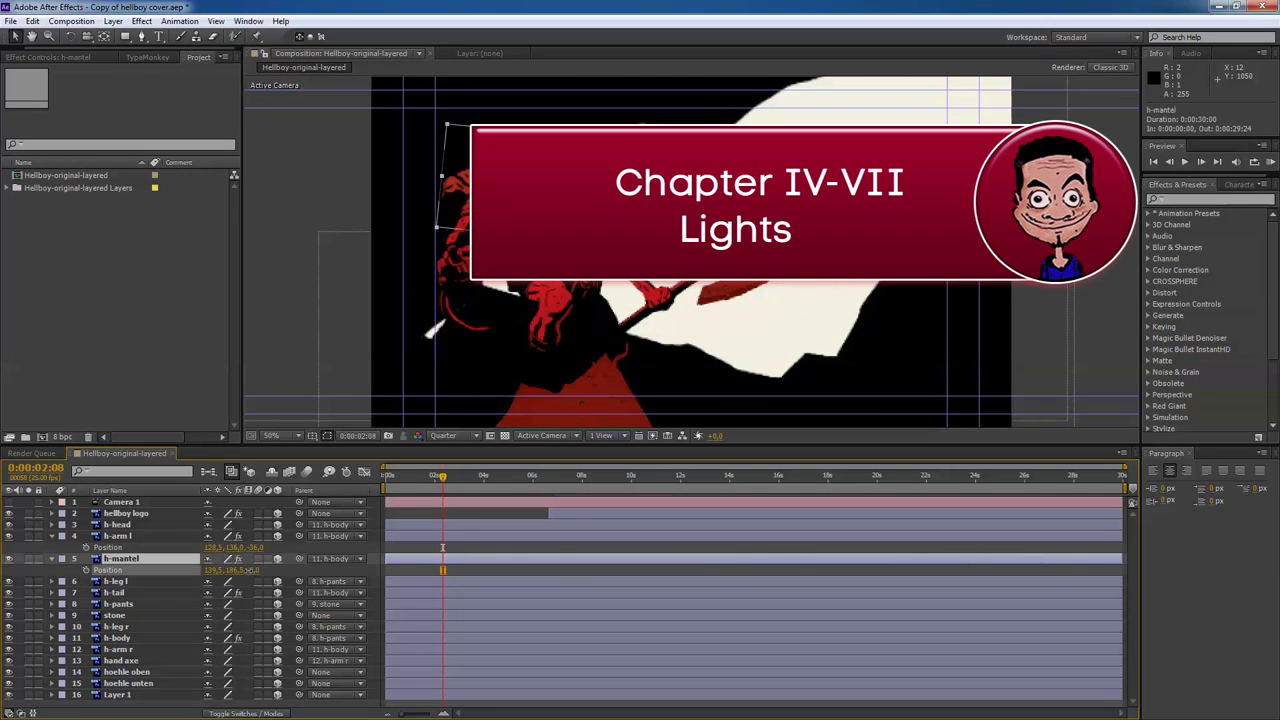
left_click(180, 581)
key("p")
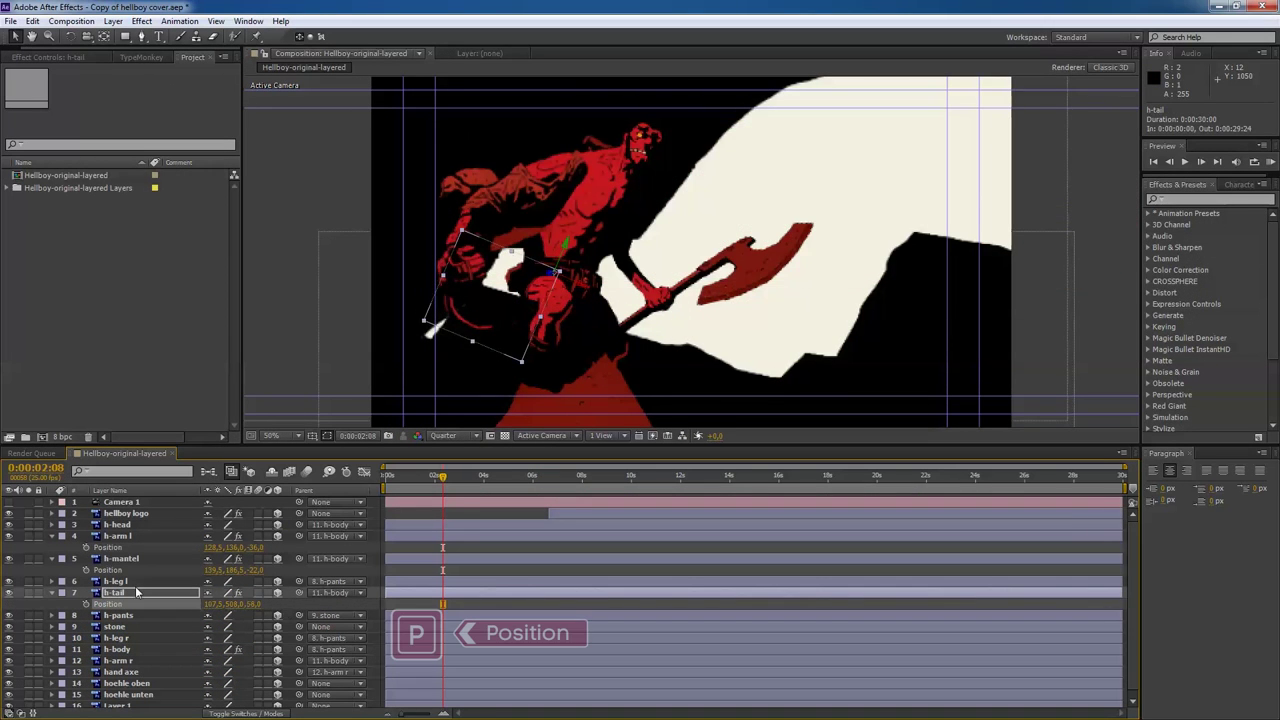
left_click(180, 649)
key("p")
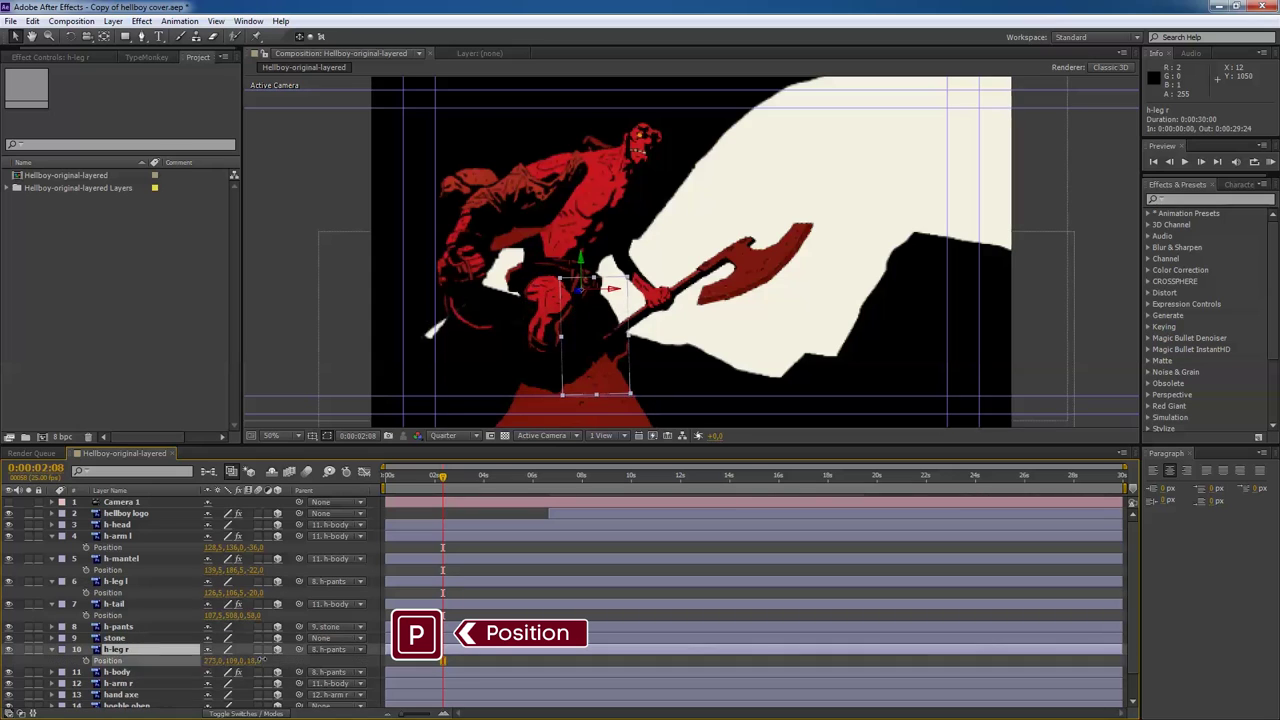
scroll(130, 683, "down", 1)
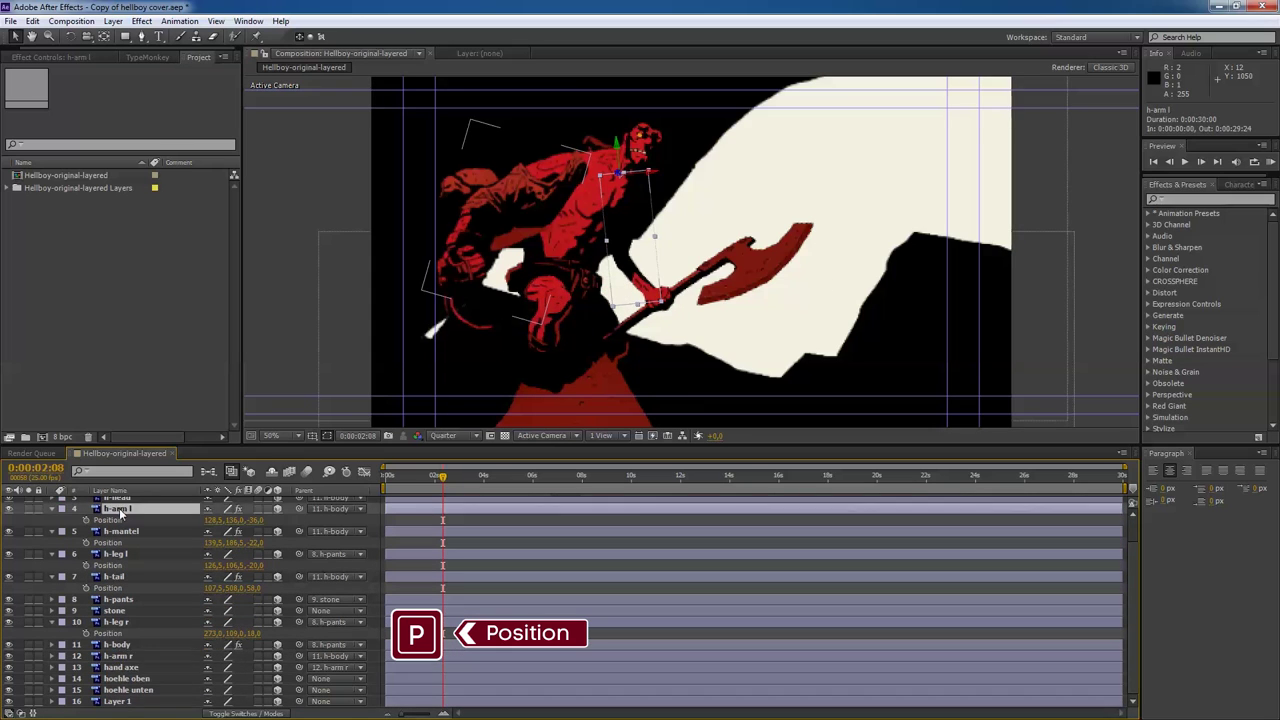
key("p")
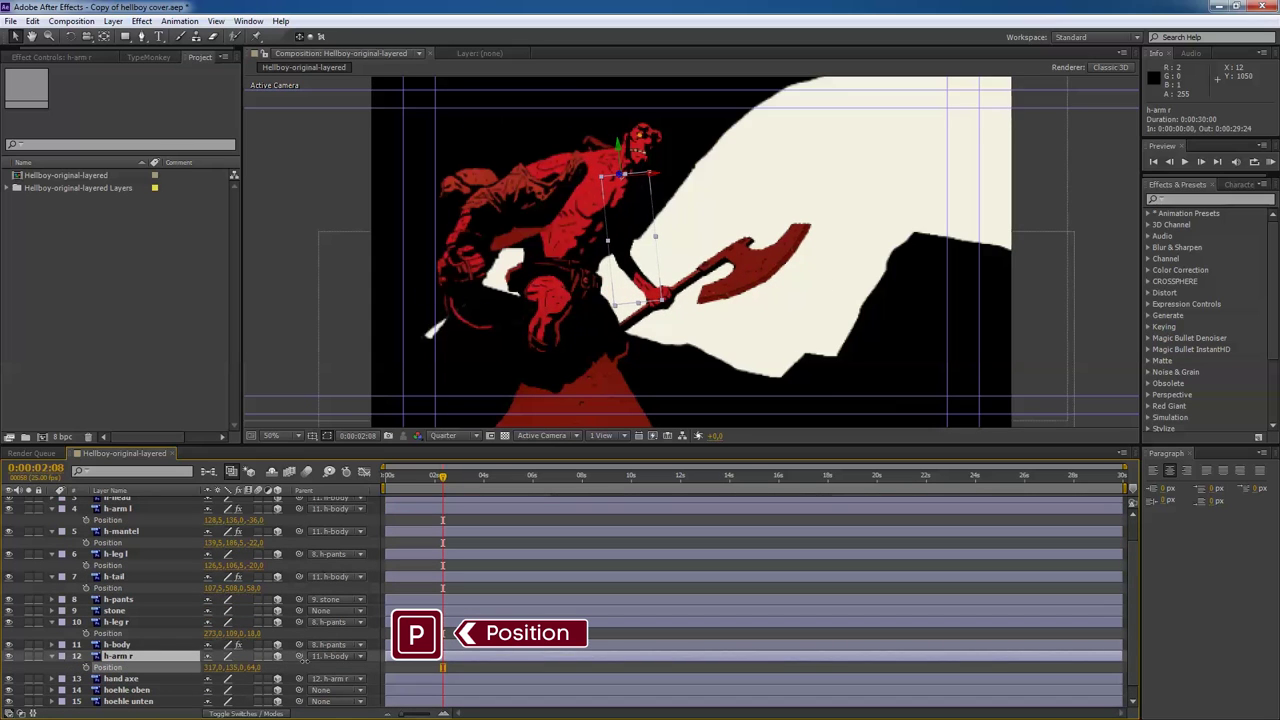
At 0:00:04:08, add a new spot light (Light 1) to the composition.
left_click_drag(443, 480, 491, 478)
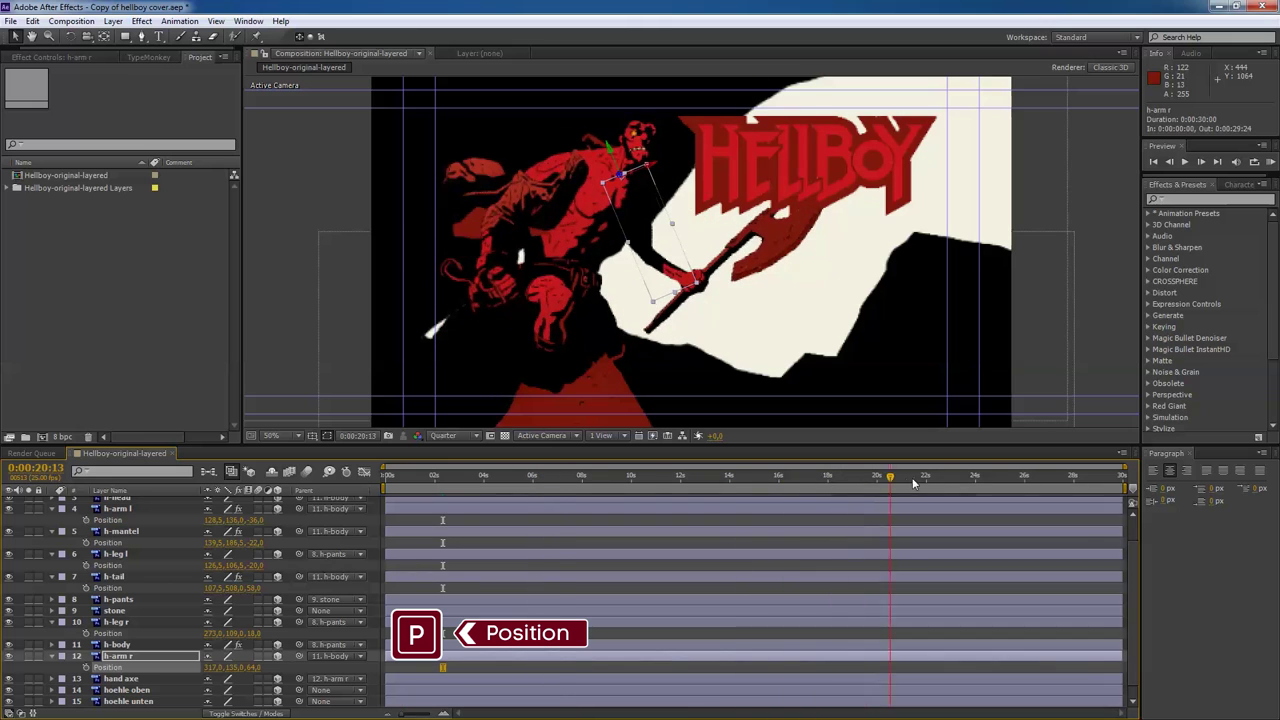
left_click(170, 521)
key("ctrl+a")
key("u")
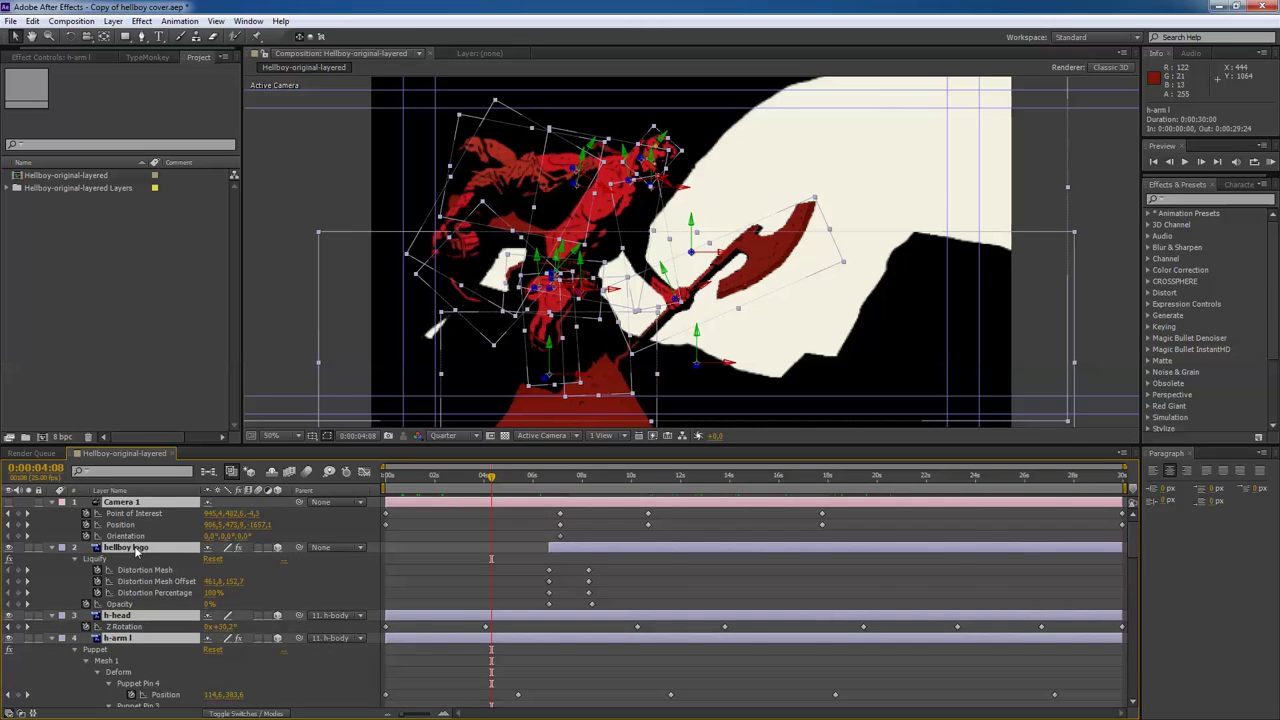
key("u")
right_click(135, 686)
mouse_move(188, 549)
left_click(366, 591)
left_click(279, 433)
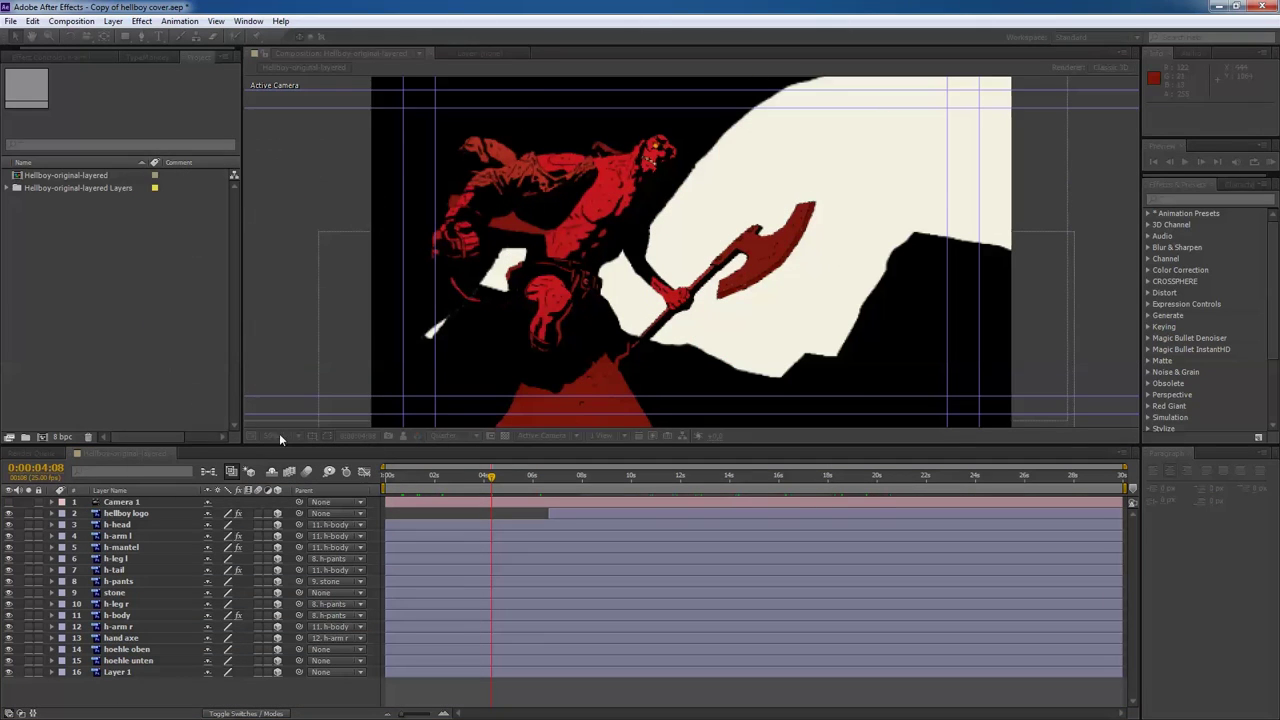
Add a second light as an Ambient light (Light 2).
right_click(60, 540)
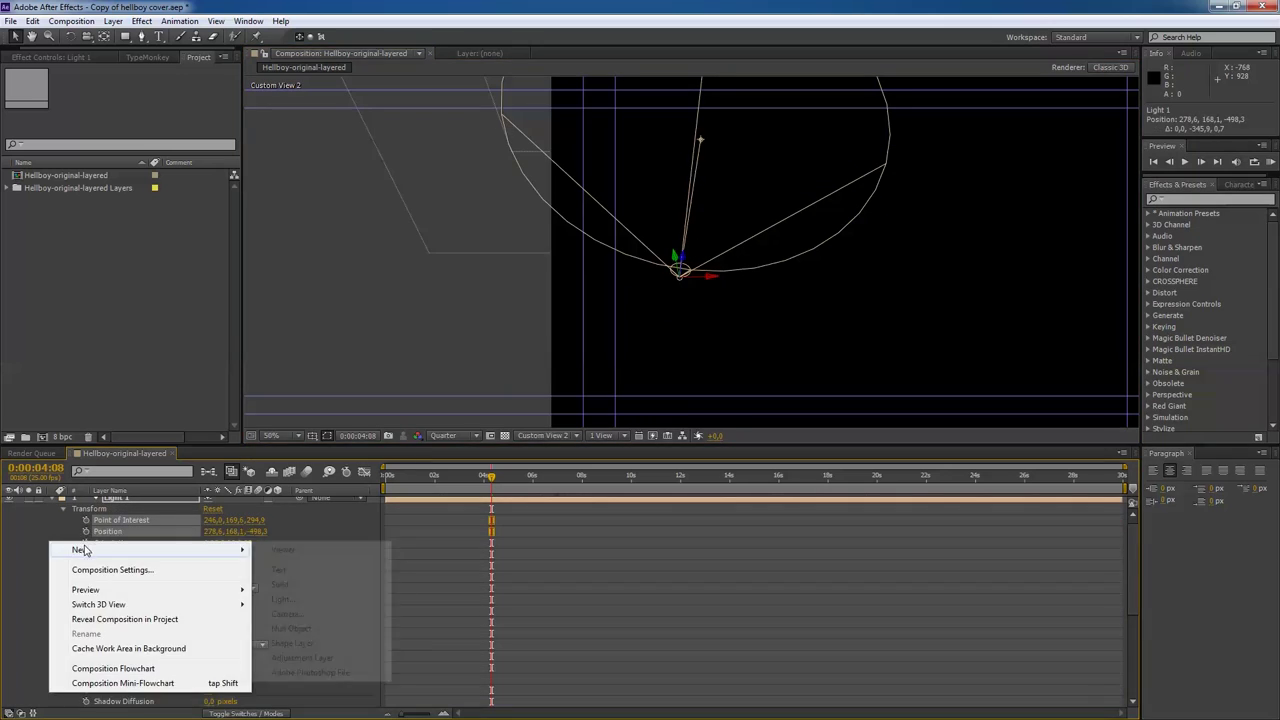
left_click(262, 189)
left_click(265, 204)
left_click(258, 449)
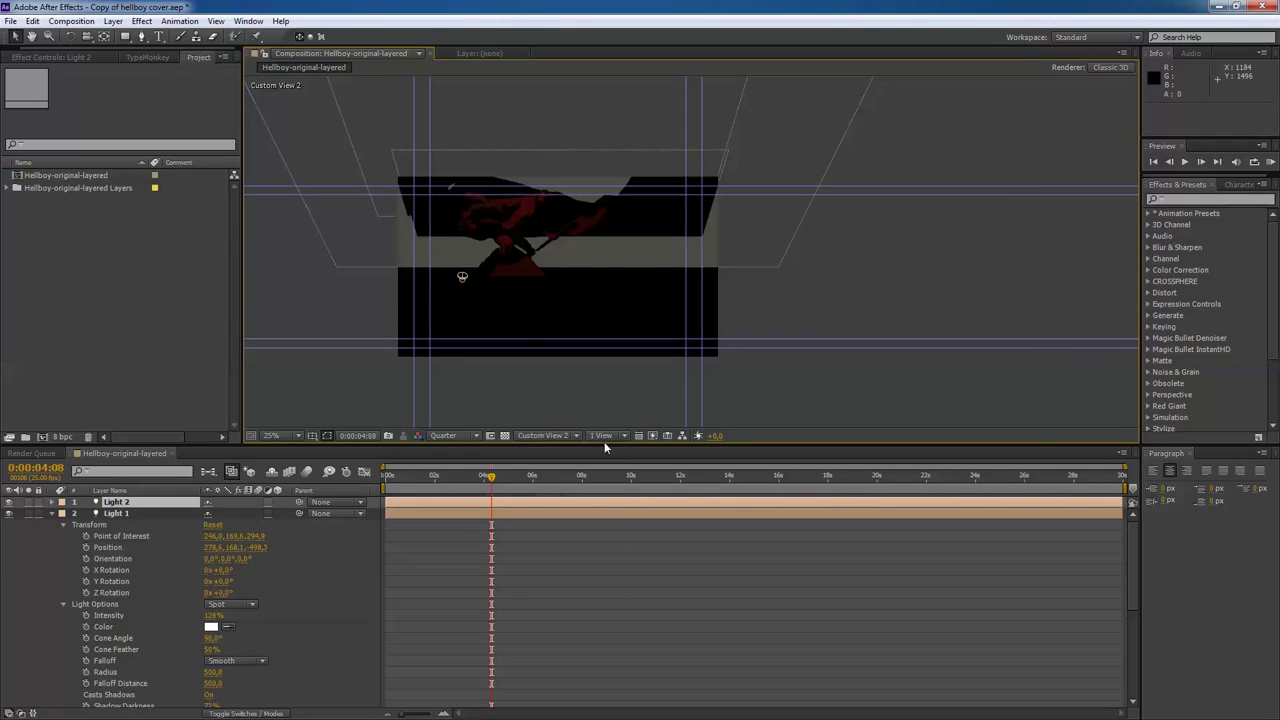
Position the spot light over the cover and adjust its intensity.
left_click(116, 513)
mouse_move(420, 191)
left_mouse_down()
mouse_move(510, 289)
mouse_move(505, 330)
left_mouse_up()
mouse_move(506, 277)
left_mouse_down()
mouse_move(511, 241)
mouse_move(437, 305)
left_mouse_up()
scroll(500, 258, "up", 2)
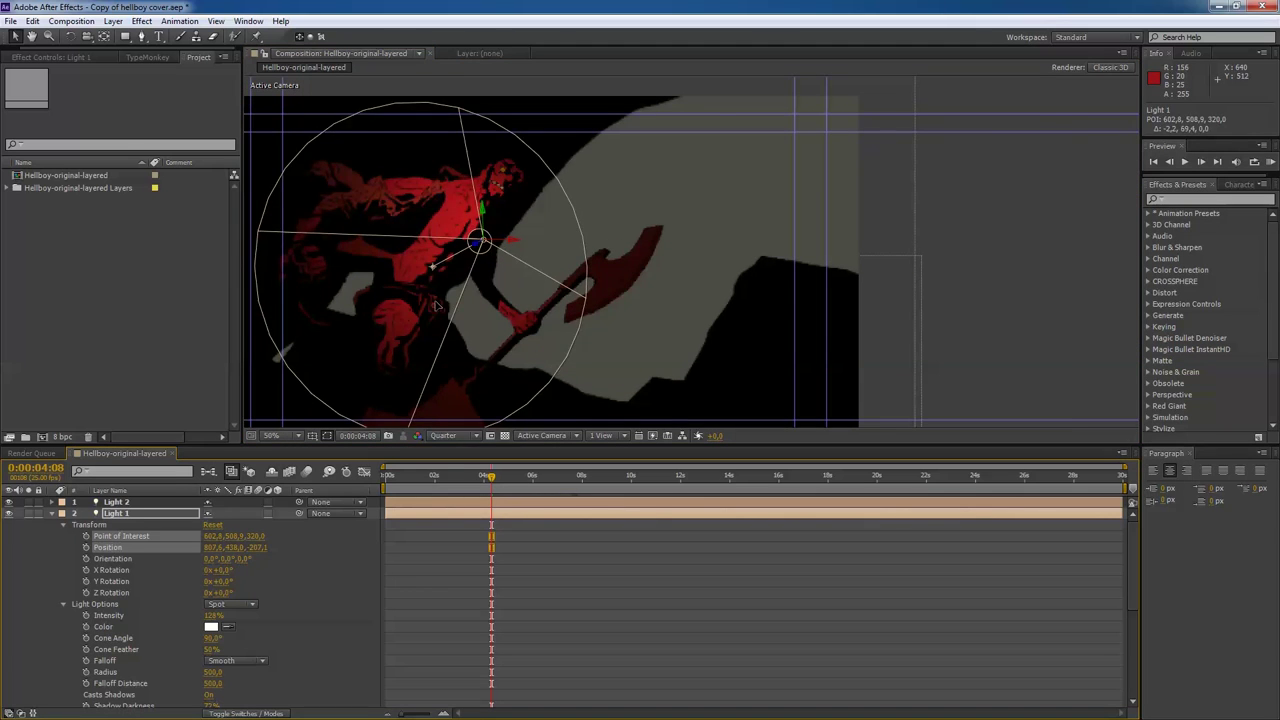
left_click_drag(510, 241, 648, 250)
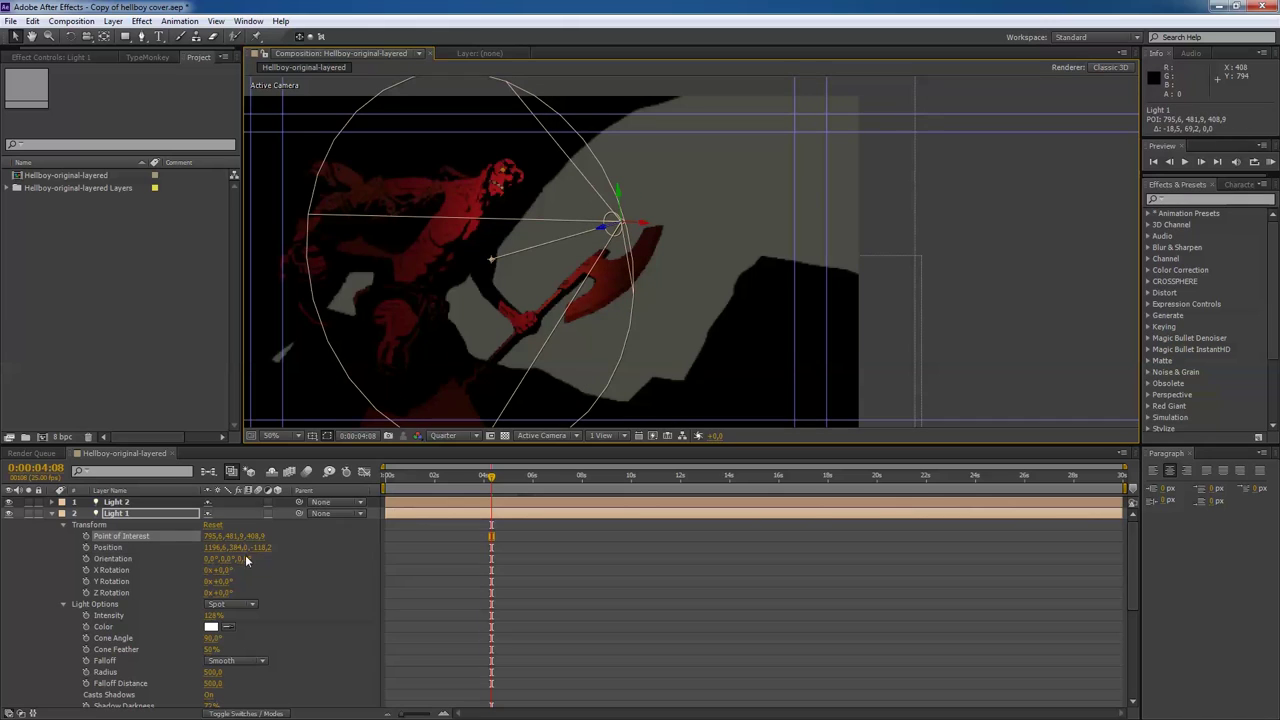
left_click_drag(211, 622, 212, 655)
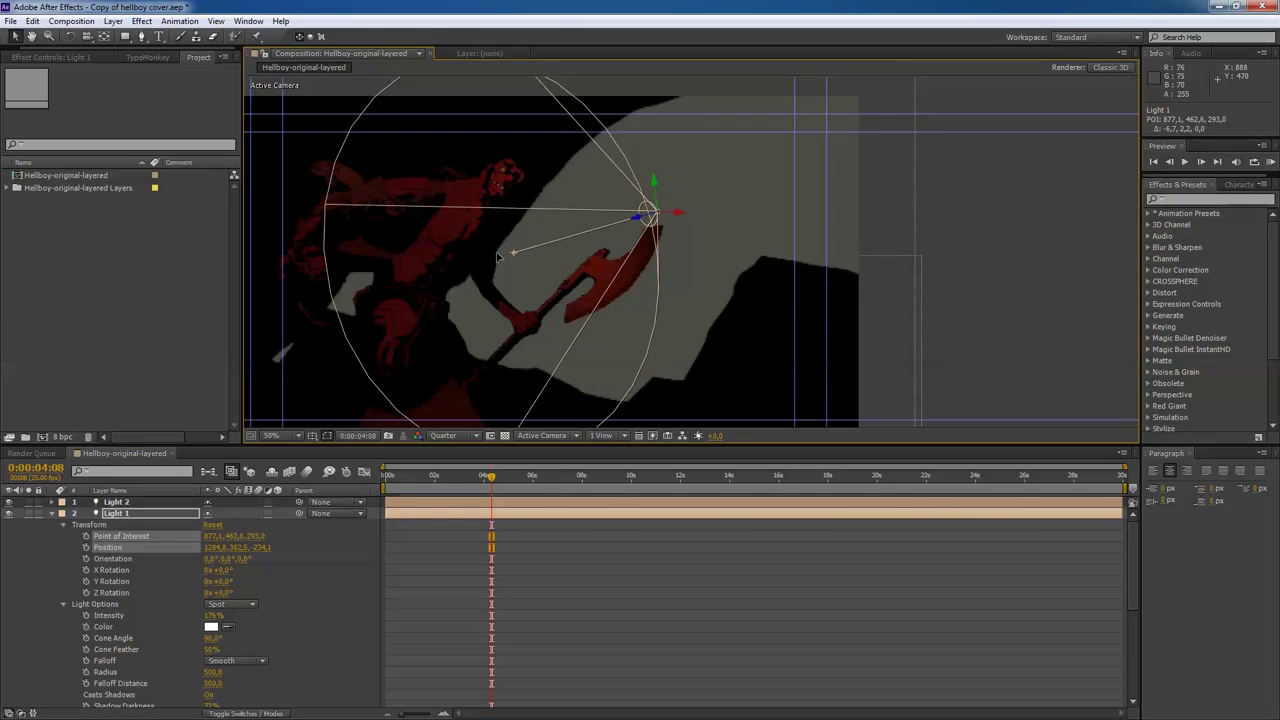
left_click_drag(648, 213, 598, 222)
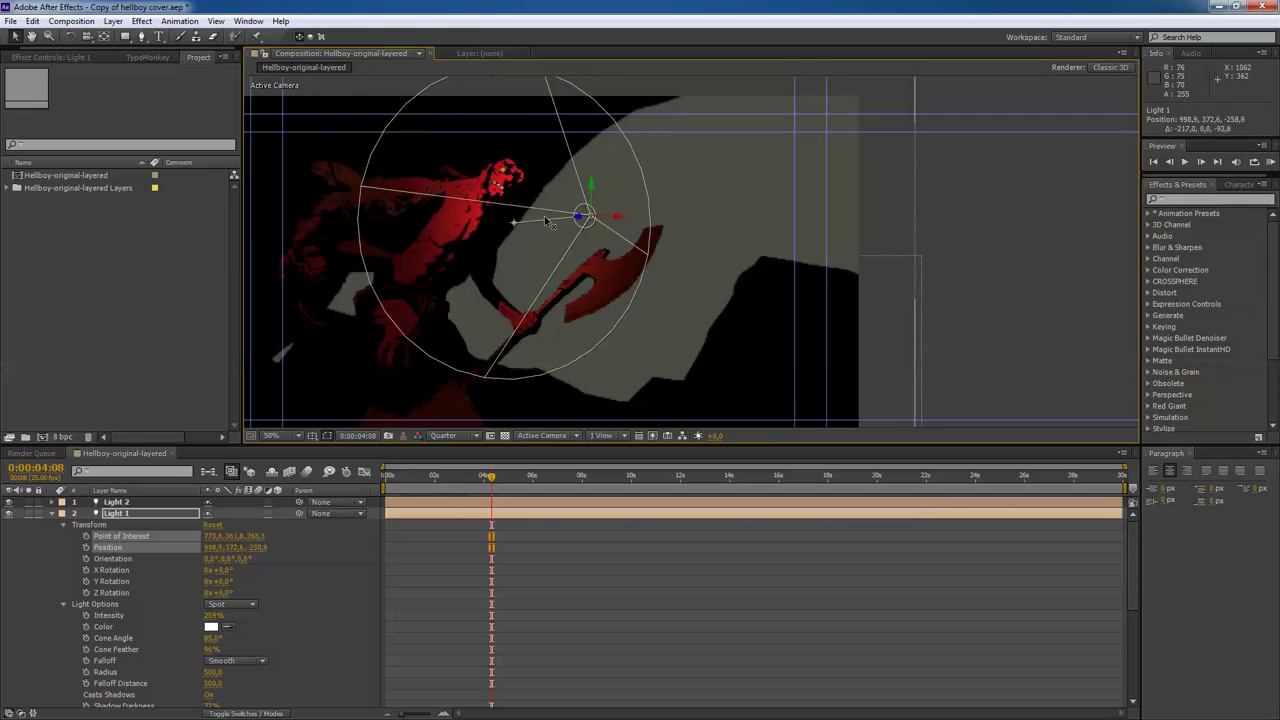
Lower the ambient light's Intensity to 75%.
left_click(52, 501)
left_click(63, 513)
left_click_drag(211, 524, 255, 530)
Aim the spot light up toward Hellboy's head, checking it in the custom 3D view.
left_click(490, 288)
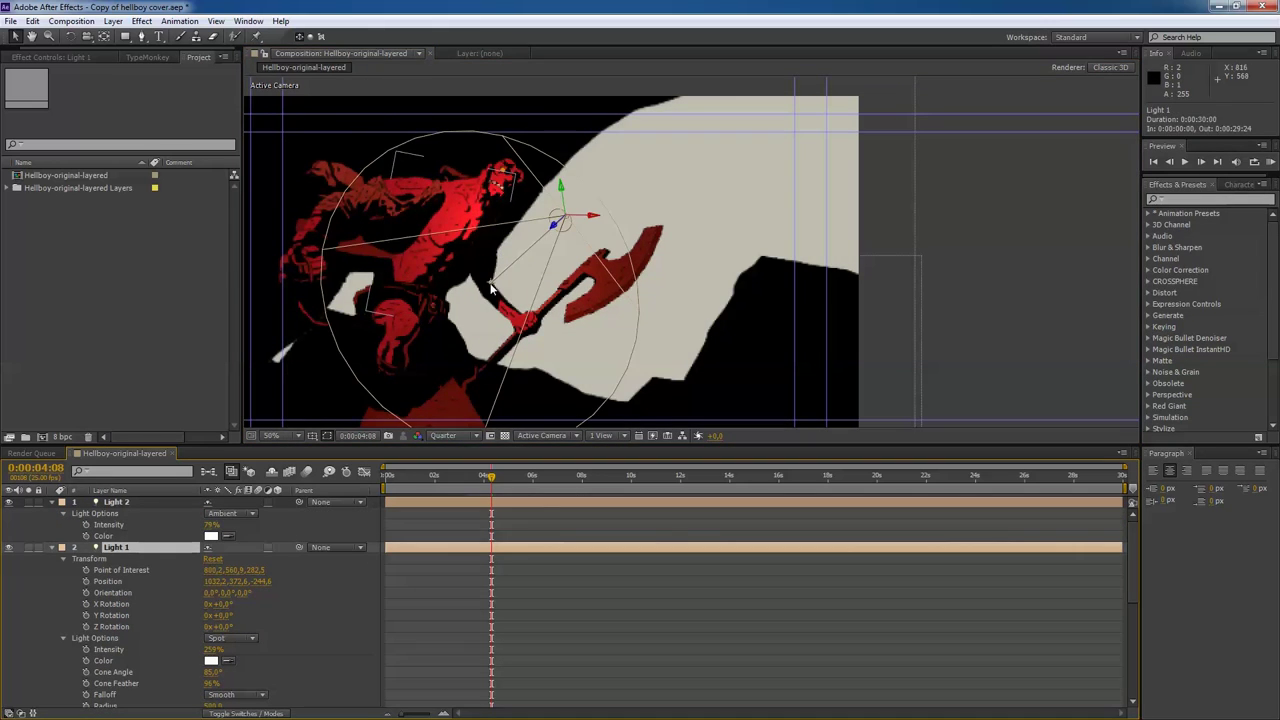
left_click_drag(468, 313, 486, 302)
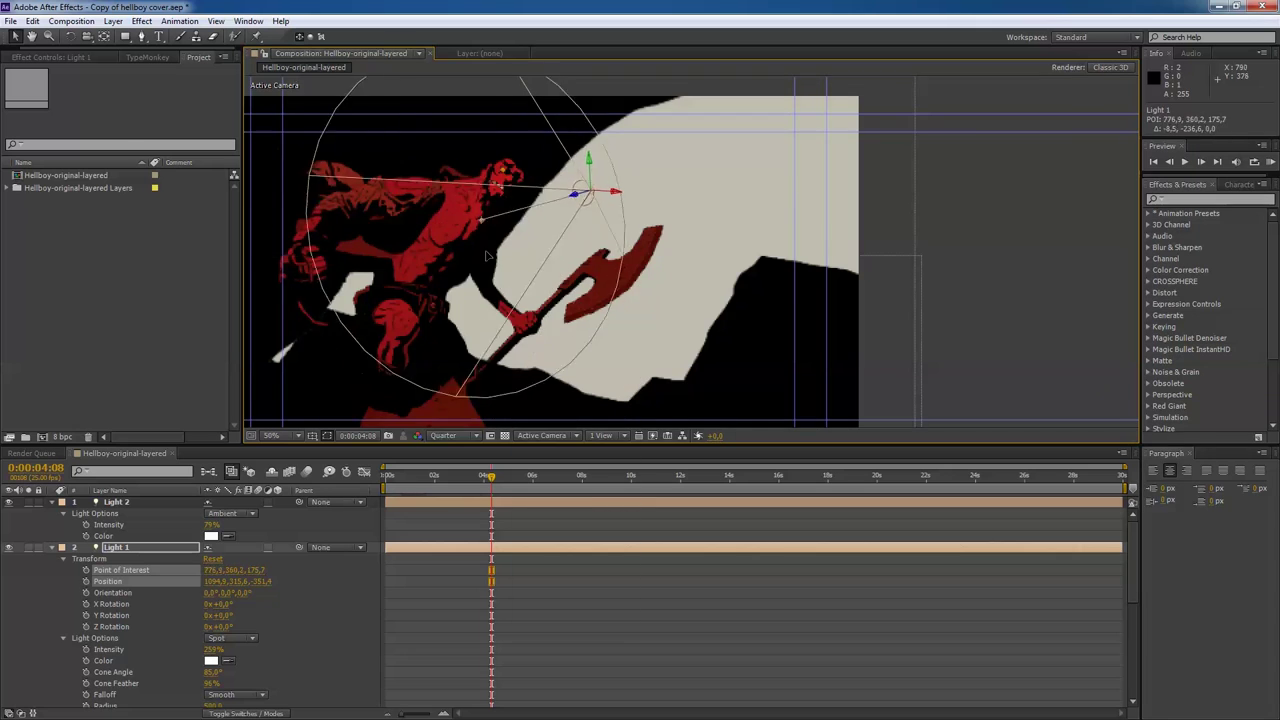
left_click(541, 435)
left_click(560, 594)
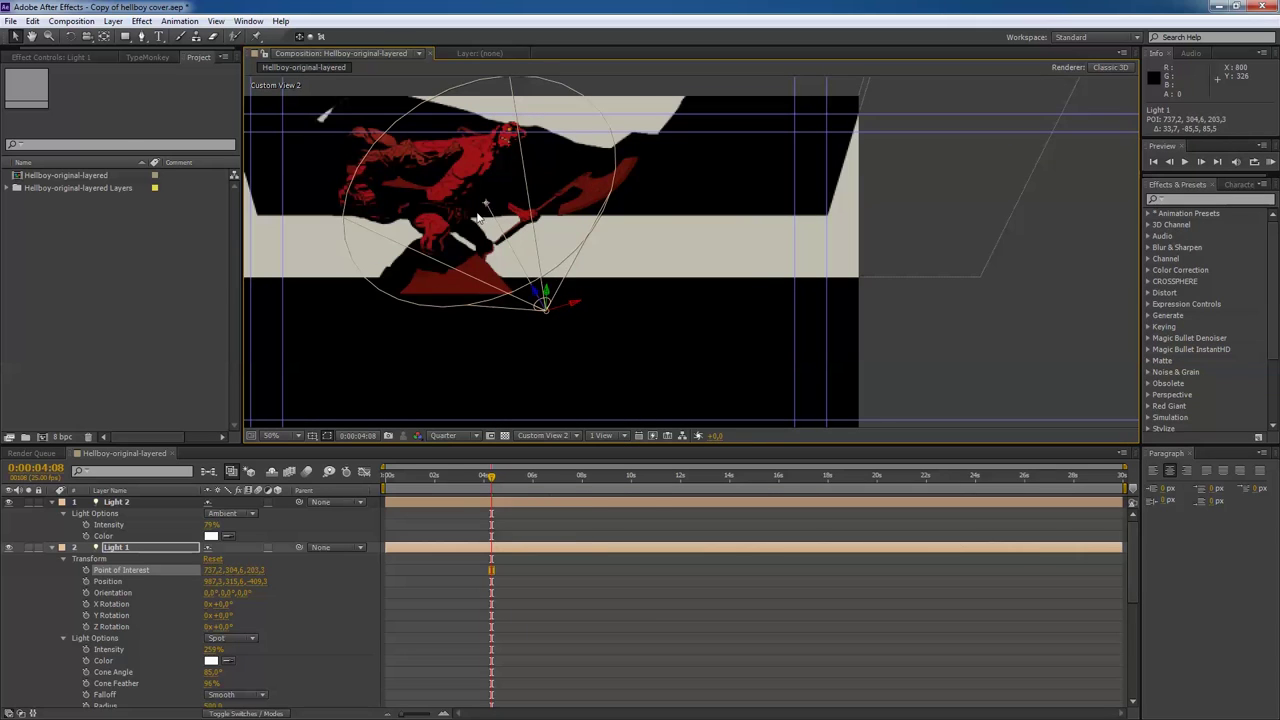
left_click(262, 671)
scroll(262, 671, "down", 2)
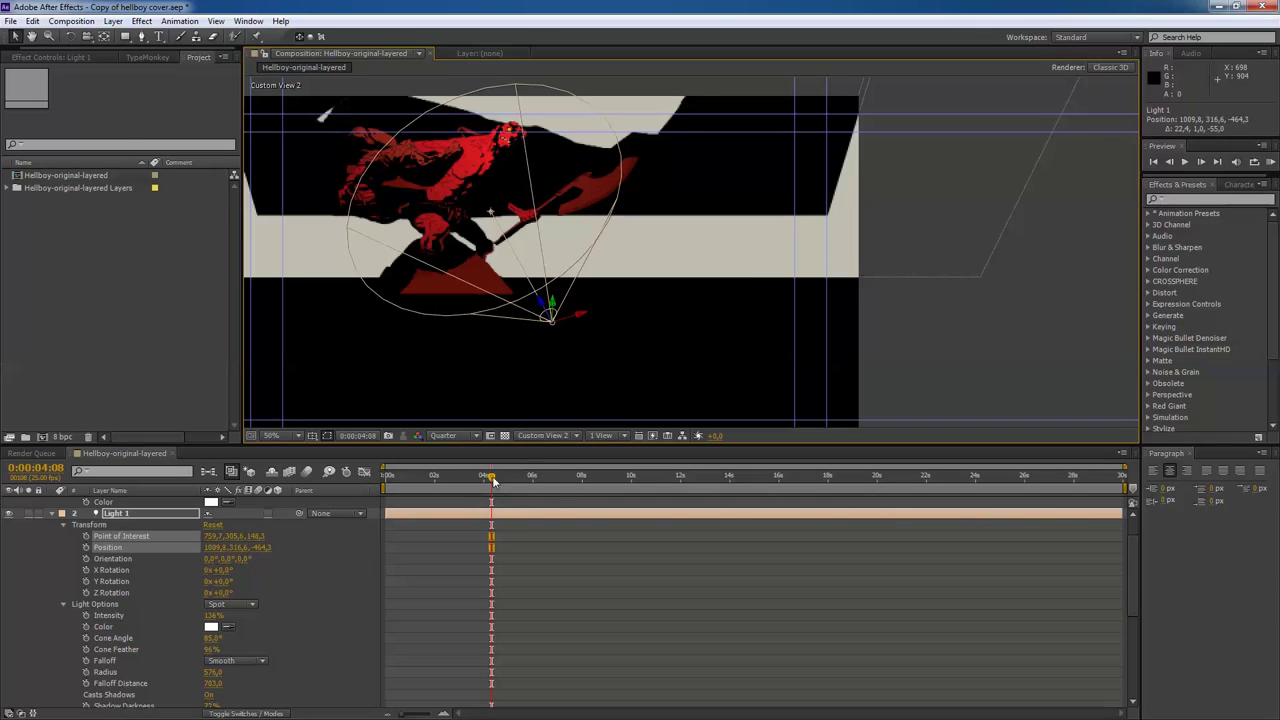
Keyframe Light 1 at about 0:07 and 0:10:17, sweeping it toward the HELLBOY title with Intensity keys.
left_click_drag(493, 481, 563, 478)
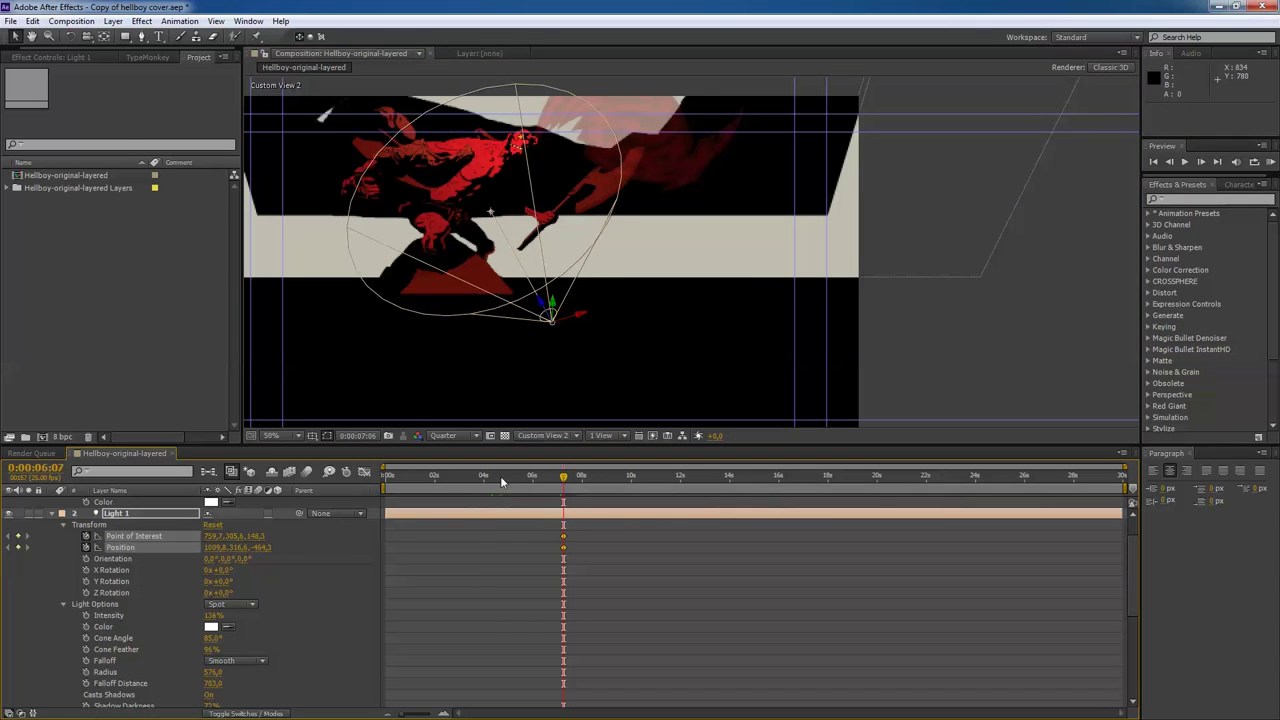
key("Home")
key("Escape")
mouse_move(457, 480)
left_mouse_down()
mouse_move(708, 495)
mouse_move(538, 481)
mouse_move(562, 481)
left_mouse_up()
left_click_drag(555, 193, 378, 180)
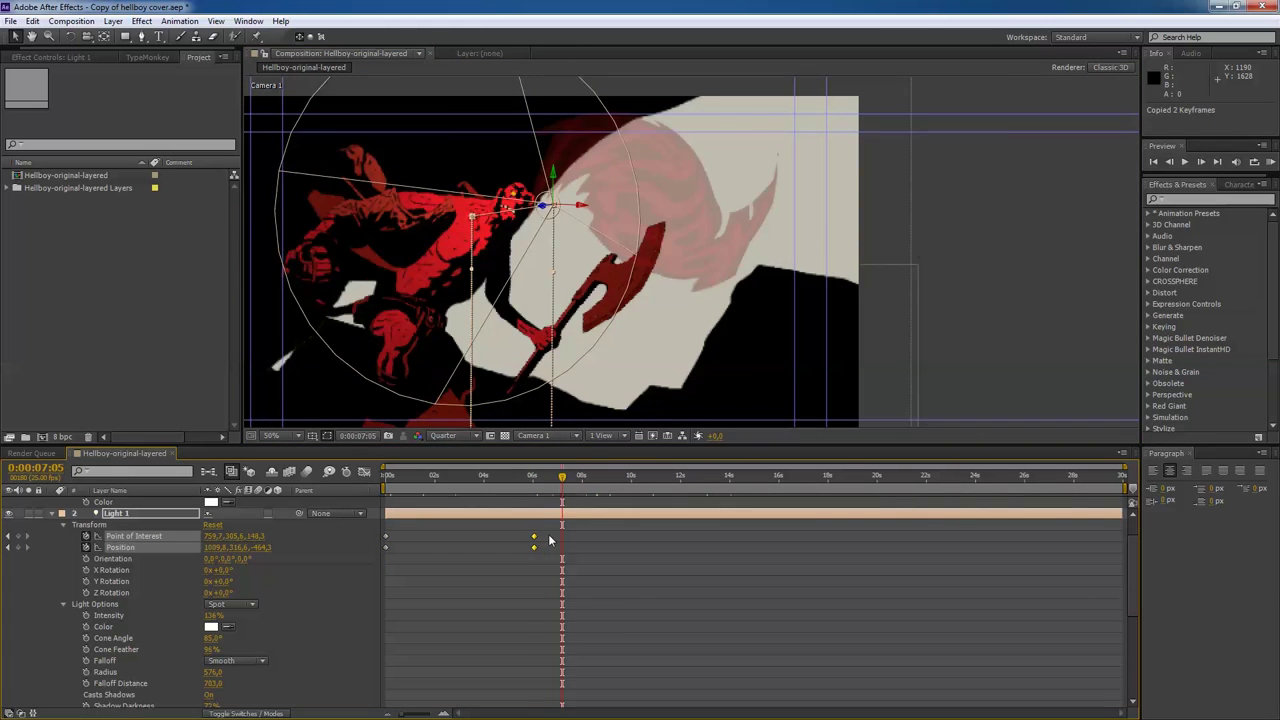
left_click_drag(562, 481, 648, 481)
mouse_move(221, 553)
left_mouse_down()
mouse_move(680, 513)
mouse_move(655, 484)
mouse_move(560, 484)
left_mouse_up()
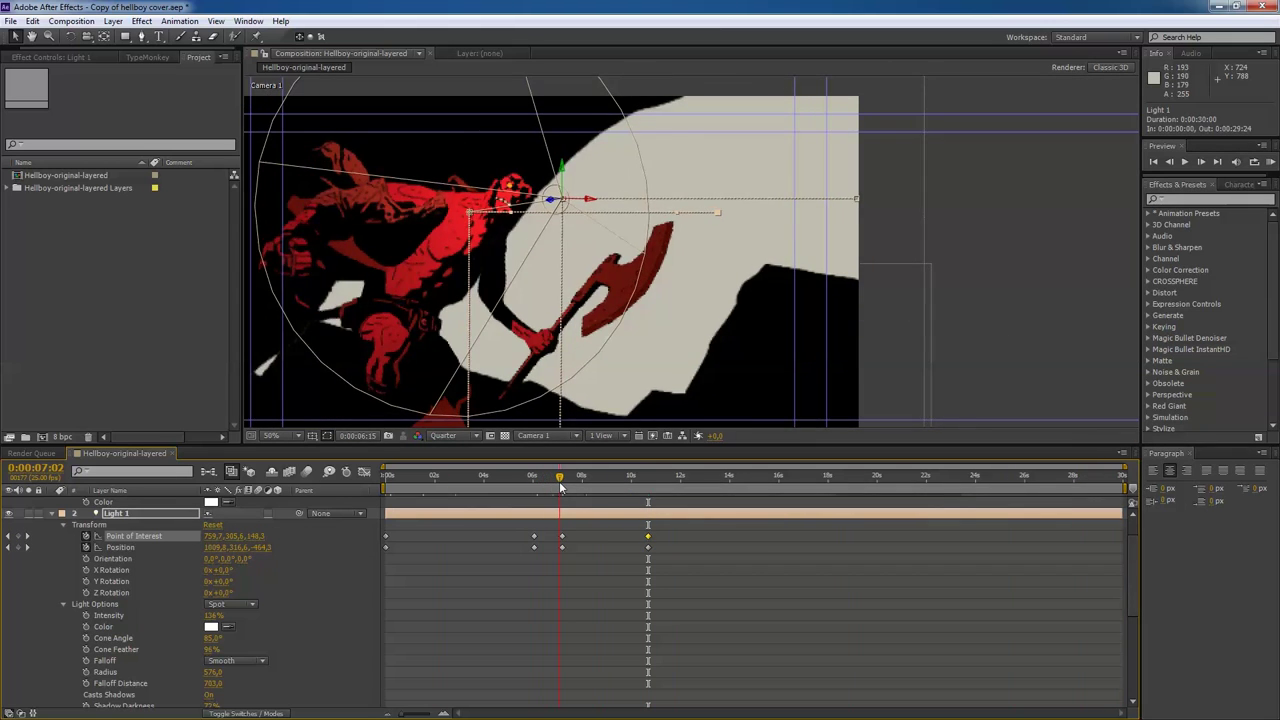
left_click(86, 615)
left_click_drag(641, 485, 648, 484)
left_click(17, 615)
left_click(8, 615)
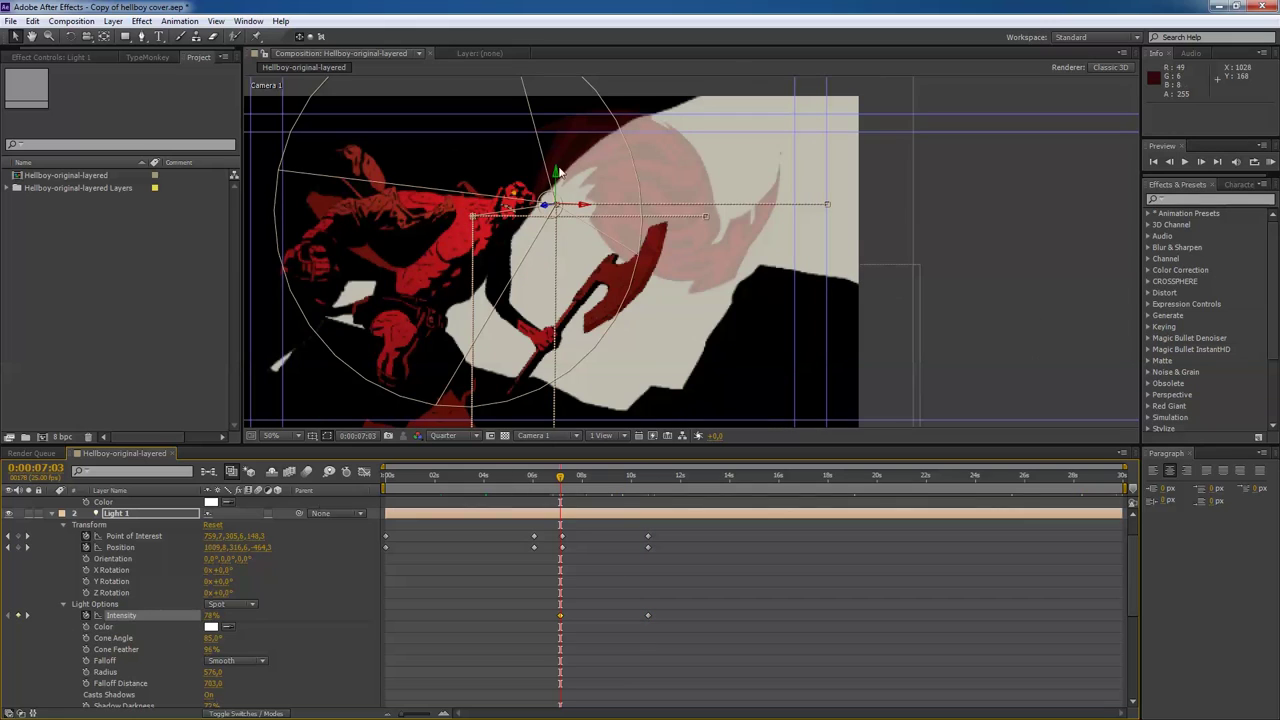
Move the hellboy logo layer below h-arm l and check its Scale near the end.
key("ctrl+grave")
left_click_drag(562, 478, 724, 497)
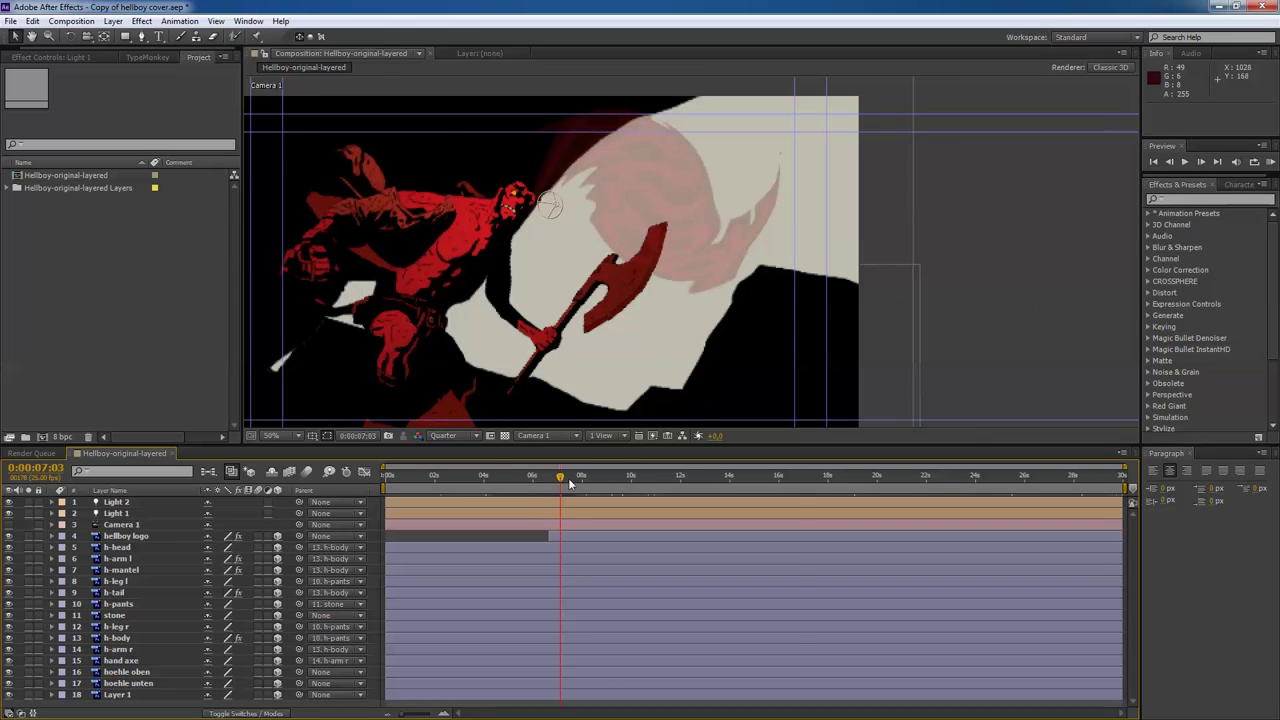
left_click_drag(117, 561, 117, 564)
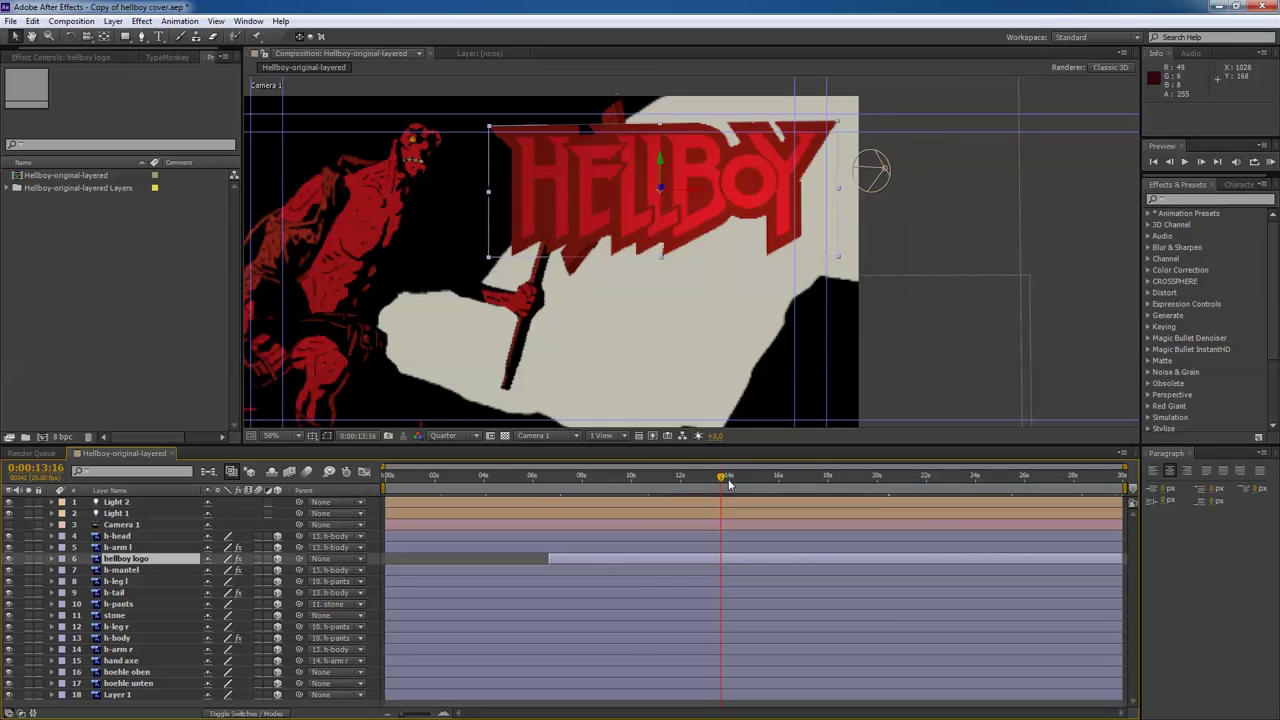
left_click_drag(721, 480, 757, 517)
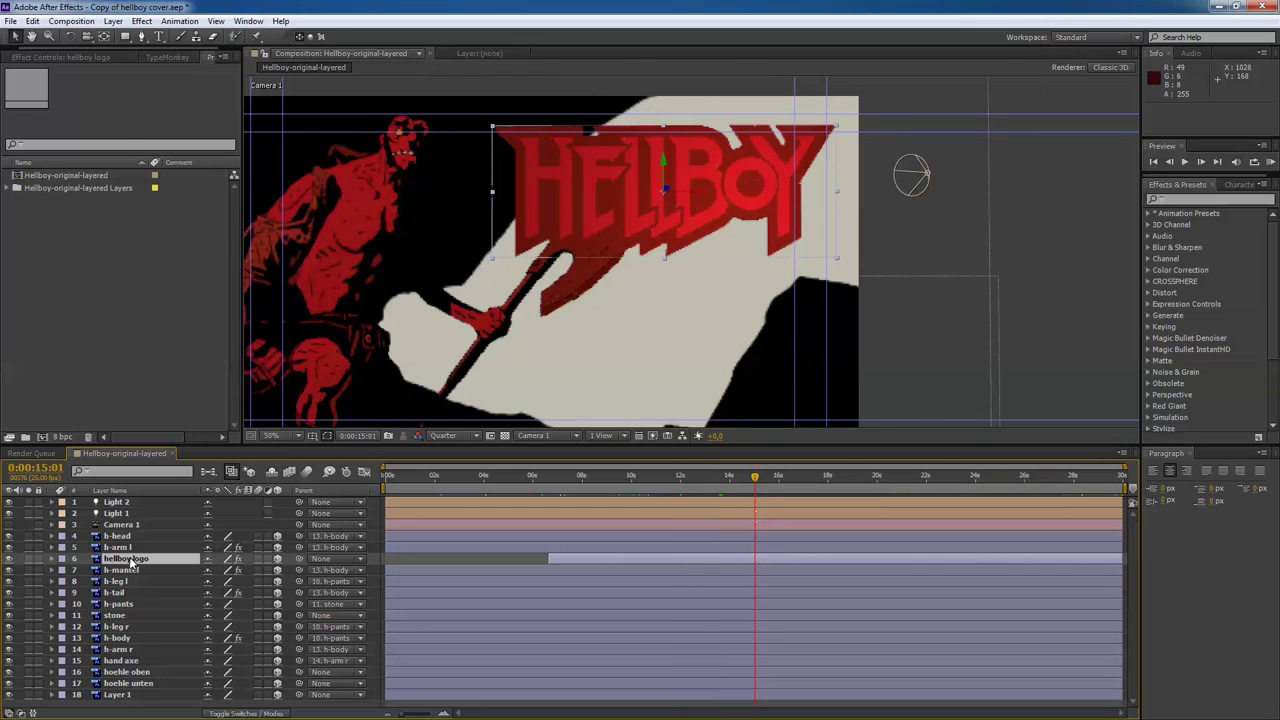
key("p")
left_click_drag(755, 477, 1121, 501)
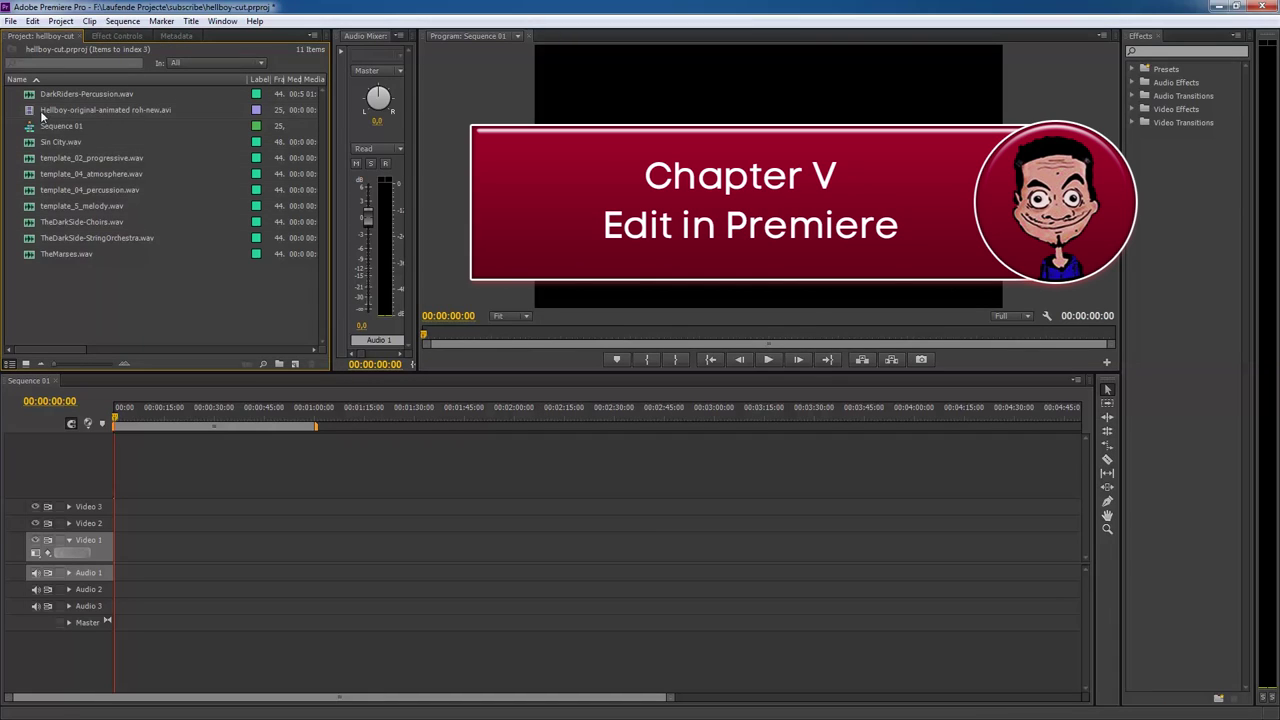
Place the animated Hellboy clip in Sequence 01, accepting the clip-mismatch prompt, and play it.
left_click_drag(100, 109, 140, 546)
left_click(651, 394)
key("space")
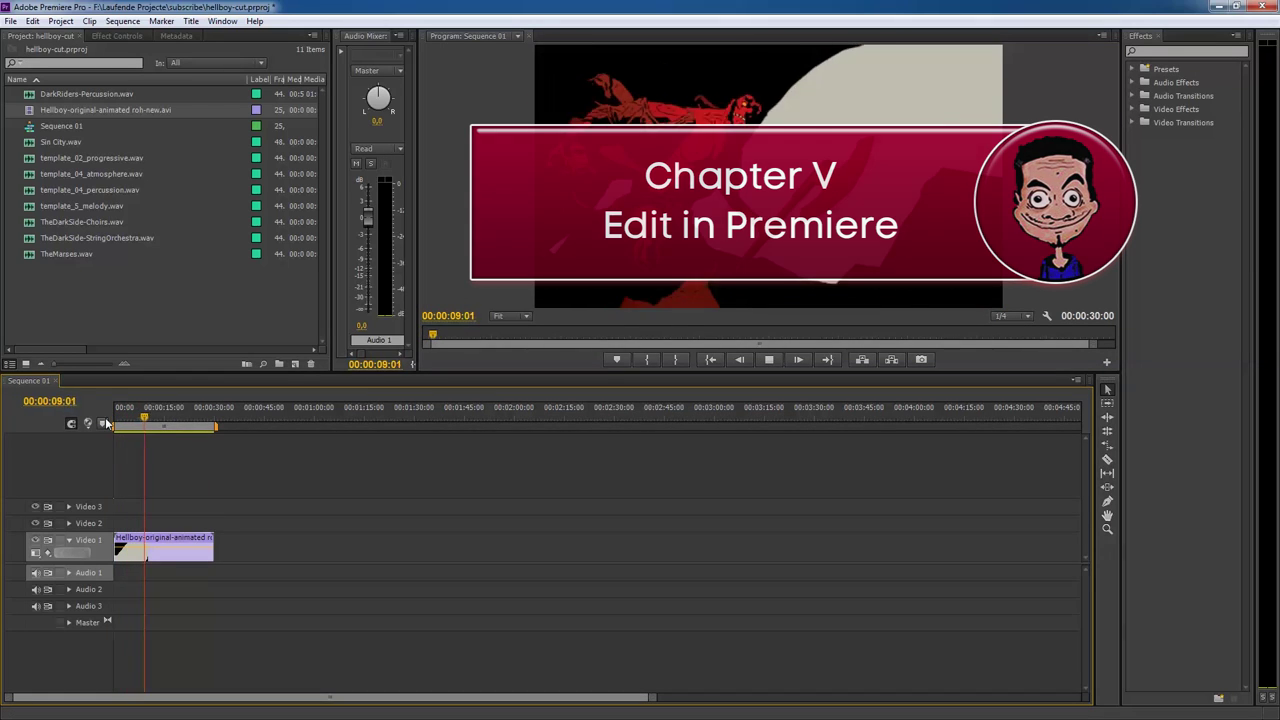
right_click(48, 128)
key("Escape")
right_click(286, 420)
left_click(98, 525)
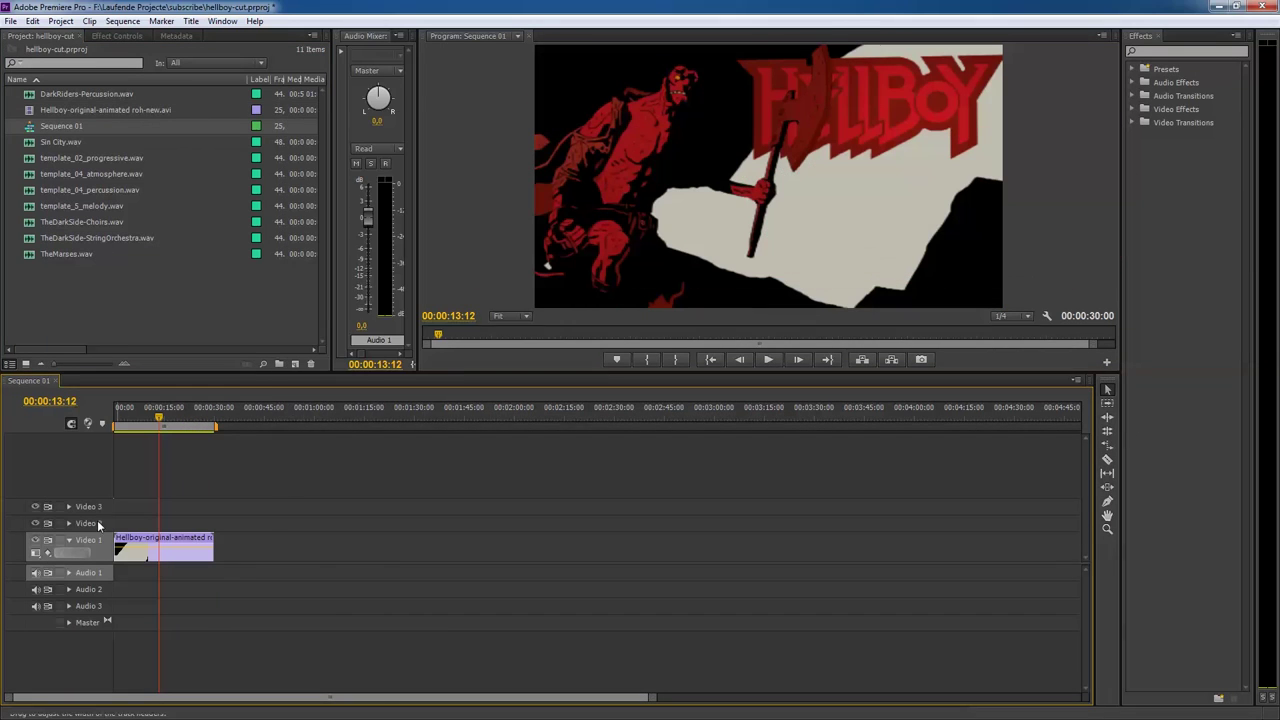
Load Sin City.wav in the Source monitor and mark In and Out for a short excerpt.
key("shift+2")
left_click(306, 291)
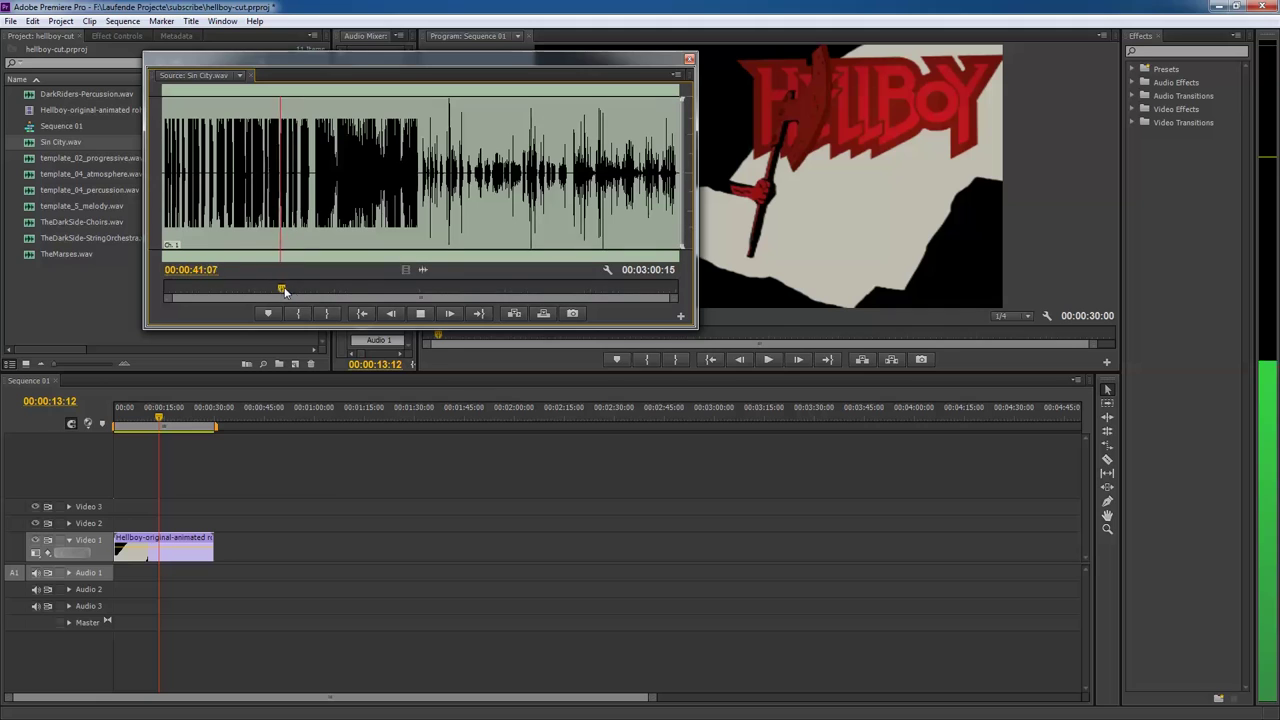
left_click_drag(284, 290, 240, 291)
left_click(296, 313)
key("o")
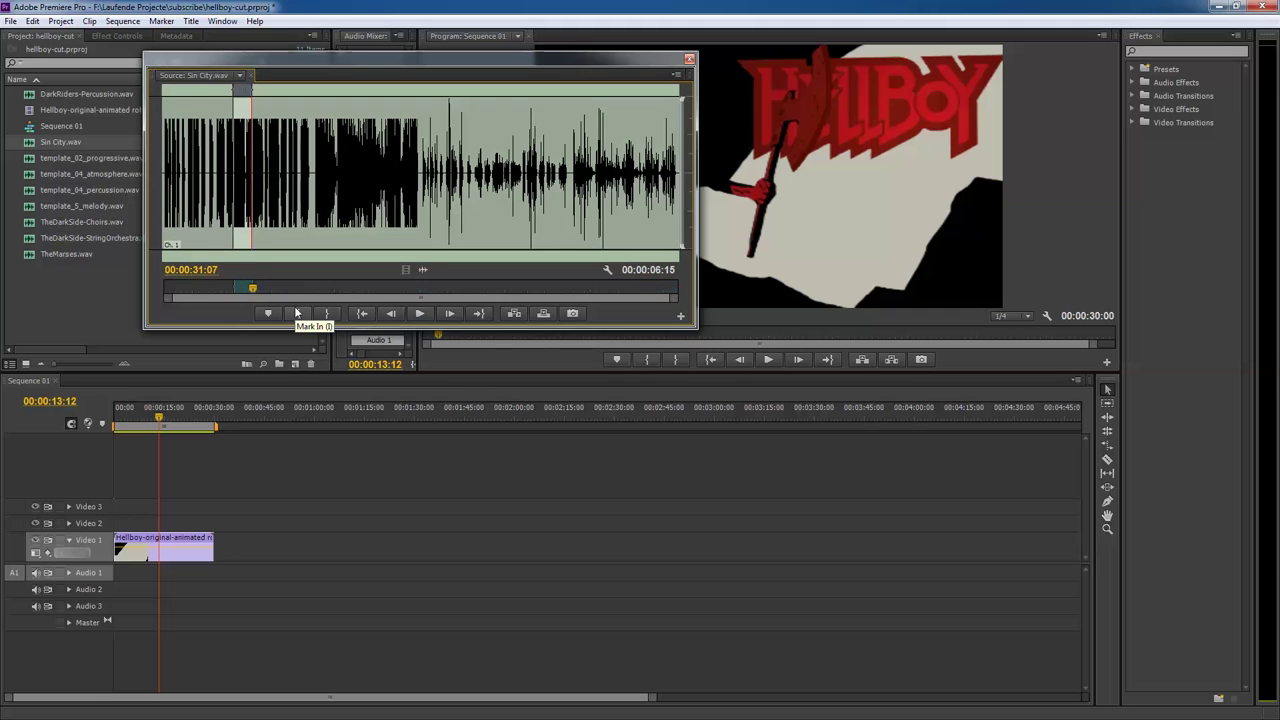
Preview TheDarkSide-Choirs.wav and TheDarkSide-StringOrchestra.wav.
double_click(34, 222)
double_click(43, 240)
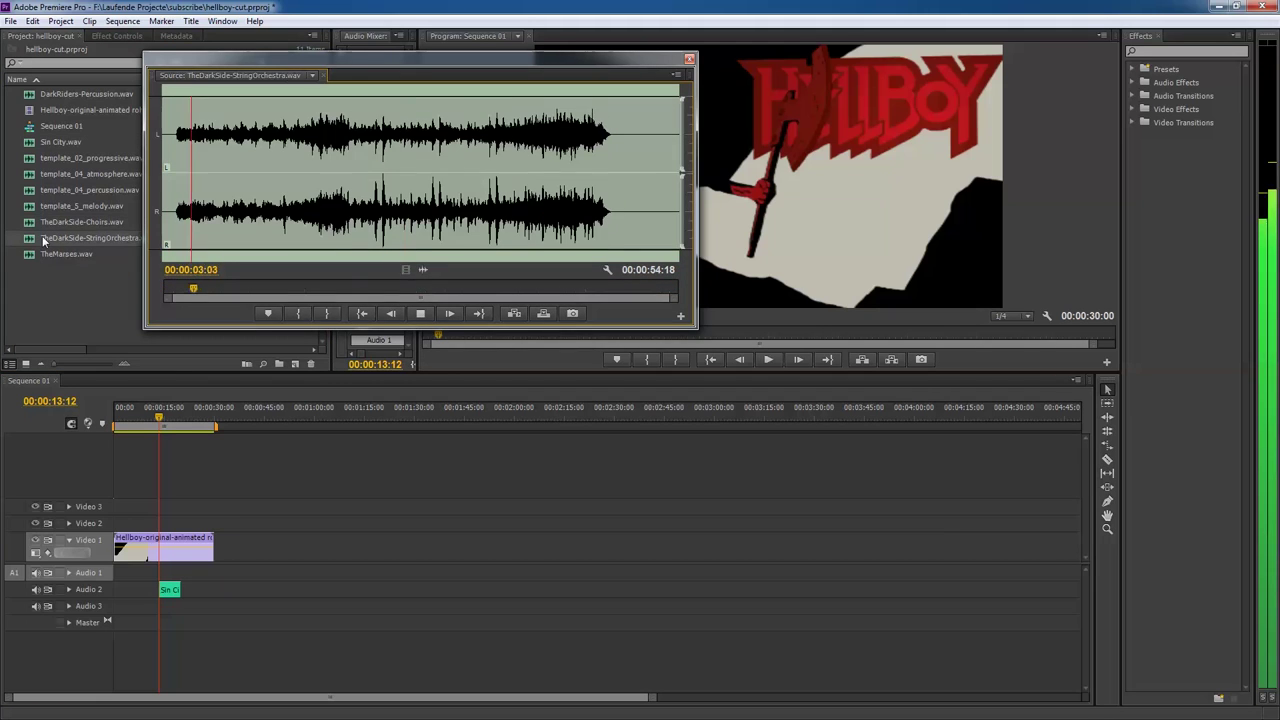
double_click(70, 222)
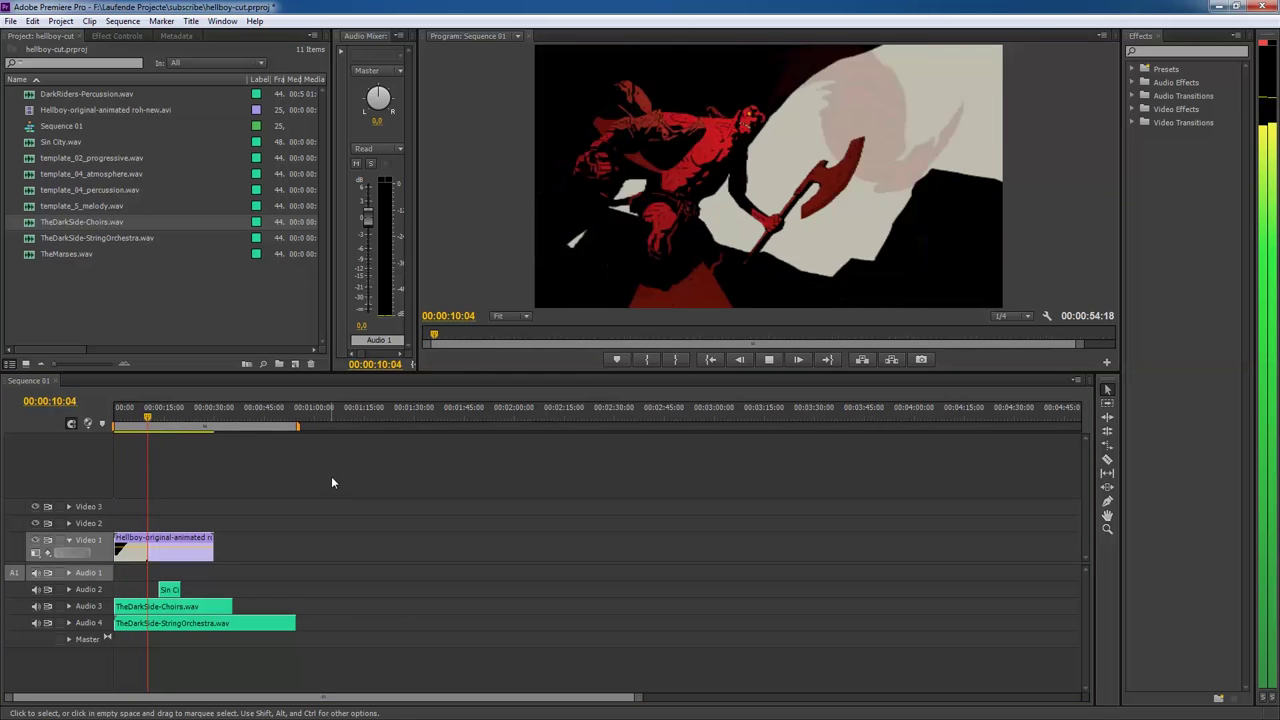
Slide and shorten the Choirs pieces on Audio 3 so the later piece starts near 18:06.
left_click(122, 420)
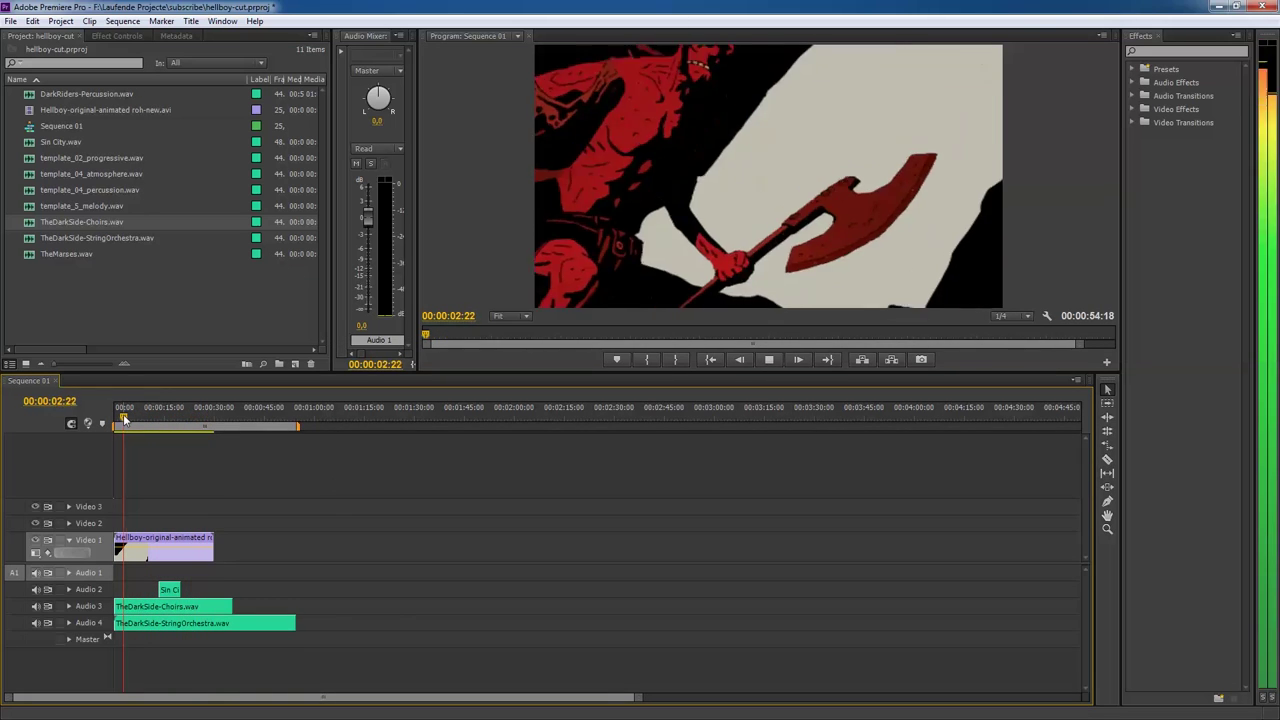
left_click(178, 420)
left_click(69, 606)
left_click_drag(167, 608, 195, 610)
left_click_drag(640, 697, 222, 697)
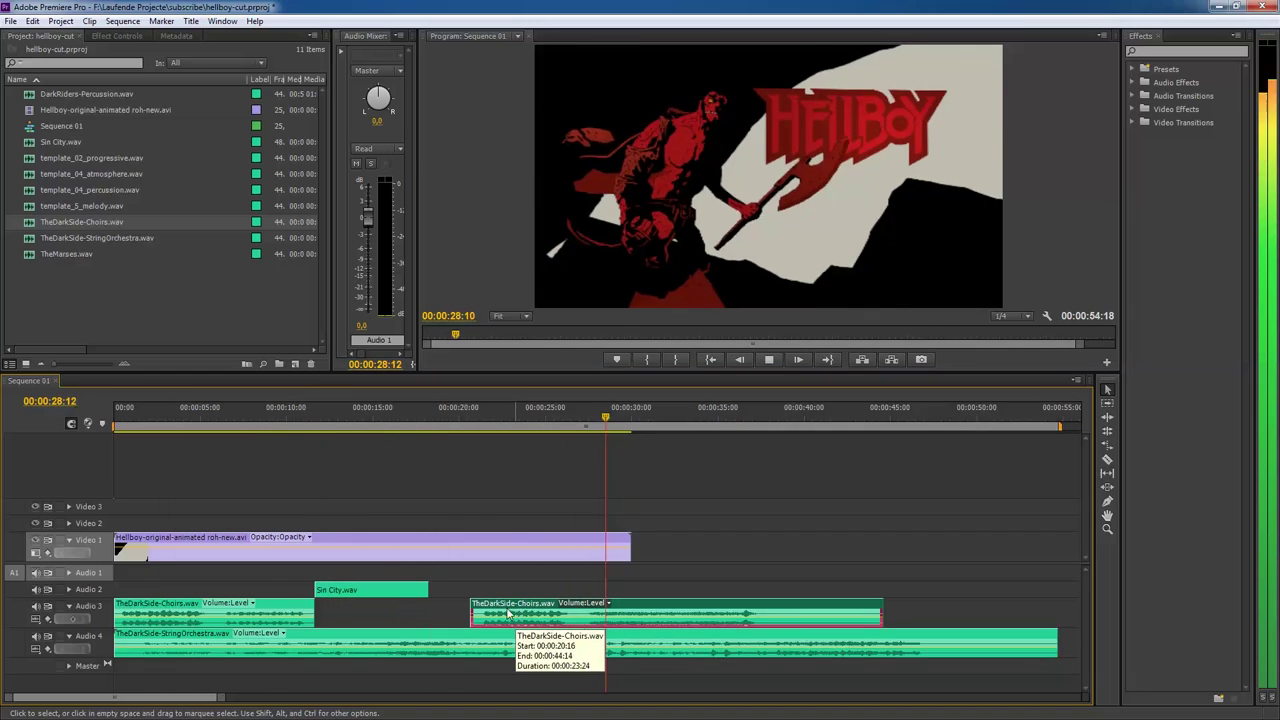
left_click_drag(505, 612, 464, 612)
left_click(259, 414)
key("space")
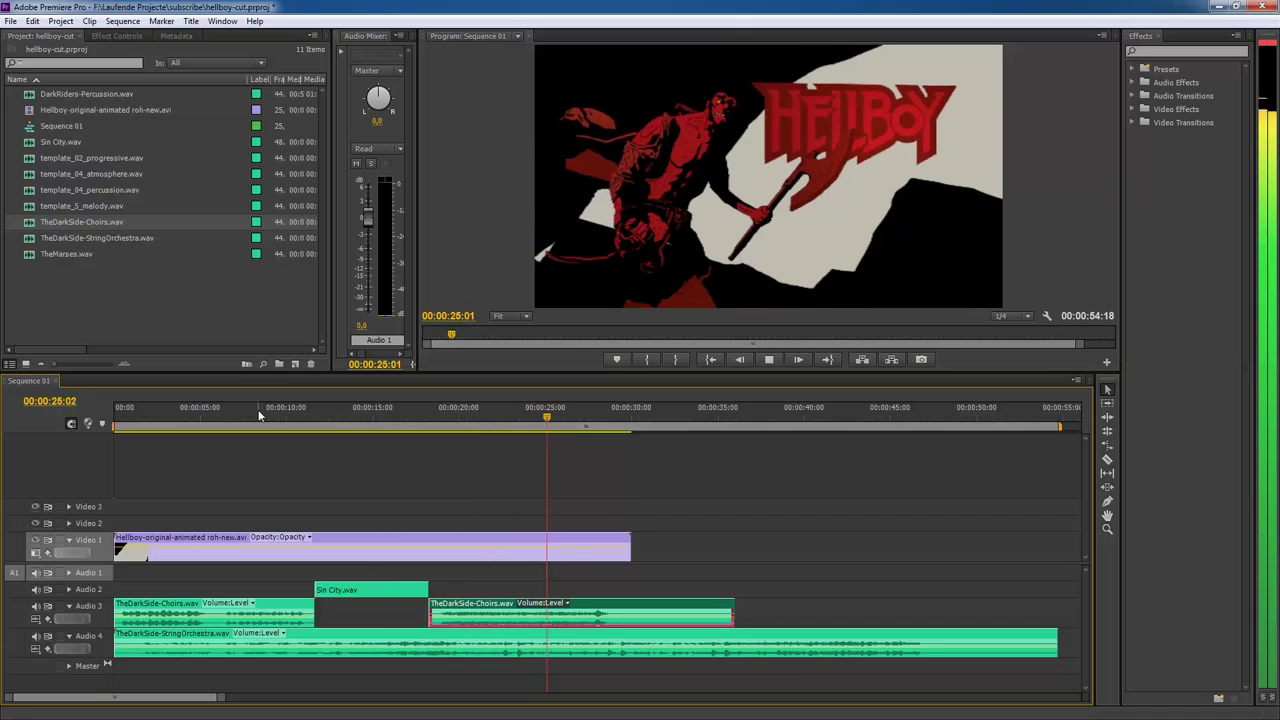
Trim the StringOrchestra clip's end and bring up the Project panel's import menu.
left_click(619, 420)
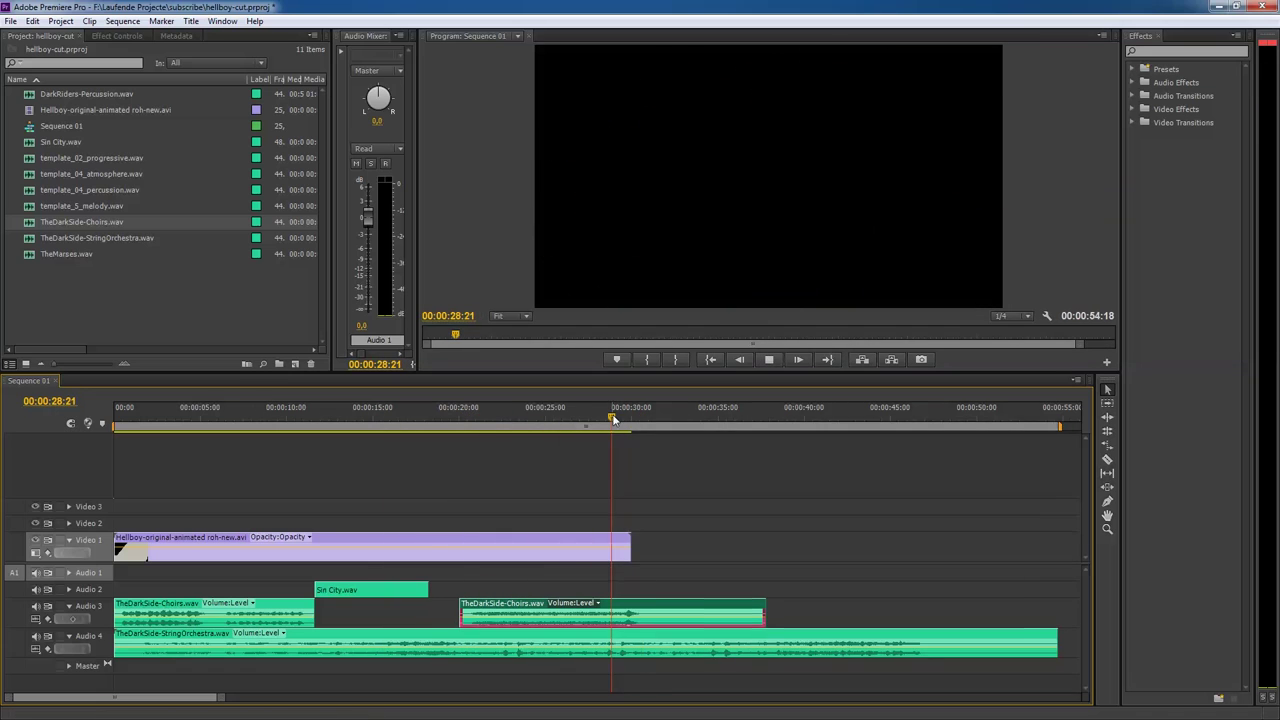
key("minus")
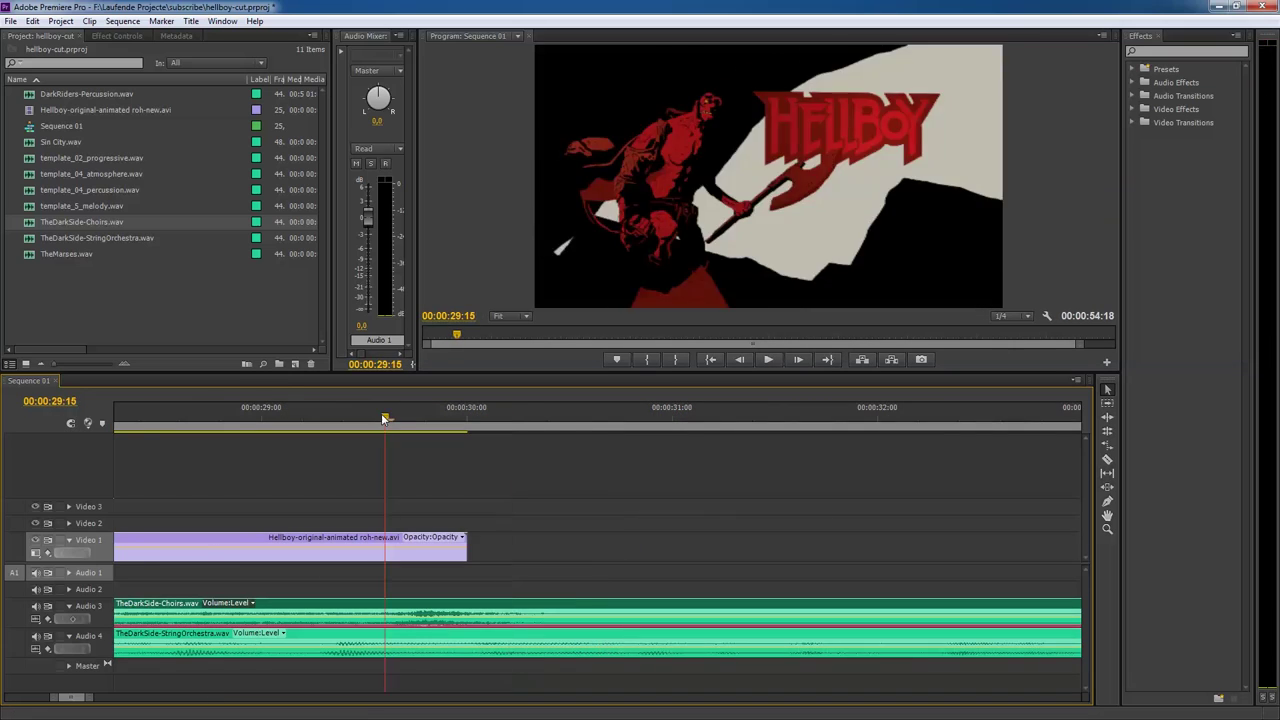
key("minus")
left_click_drag(537, 645, 349, 650)
key("space")
left_click(226, 420)
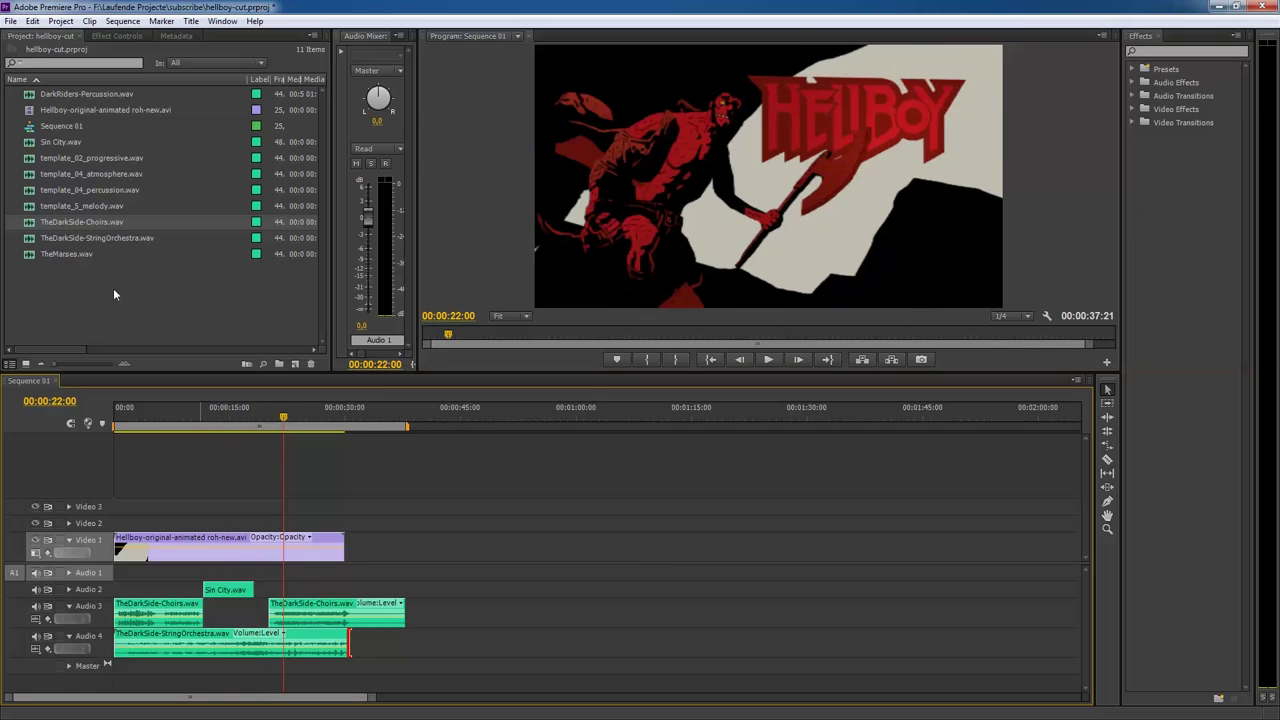
right_click(78, 306)
Import hellboy extras.psd as individual layers and open its bin.
left_click(122, 369)
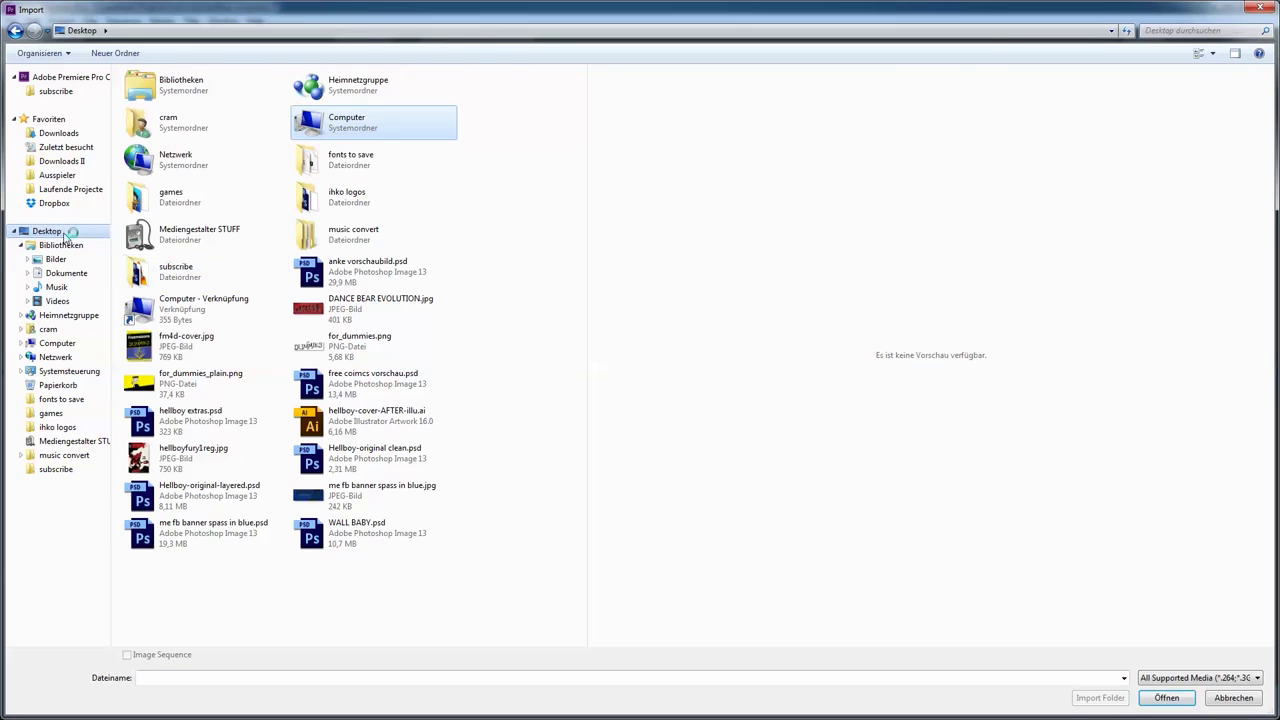
double_click(190, 416)
left_click(290, 290)
left_click(270, 340)
left_click(414, 294)
Place the dark horse logo, credits and THE FURY layers on Video 2, 3 and 4, then preview them.
left_click_drag(114, 126, 527, 523)
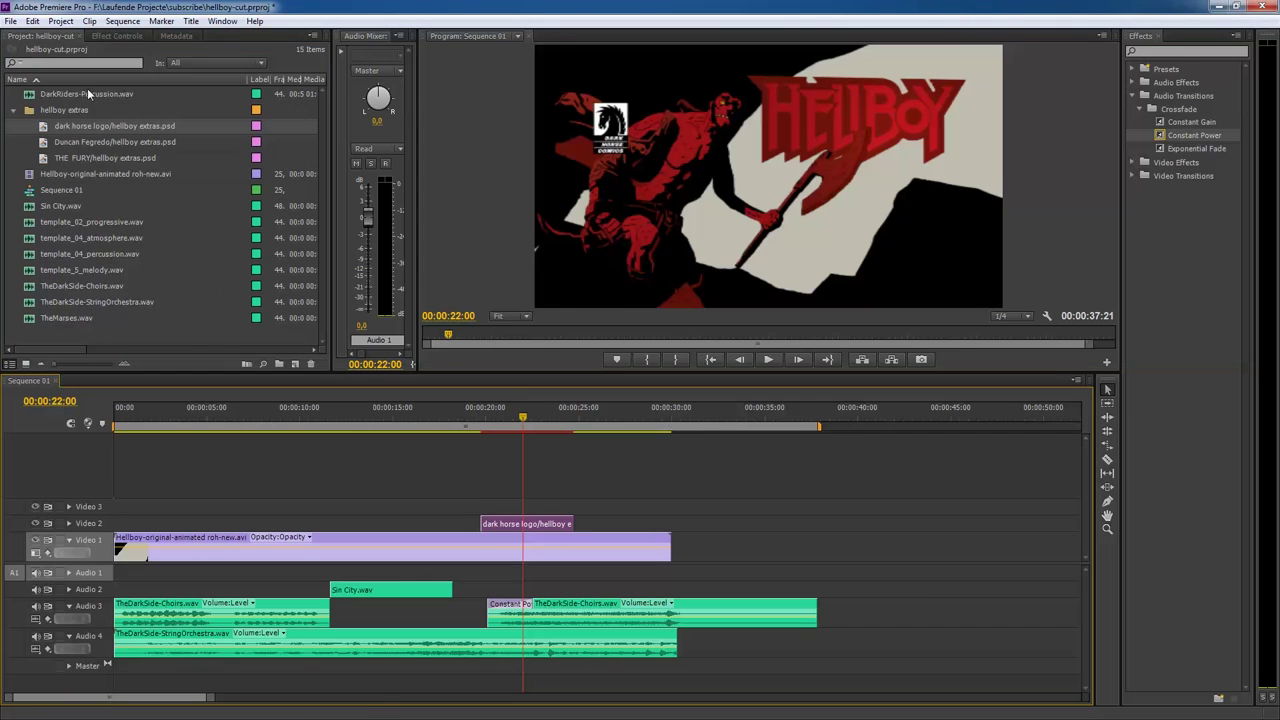
left_click(117, 36)
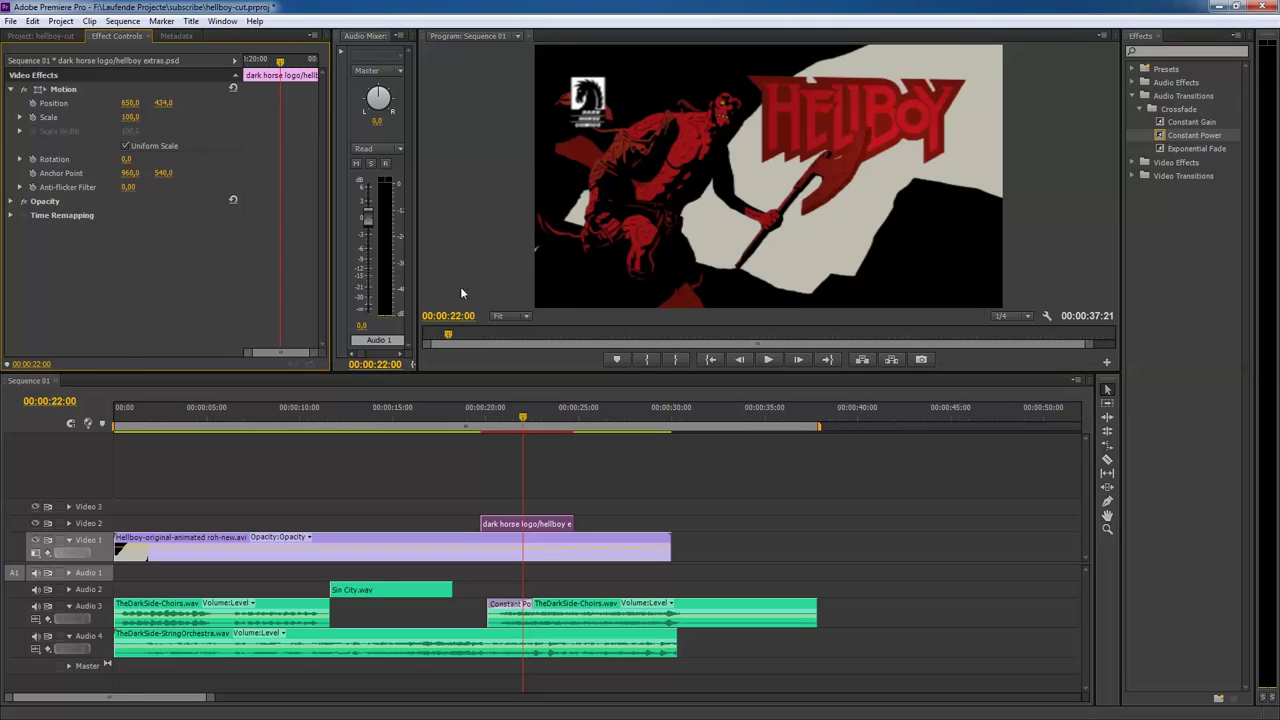
left_click(42, 36)
left_click_drag(114, 136, 527, 507)
left_click(117, 36)
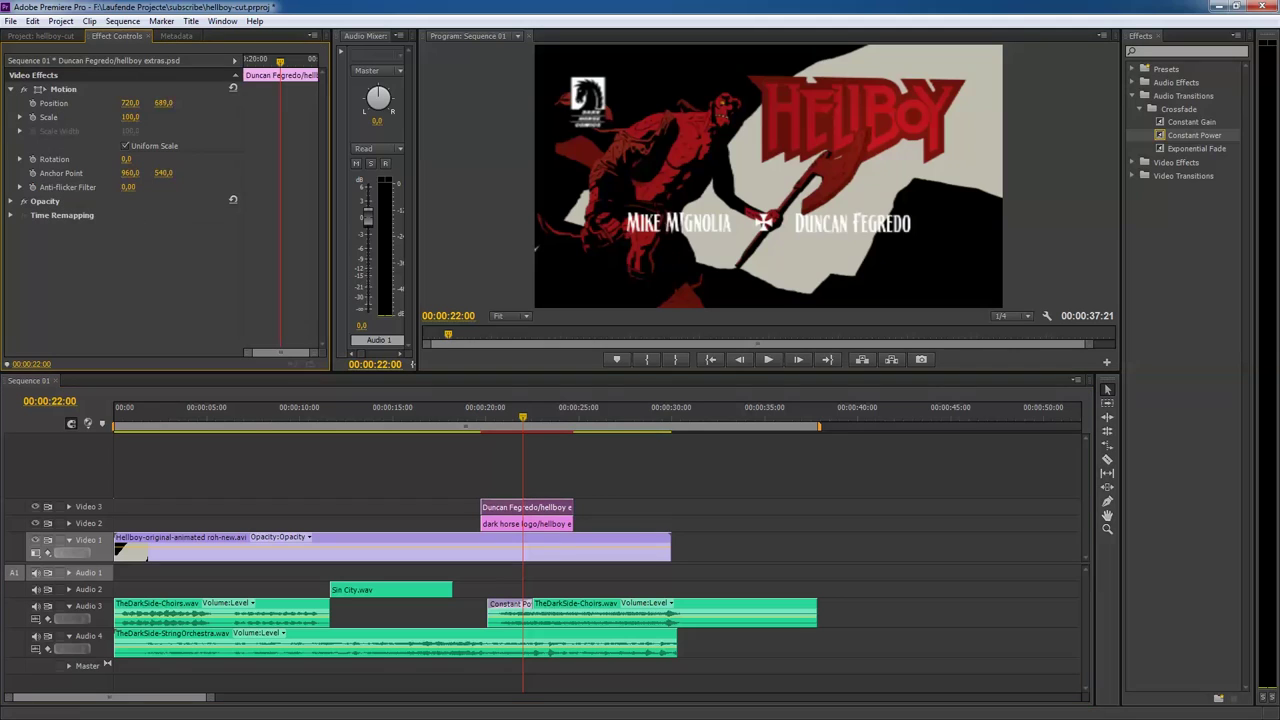
left_click(42, 36)
left_click_drag(114, 146, 527, 490)
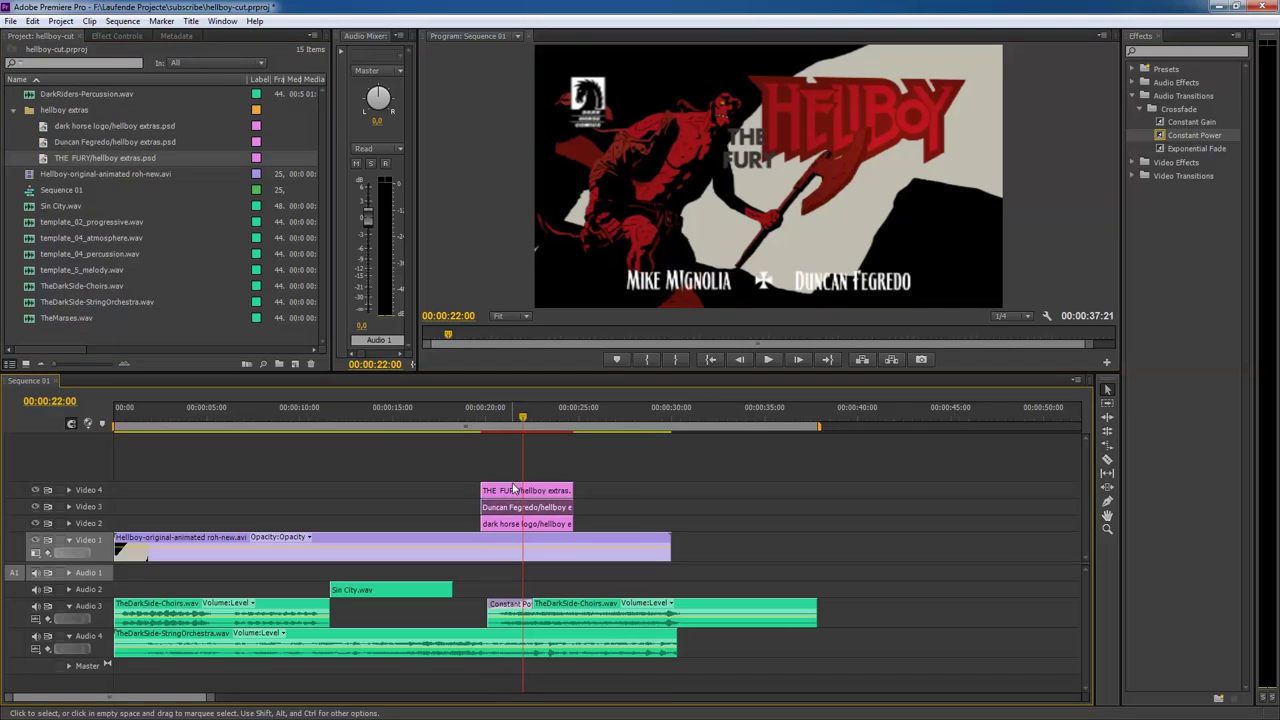
left_click(117, 36)
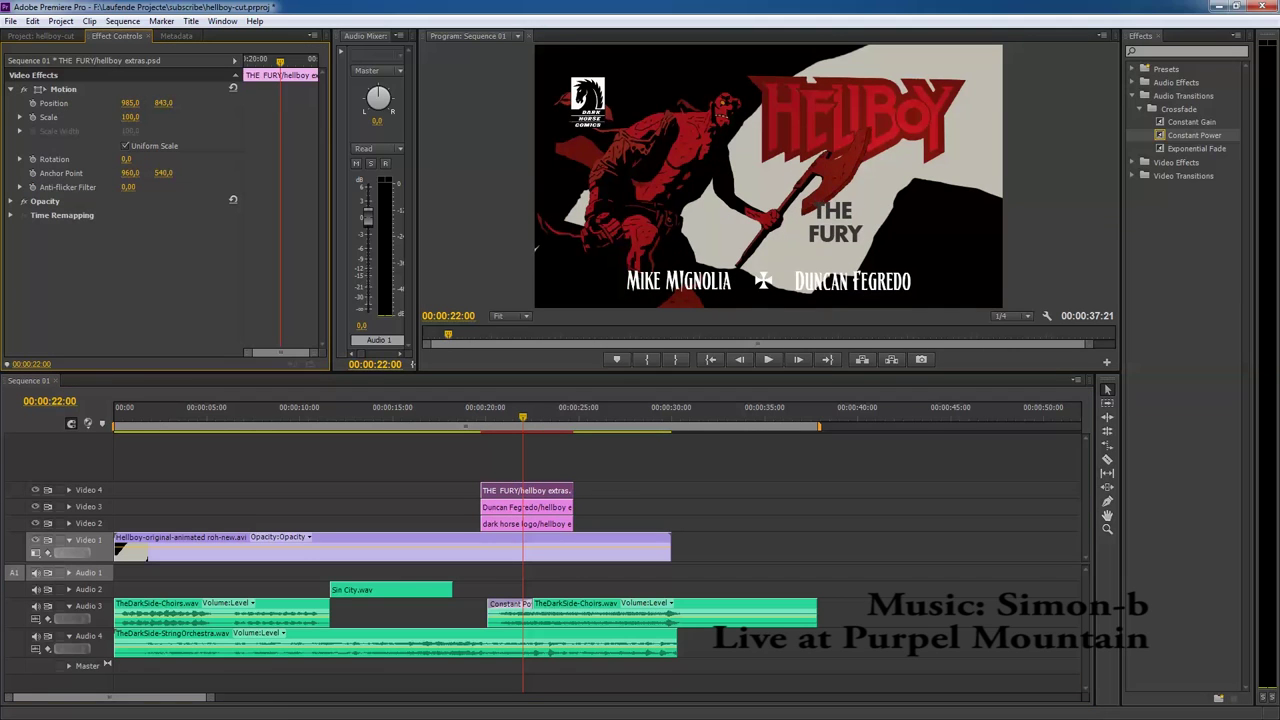
key("space")
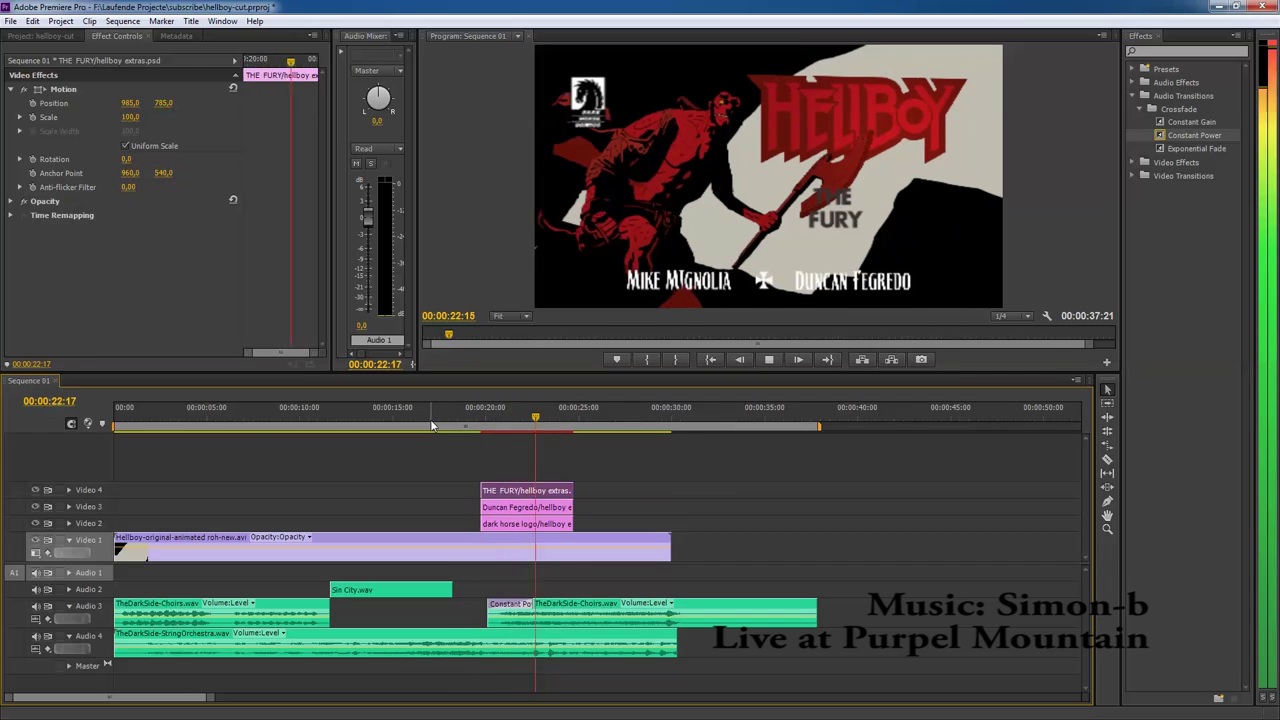
left_click(1134, 162)
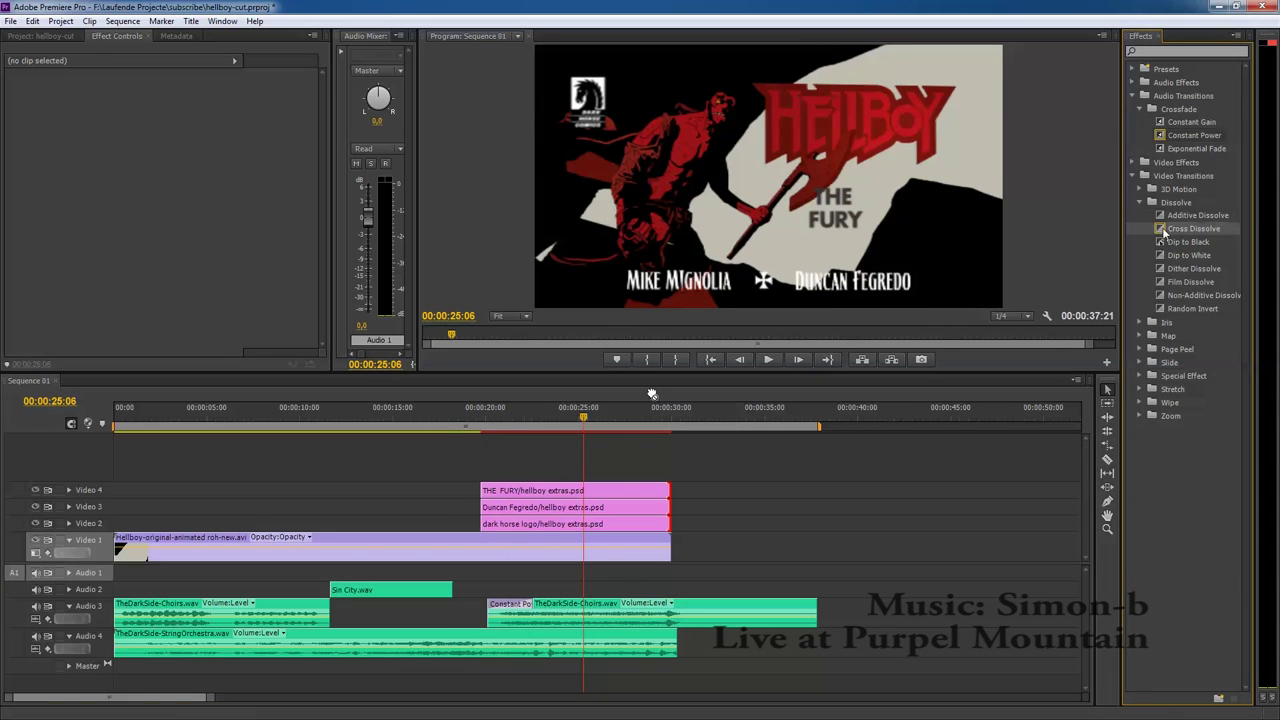
Add Cross Dissolve transitions to the start of the three title clips.
left_click_drag(1162, 233, 490, 523)
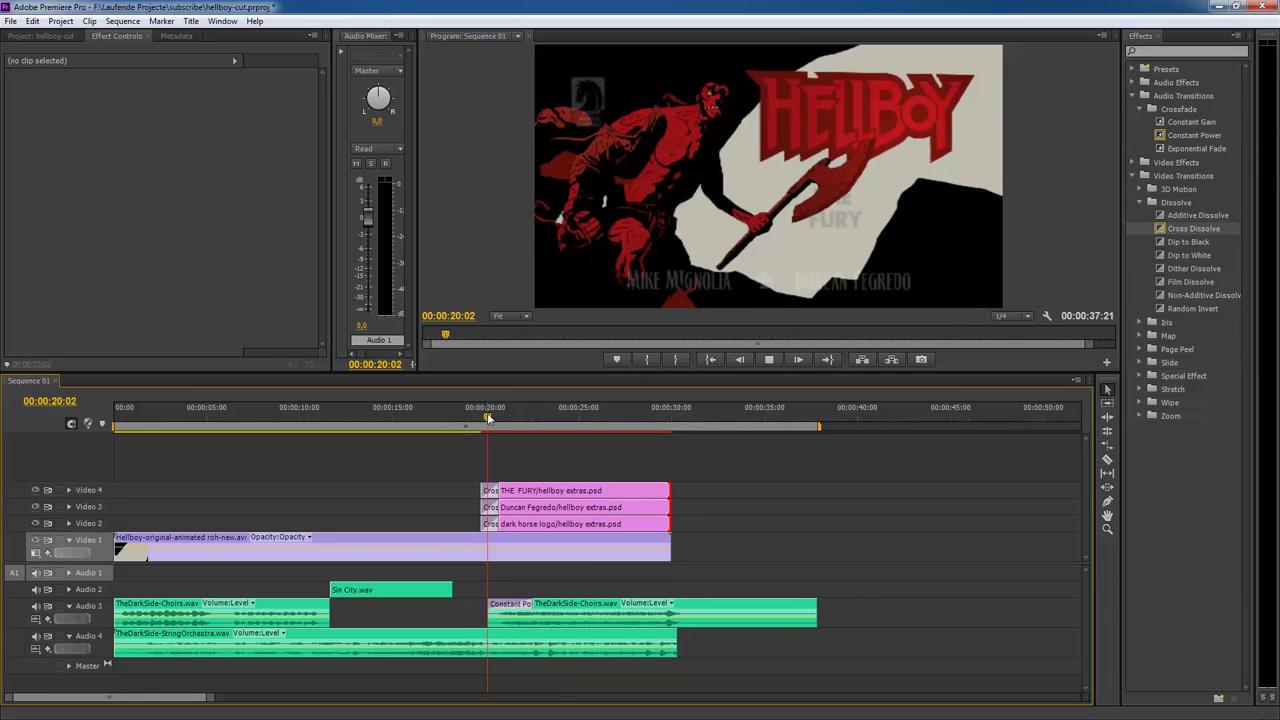
key("minus")
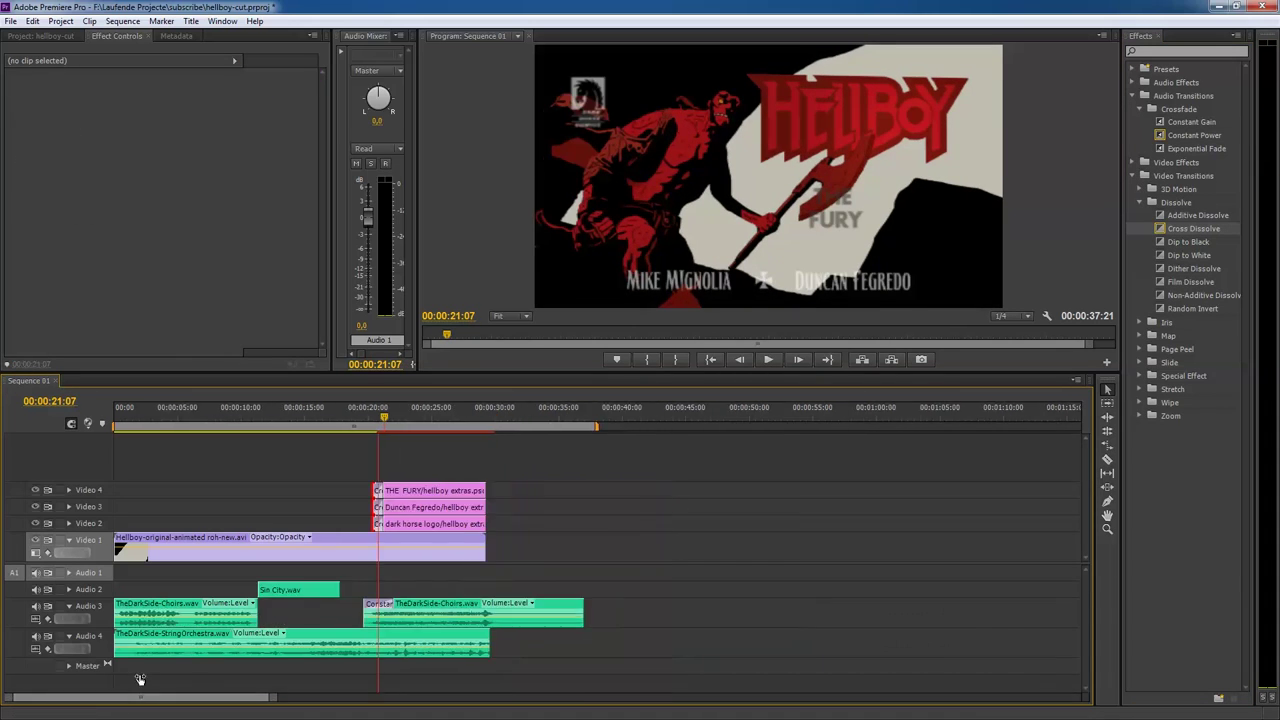
key("equal")
left_click_drag(578, 478, 632, 520)
key("space")
Trim the StringOrchestra clip so it ends with the video.
left_click_drag(786, 425, 797, 425)
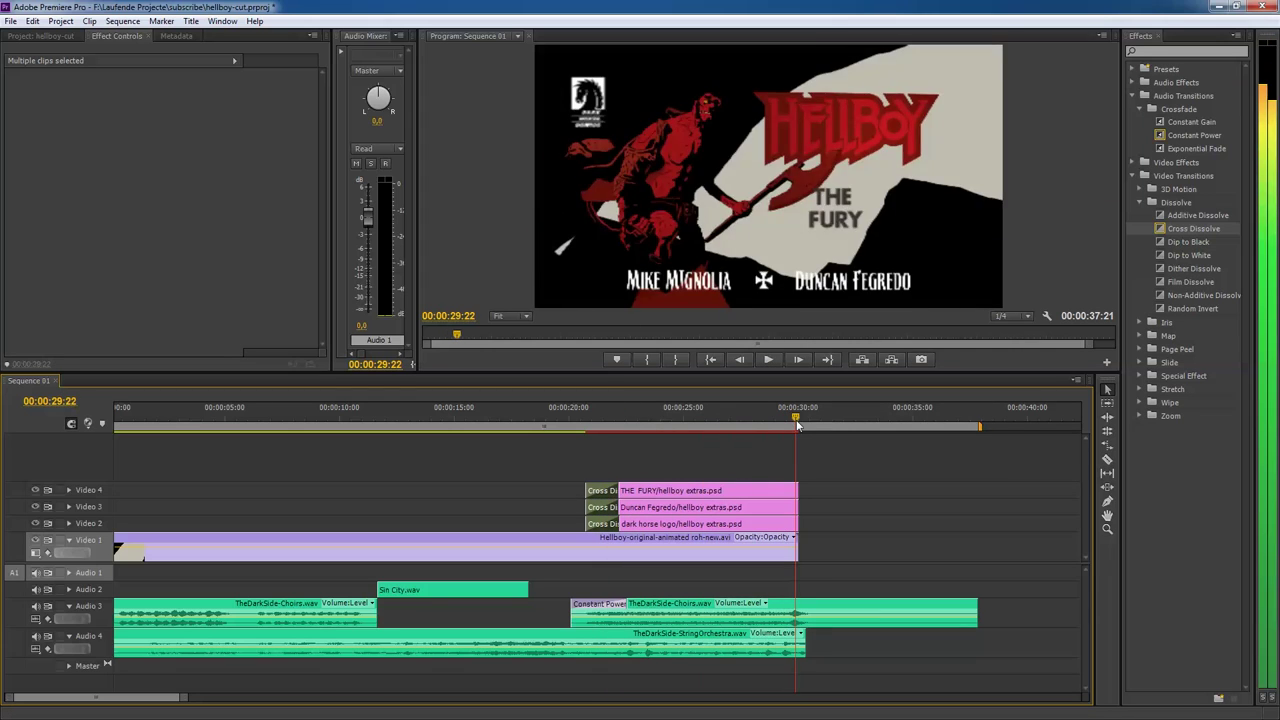
left_click(800, 562)
key("equal")
key("equal")
key("equal")
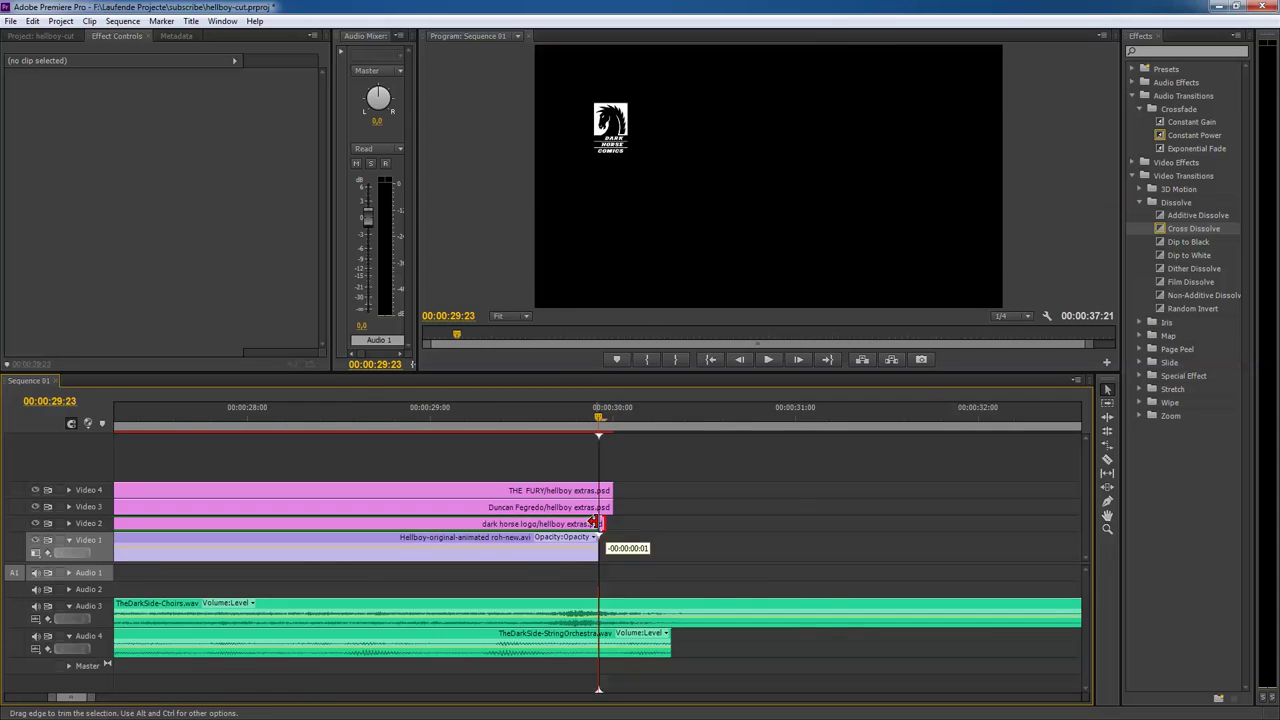
left_click_drag(612, 636, 598, 636)
key("minus")
key("minus")
key("minus")
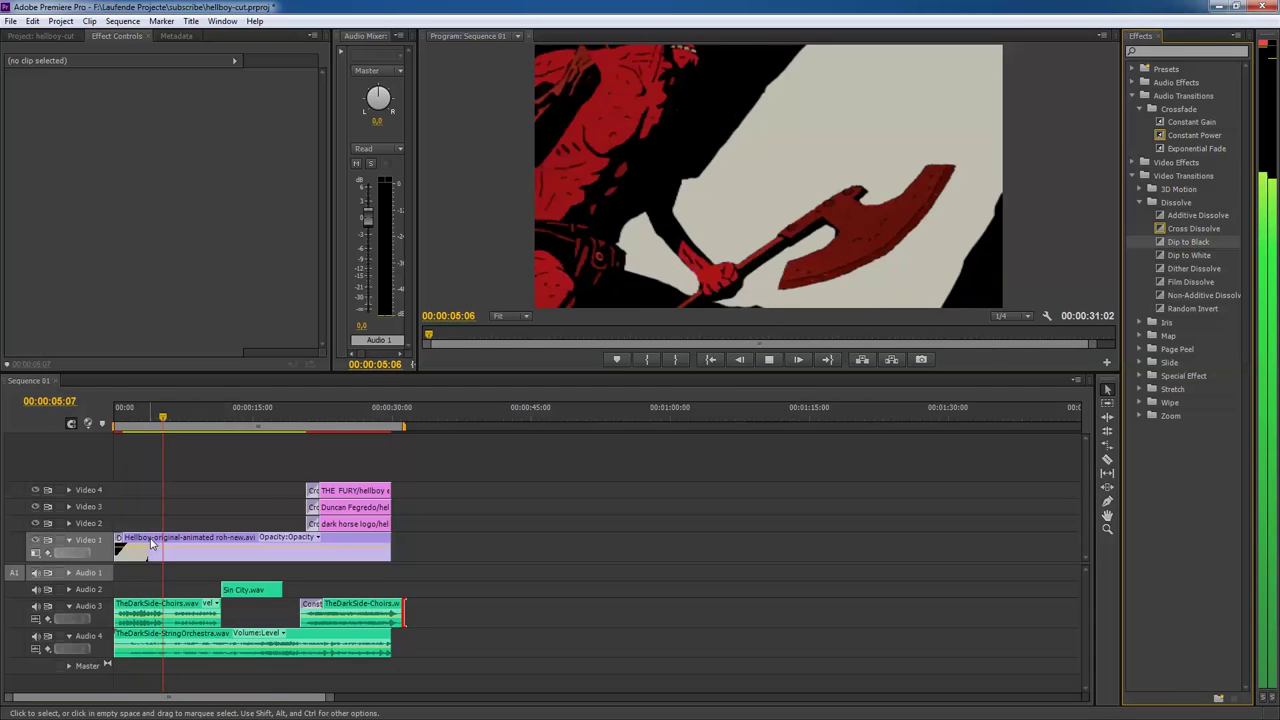
key("space")
left_click(10, 20)
Export Sequence 01 as H.264 with a YouTube HD 1080p preset, named Hellboy-FINAL.mp4.
left_click(245, 334)
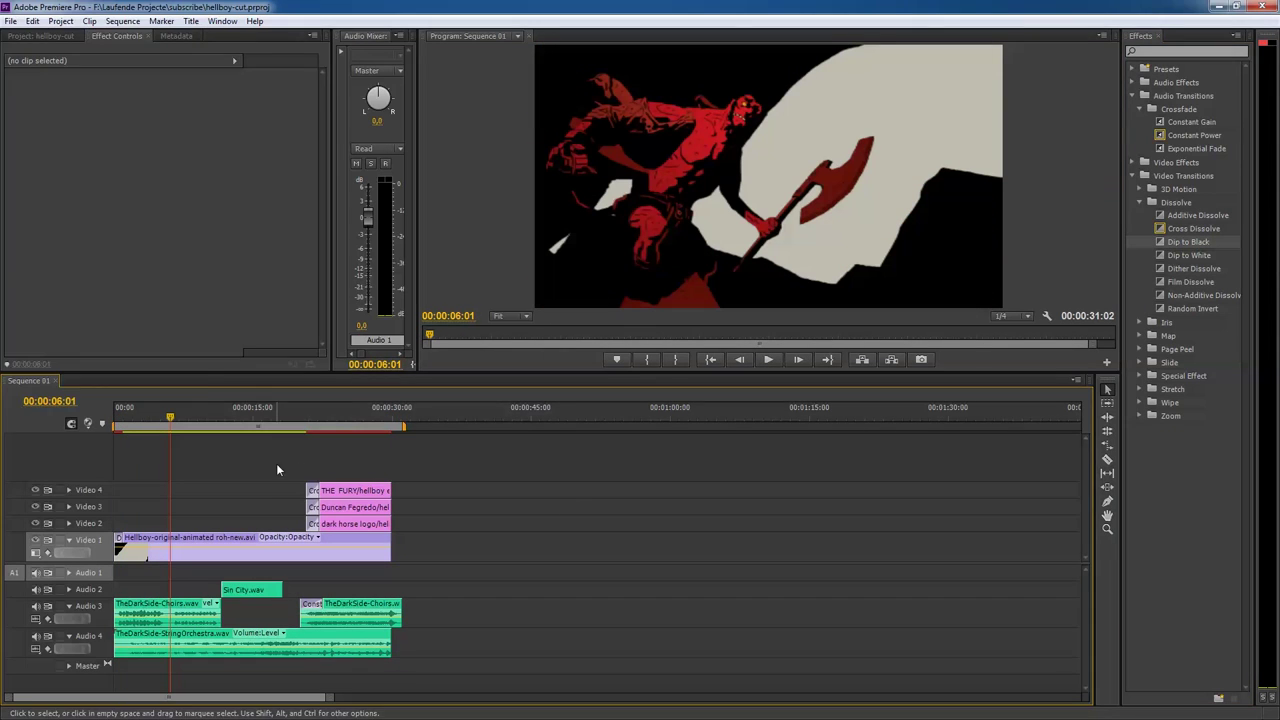
left_click(815, 194)
left_click(800, 370)
left_click(815, 214)
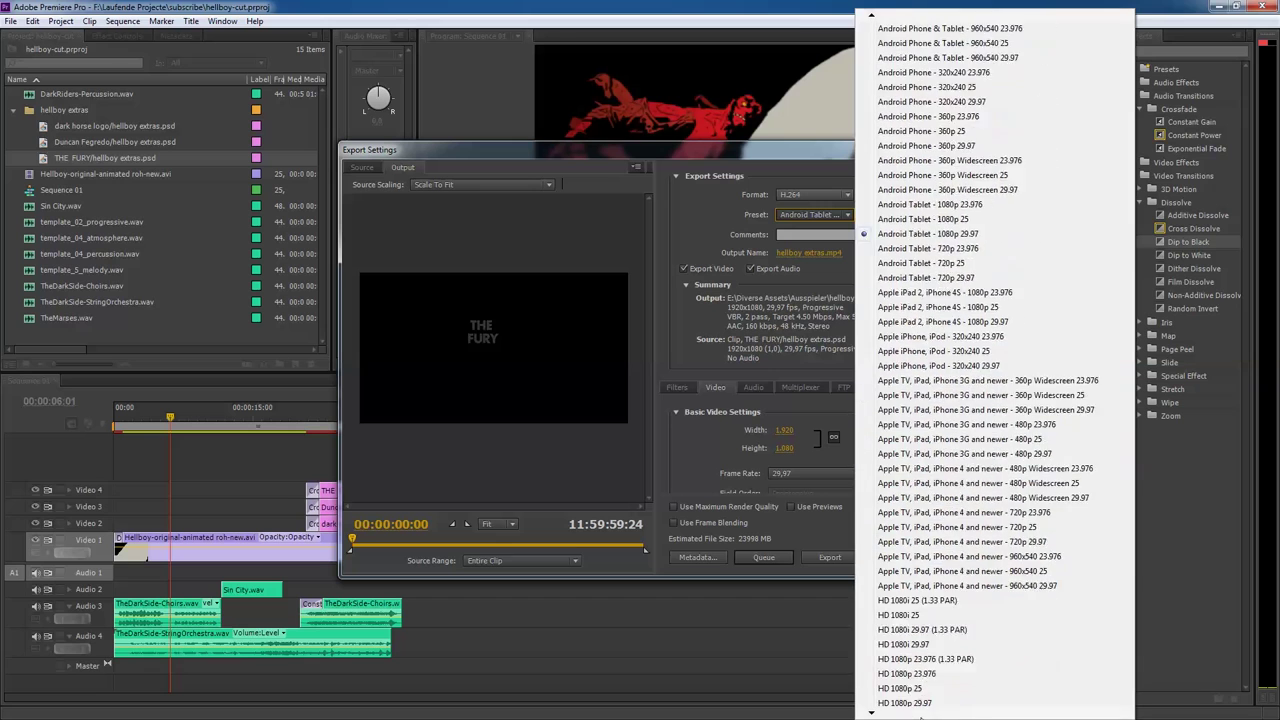
left_click(940, 608)
left_click(677, 387)
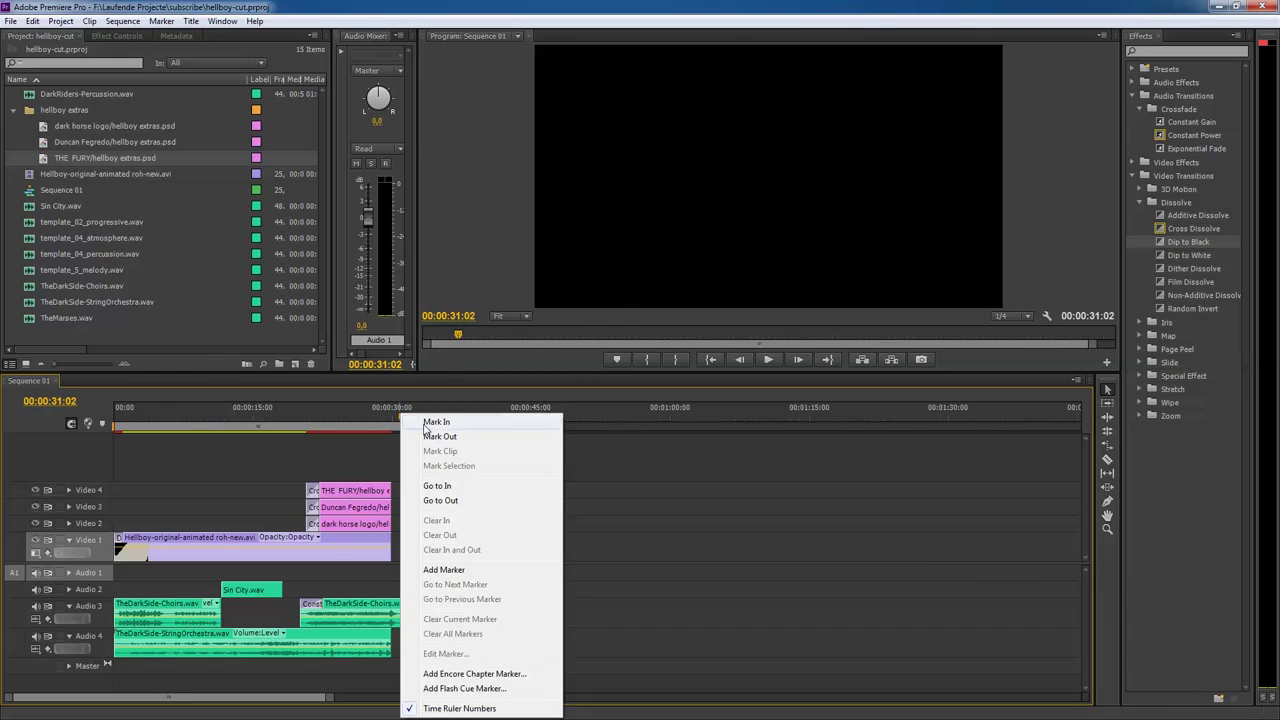
key("ctrl+m")
left_click(815, 230)
scroll(950, 400, "down", 10)
left_click(950, 690)
left_click(800, 268)
Confirm the Hellboy-FINAL.mp4 output file name and start exporting the video.
key("Return")
left_click(827, 558)
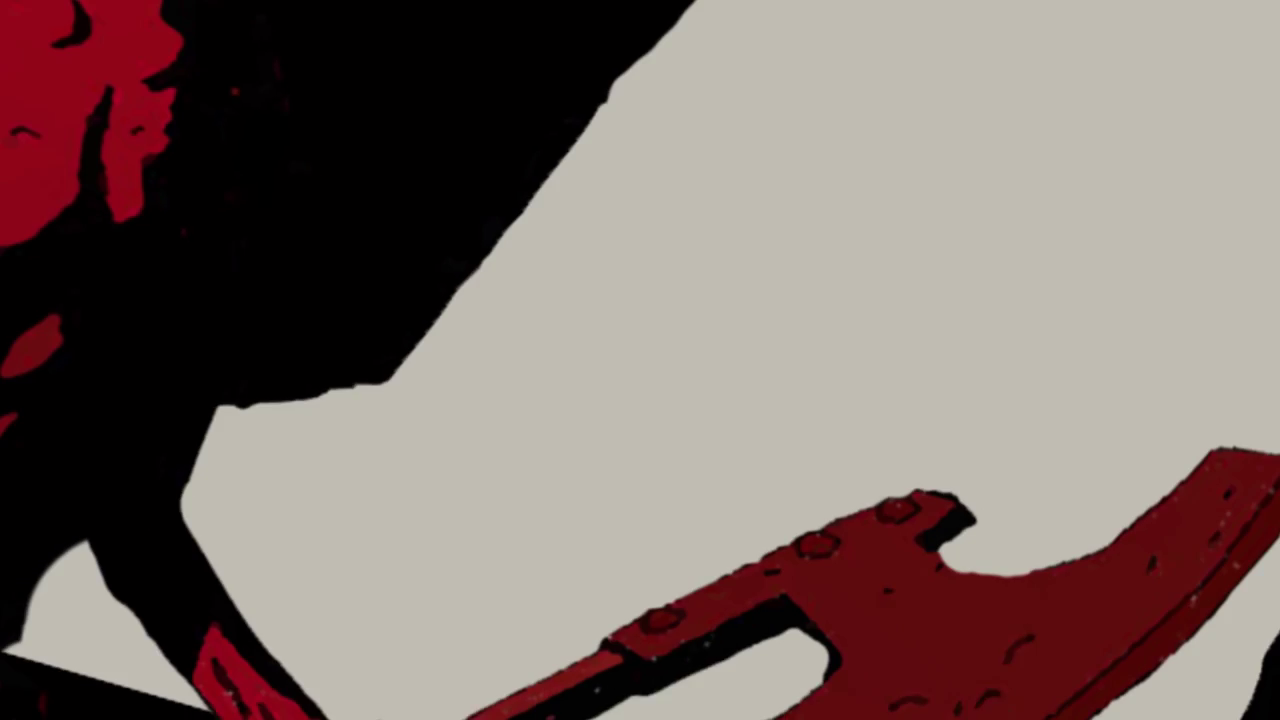